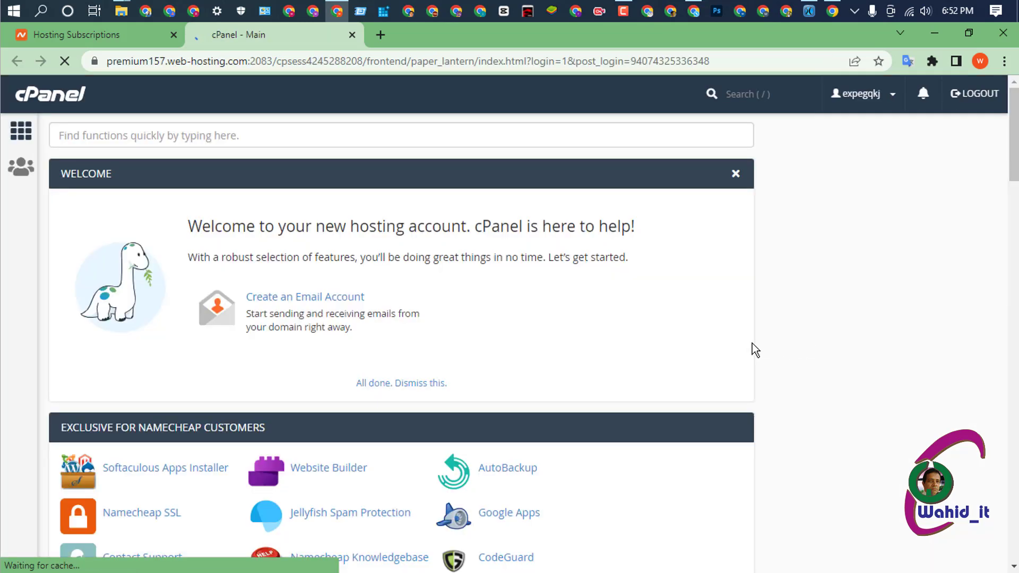
- Open cPanel's File Manager in a new browser tab and switch to that tab
{"action": "scroll", "coordinate": [583, 336], "scroll_direction": "down", "scroll_amount": 3}
{"action": "scroll", "coordinate": [513, 335], "scroll_direction": "down", "scroll_amount": 5}
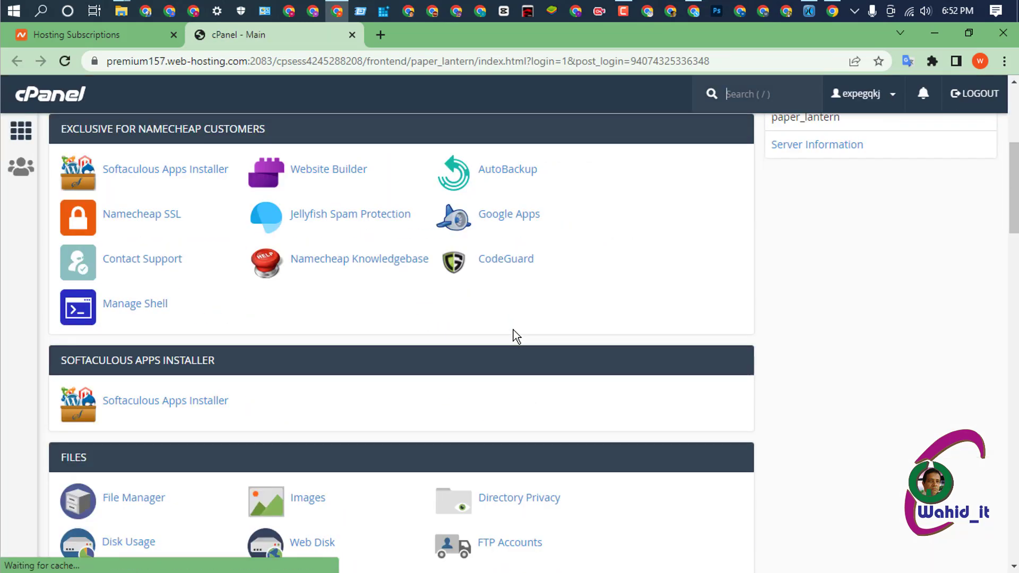
{"action": "scroll", "coordinate": [405, 335], "scroll_direction": "down", "scroll_amount": 2}
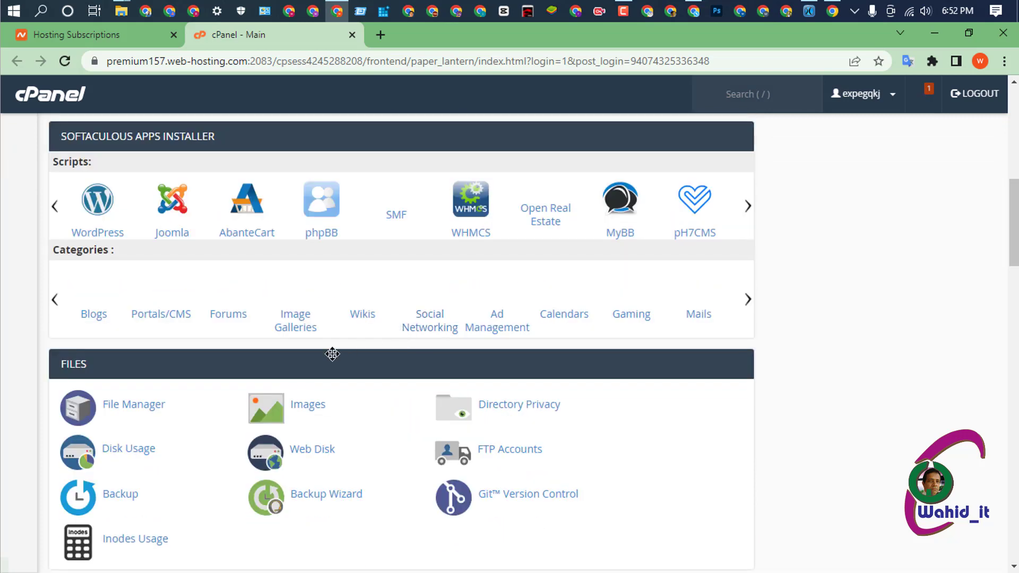
{"action": "right_click", "coordinate": [145, 418]}
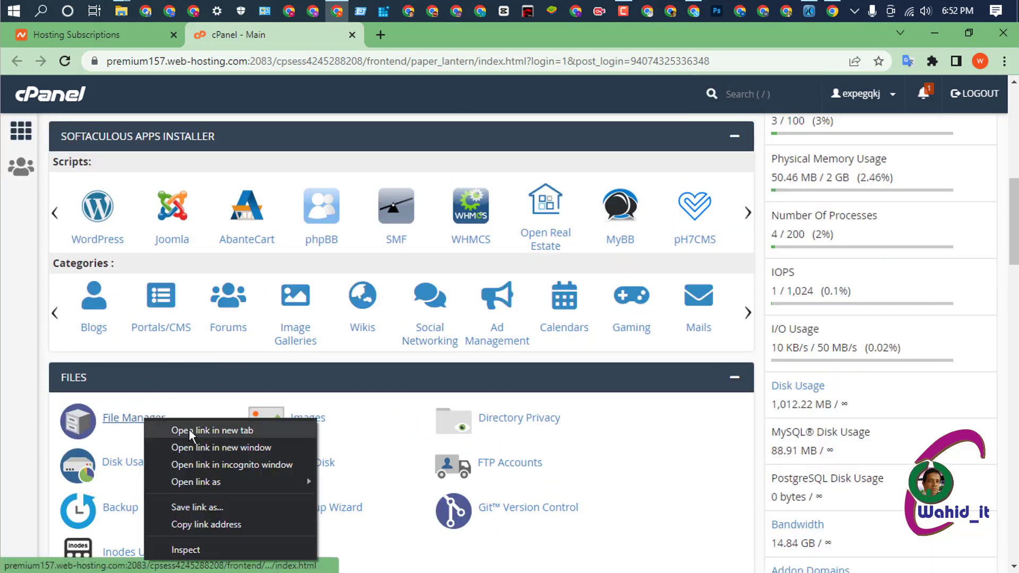
{"action": "left_click", "coordinate": [188, 430]}
{"action": "left_click", "coordinate": [451, 35]}
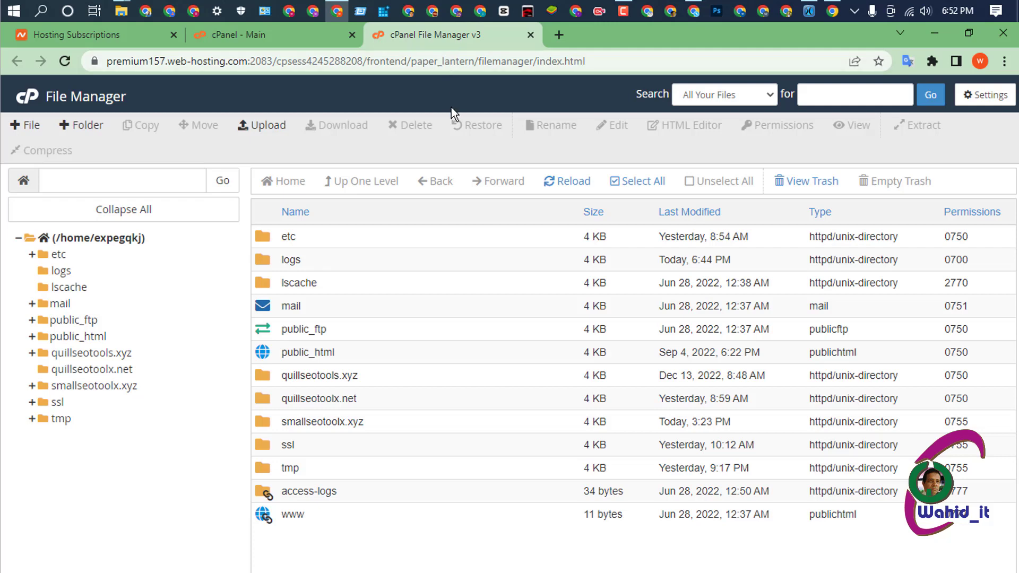
- In smallseotoolx.xyz, select sitemap.xml, robots.txt, index.php, uploads, theme, resources, core and admin
{"action": "left_click", "coordinate": [128, 387]}
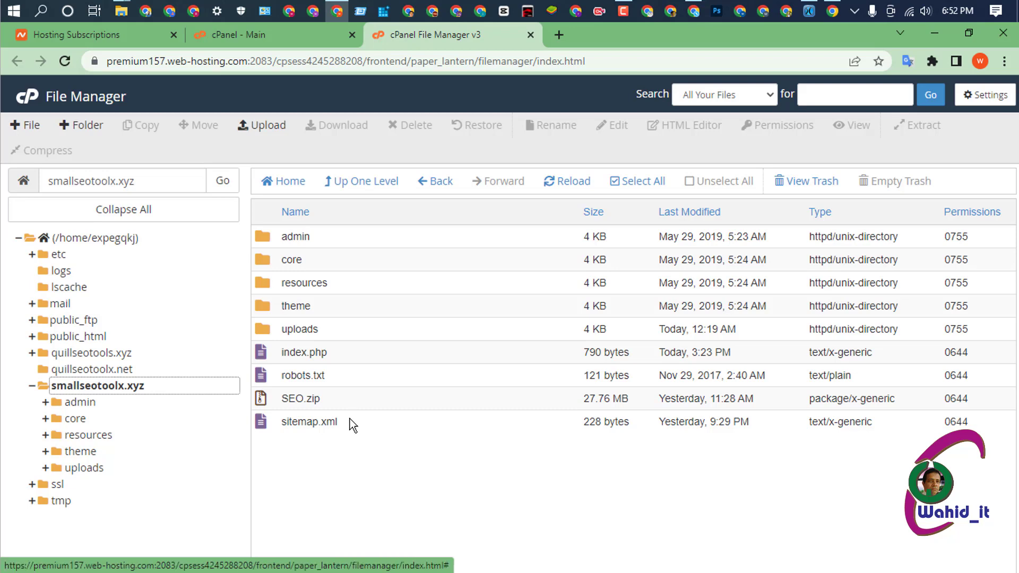
{"action": "left_click", "coordinate": [356, 422]}
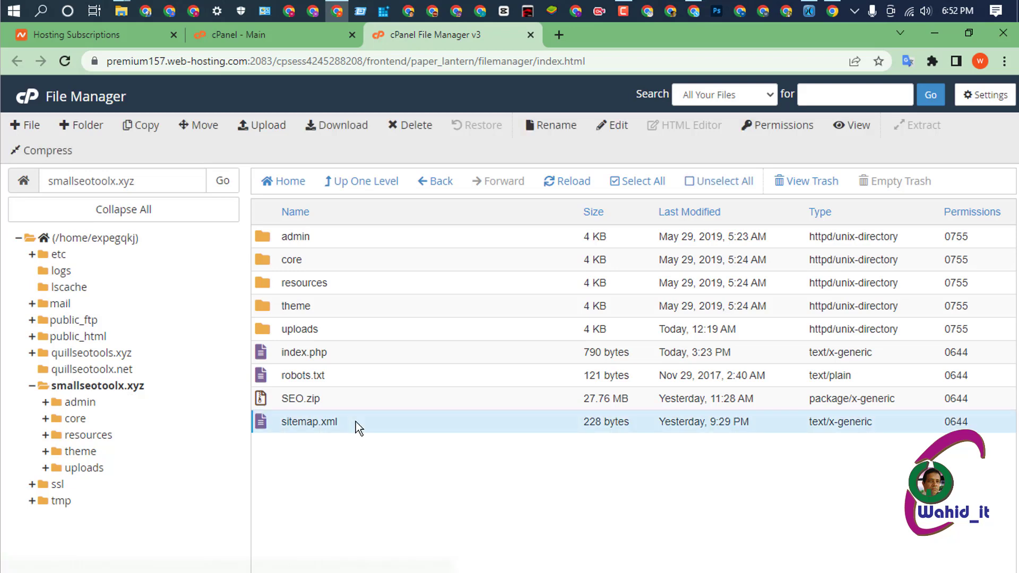
{"action": "left_click", "coordinate": [359, 374], "text": "ctrl"}
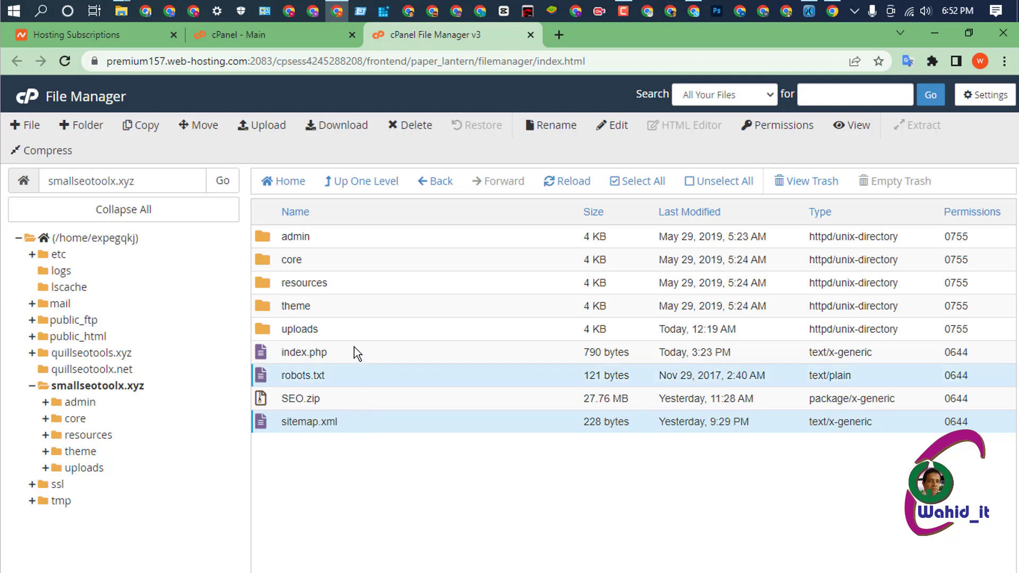
{"action": "left_click", "coordinate": [354, 346], "text": "ctrl"}
{"action": "left_click", "coordinate": [354, 332], "text": "ctrl"}
{"action": "left_click", "coordinate": [354, 304], "text": "ctrl"}
{"action": "left_click", "coordinate": [355, 281], "text": "ctrl"}
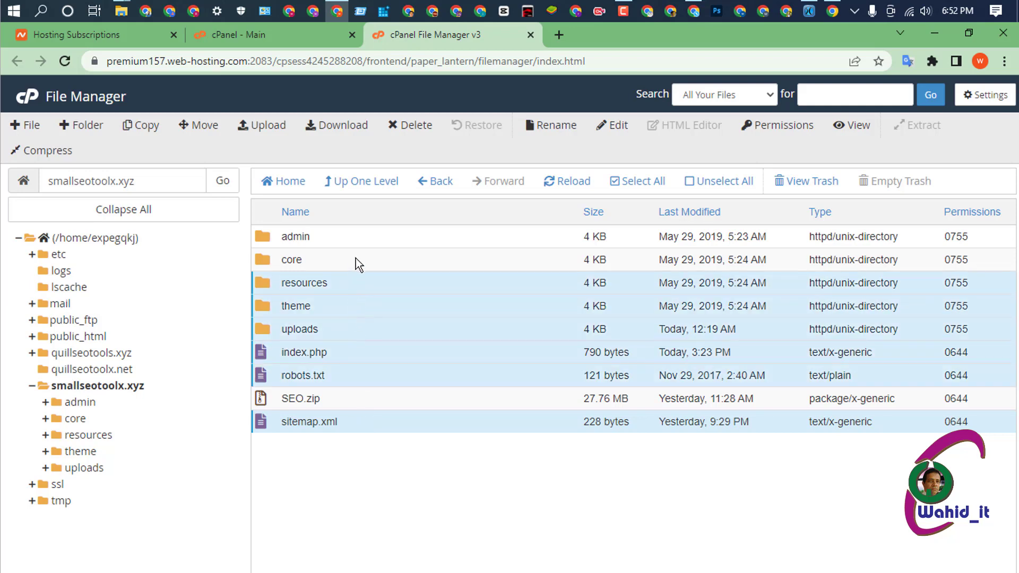
{"action": "left_click", "coordinate": [355, 253], "text": "ctrl"}
{"action": "left_click", "coordinate": [357, 236], "text": "ctrl"}
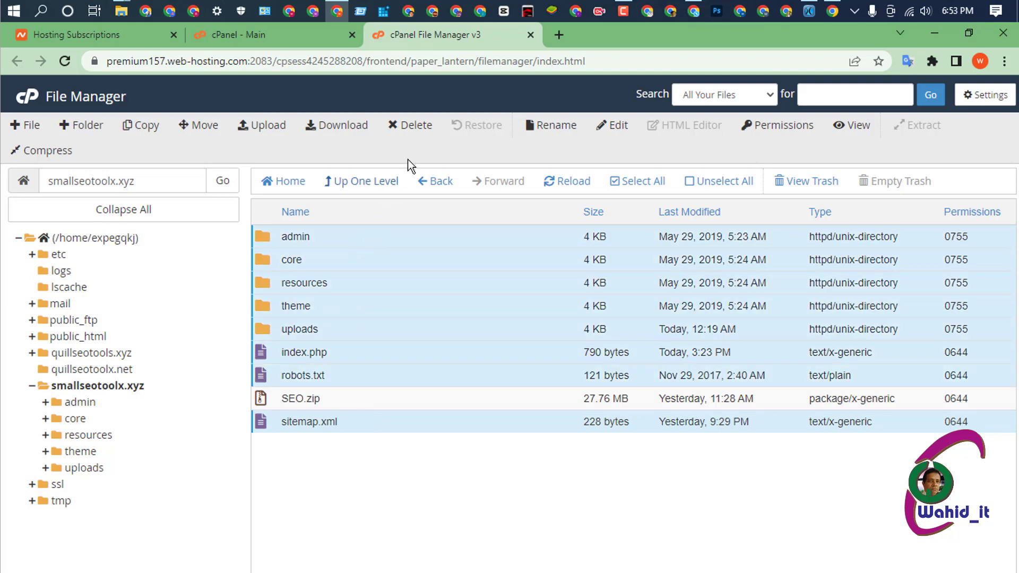
- Delete the eight selected items permanently, skipping the trash
{"action": "left_click", "coordinate": [414, 127]}
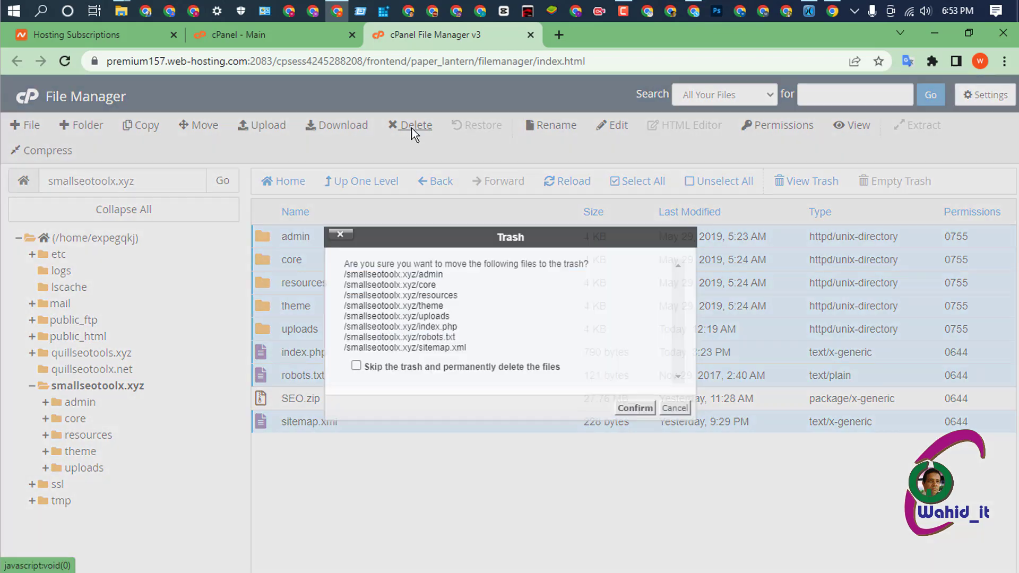
{"action": "left_click", "coordinate": [356, 365]}
{"action": "left_click", "coordinate": [635, 409]}
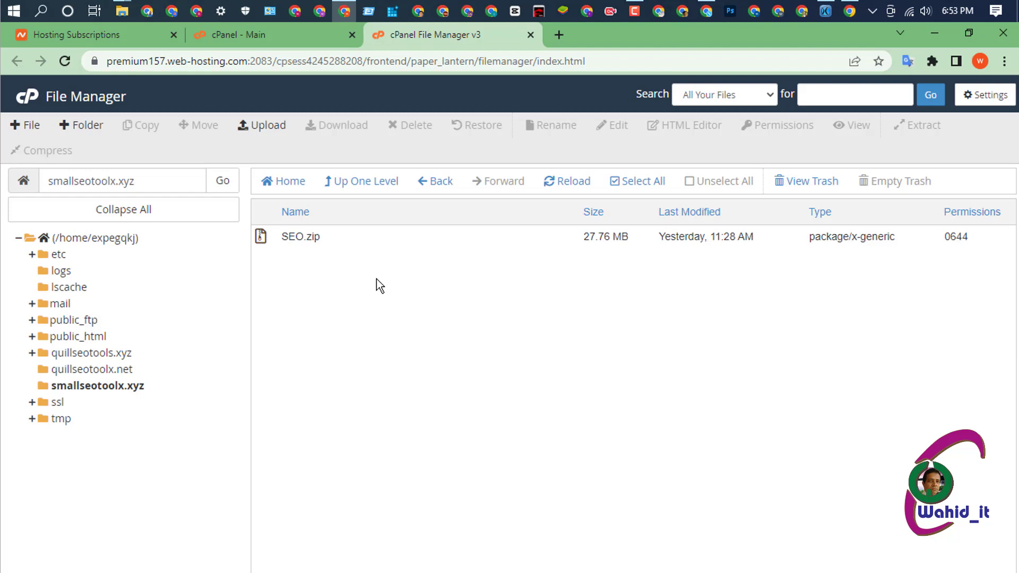
- Open the upload page for smallseotoolx.xyz and browse the Desktop for the backup folder
{"action": "left_click", "coordinate": [260, 127]}
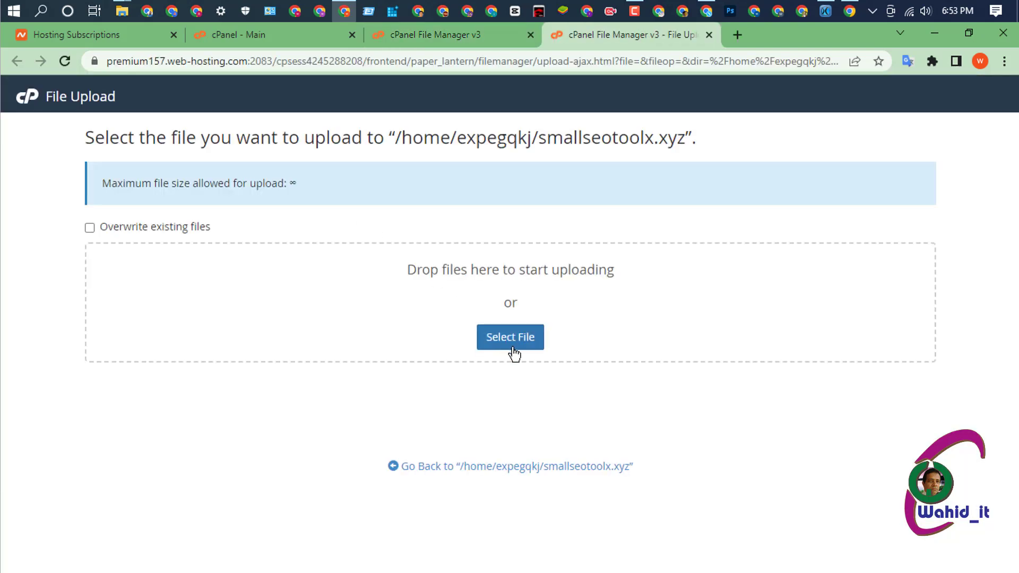
{"action": "left_click", "coordinate": [512, 343]}
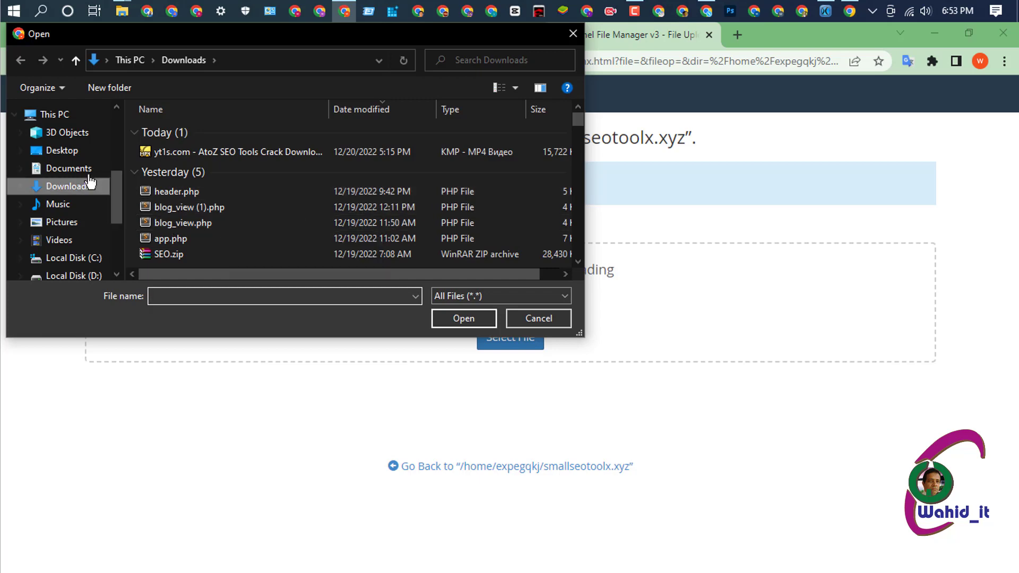
{"action": "left_click", "coordinate": [75, 150]}
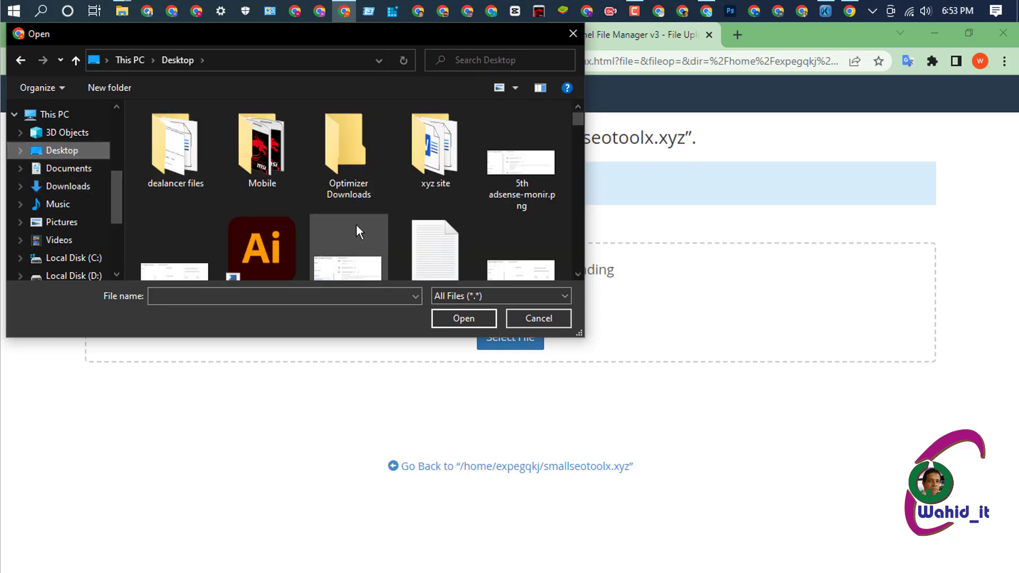
{"action": "scroll", "coordinate": [368, 223], "scroll_direction": "down", "scroll_amount": 2}
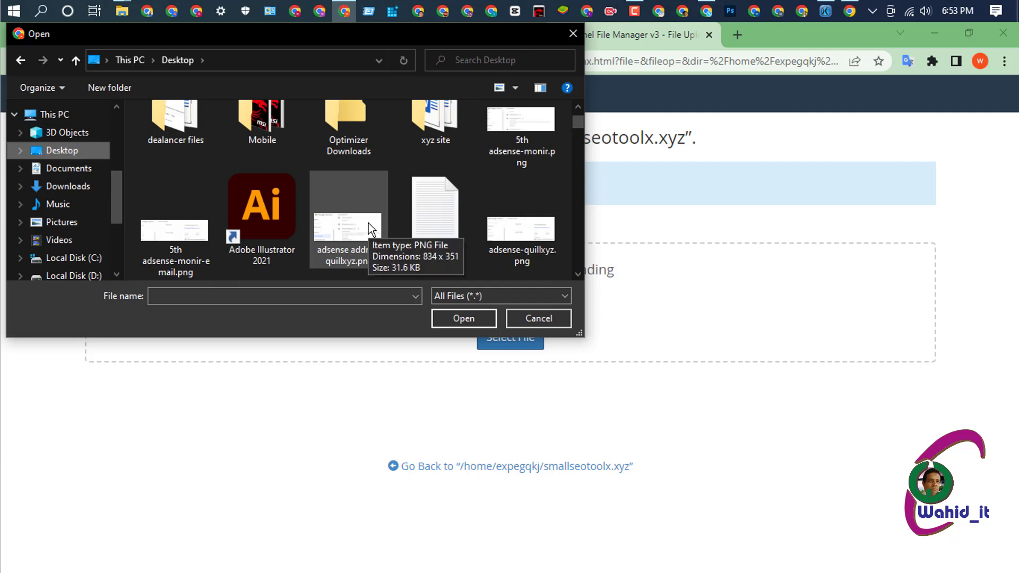
{"action": "scroll", "coordinate": [368, 223], "scroll_direction": "down", "scroll_amount": 1}
{"action": "scroll", "coordinate": [368, 223], "scroll_direction": "down", "scroll_amount": 1}
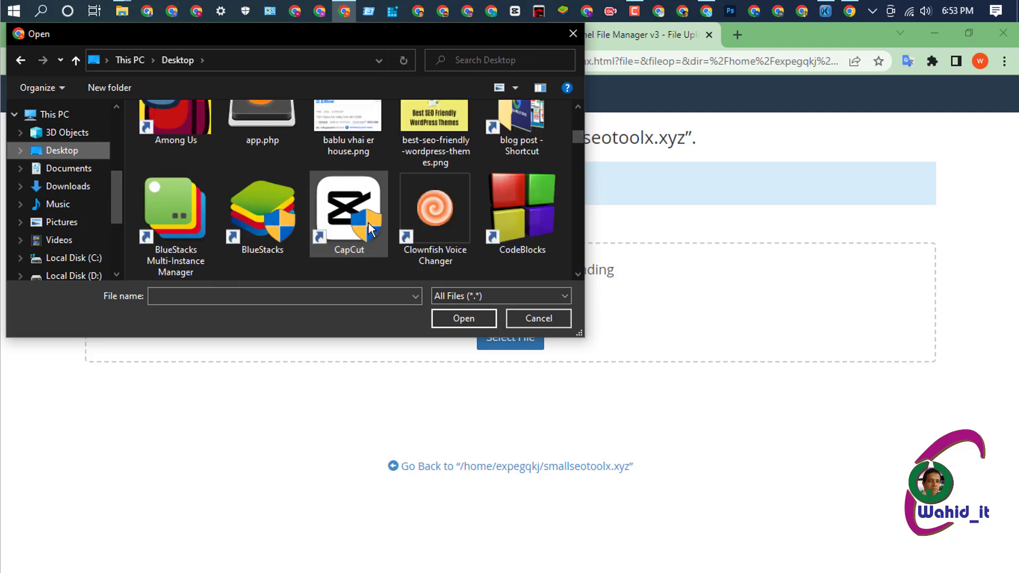
{"action": "scroll", "coordinate": [368, 223], "scroll_direction": "down", "scroll_amount": 1}
{"action": "scroll", "coordinate": [368, 223], "scroll_direction": "down", "scroll_amount": 2}
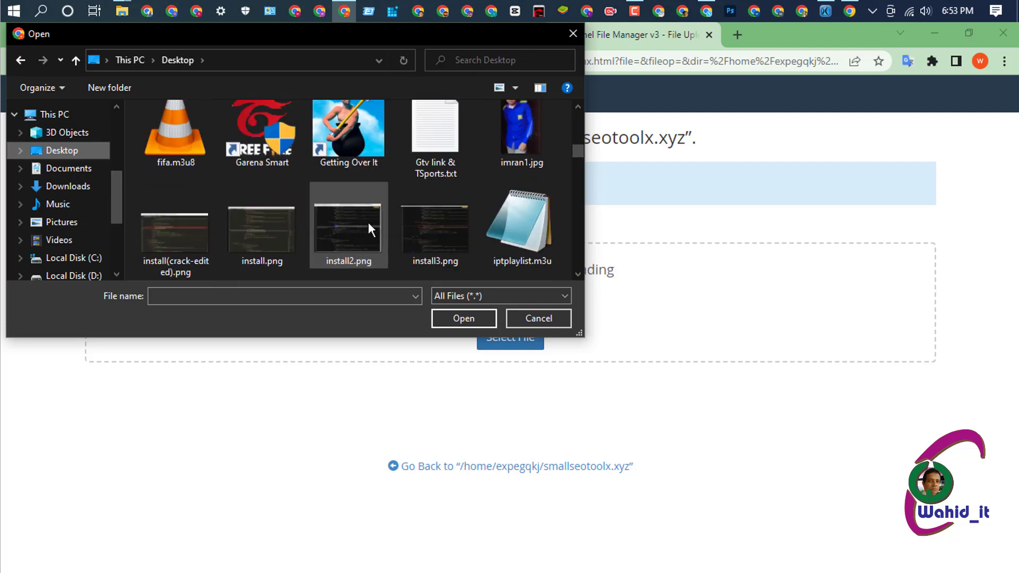
{"action": "scroll", "coordinate": [358, 223], "scroll_direction": "down", "scroll_amount": 2}
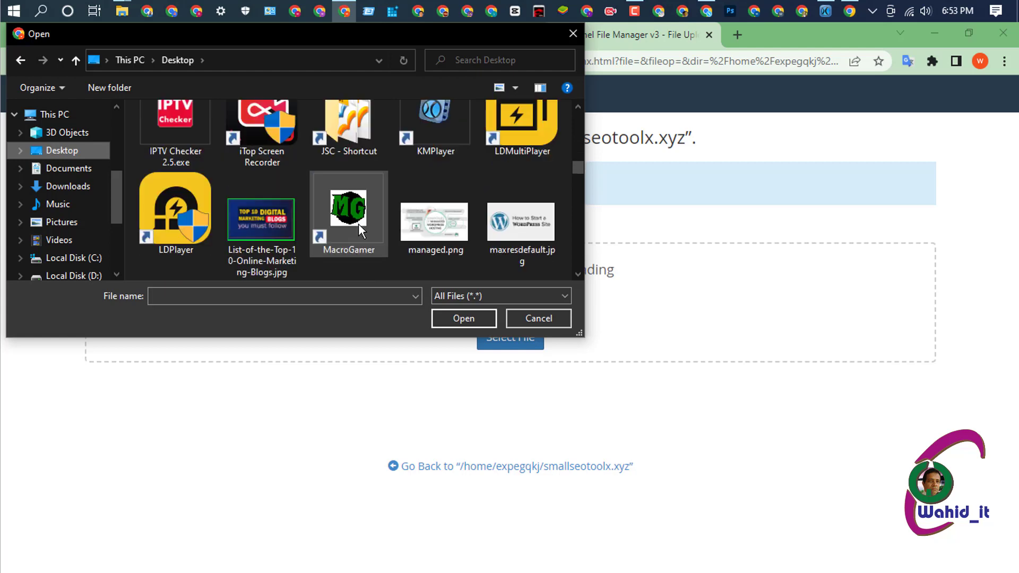
{"action": "scroll", "coordinate": [358, 224], "scroll_direction": "up", "scroll_amount": 2}
{"action": "scroll", "coordinate": [358, 224], "scroll_direction": "up", "scroll_amount": 3}
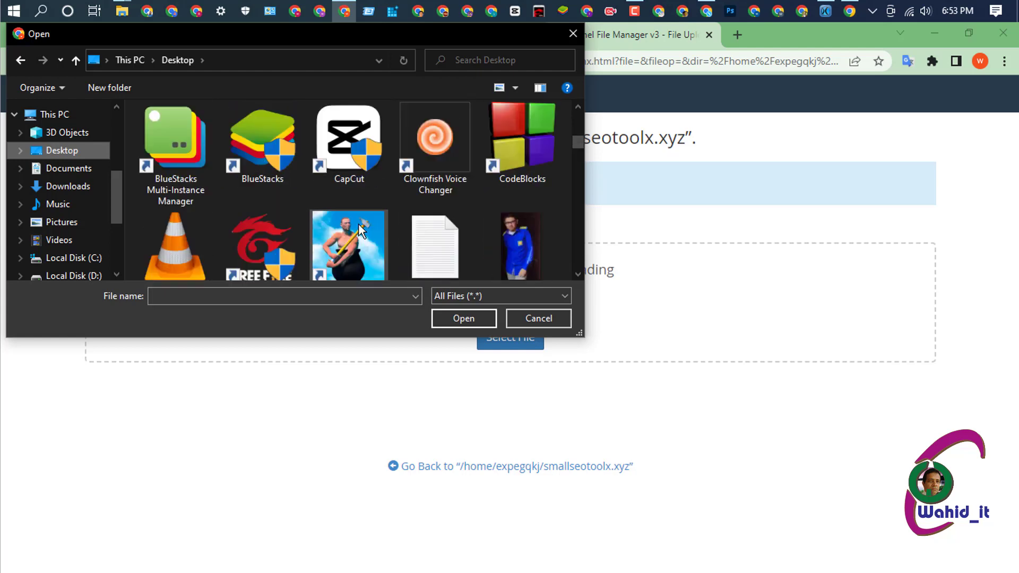
{"action": "scroll", "coordinate": [358, 225], "scroll_direction": "up", "scroll_amount": 1}
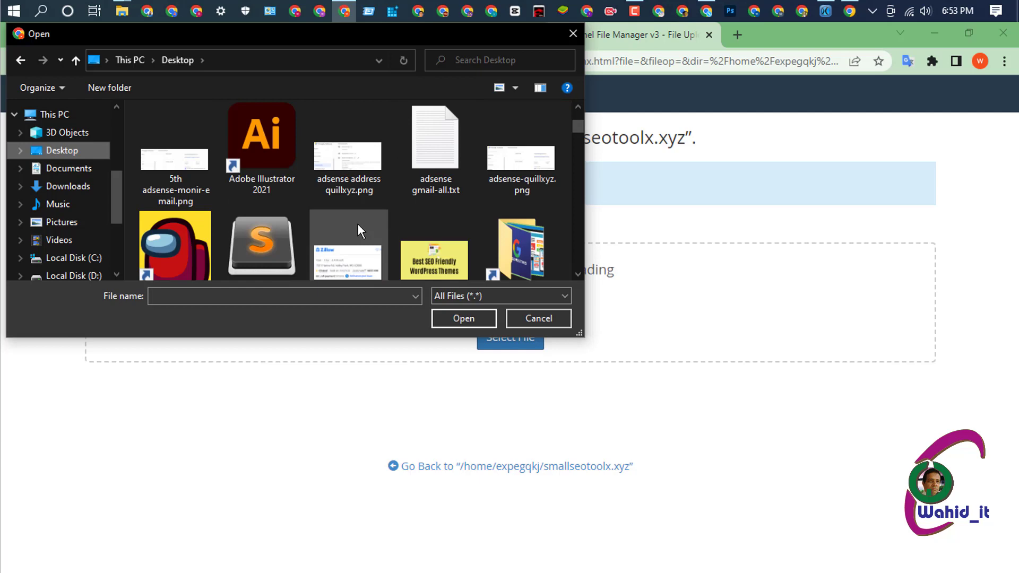
{"action": "scroll", "coordinate": [357, 224], "scroll_direction": "up", "scroll_amount": 1}
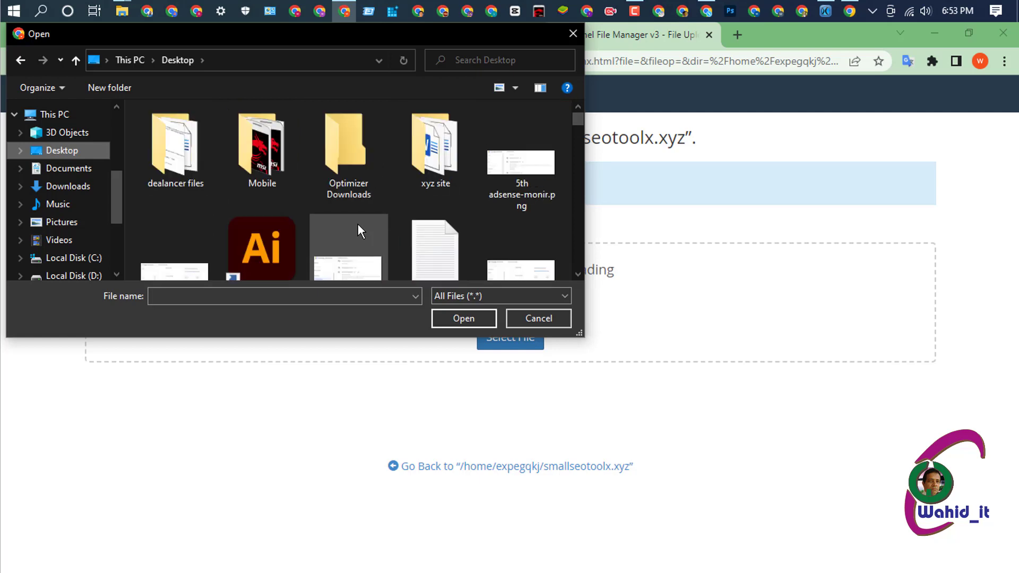
{"action": "scroll", "coordinate": [358, 224], "scroll_direction": "down", "scroll_amount": 3}
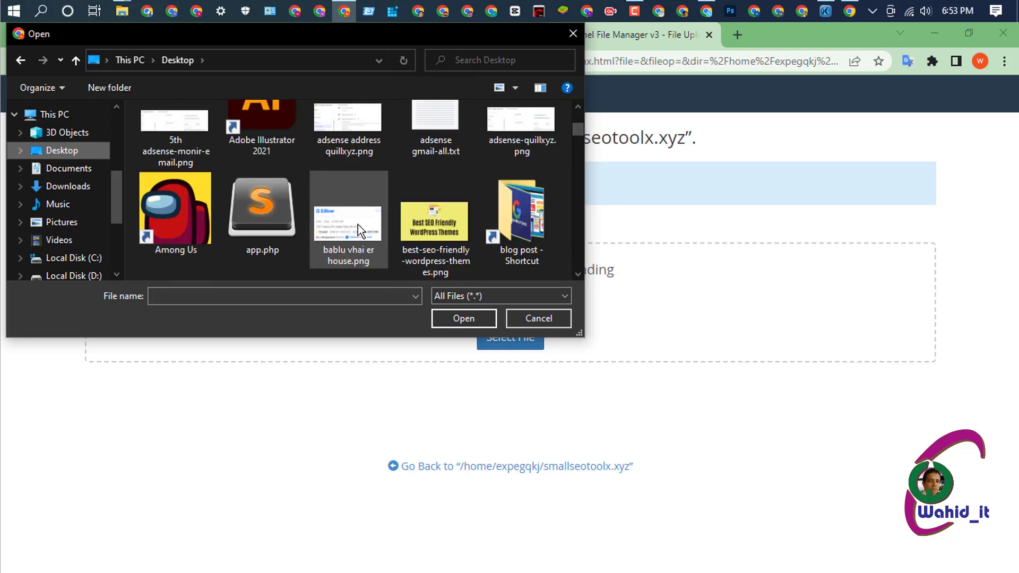
{"action": "scroll", "coordinate": [358, 225], "scroll_direction": "down", "scroll_amount": 2}
{"action": "scroll", "coordinate": [358, 229], "scroll_direction": "down", "scroll_amount": 2}
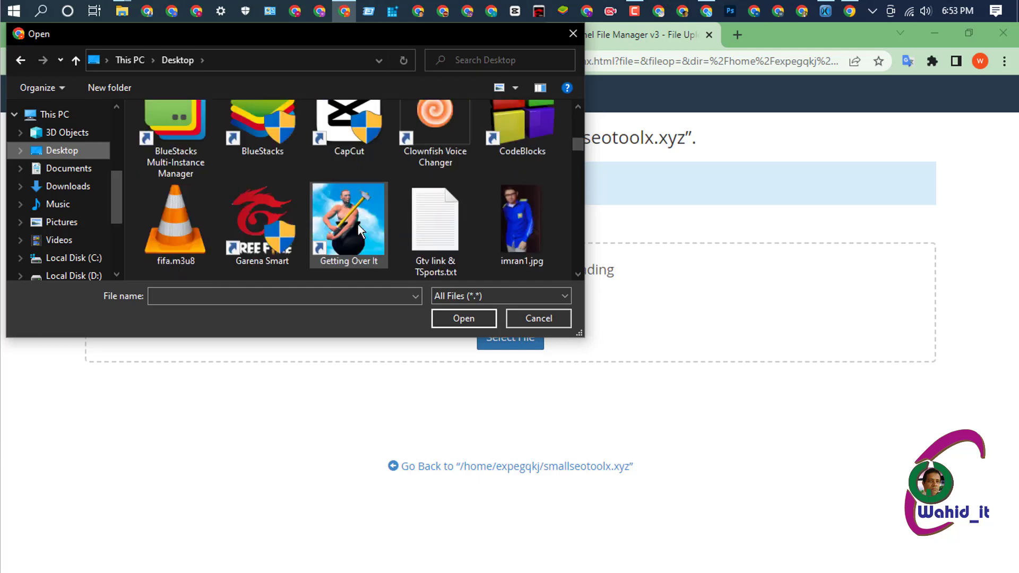
{"action": "scroll", "coordinate": [361, 229], "scroll_direction": "down", "scroll_amount": 2}
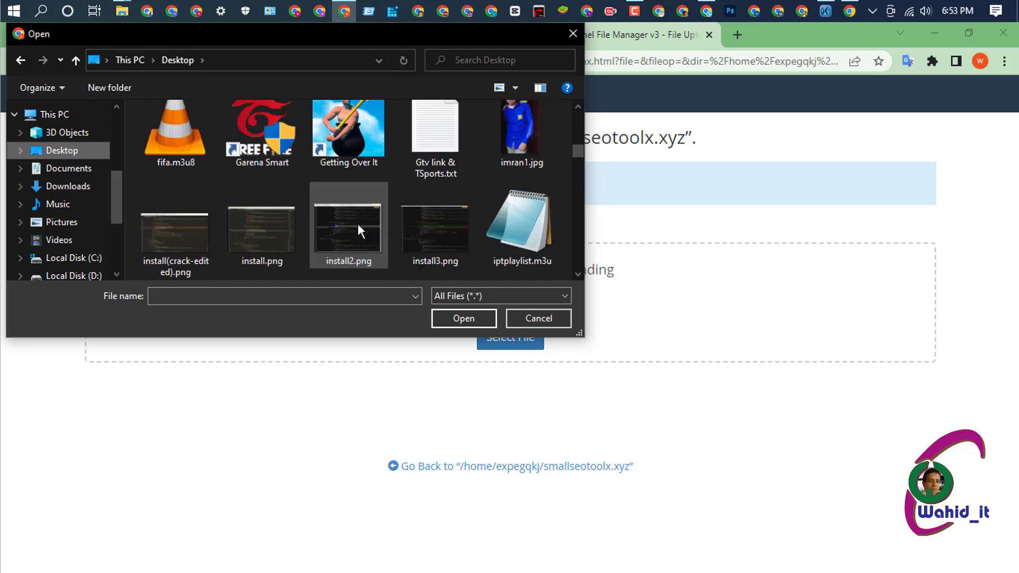
{"action": "scroll", "coordinate": [359, 229], "scroll_direction": "down", "scroll_amount": 2}
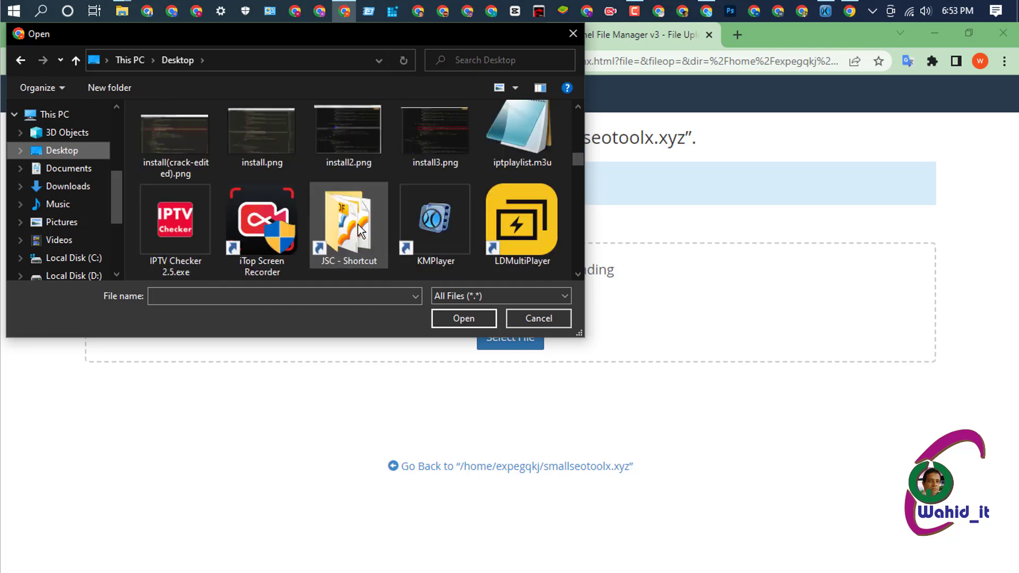
{"action": "scroll", "coordinate": [358, 224], "scroll_direction": "down", "scroll_amount": 2}
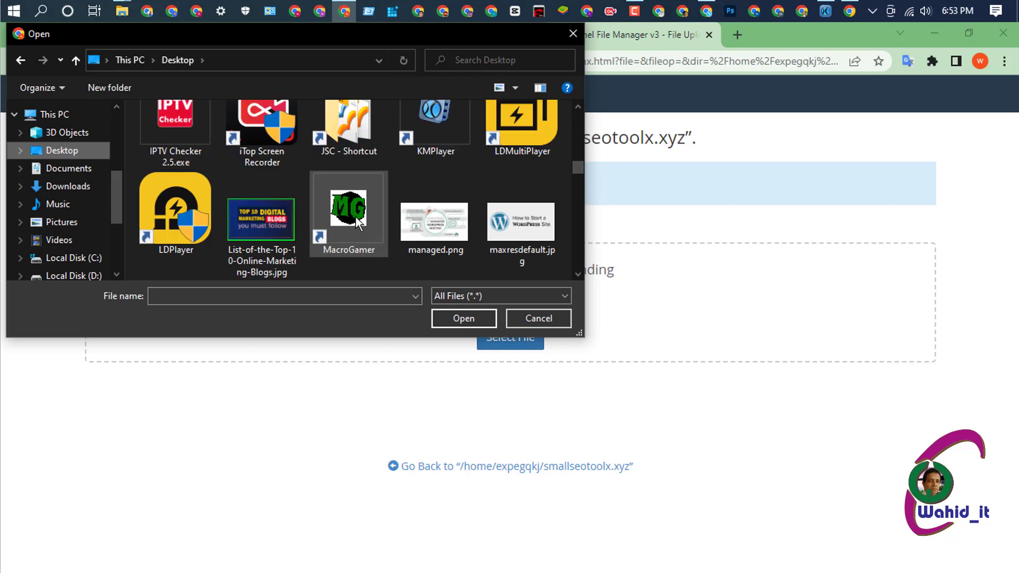
{"action": "scroll", "coordinate": [356, 217], "scroll_direction": "down", "scroll_amount": 2}
- Pick the ATOZ 3.1 zip from new 2 sites details > 4rth site details
{"action": "double_click", "coordinate": [435, 219]}
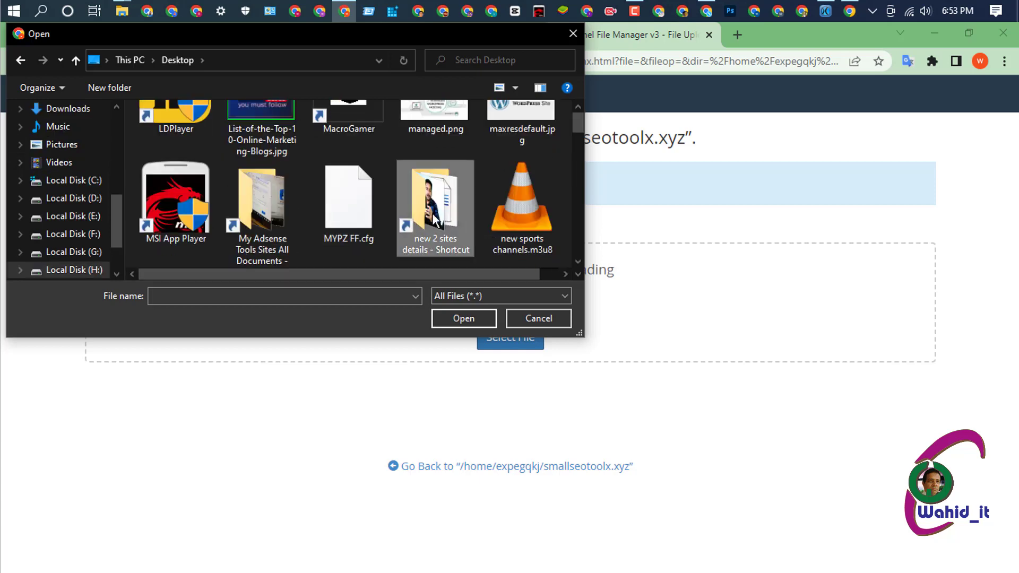
{"action": "double_click", "coordinate": [199, 133]}
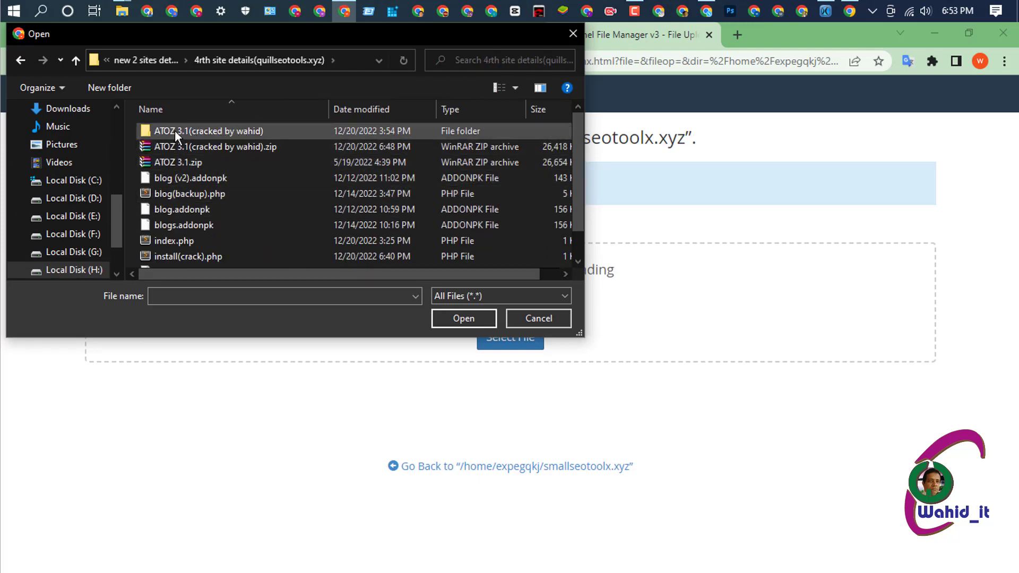
{"action": "left_click", "coordinate": [241, 146]}
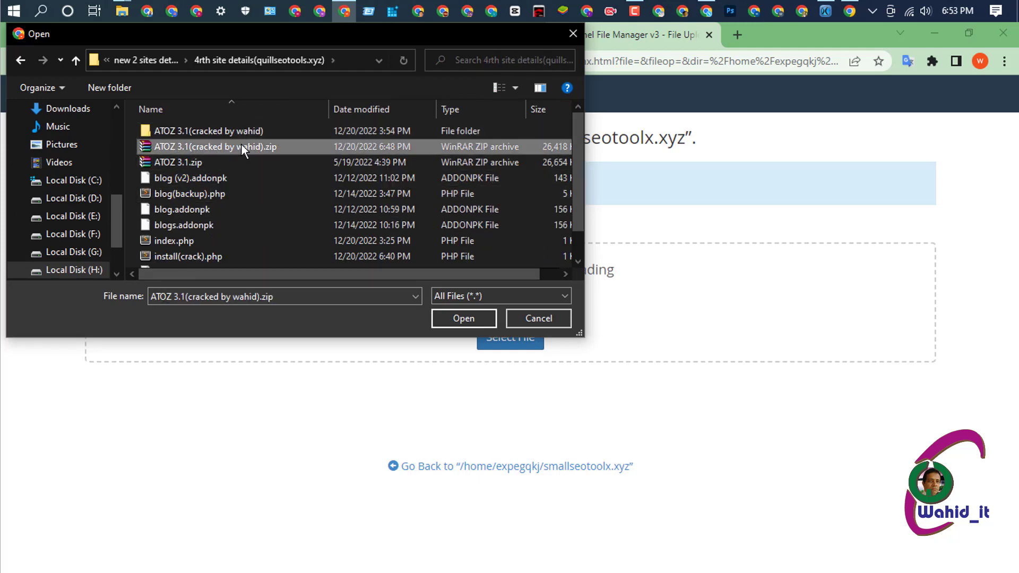
- Upload ATOZ 3.1(cracked by wahid).zip into smallseotoolx.xyz and let it reach 100%
{"action": "left_click", "coordinate": [463, 317]}
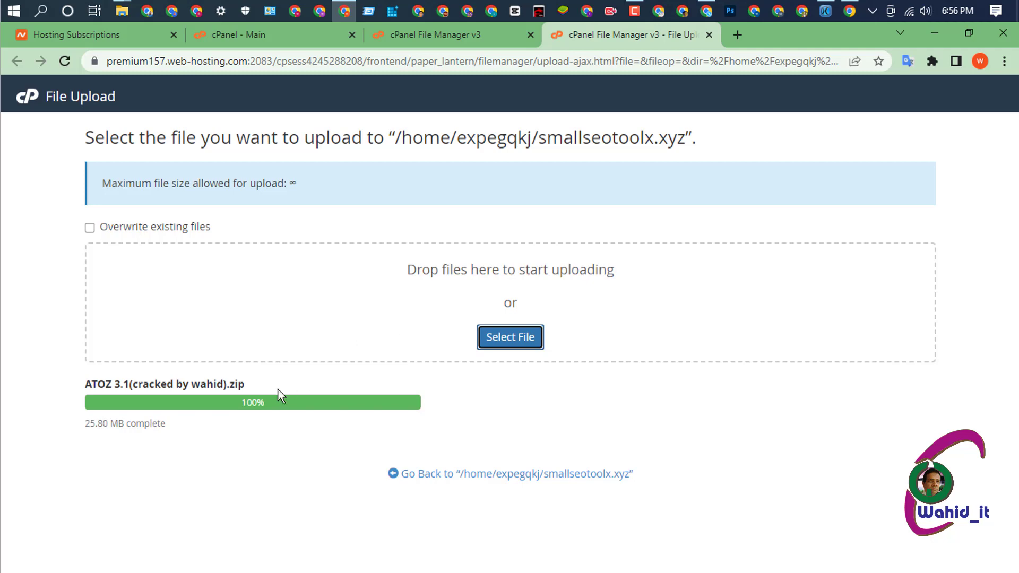
- Return to the smallseotoolx.xyz listing and extract the ATOZ 3.1 zip archive there
{"action": "left_click", "coordinate": [528, 475]}
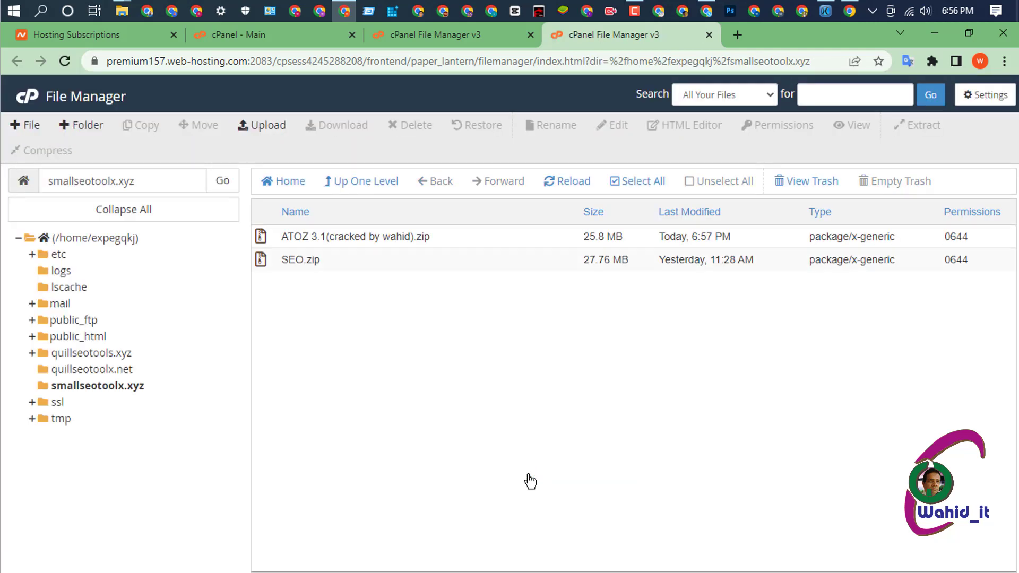
{"action": "left_click", "coordinate": [434, 239]}
{"action": "right_click", "coordinate": [403, 239]}
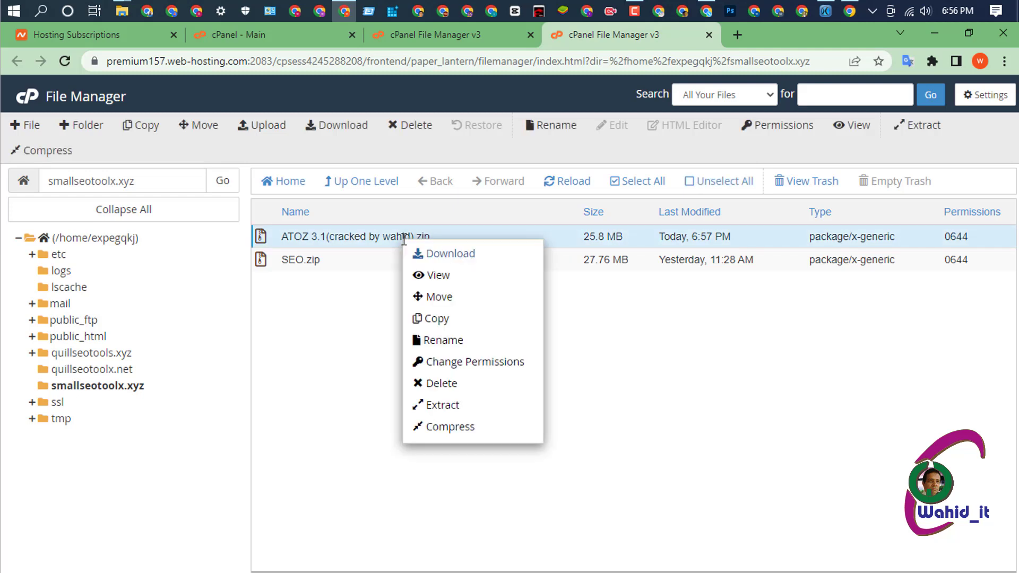
{"action": "left_click", "coordinate": [441, 406]}
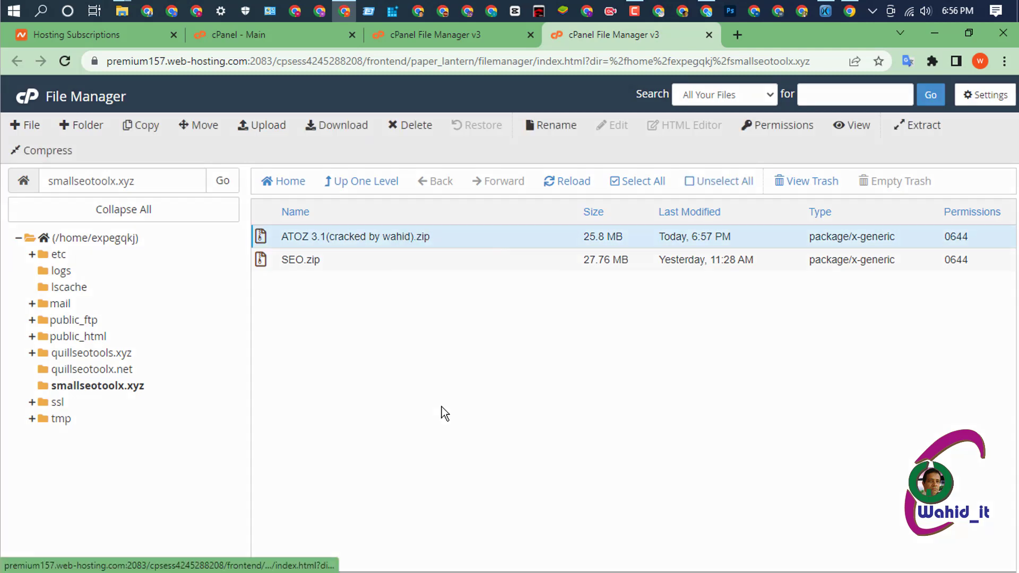
{"action": "left_click", "coordinate": [609, 402]}
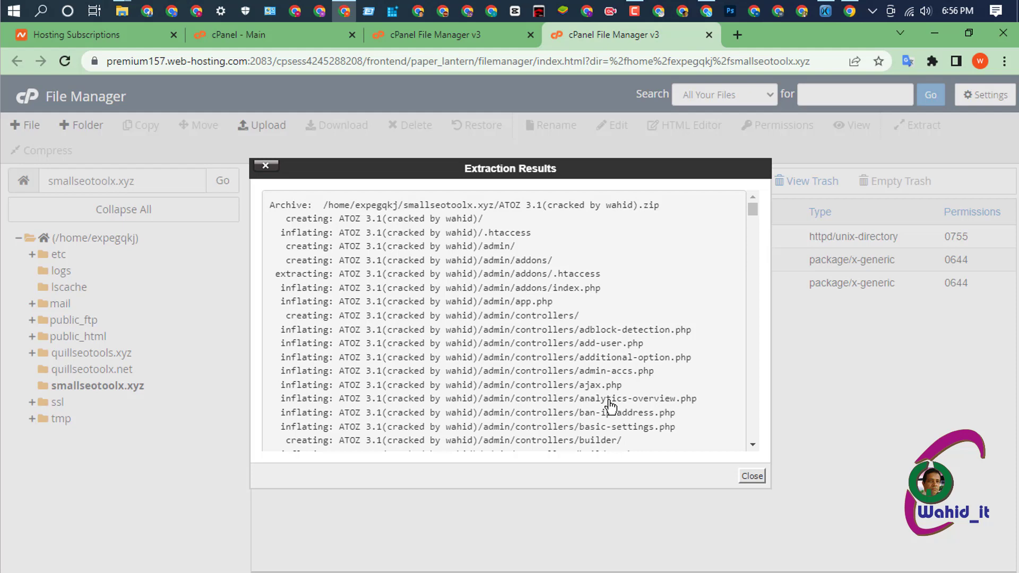
- Close the Extraction Results dialog to reveal the new ATOZ 3.1(cracked by wahid) folder
{"action": "left_click", "coordinate": [752, 476]}
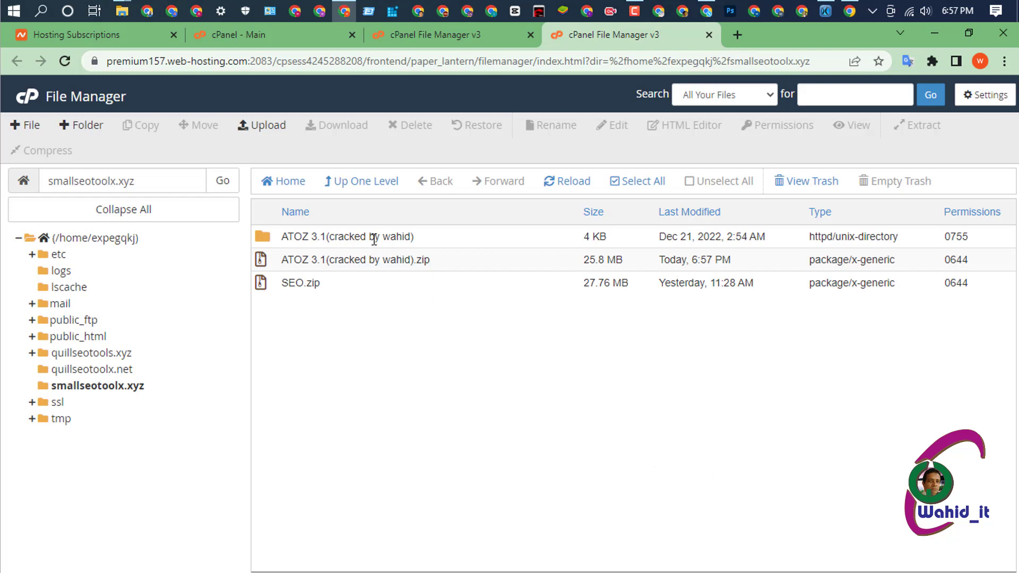
- Open the extracted ATOZ 3.1(cracked by wahid) folder to view admin, core, theme and other contents
{"action": "left_click", "coordinate": [447, 238]}
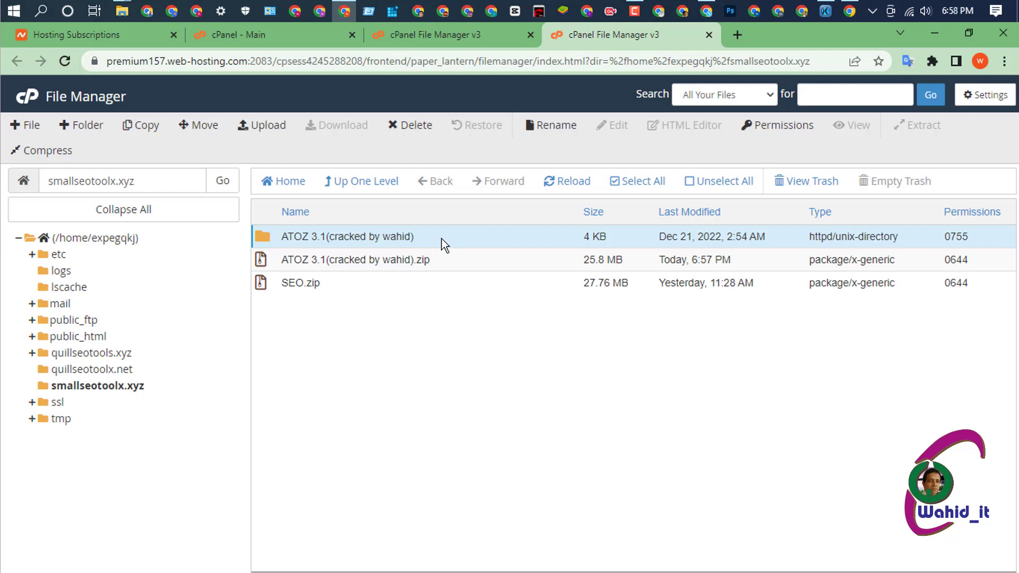
{"action": "double_click", "coordinate": [444, 245]}
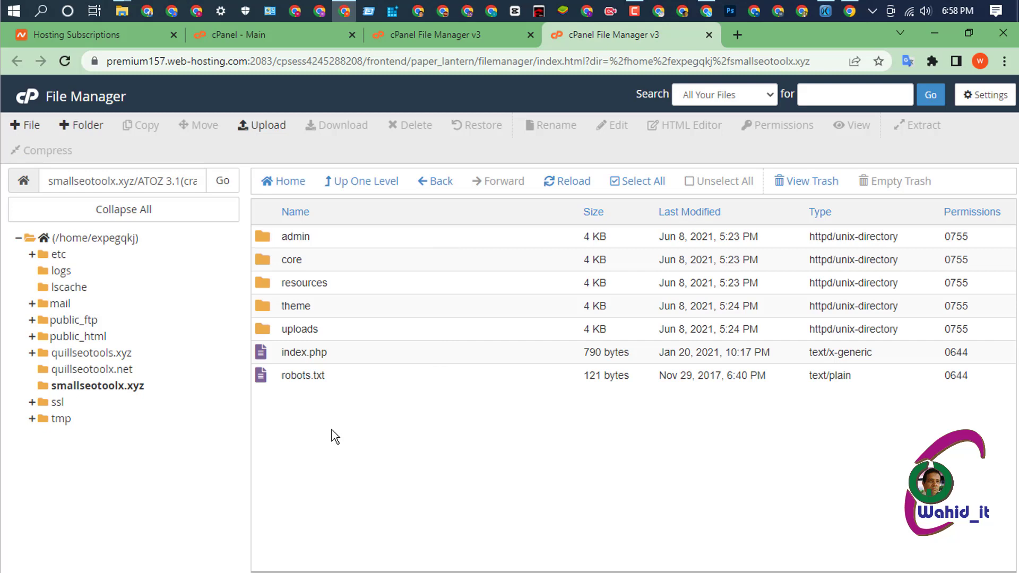
{"action": "left_click_drag", "start_coordinate": [332, 429], "coordinate": [342, 386]}
- Move all extracted folders, index.php and robots.txt to /smallseotoolx.xyz/, then go up one level
{"action": "left_click", "coordinate": [341, 385]}
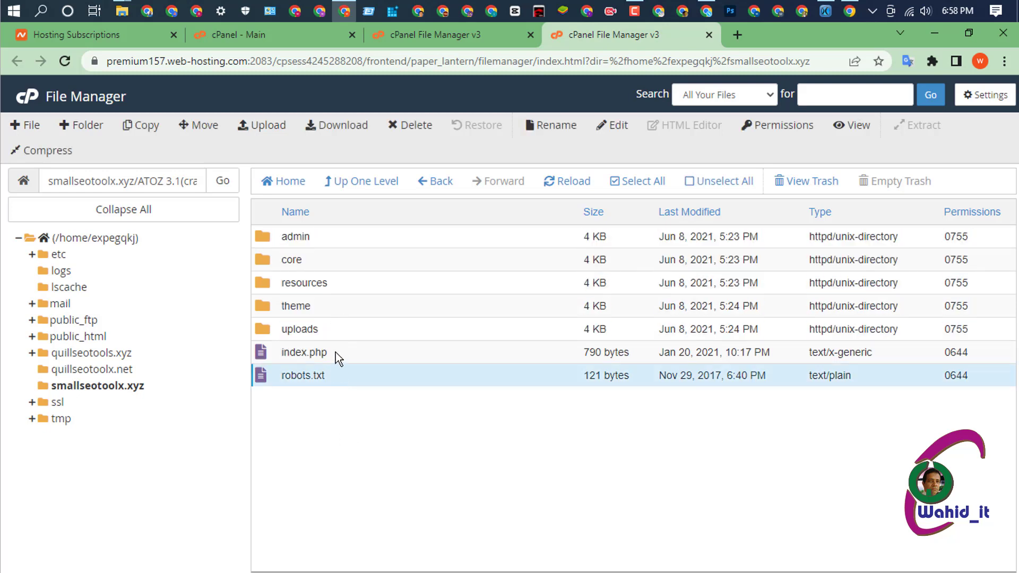
{"action": "left_click_drag", "start_coordinate": [336, 352], "coordinate": [328, 240]}
{"action": "left_click", "coordinate": [341, 358], "text": "ctrl"}
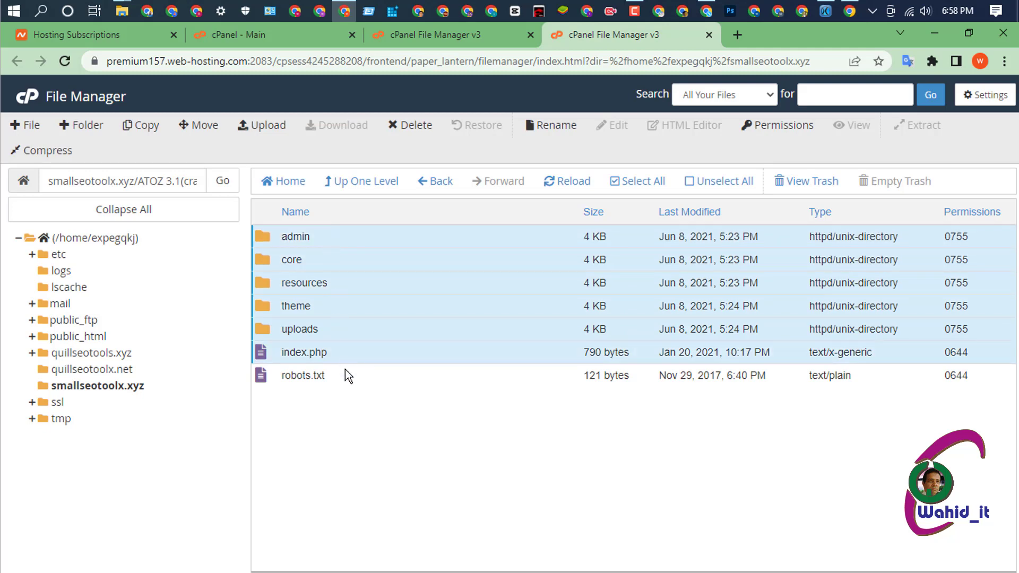
{"action": "left_click", "coordinate": [345, 369], "text": "ctrl"}
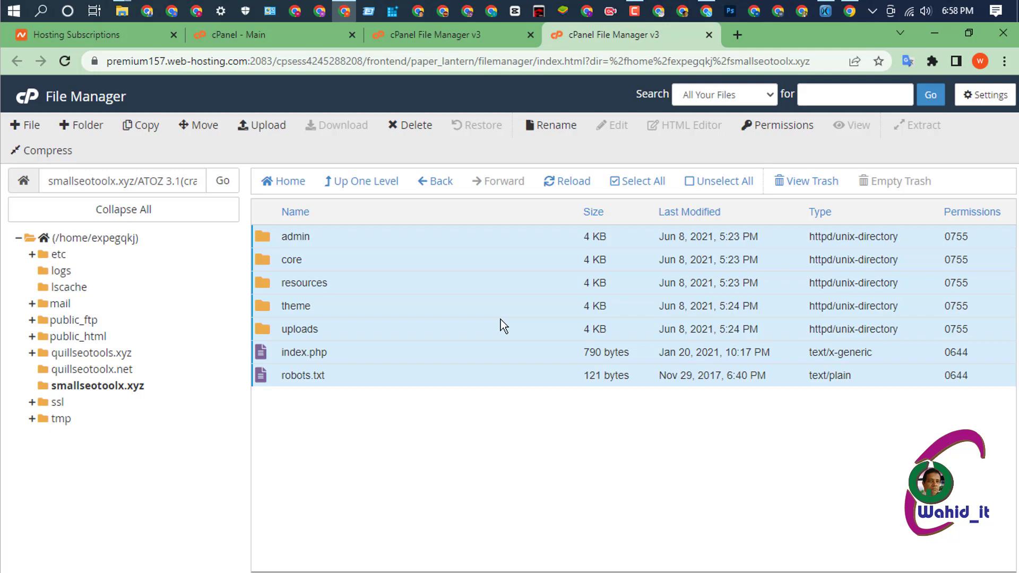
{"action": "left_click", "coordinate": [200, 126]}
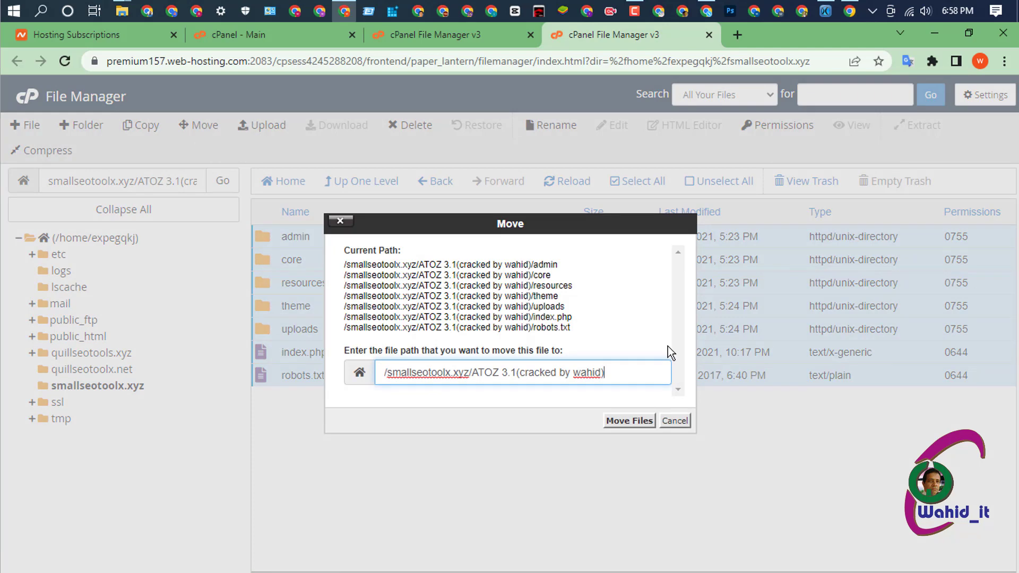
{"action": "key", "text": "BackSpace"}
{"action": "key", "text": "BackSpace"}
{"action": "key", "text": "BackSpace"}
{"action": "key", "text": "BackSpace"}
{"action": "key", "text": "BackSpace"}
{"action": "key", "text": "BackSpace"}
{"action": "key", "text": "BackSpace"}
{"action": "key", "text": "BackSpace"}
{"action": "key", "text": "BackSpace"}
{"action": "key", "text": "BackSpace"}
{"action": "key", "text": "BackSpace"}
{"action": "key", "text": "BackSpace"}
{"action": "key", "text": "BackSpace"}
{"action": "key", "text": "BackSpace"}
{"action": "key", "text": "BackSpace"}
{"action": "key", "text": "BackSpace"}
{"action": "key", "text": "BackSpace"}
{"action": "key", "text": "BackSpace"}
{"action": "key", "text": "BackSpace"}
{"action": "key", "text": "BackSpace"}
{"action": "key", "text": "BackSpace"}
{"action": "key", "text": "BackSpace"}
{"action": "key", "text": "BackSpace"}
{"action": "key", "text": "BackSpace"}
{"action": "key", "text": "BackSpace"}
{"action": "key", "text": "BackSpace"}
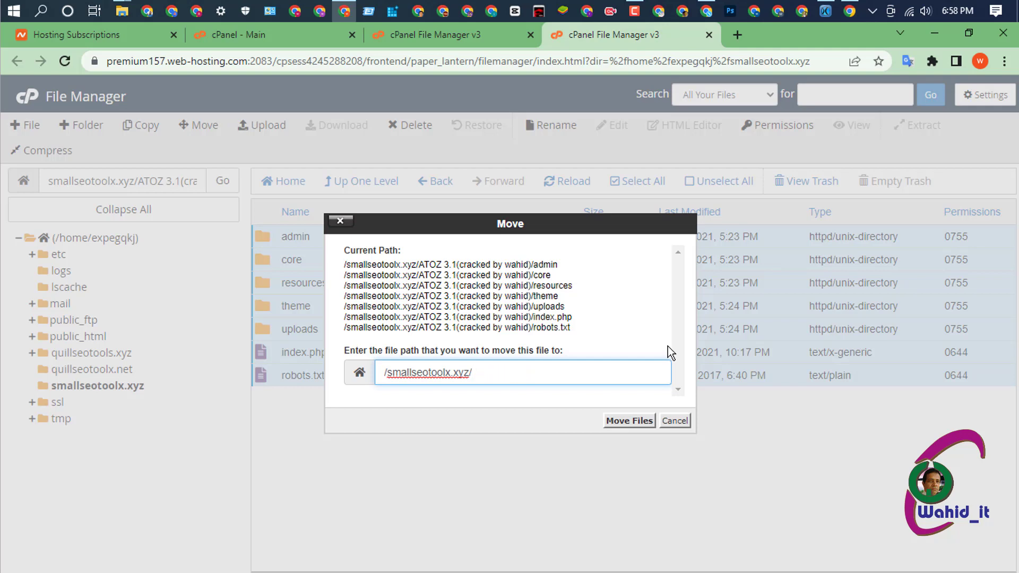
{"action": "left_click", "coordinate": [636, 421]}
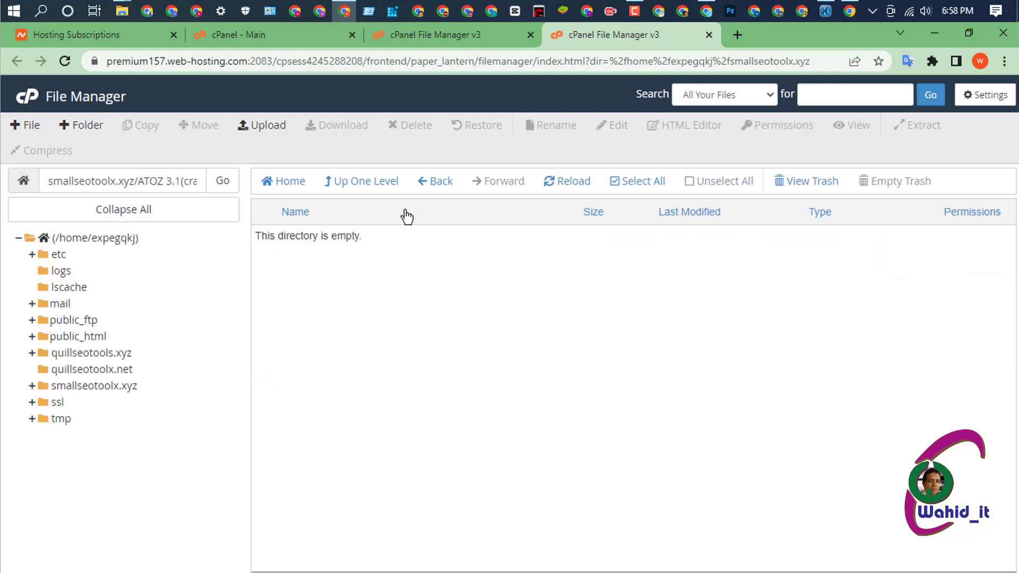
{"action": "left_click", "coordinate": [366, 183]}
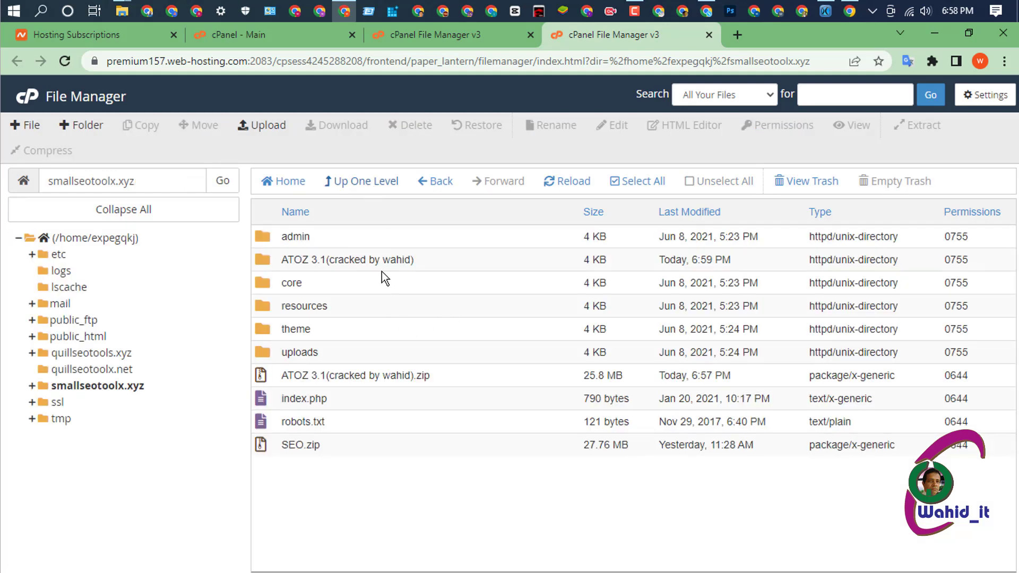
- Permanently delete the empty ATOZ 3.1(cracked by wahid) folder, skipping the trash
{"action": "left_click", "coordinate": [436, 262]}
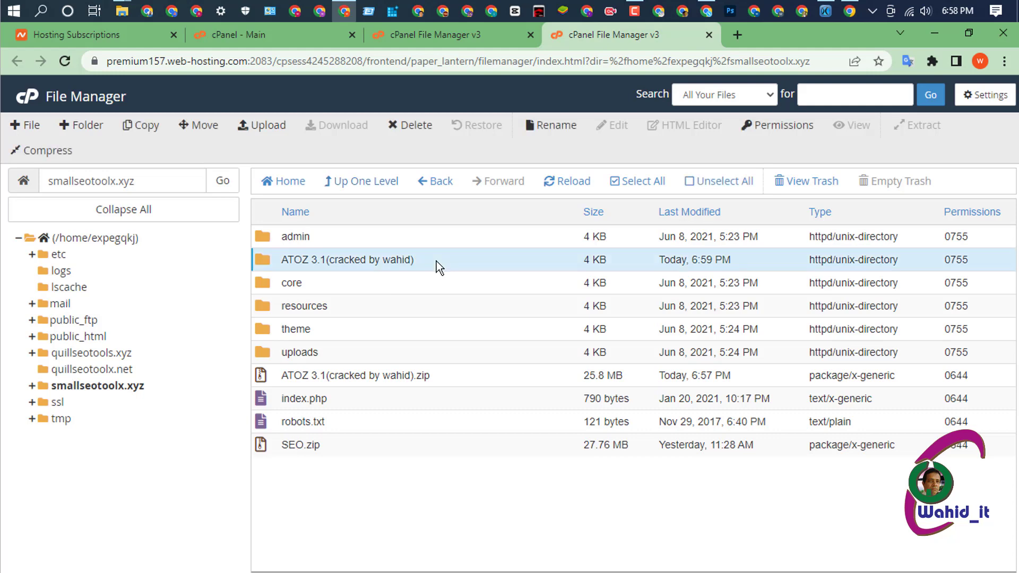
{"action": "left_click", "coordinate": [413, 125]}
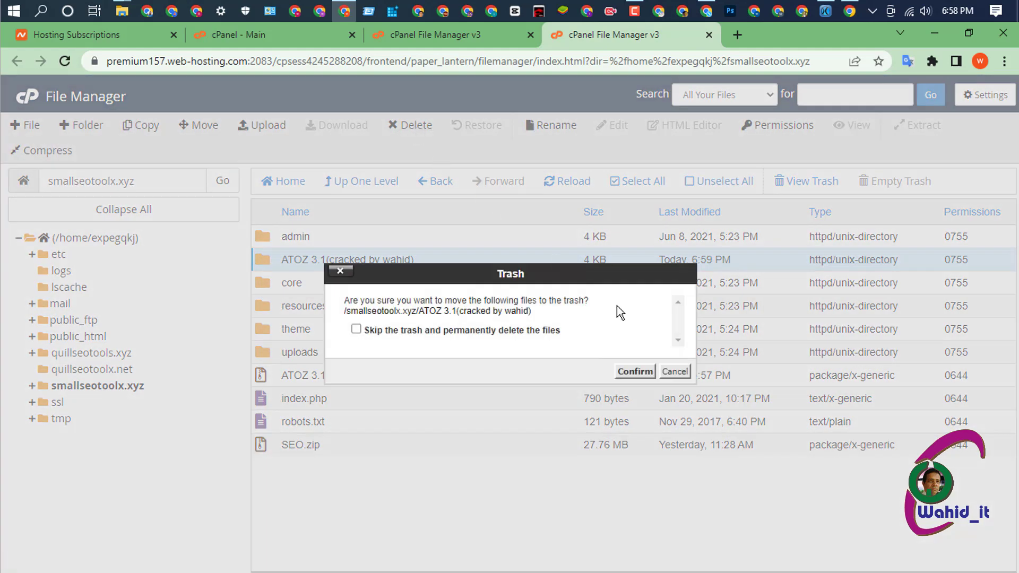
{"action": "left_click", "coordinate": [356, 329]}
{"action": "left_click", "coordinate": [629, 374]}
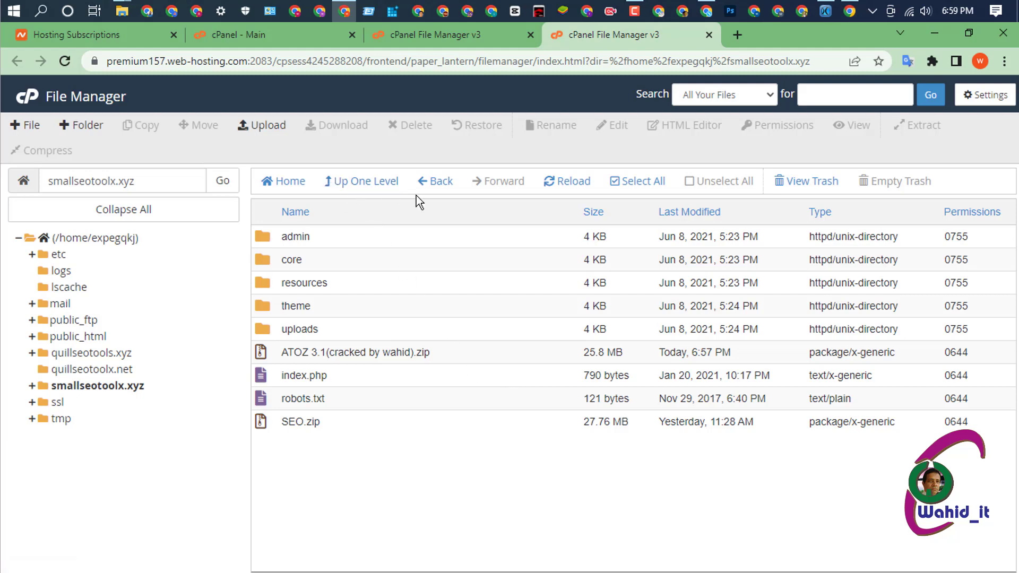
- From the cPanel - Main dashboard, open MySQL Databases in a new tab and switch to it
{"action": "left_click", "coordinate": [262, 32]}
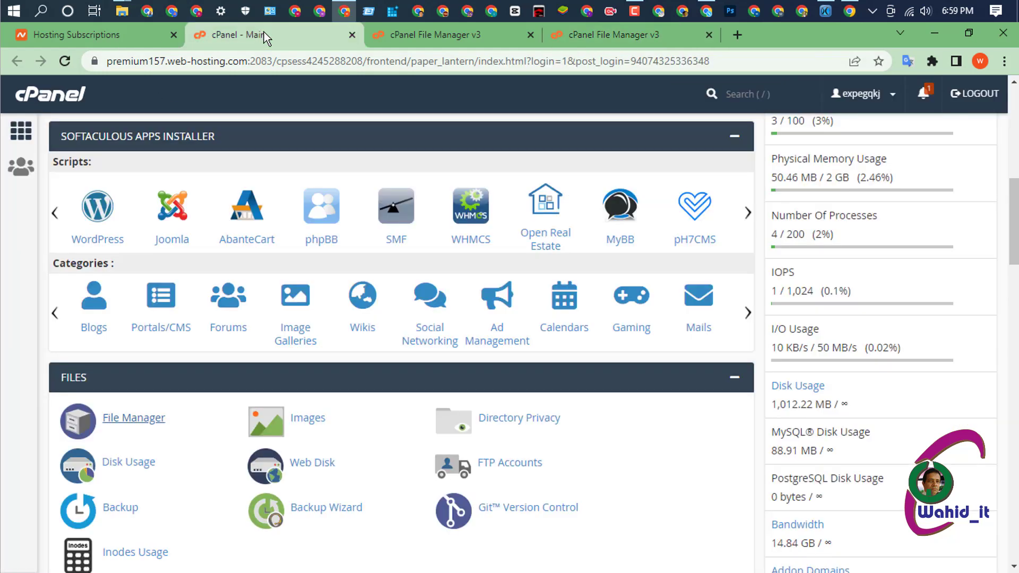
{"action": "scroll", "coordinate": [420, 311], "scroll_direction": "down", "scroll_amount": 4}
{"action": "scroll", "coordinate": [421, 311], "scroll_direction": "down", "scroll_amount": 15}
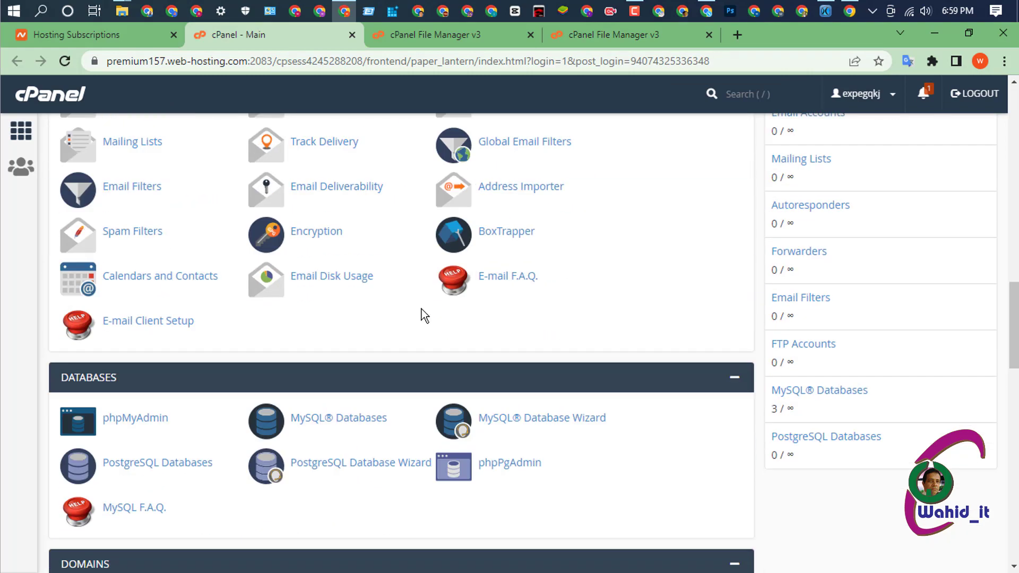
{"action": "scroll", "coordinate": [421, 309], "scroll_direction": "down", "scroll_amount": 7}
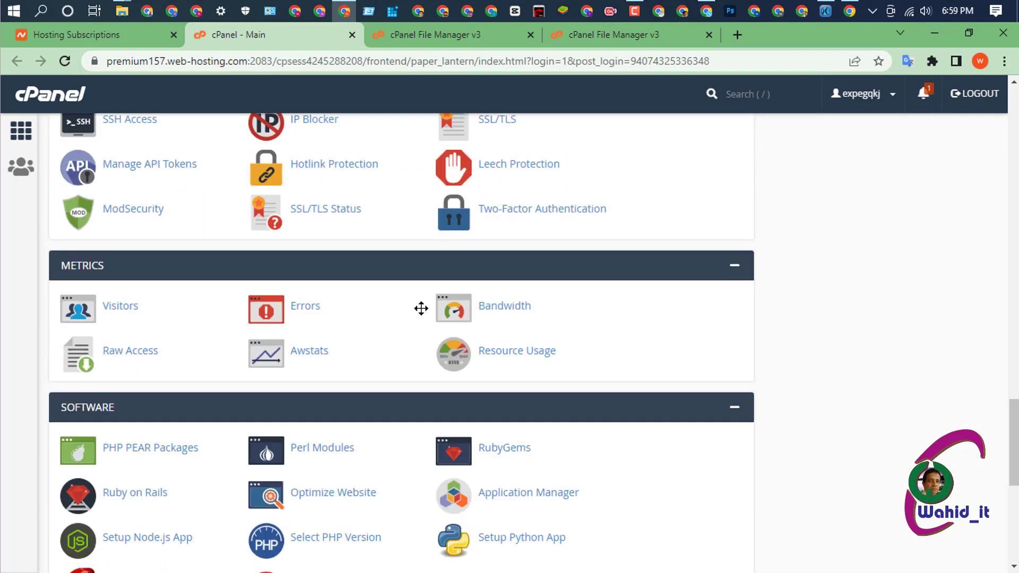
{"action": "scroll", "coordinate": [423, 315], "scroll_direction": "down", "scroll_amount": 3}
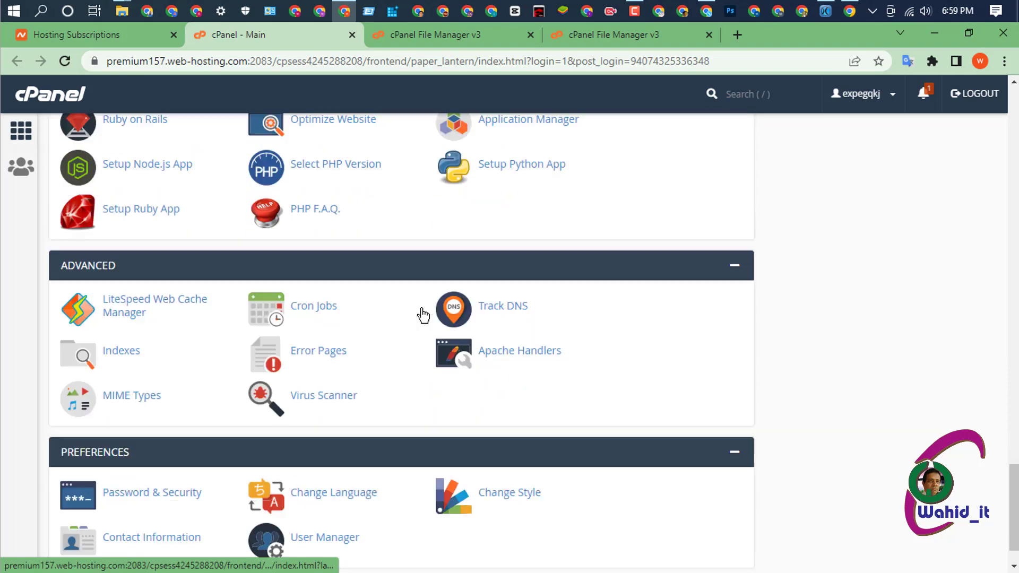
{"action": "scroll", "coordinate": [422, 315], "scroll_direction": "down", "scroll_amount": 1}
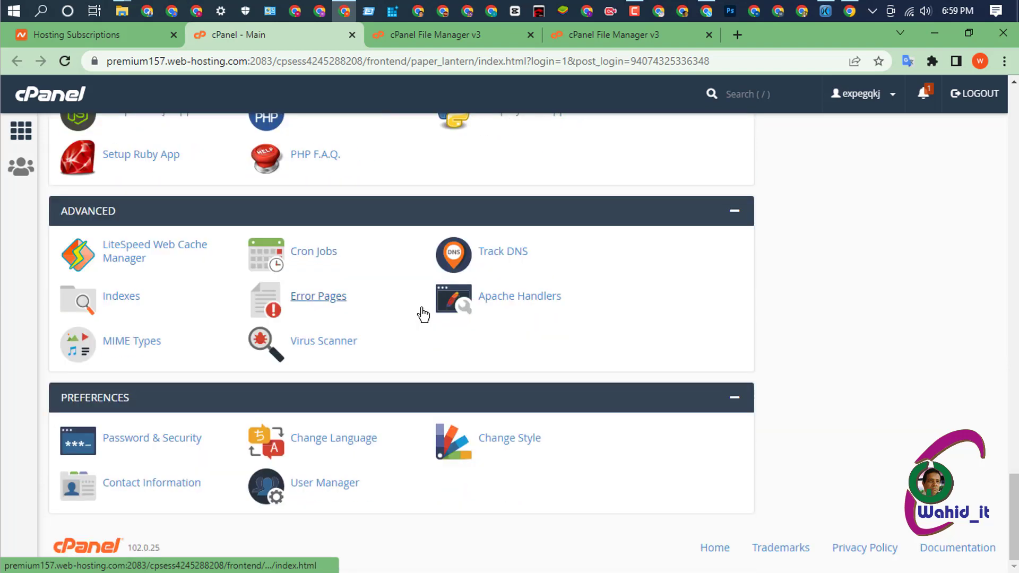
{"action": "scroll", "coordinate": [422, 313], "scroll_direction": "up", "scroll_amount": 4}
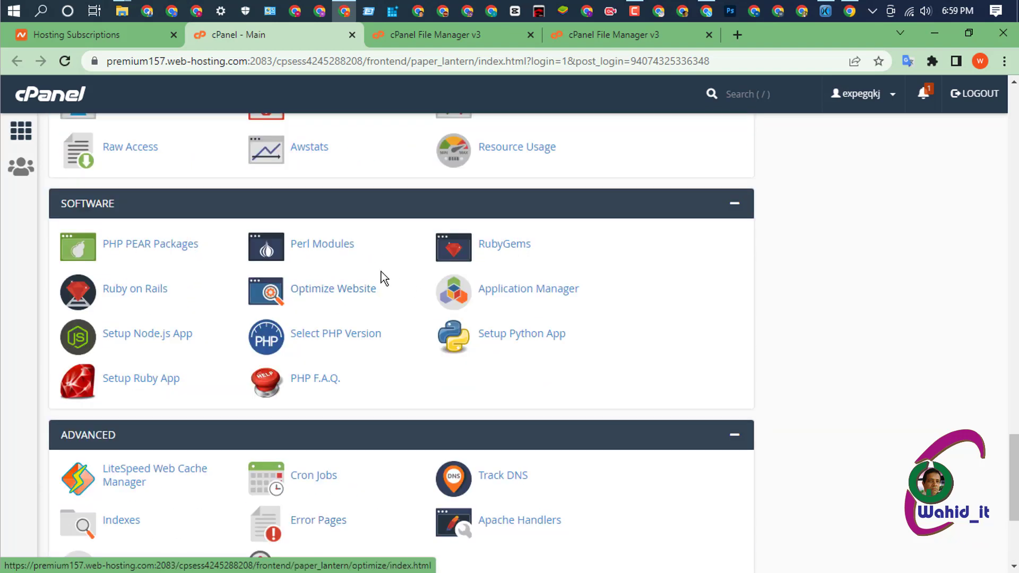
{"action": "scroll", "coordinate": [381, 273], "scroll_direction": "up", "scroll_amount": 3}
{"action": "scroll", "coordinate": [378, 270], "scroll_direction": "up", "scroll_amount": 8}
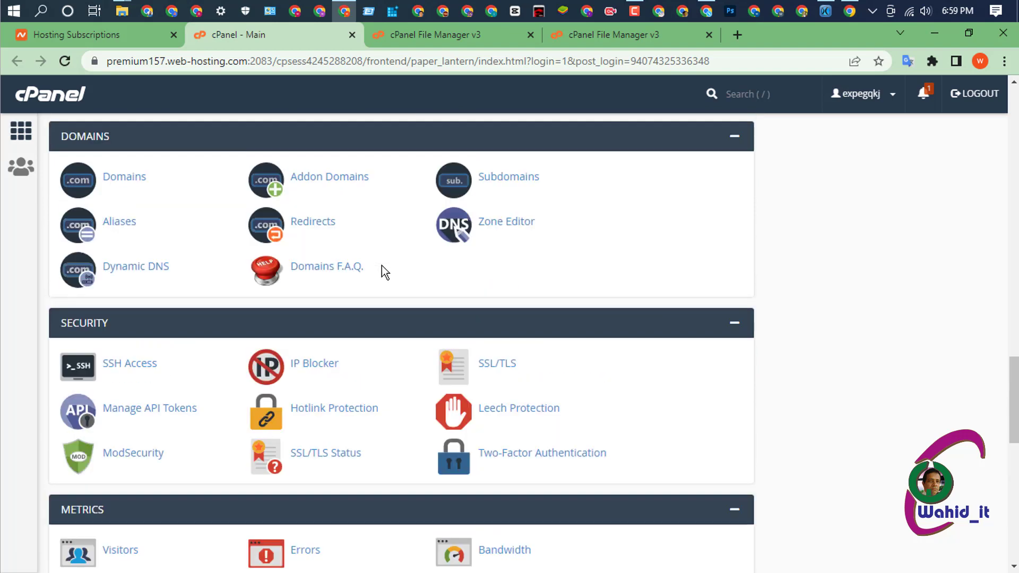
{"action": "scroll", "coordinate": [382, 269], "scroll_direction": "up", "scroll_amount": 3}
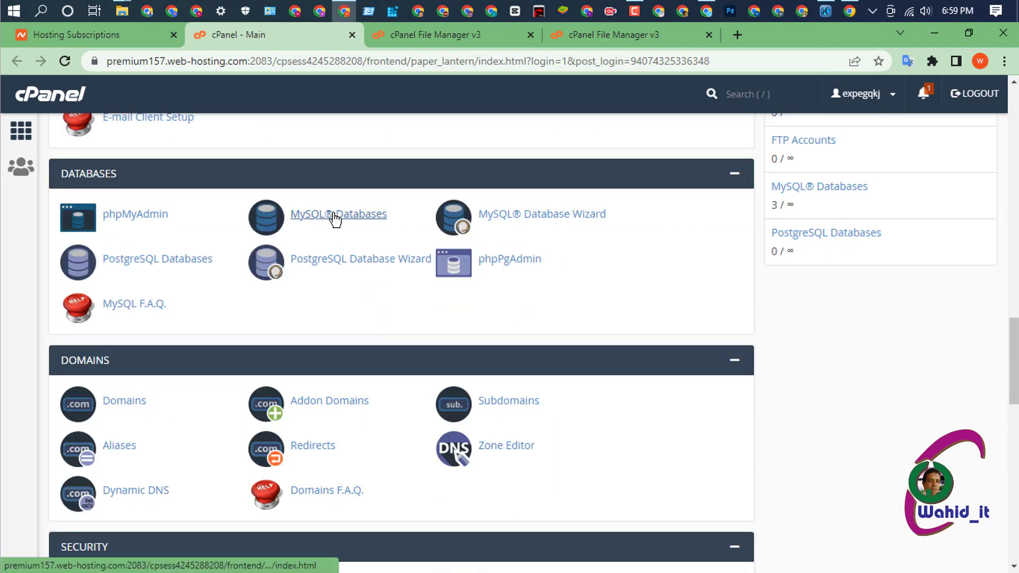
{"action": "right_click", "coordinate": [336, 215]}
{"action": "left_click", "coordinate": [374, 224]}
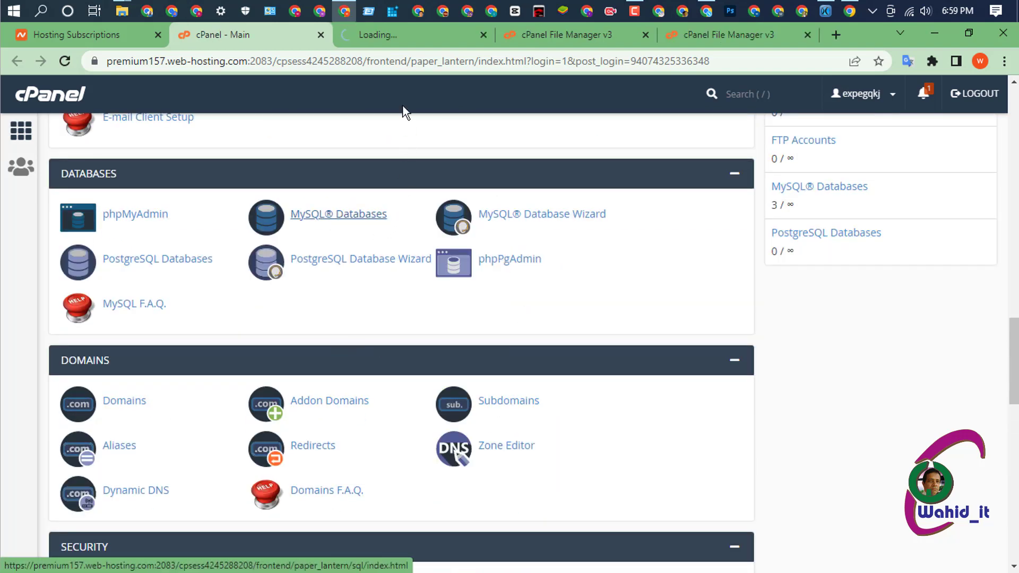
{"action": "left_click", "coordinate": [396, 37]}
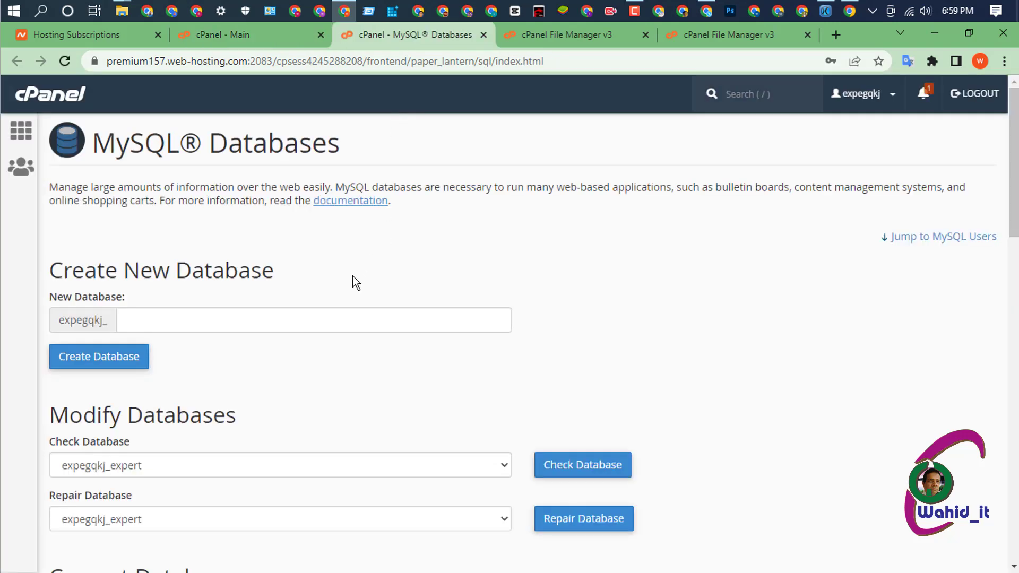
- Permanently delete the old smallseotoolx database and return to the MySQL Databases overview
{"action": "scroll", "coordinate": [353, 276], "scroll_direction": "down", "scroll_amount": 3}
{"action": "scroll", "coordinate": [366, 265], "scroll_direction": "down", "scroll_amount": 4}
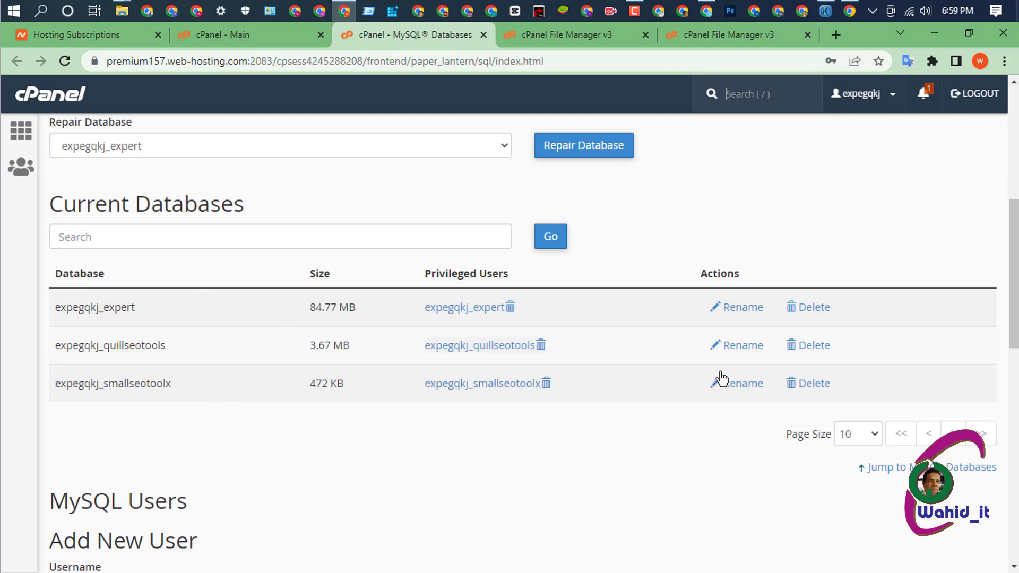
{"action": "left_click", "coordinate": [811, 388]}
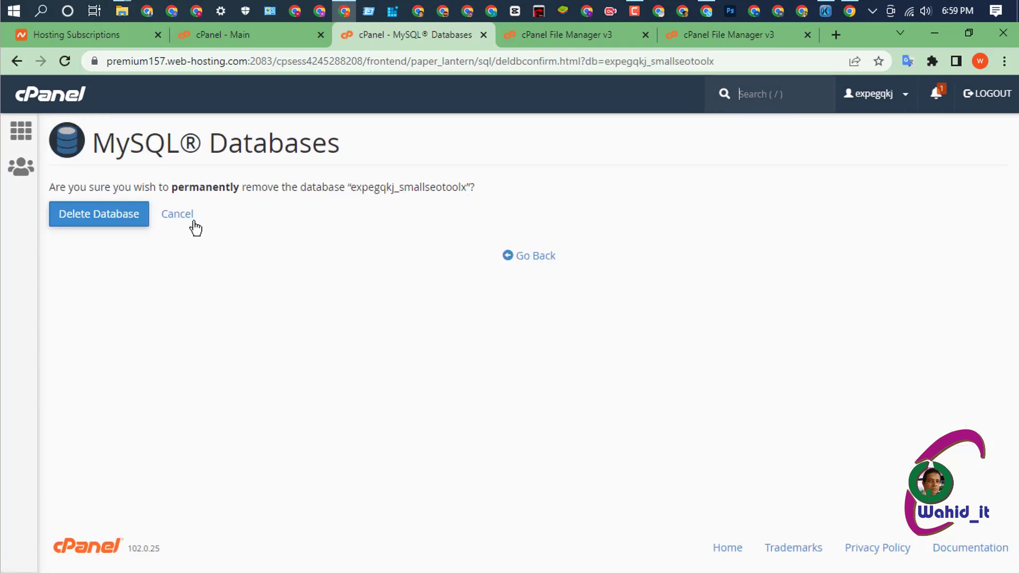
{"action": "left_click", "coordinate": [104, 218]}
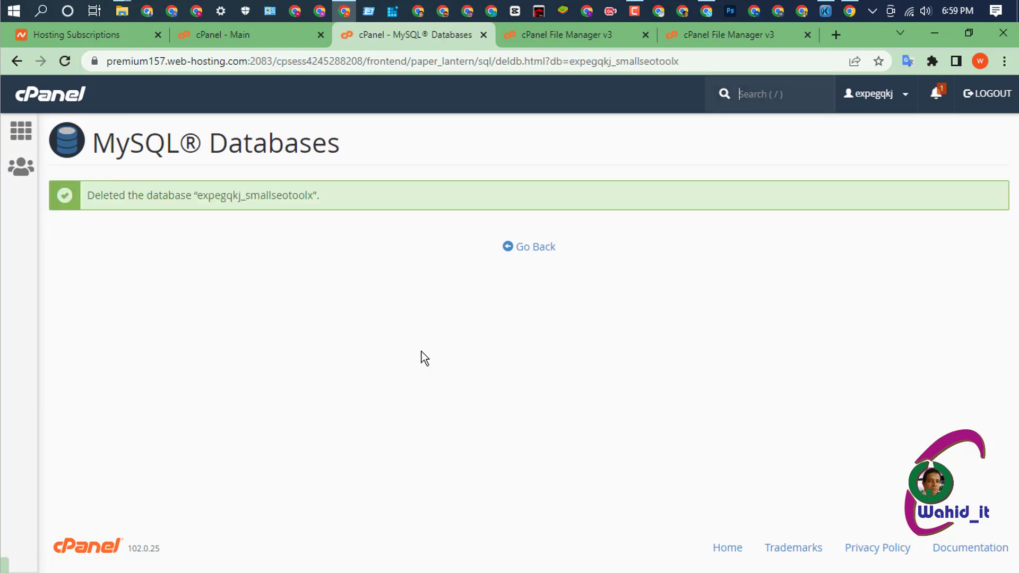
{"action": "left_click", "coordinate": [537, 254]}
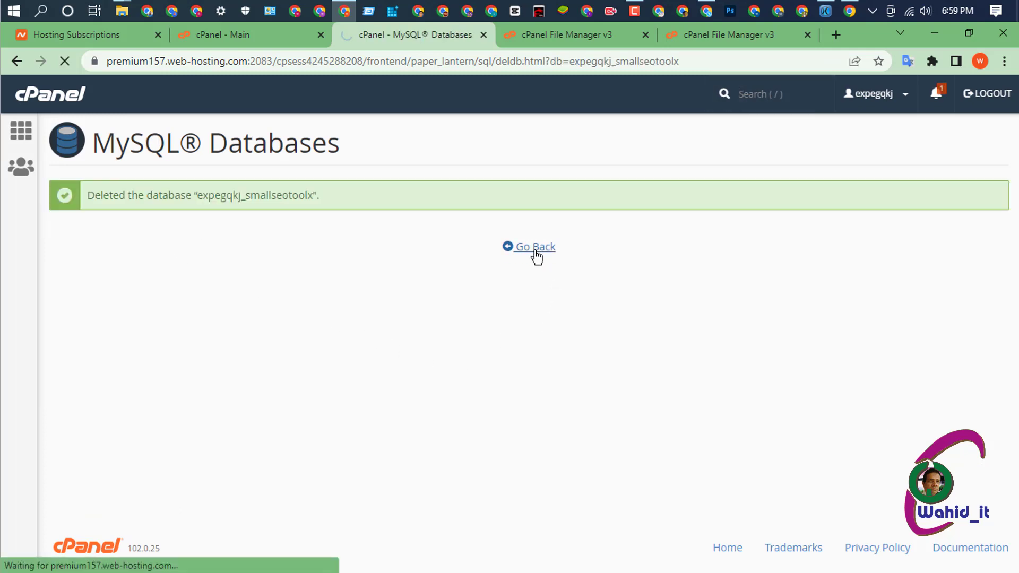
- Delete the smallseotoolx user under Current Users and go back to the overview
{"action": "scroll", "coordinate": [585, 334], "scroll_direction": "down", "scroll_amount": 3}
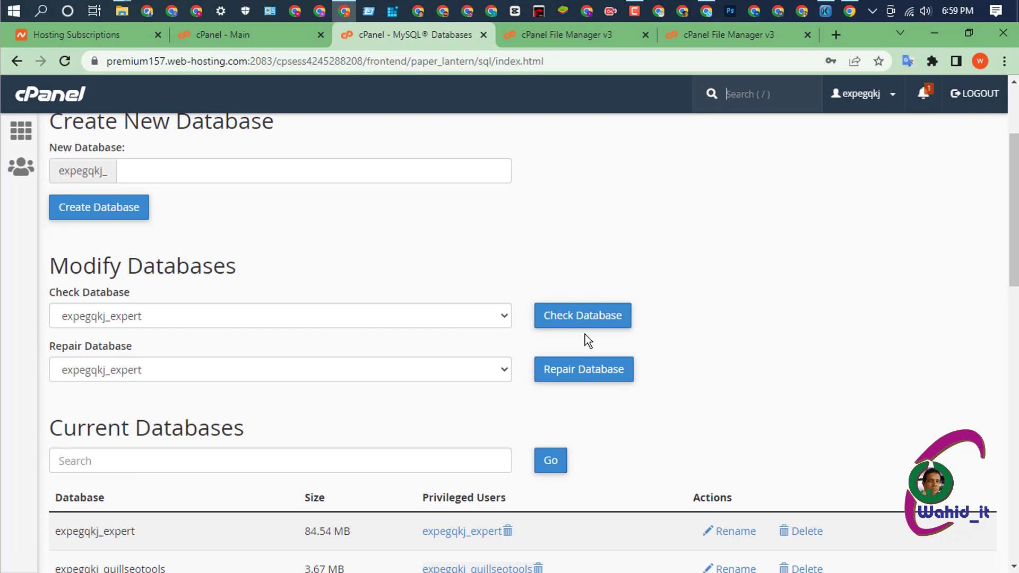
{"action": "scroll", "coordinate": [593, 337], "scroll_direction": "down", "scroll_amount": 4}
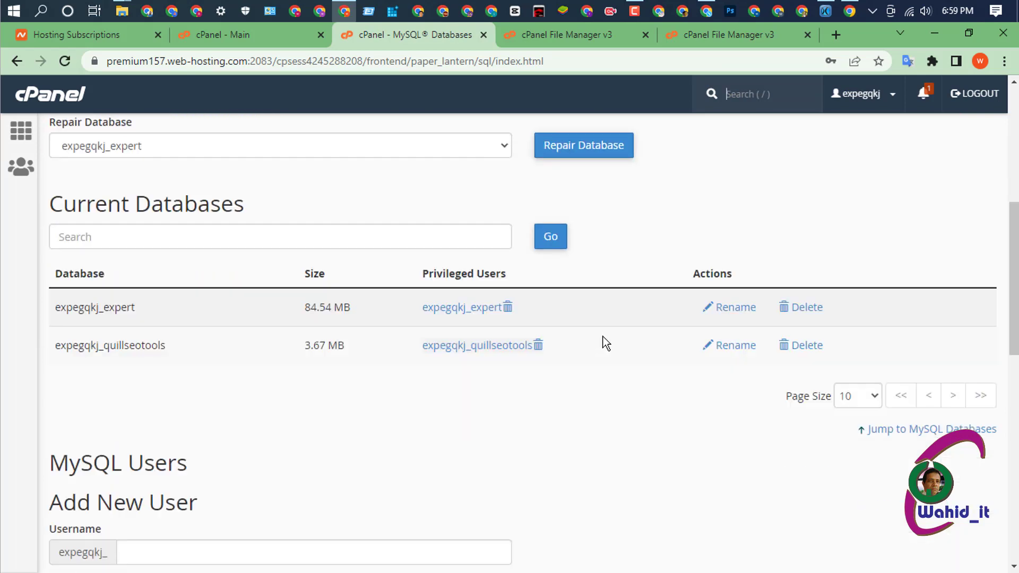
{"action": "scroll", "coordinate": [603, 336], "scroll_direction": "down", "scroll_amount": 5}
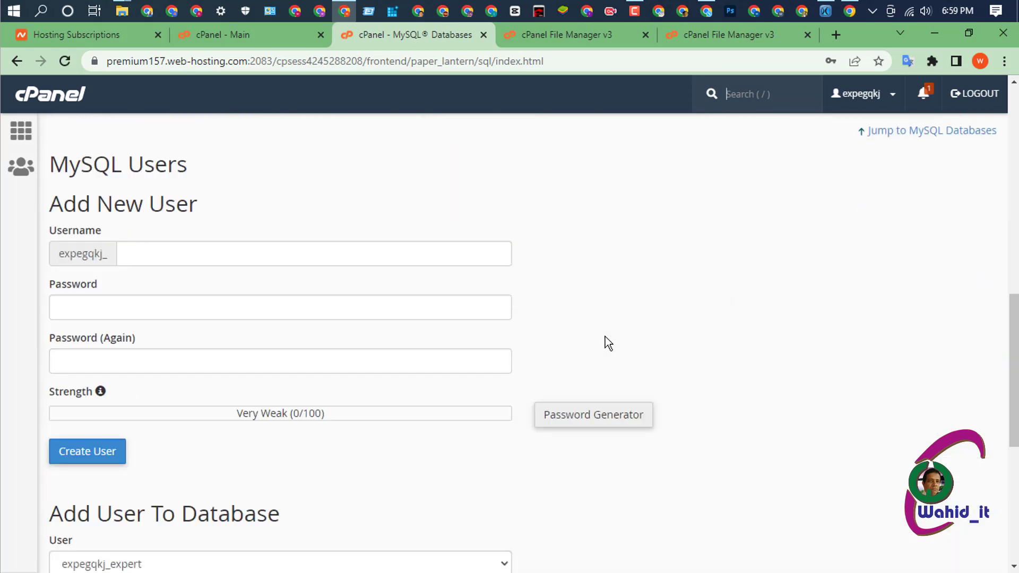
{"action": "scroll", "coordinate": [605, 336], "scroll_direction": "down", "scroll_amount": 6}
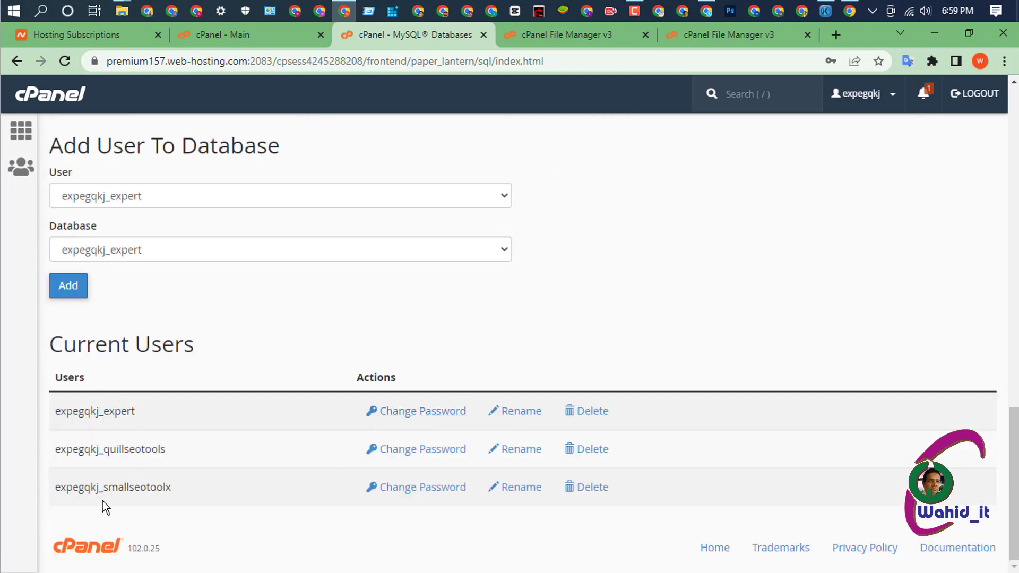
{"action": "left_click", "coordinate": [603, 493]}
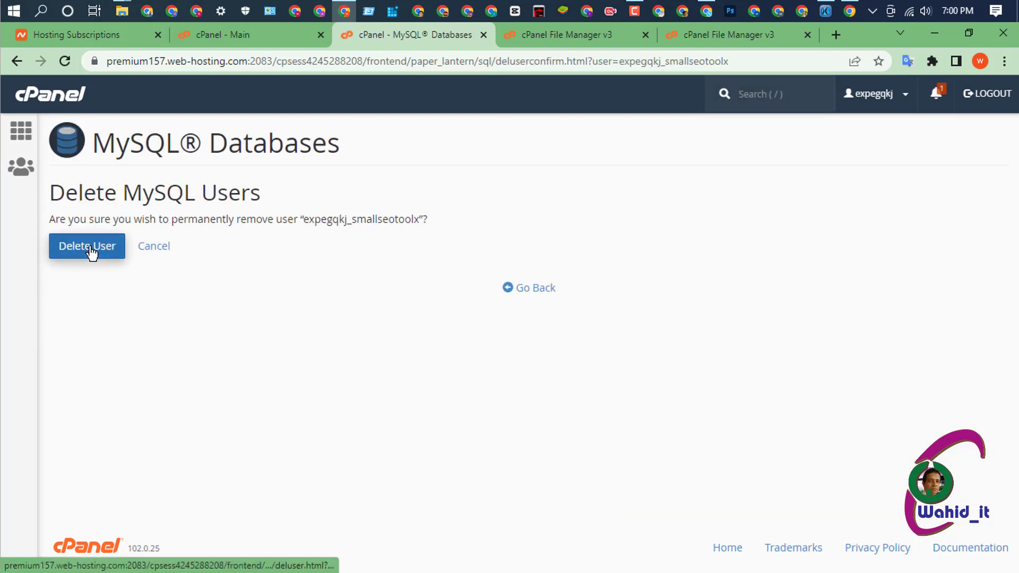
{"action": "left_click", "coordinate": [90, 247]}
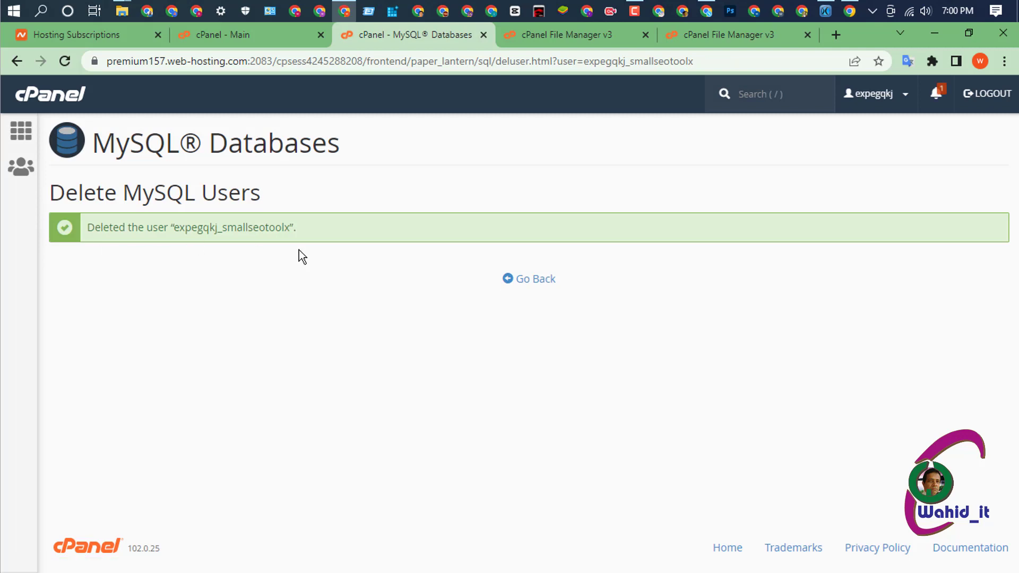
{"action": "left_click", "coordinate": [513, 278]}
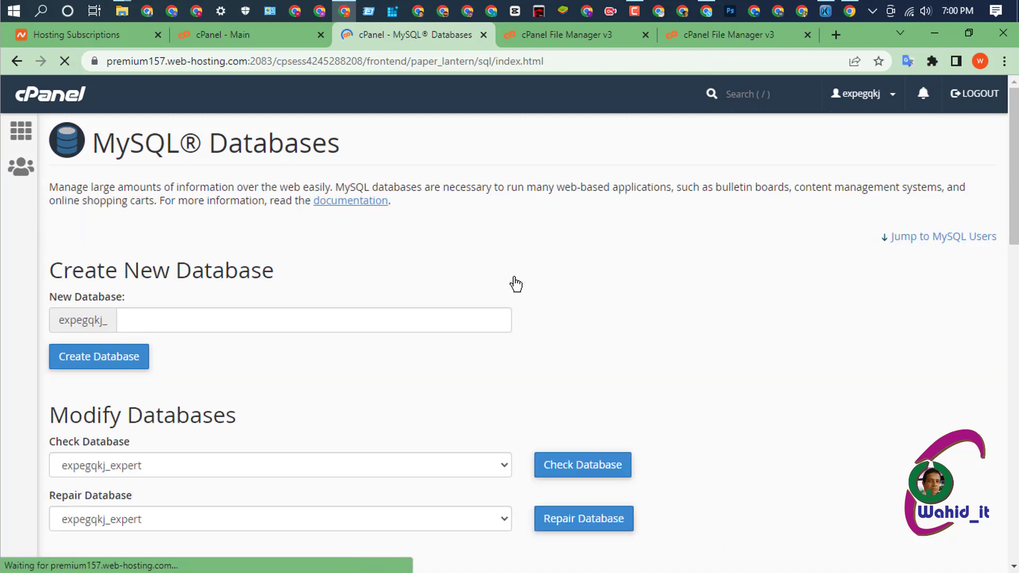
- Create a database named smallseotoolx and check that expegqkj_smallseotoolx appears under Current Databases
{"action": "left_click", "coordinate": [199, 317]}
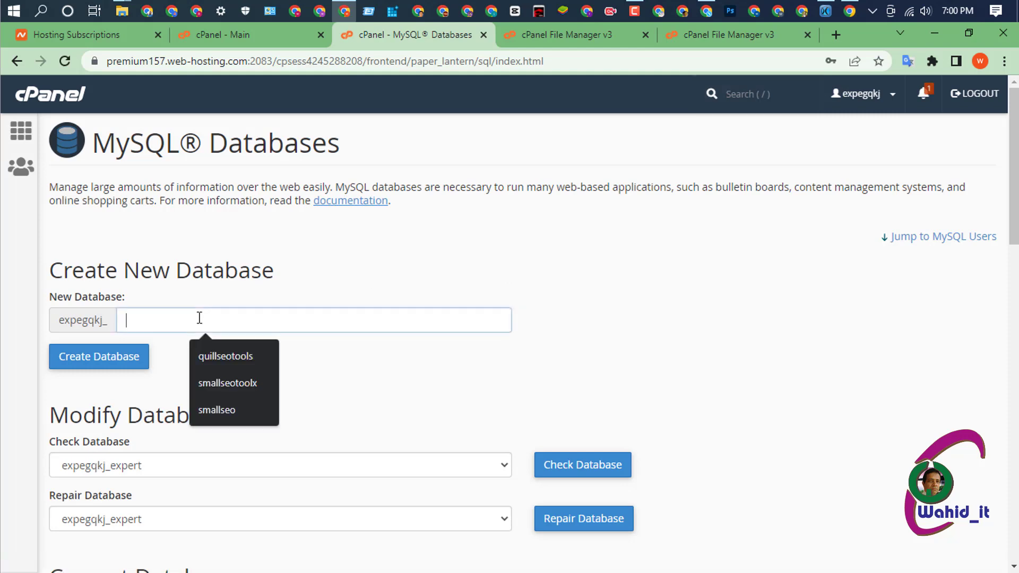
{"action": "left_click", "coordinate": [241, 384]}
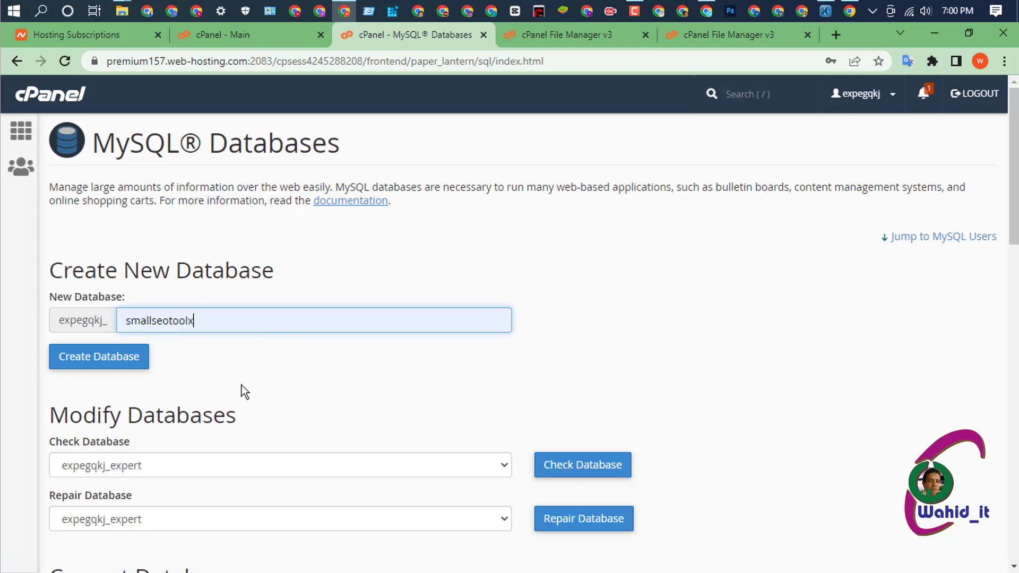
{"action": "left_click", "coordinate": [98, 364]}
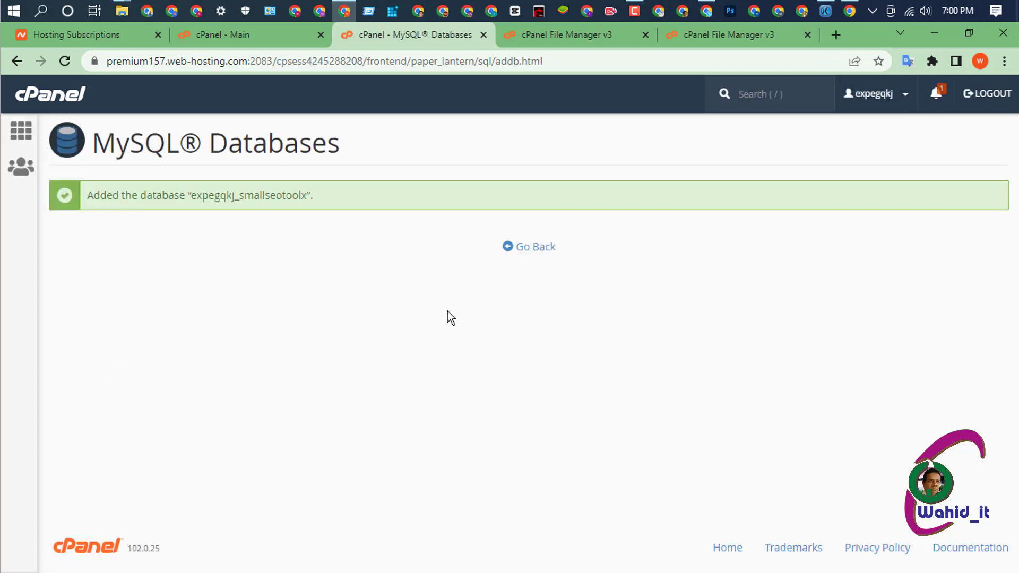
{"action": "left_click", "coordinate": [527, 250]}
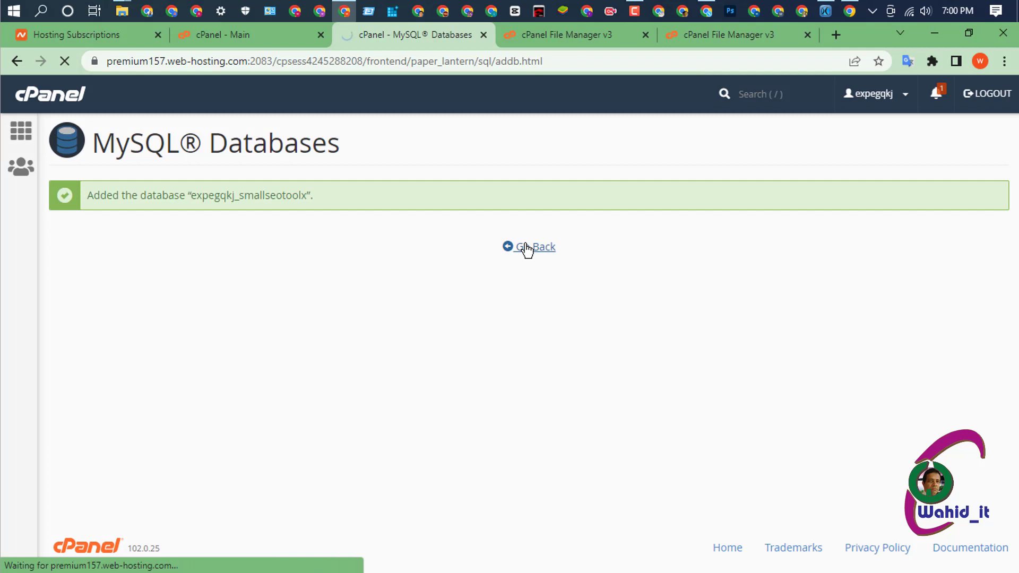
{"action": "scroll", "coordinate": [384, 303], "scroll_direction": "down", "scroll_amount": 3}
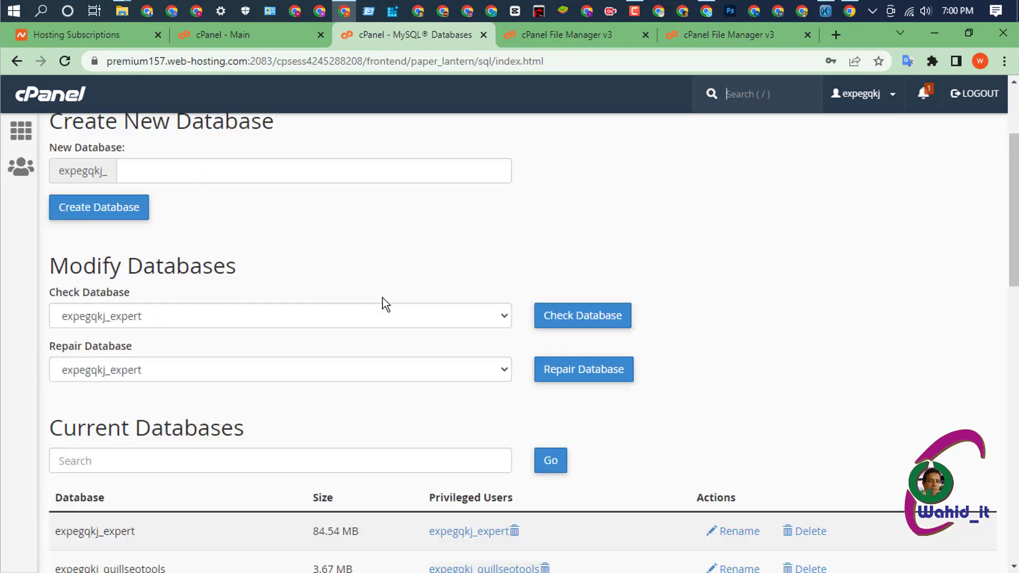
{"action": "scroll", "coordinate": [383, 303], "scroll_direction": "down", "scroll_amount": 4}
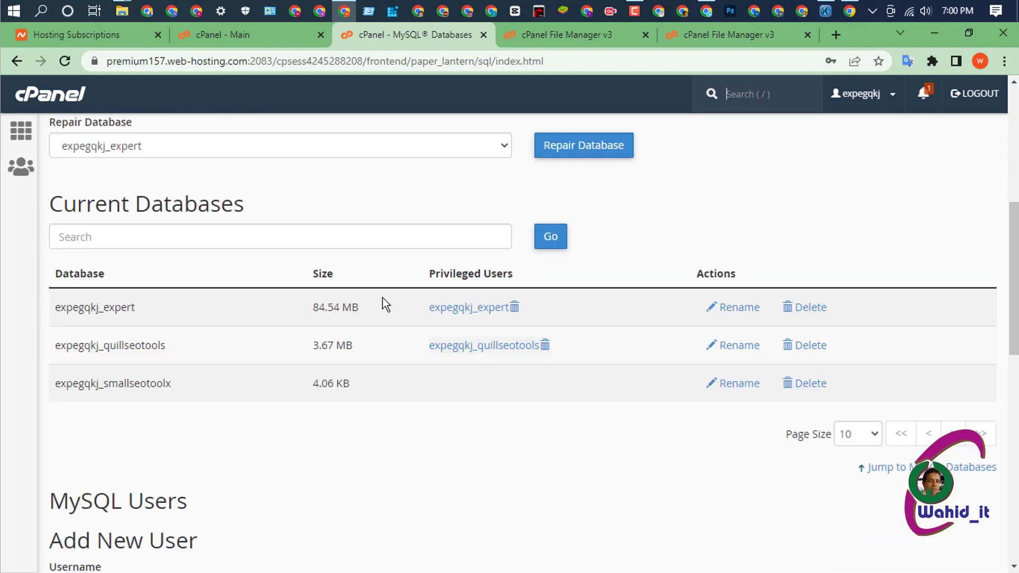
{"action": "scroll", "coordinate": [383, 306], "scroll_direction": "down", "scroll_amount": 1}
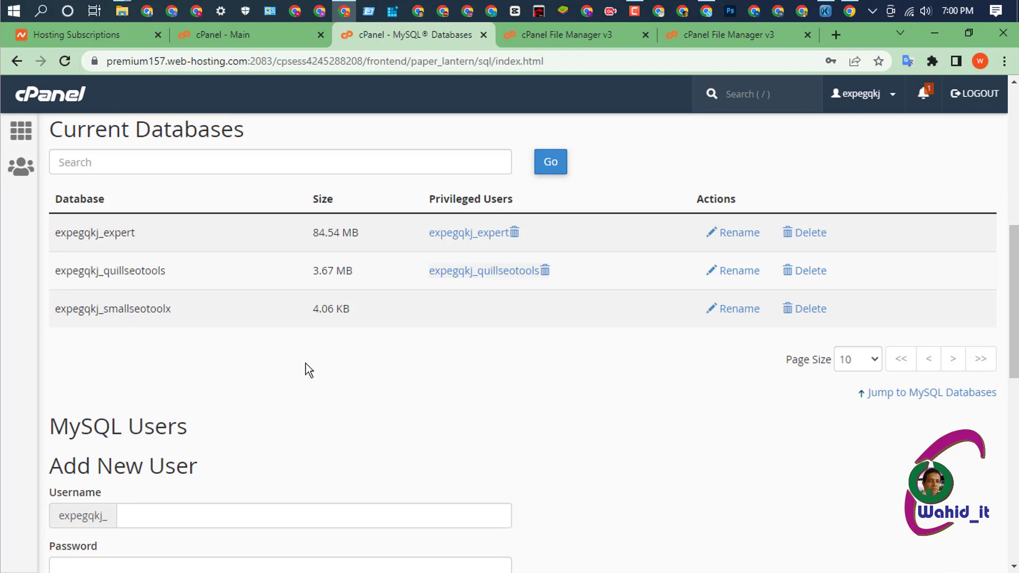
{"action": "scroll", "coordinate": [307, 370], "scroll_direction": "down", "scroll_amount": 2}
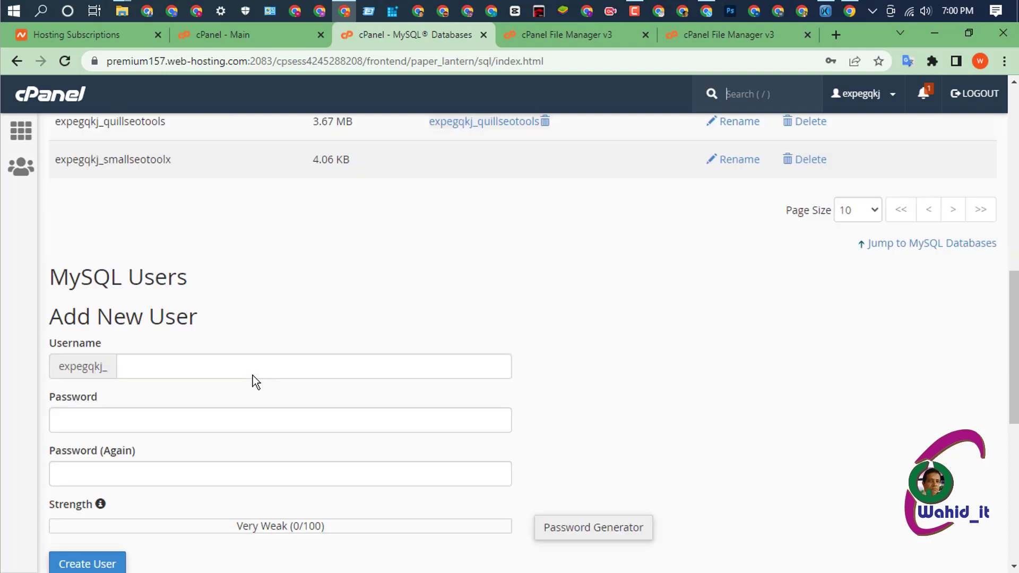
- Enter username smallseotoolx, generate a strong password, and select it for copying
{"action": "left_click", "coordinate": [170, 369]}
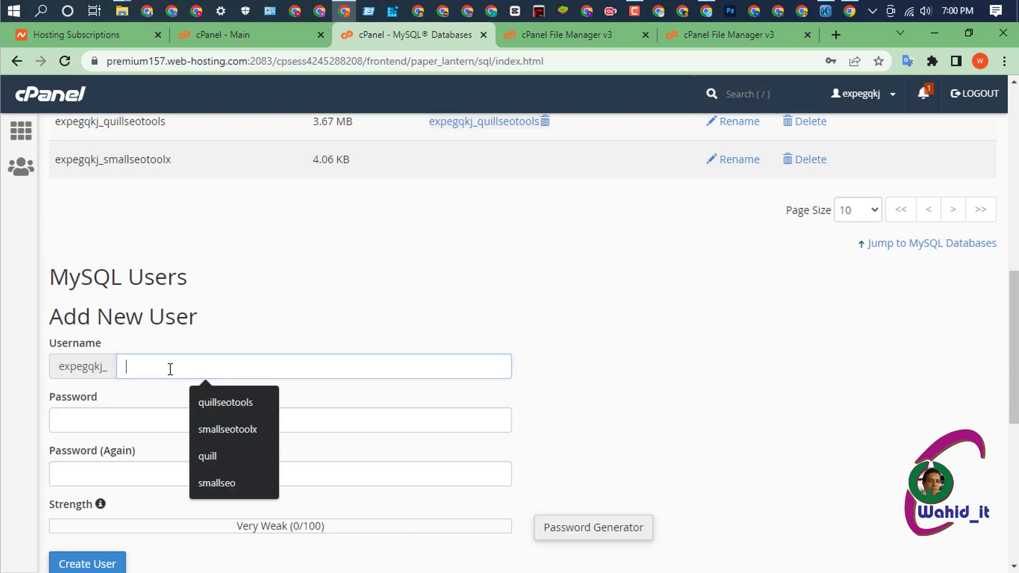
{"action": "left_click", "coordinate": [247, 429]}
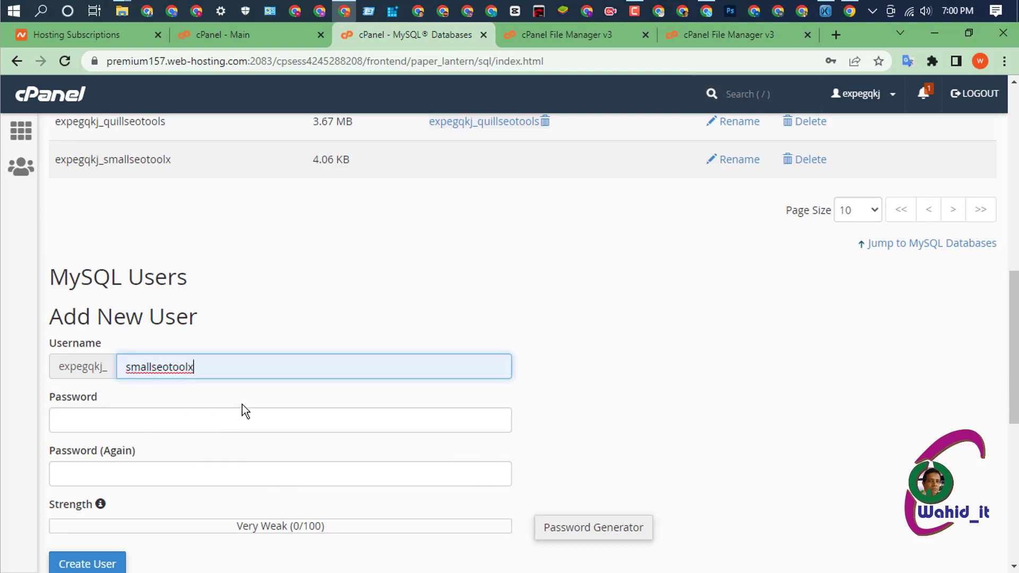
{"action": "scroll", "coordinate": [213, 382], "scroll_direction": "down", "scroll_amount": 1}
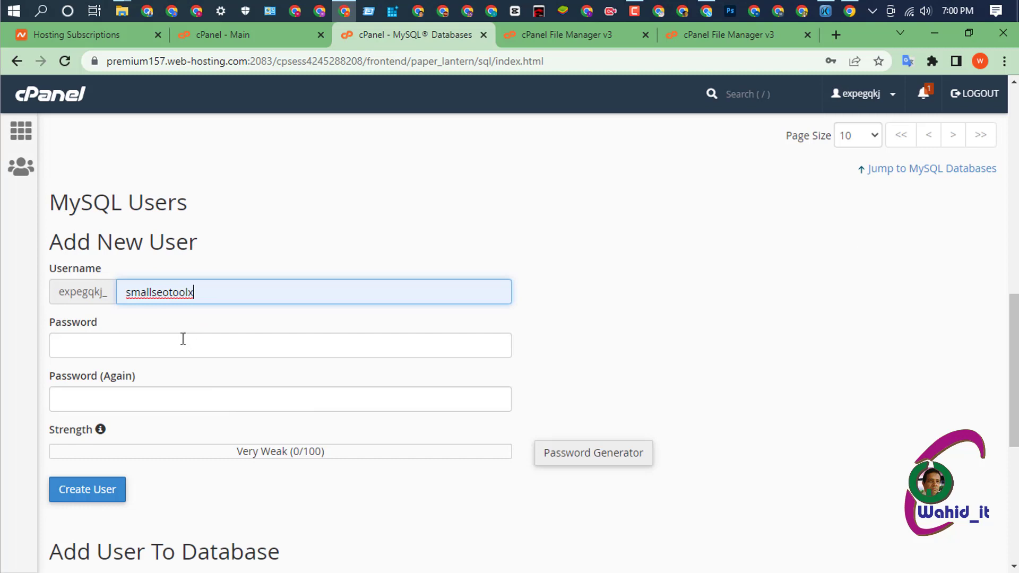
{"action": "left_click", "coordinate": [231, 350]}
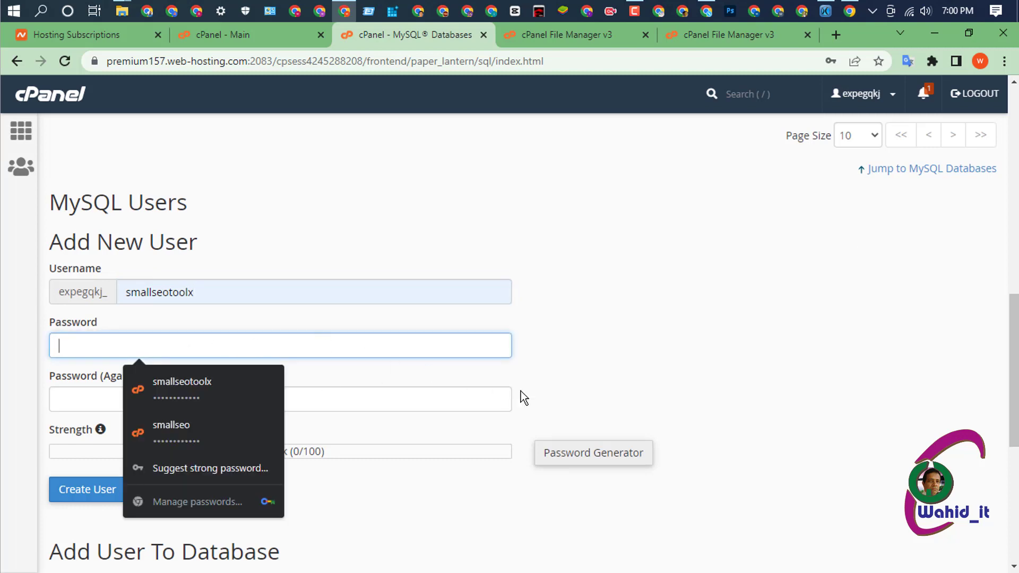
{"action": "left_click", "coordinate": [586, 455]}
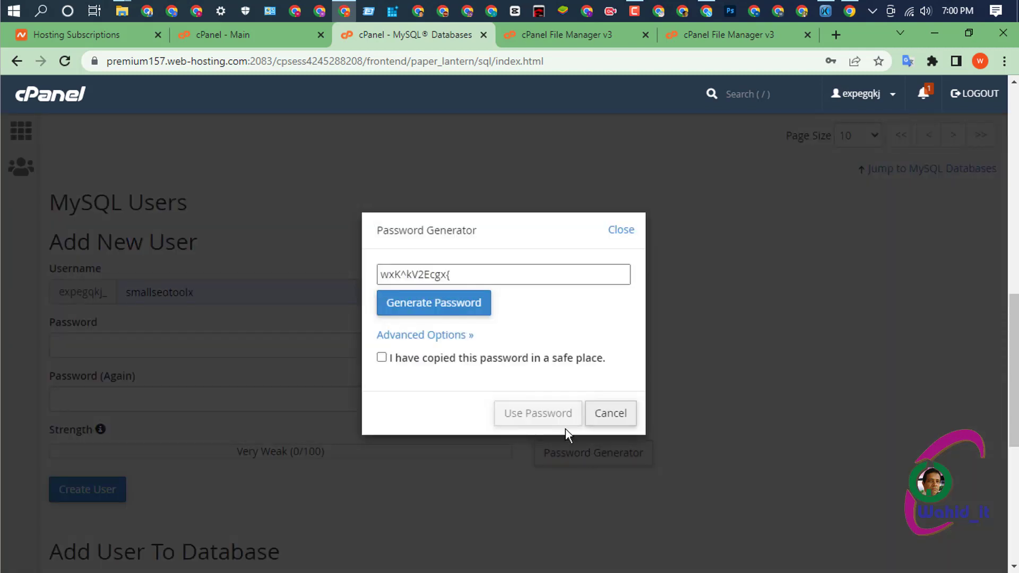
{"action": "left_click_drag", "start_coordinate": [466, 273], "coordinate": [354, 275]}
{"action": "key", "text": "ctrl+c"}
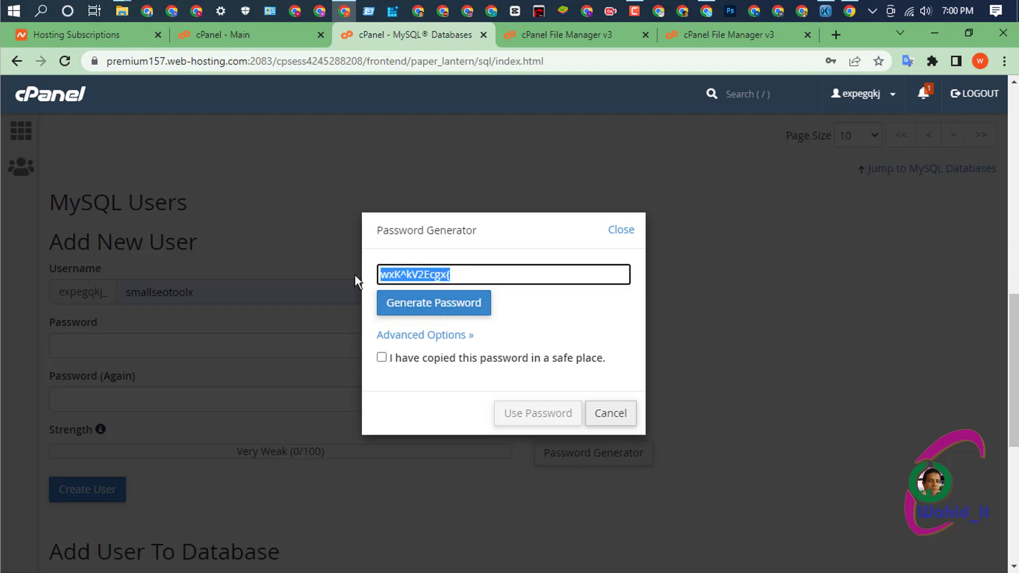
- Keep the generated password in a spare browser tab, then apply it to both password fields
{"action": "left_click", "coordinate": [830, 37]}
{"action": "right_click", "coordinate": [271, 62]}
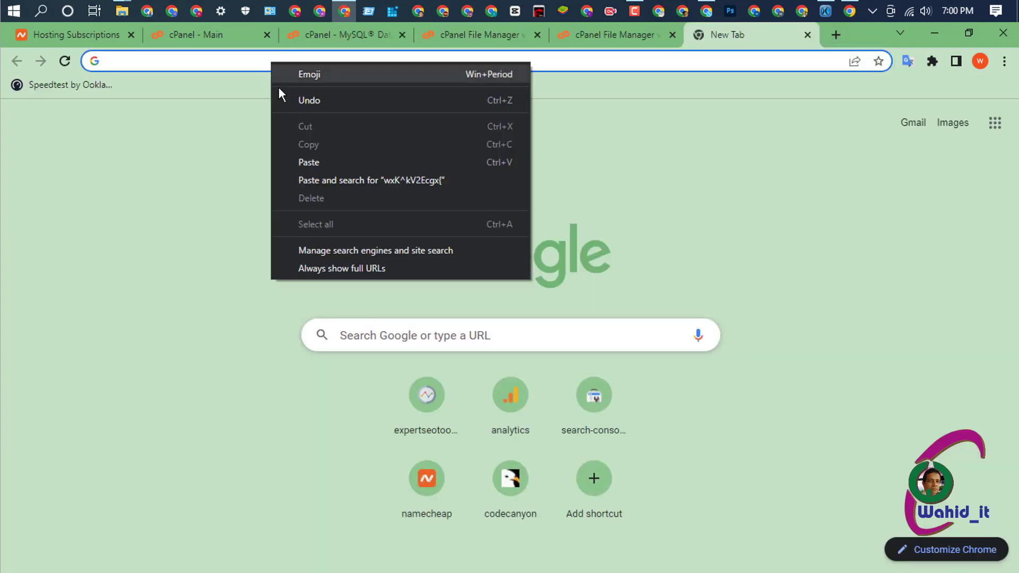
{"action": "left_click", "coordinate": [310, 162]}
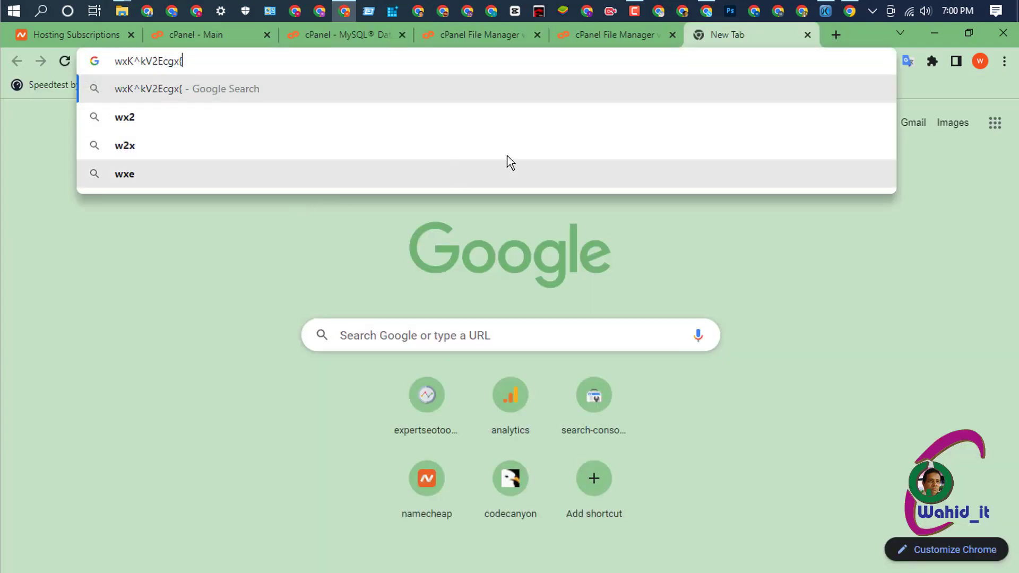
{"action": "left_click", "coordinate": [470, 34]}
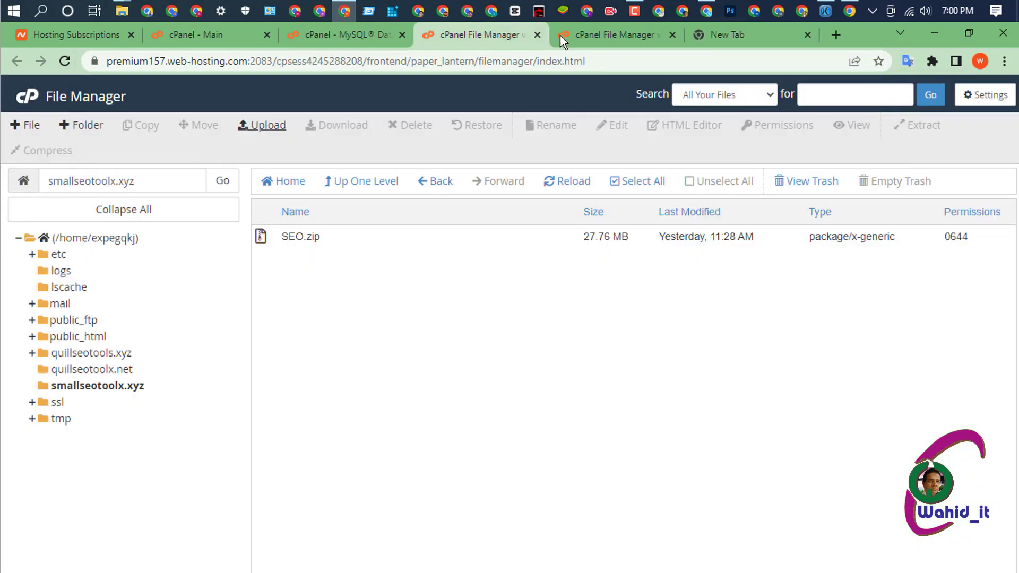
{"action": "left_click", "coordinate": [606, 34]}
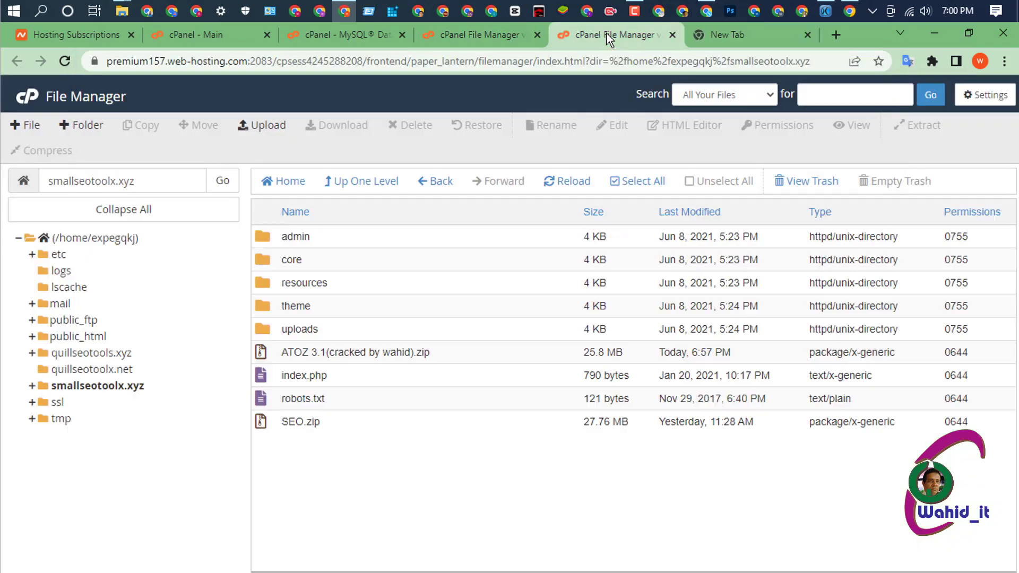
{"action": "left_click", "coordinate": [349, 37]}
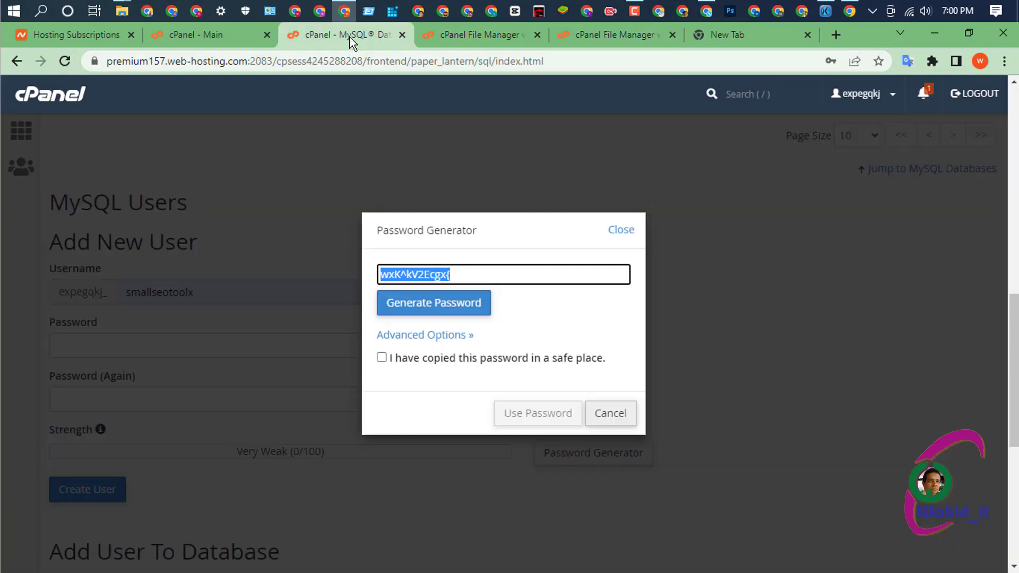
{"action": "left_click", "coordinate": [382, 357]}
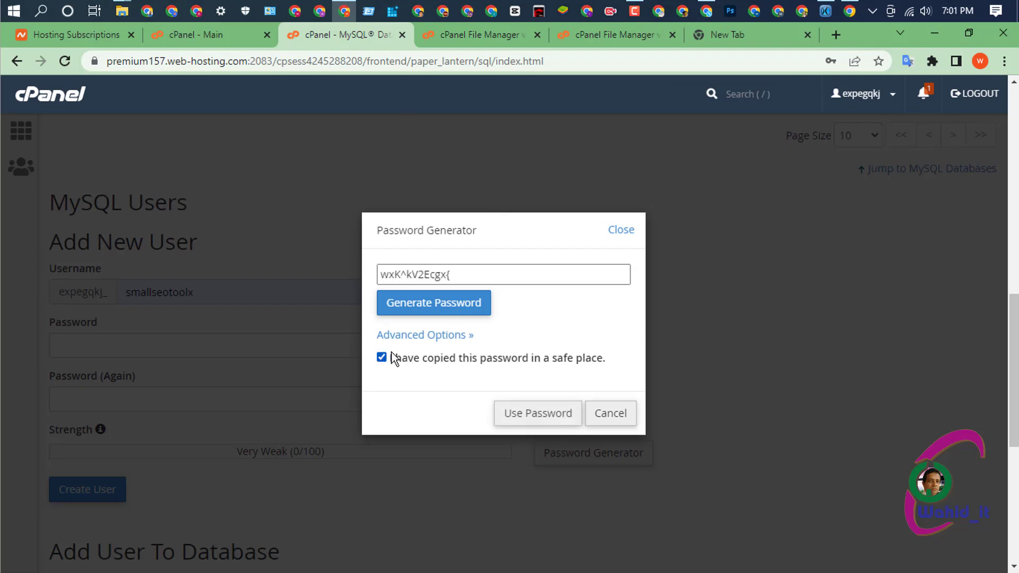
{"action": "left_click", "coordinate": [538, 419]}
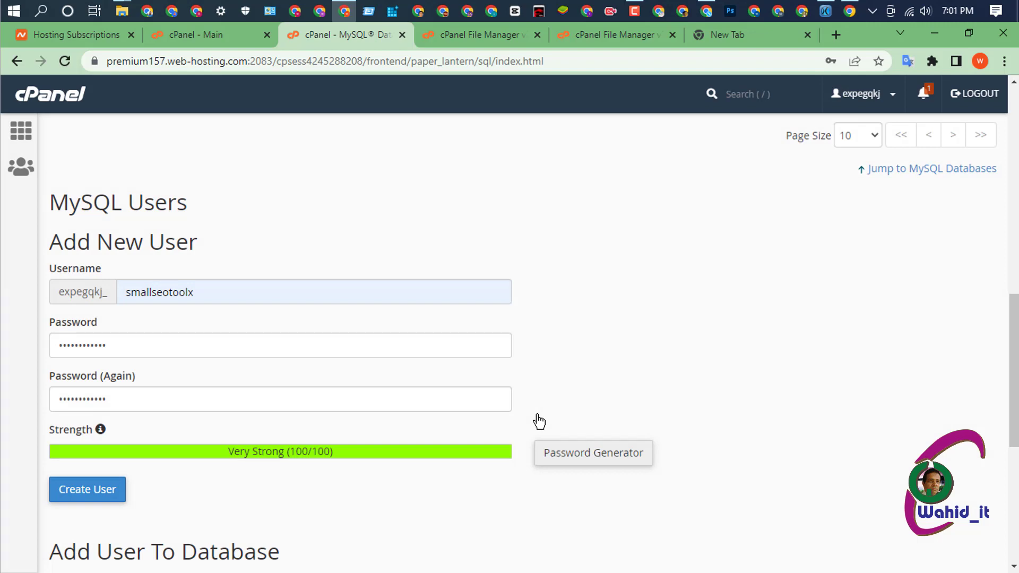
- Create the smallseotoolx MySQL user, dismiss the browser's password prompt, and scroll to Add User To Database
{"action": "scroll", "coordinate": [498, 353], "scroll_direction": "down", "scroll_amount": 3}
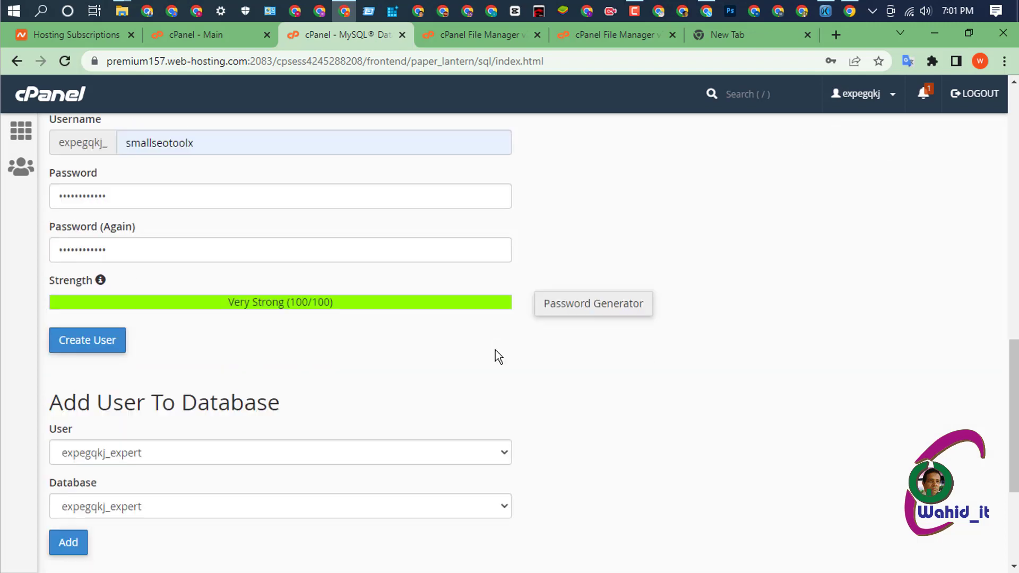
{"action": "left_click", "coordinate": [89, 341]}
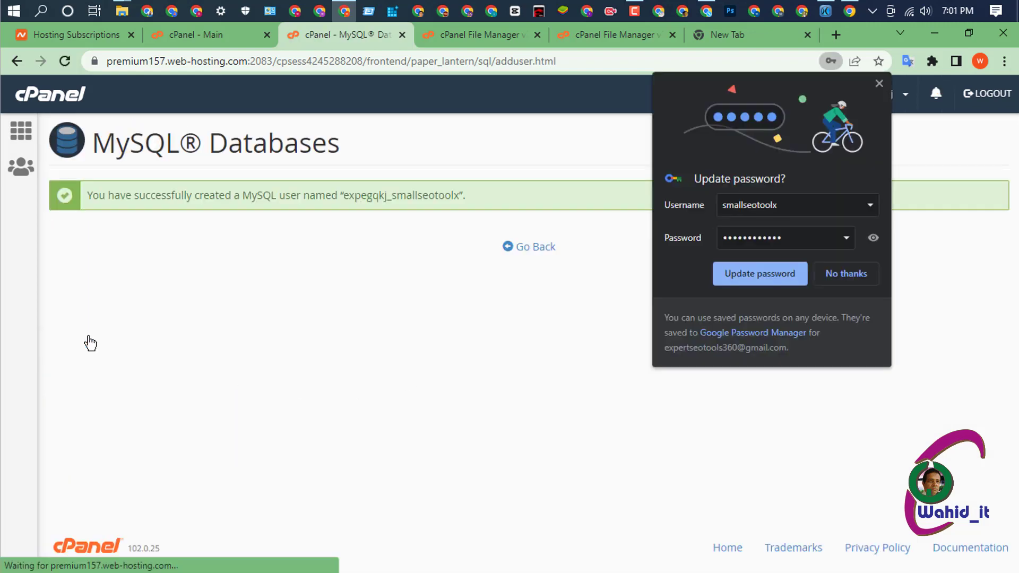
{"action": "left_click", "coordinate": [772, 273]}
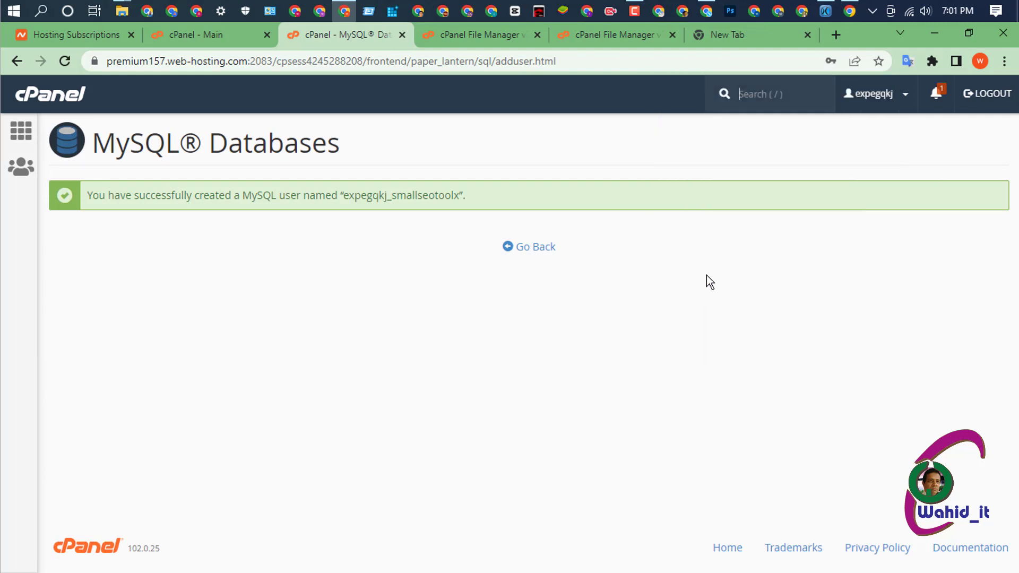
{"action": "left_click", "coordinate": [528, 251]}
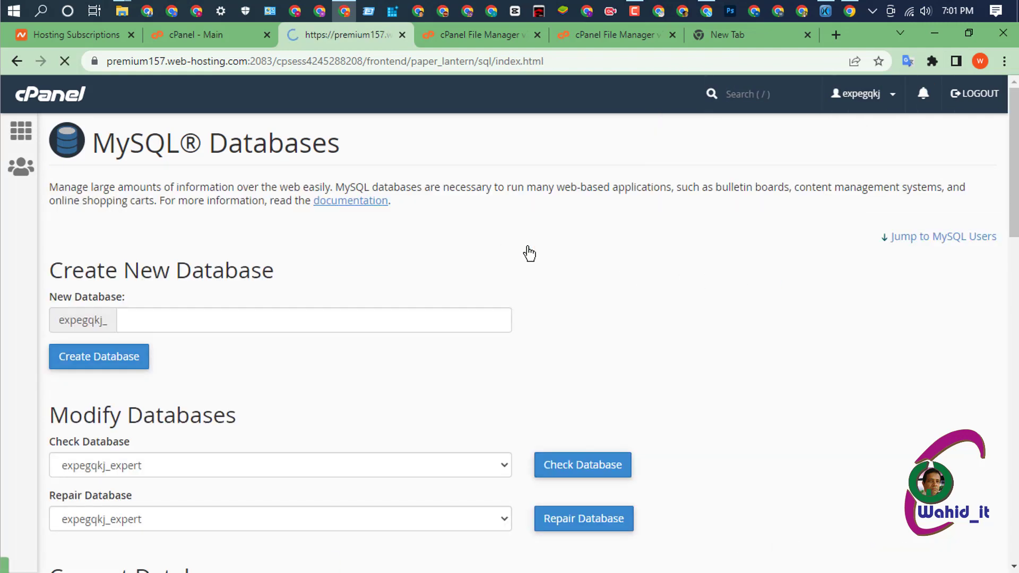
{"action": "scroll", "coordinate": [408, 285], "scroll_direction": "down", "scroll_amount": 3}
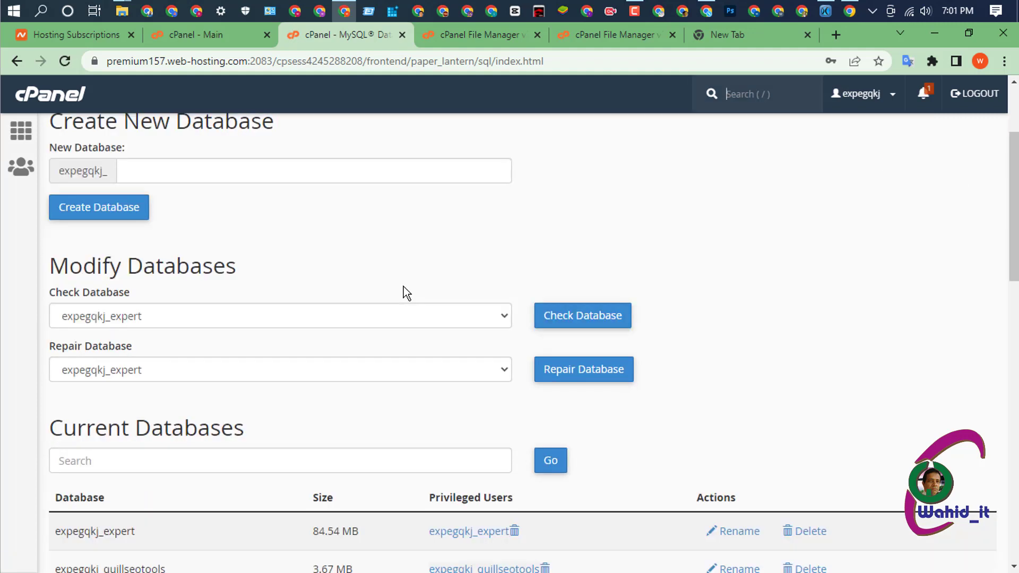
{"action": "scroll", "coordinate": [406, 293], "scroll_direction": "down", "scroll_amount": 3}
{"action": "scroll", "coordinate": [406, 294], "scroll_direction": "down", "scroll_amount": 1}
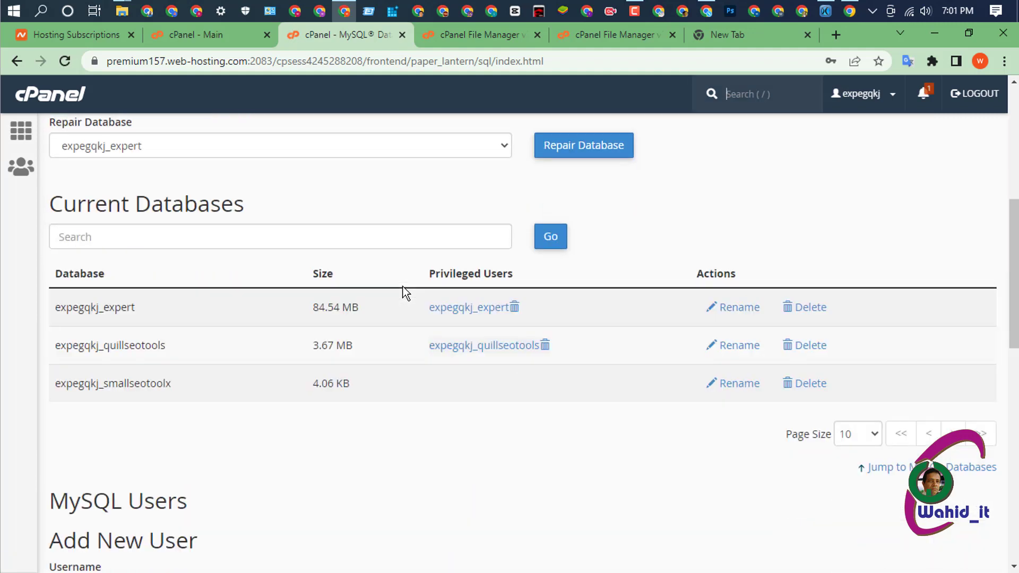
{"action": "scroll", "coordinate": [406, 293], "scroll_direction": "up", "scroll_amount": 1}
{"action": "scroll", "coordinate": [405, 294], "scroll_direction": "down", "scroll_amount": 5}
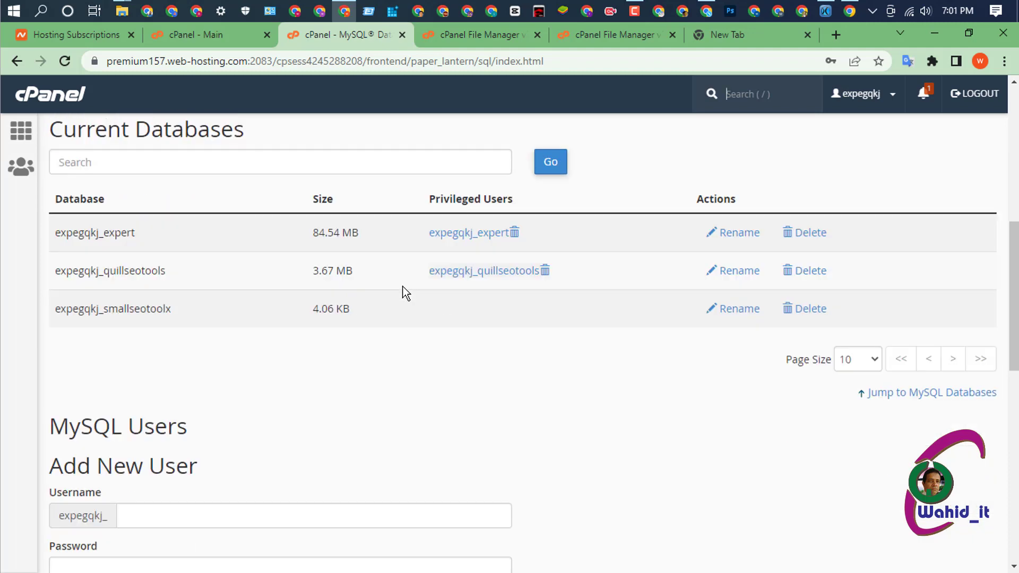
{"action": "scroll", "coordinate": [406, 293], "scroll_direction": "up", "scroll_amount": 6}
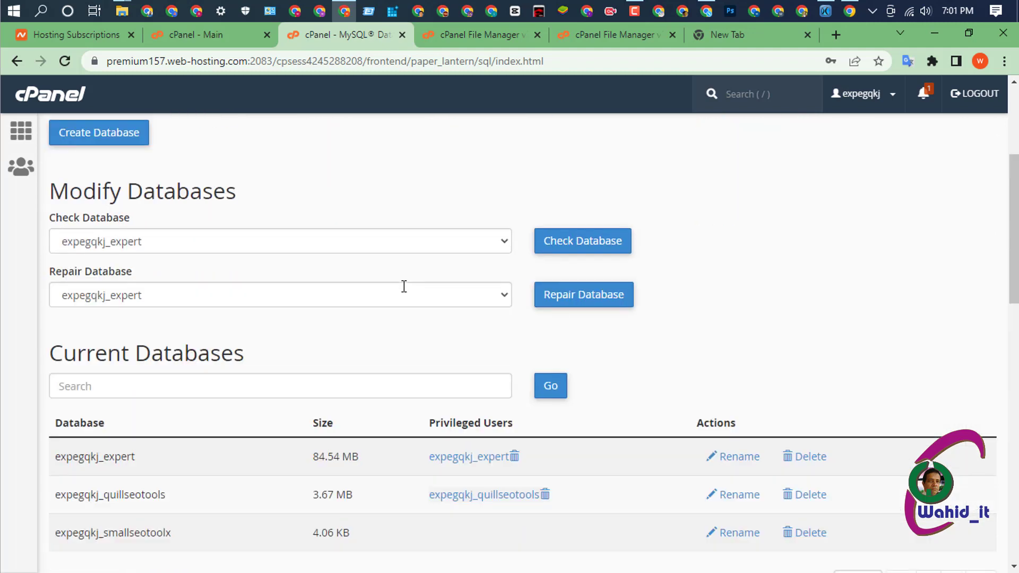
{"action": "scroll", "coordinate": [404, 287], "scroll_direction": "down", "scroll_amount": 2}
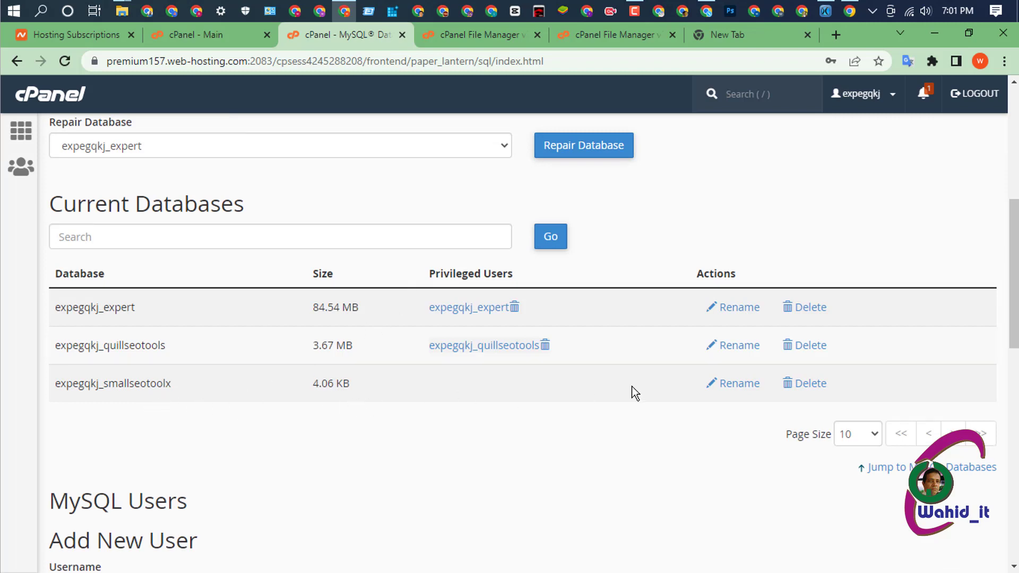
{"action": "scroll", "coordinate": [632, 383], "scroll_direction": "down", "scroll_amount": 5}
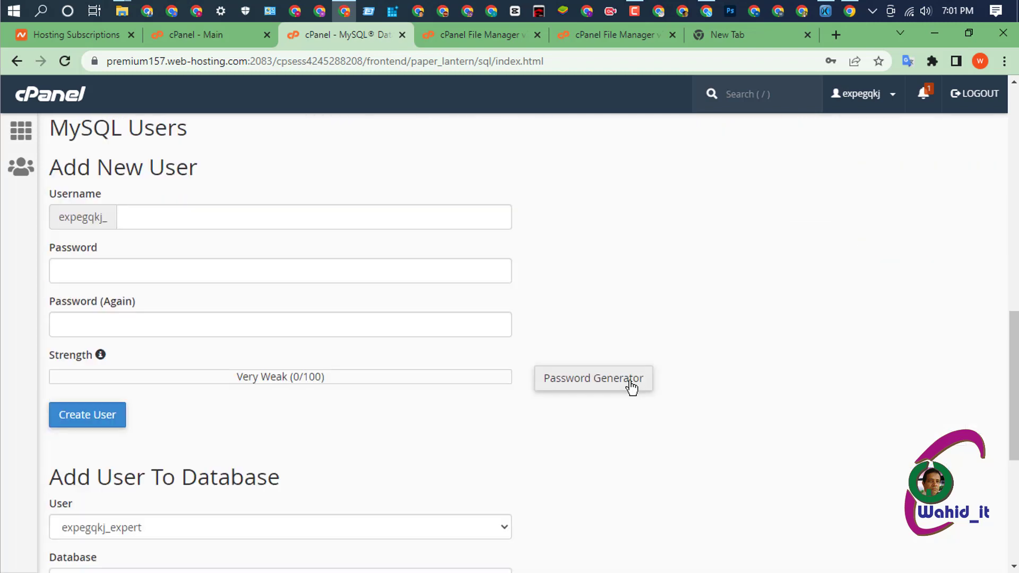
{"action": "scroll", "coordinate": [630, 386], "scroll_direction": "down", "scroll_amount": 2}
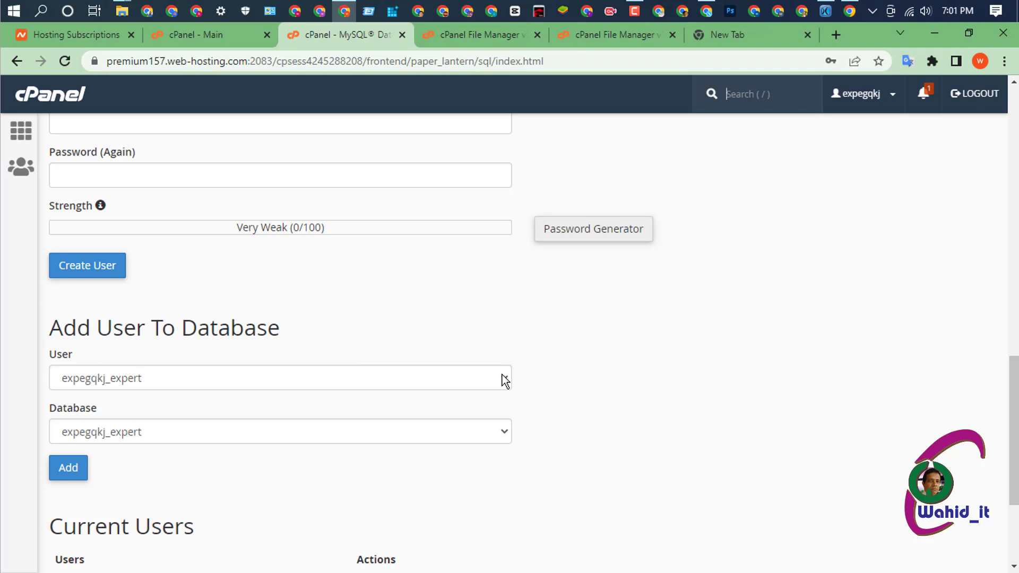
- Add the smallseotoolx user to the smallseotoolx database and tick ALL PRIVILEGES
{"action": "left_click", "coordinate": [502, 376]}
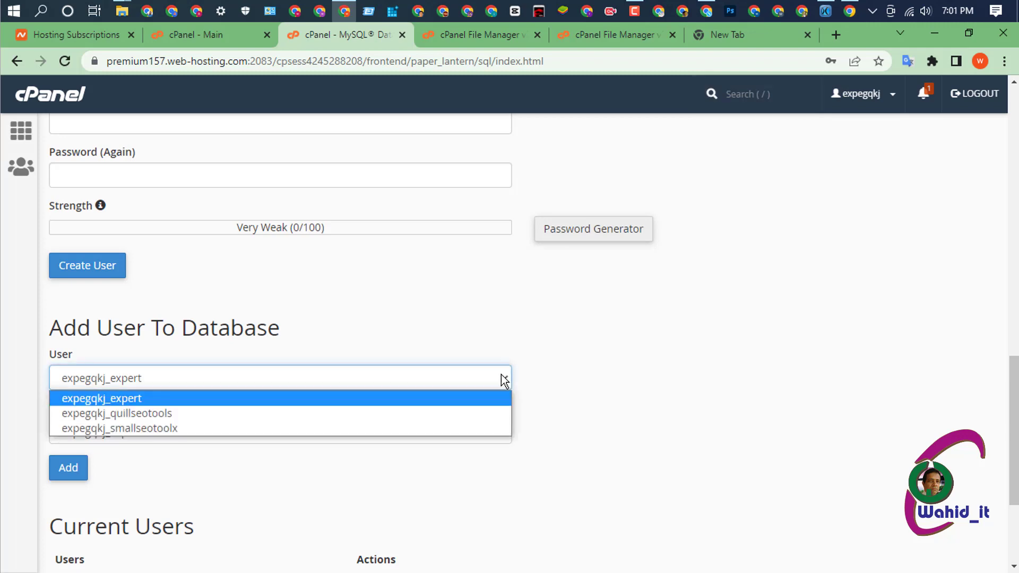
{"action": "left_click", "coordinate": [156, 429]}
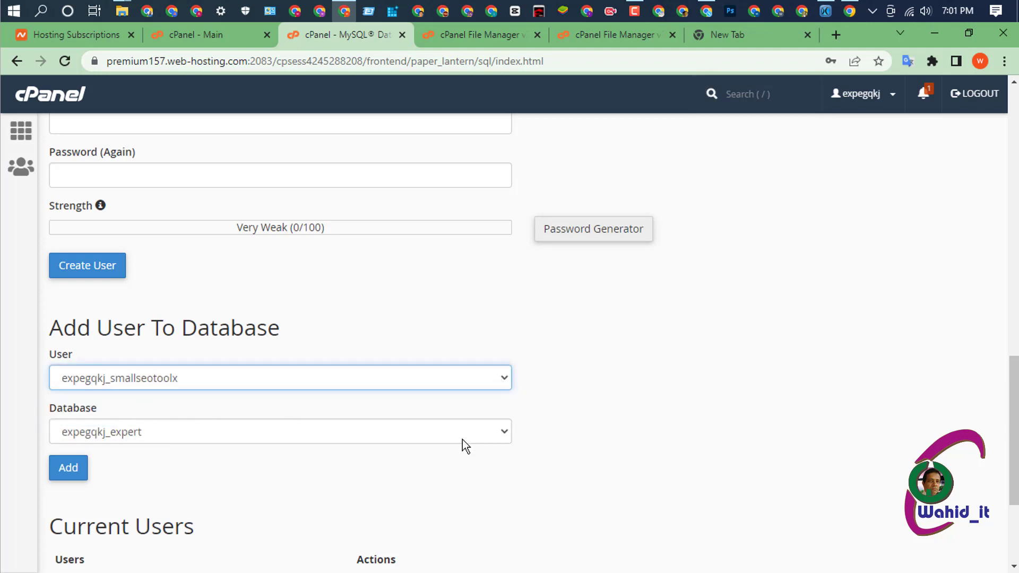
{"action": "scroll", "coordinate": [534, 419], "scroll_direction": "down", "scroll_amount": 1}
{"action": "left_click", "coordinate": [501, 359]}
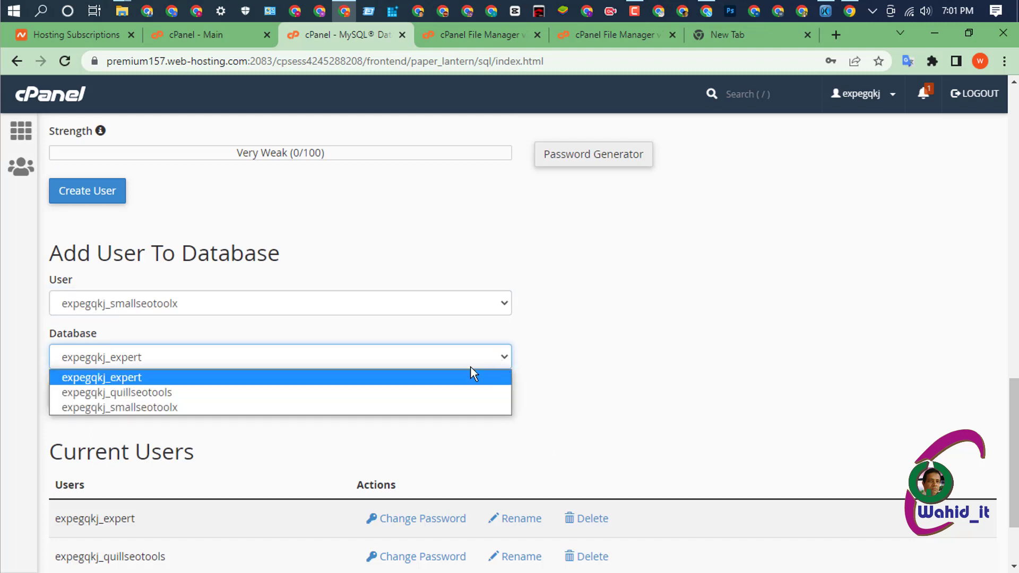
{"action": "left_click", "coordinate": [192, 408]}
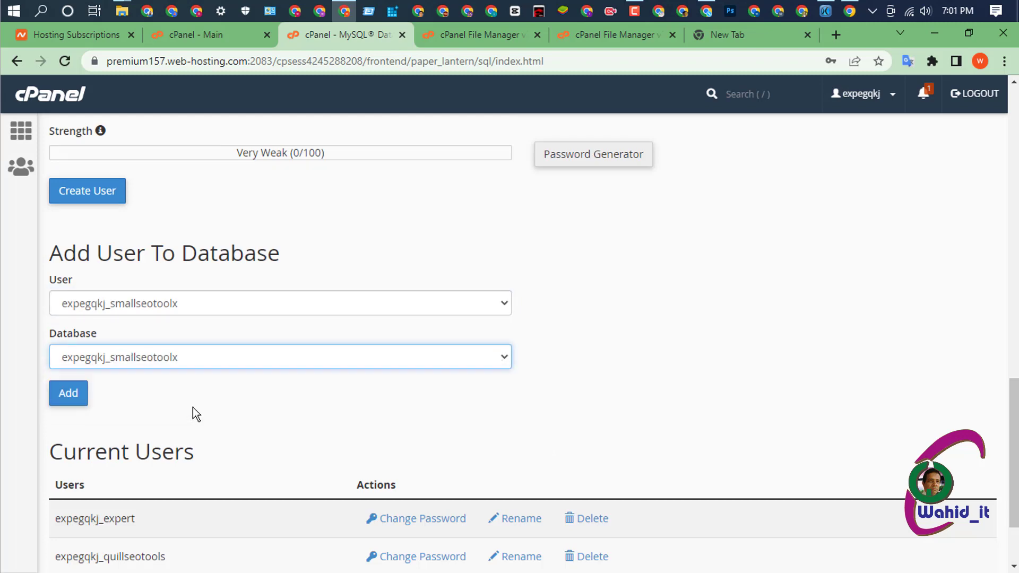
{"action": "left_click", "coordinate": [69, 393]}
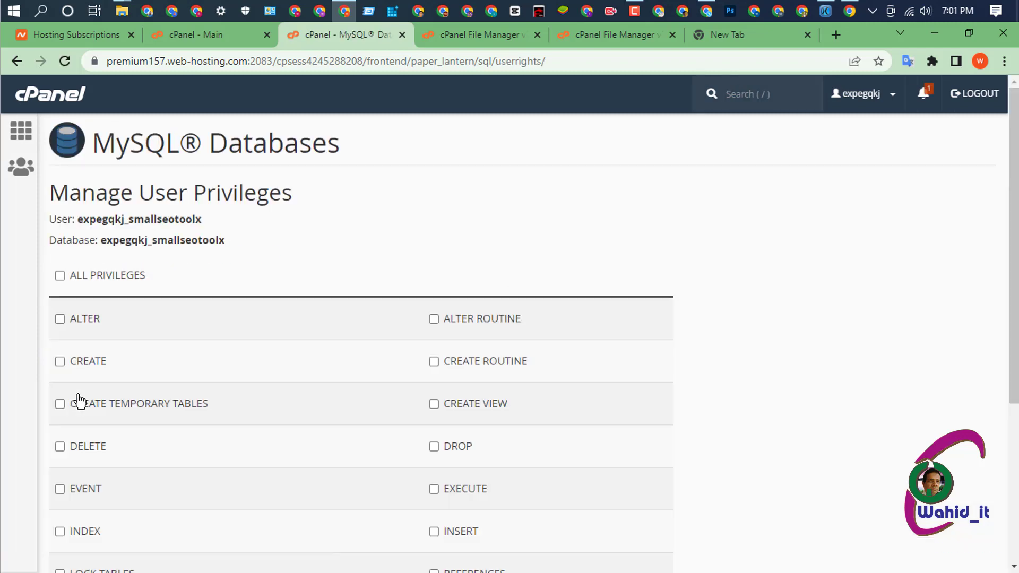
{"action": "left_click", "coordinate": [59, 275]}
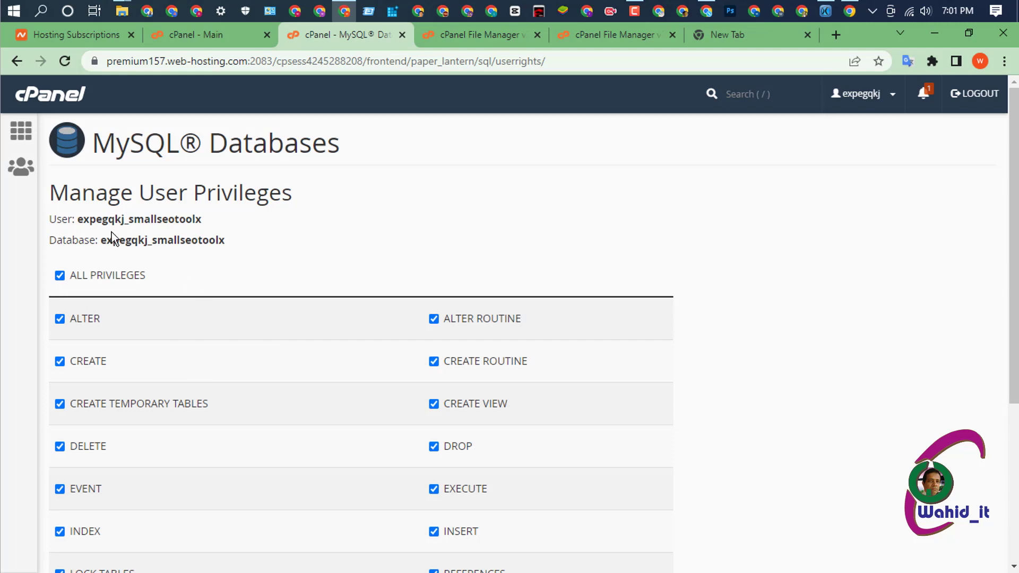
- Copy the full database username and switch to the other browser window
{"action": "left_click_drag", "start_coordinate": [79, 218], "coordinate": [207, 221]}
{"action": "right_click", "coordinate": [185, 217]}
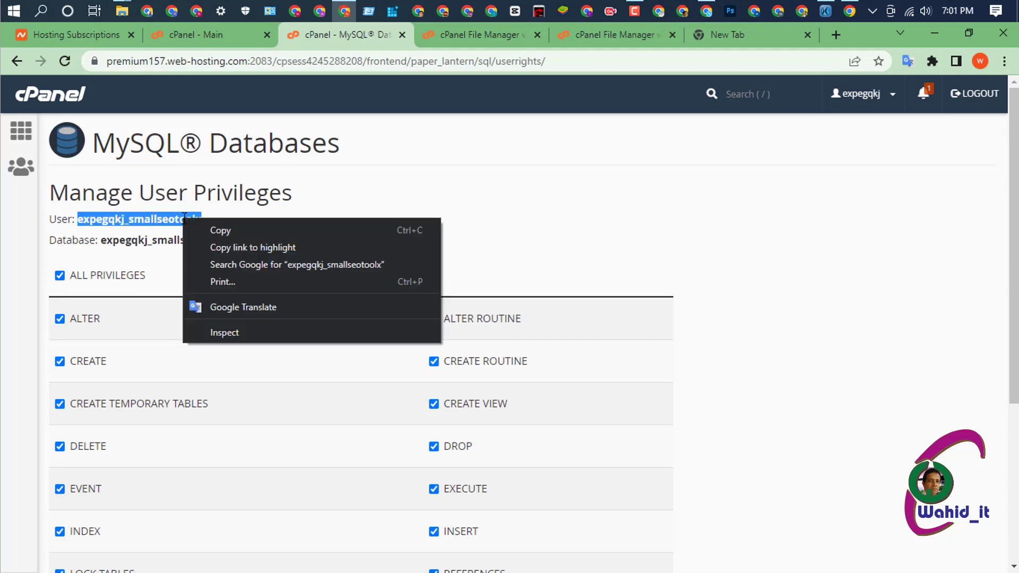
{"action": "left_click", "coordinate": [218, 230]}
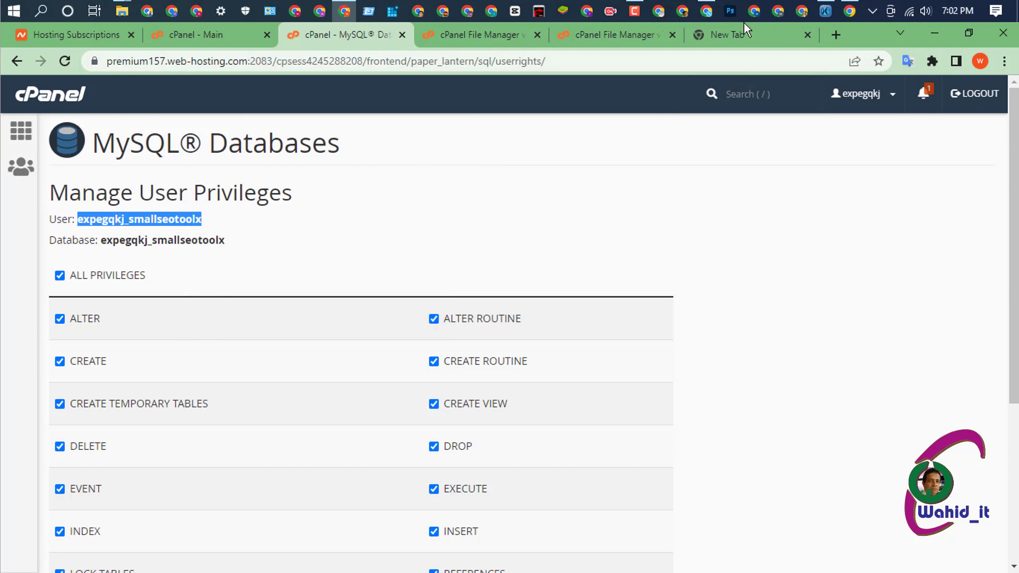
{"action": "left_click", "coordinate": [701, 13]}
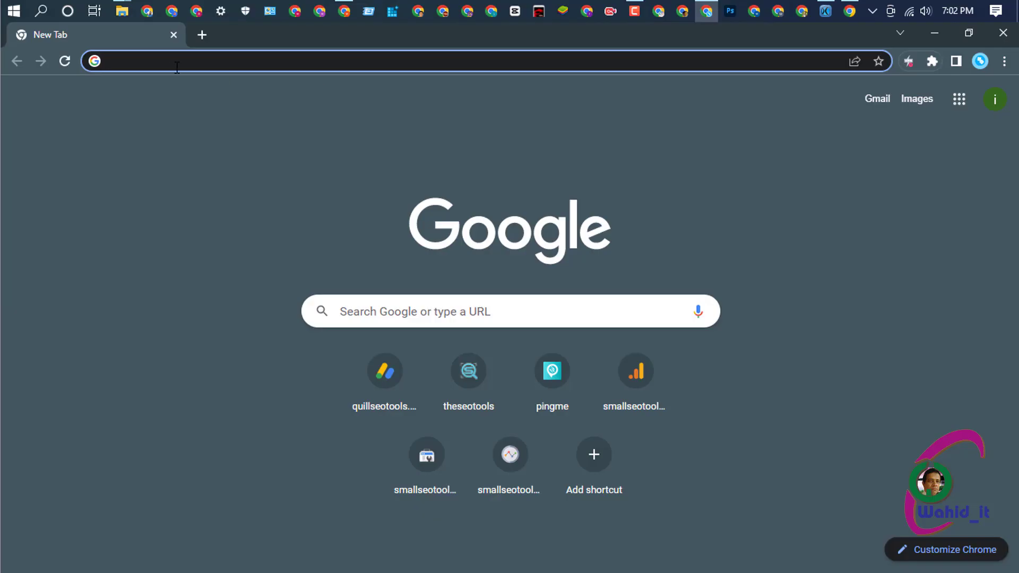
- Load the smallseotoolx.xyz installer, continue to database settings, and set the host to localhost
{"action": "type", "text": "s"}
{"action": "key", "text": "Return"}
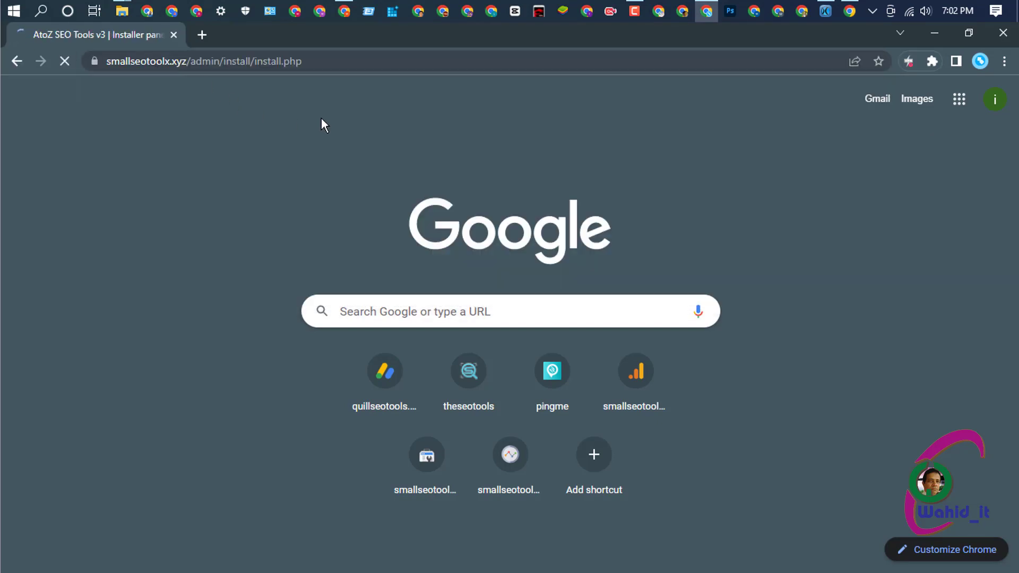
{"action": "scroll", "coordinate": [479, 271], "scroll_direction": "down", "scroll_amount": 5}
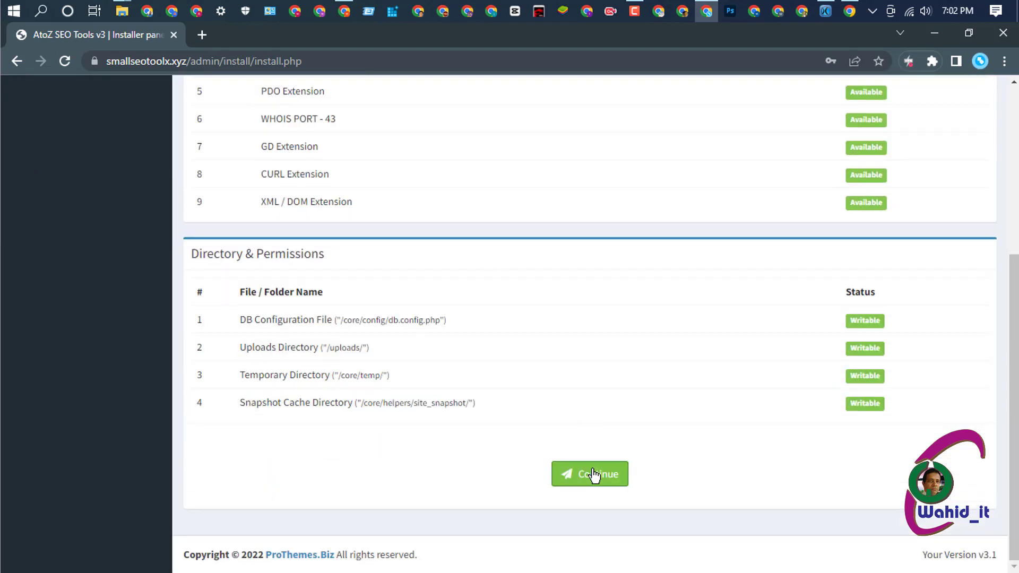
{"action": "left_click", "coordinate": [593, 474]}
{"action": "scroll", "coordinate": [593, 478], "scroll_direction": "up", "scroll_amount": 2}
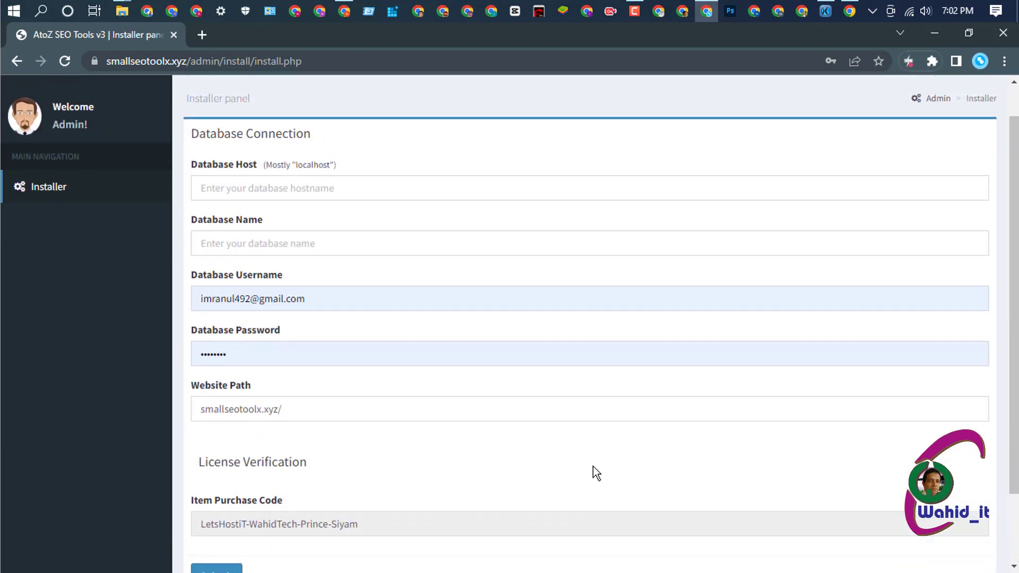
{"action": "left_click", "coordinate": [276, 190]}
{"action": "left_click", "coordinate": [279, 220]}
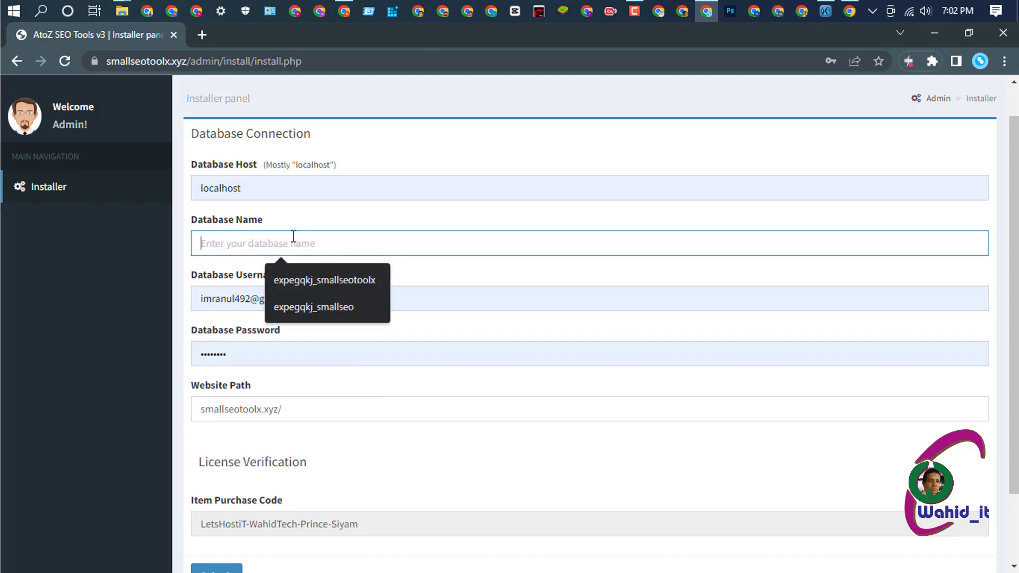
- Paste expegqkj_smallseotoolx as the Database Name and replace the wrong Database Username with it
{"action": "right_click", "coordinate": [285, 238]}
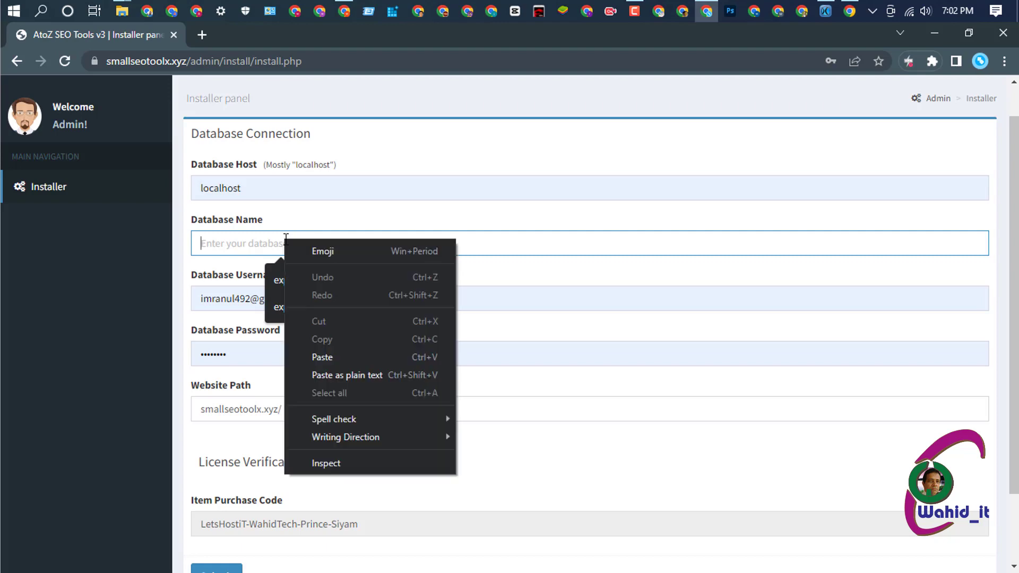
{"action": "left_click", "coordinate": [322, 357]}
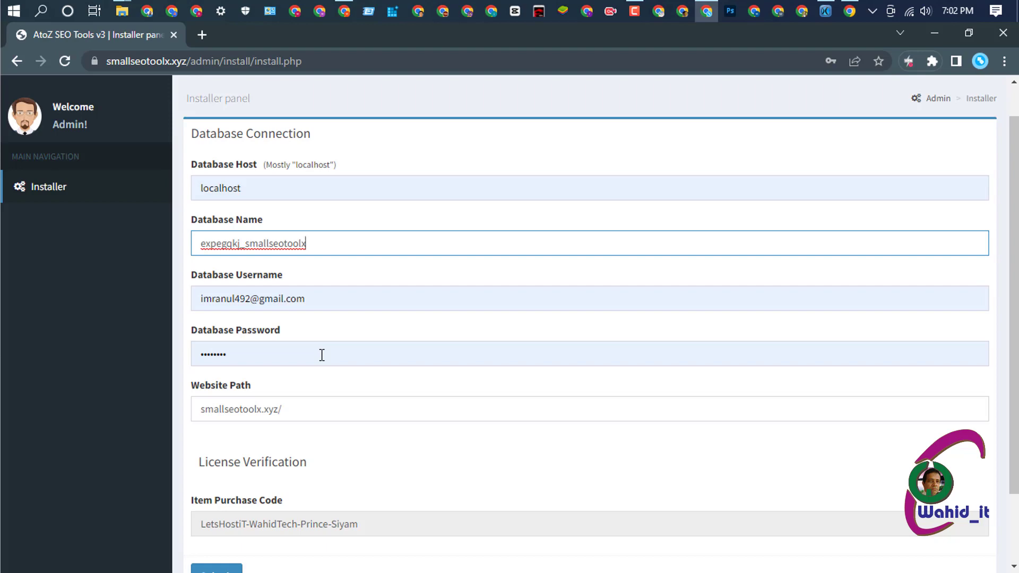
{"action": "left_click_drag", "start_coordinate": [320, 301], "coordinate": [212, 299]}
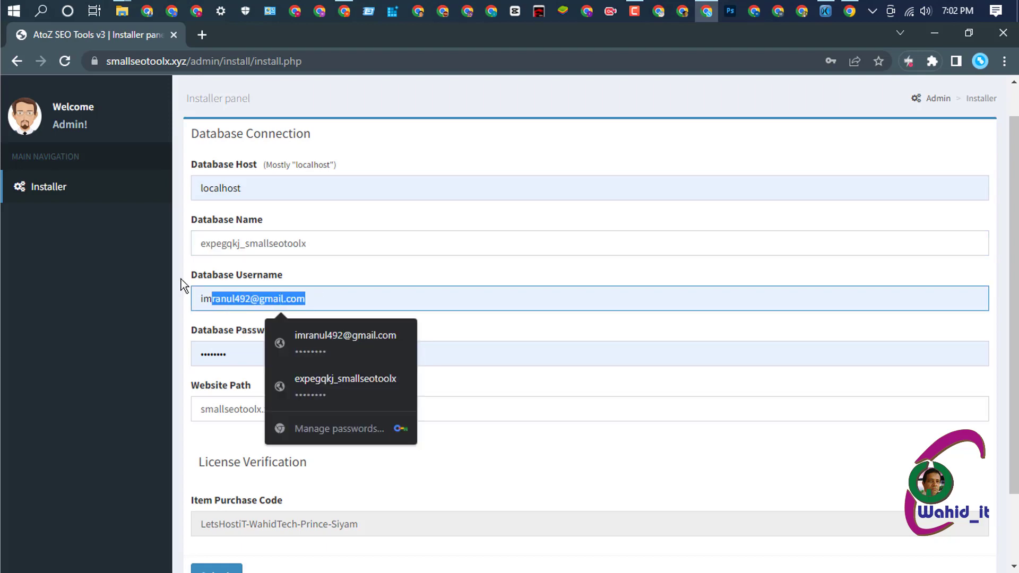
{"action": "key", "text": "BackSpace"}
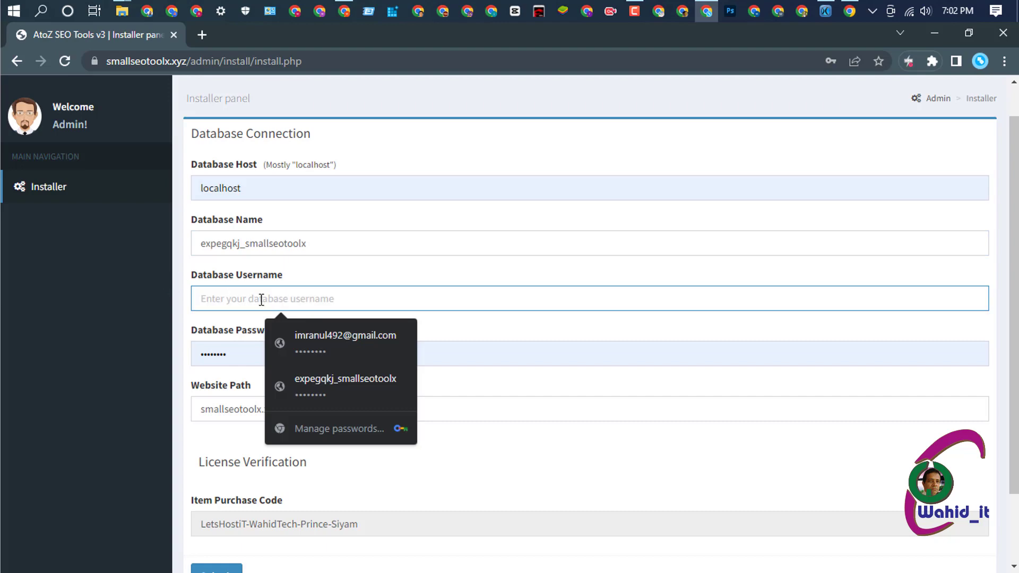
{"action": "right_click", "coordinate": [265, 298]}
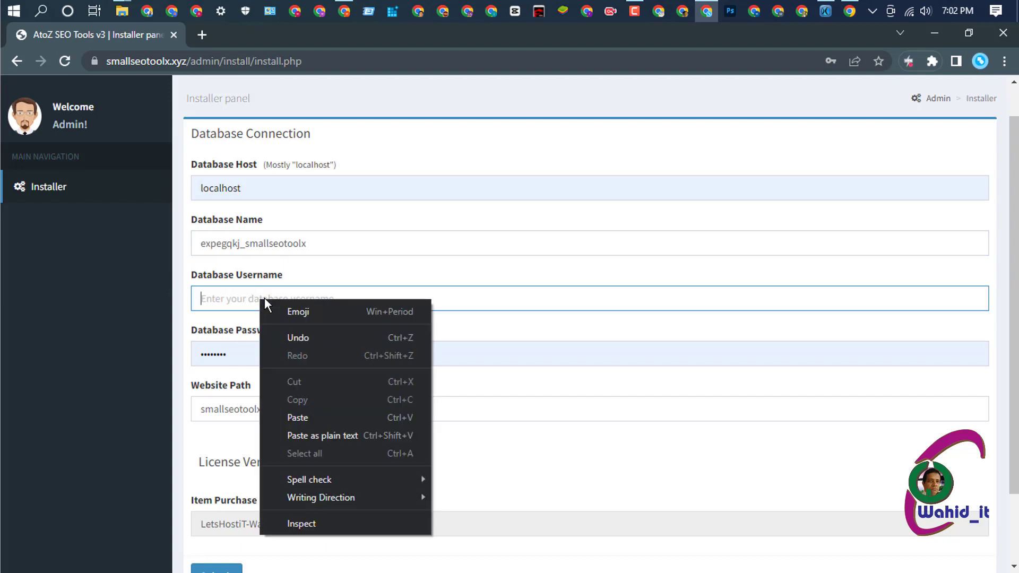
{"action": "left_click", "coordinate": [299, 417]}
- Clear the old password, copy the generated database password from the cPanel tab, and paste it in
{"action": "left_click", "coordinate": [238, 354]}
{"action": "left_click_drag", "start_coordinate": [238, 354], "coordinate": [170, 357]}
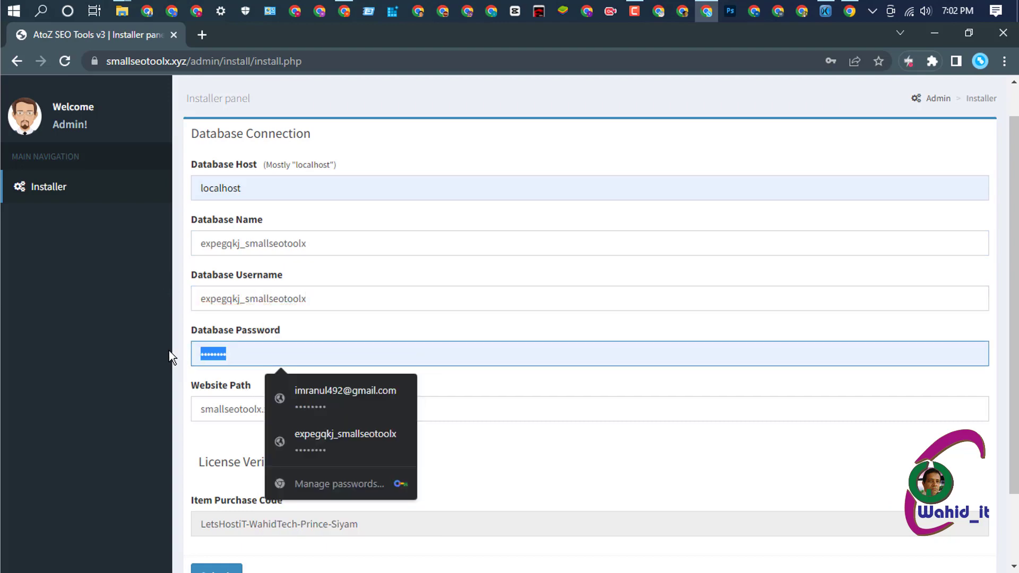
{"action": "key", "text": "BackSpace"}
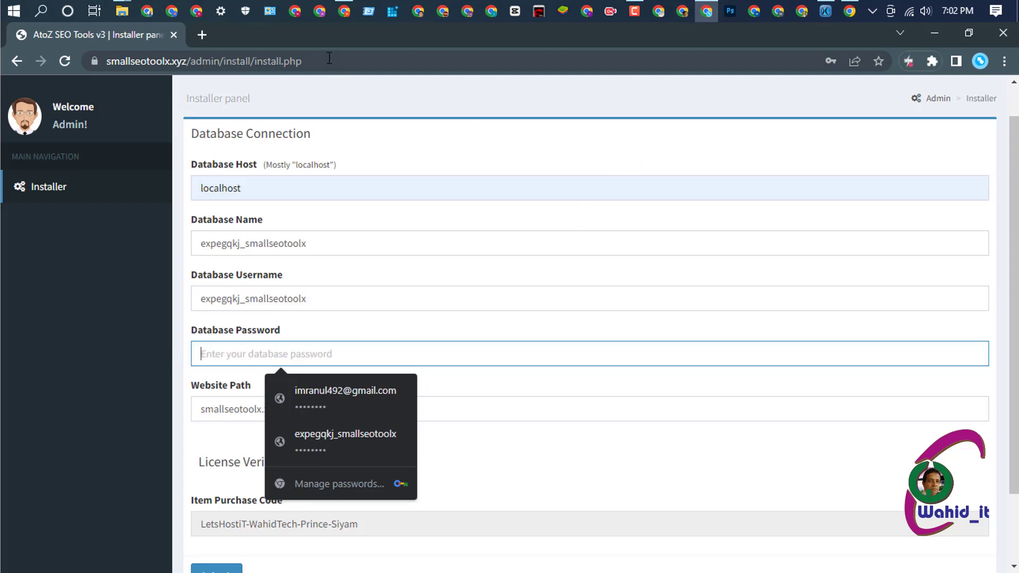
{"action": "mouse_move", "coordinate": [336, 13]}
{"action": "left_click", "coordinate": [328, 79]}
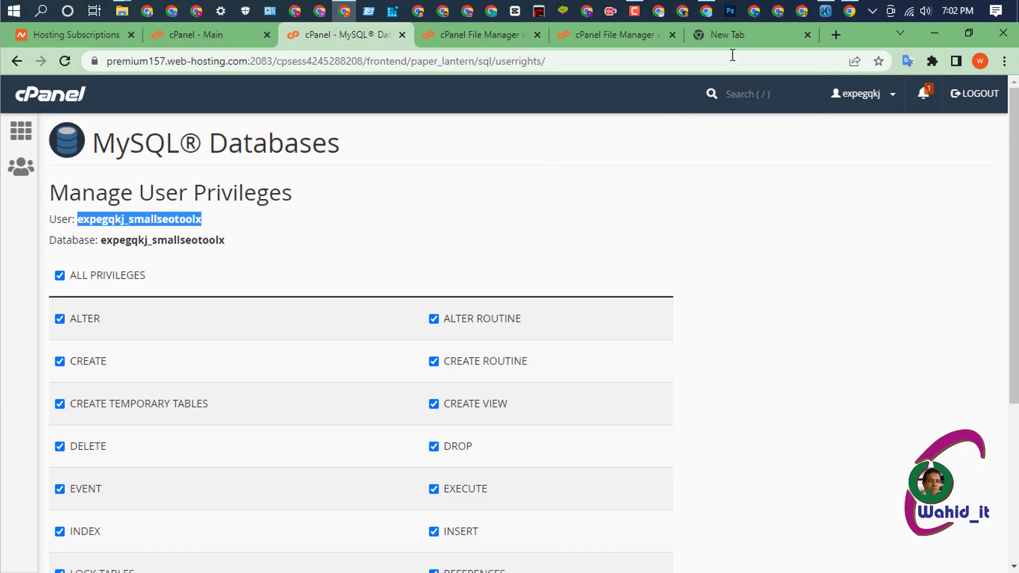
{"action": "left_click", "coordinate": [737, 36]}
{"action": "key", "text": "ctrl+v"}
{"action": "left_click_drag", "start_coordinate": [167, 62], "coordinate": [88, 62]}
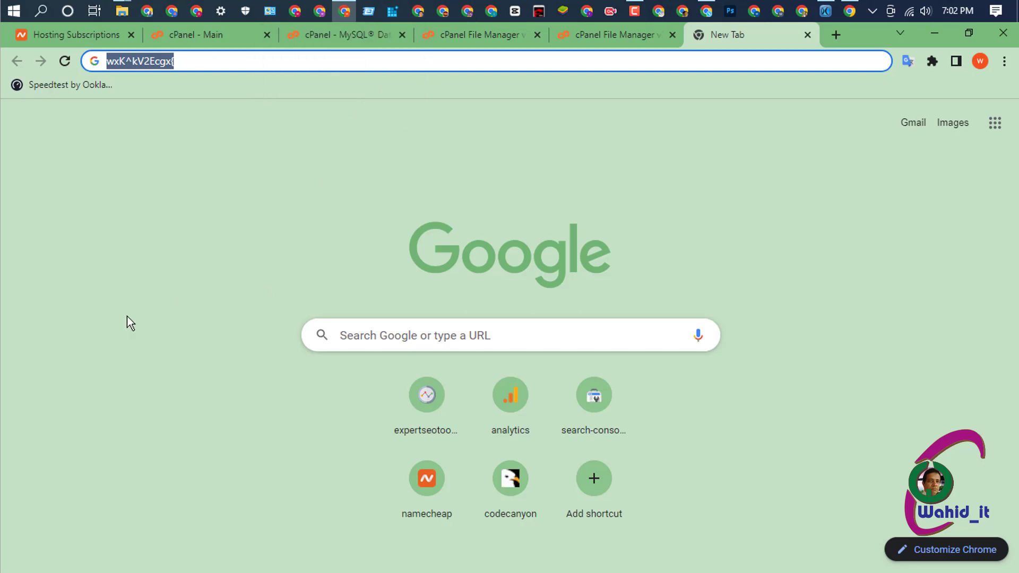
{"action": "left_click", "coordinate": [706, 10]}
{"action": "left_click", "coordinate": [290, 352]}
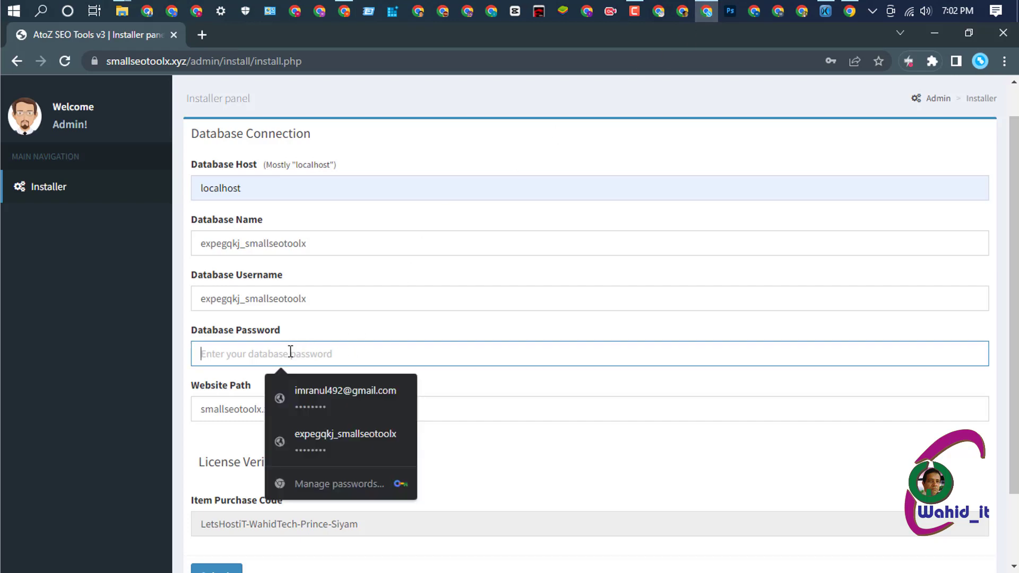
{"action": "right_click", "coordinate": [290, 351]}
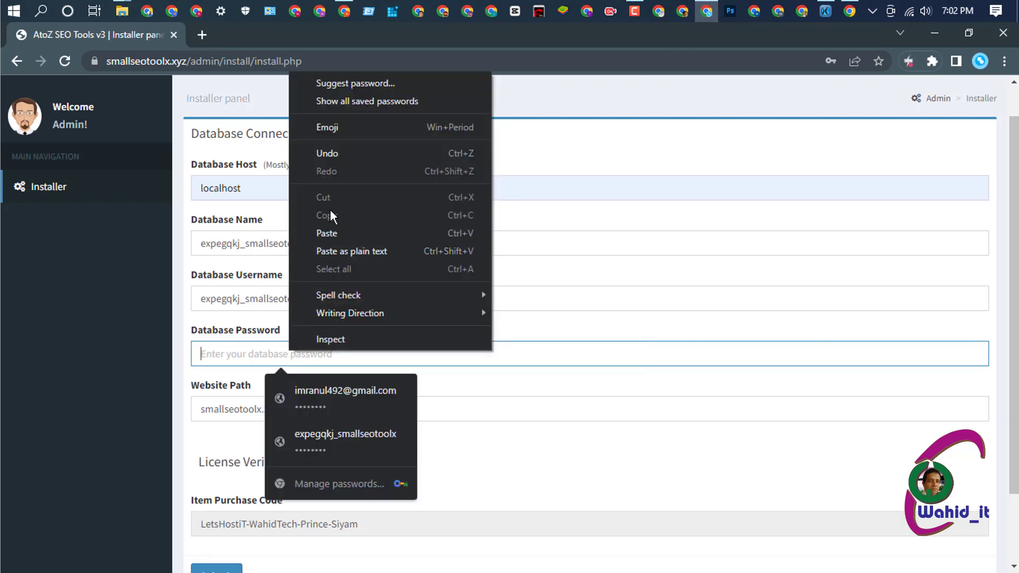
{"action": "left_click", "coordinate": [327, 233]}
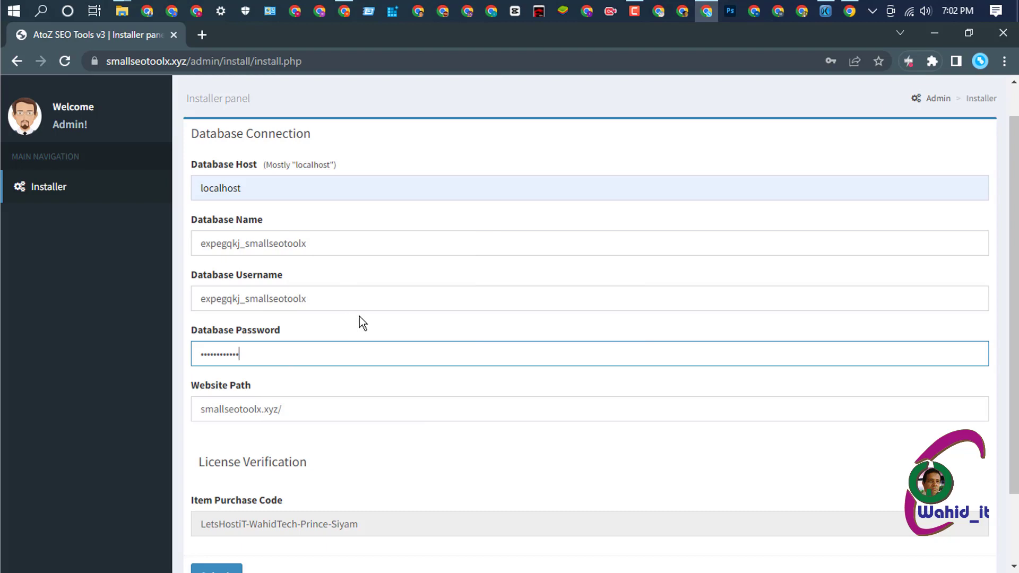
{"action": "scroll", "coordinate": [403, 339], "scroll_direction": "down", "scroll_amount": 2}
{"action": "scroll", "coordinate": [447, 360], "scroll_direction": "down", "scroll_amount": 1}
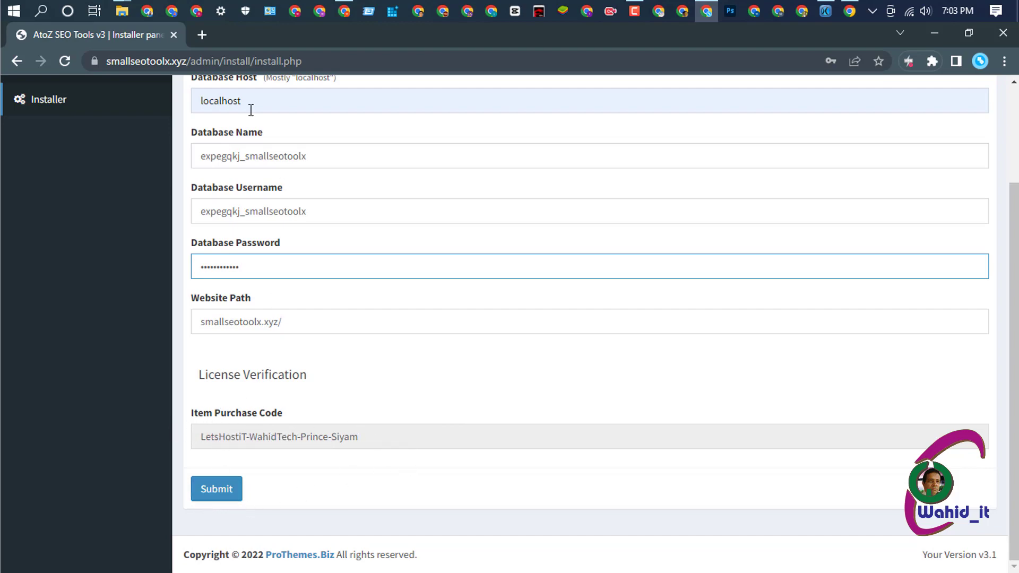
- Save all privileges for user expegqkj_smallseotoolx on the expegqkj_smallseotoolx database via Make Changes
{"action": "left_click", "coordinate": [346, 18]}
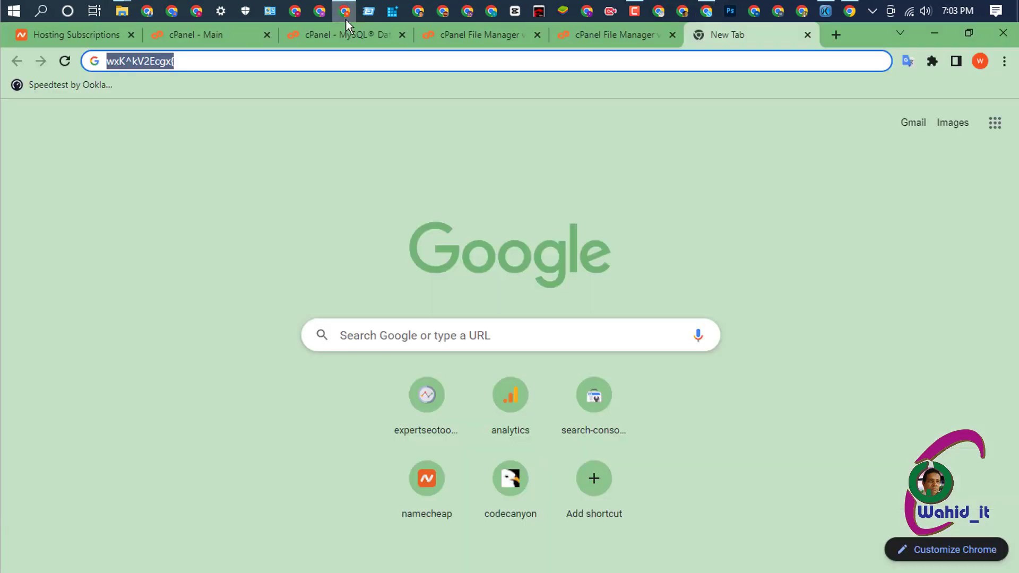
{"action": "left_click", "coordinate": [600, 30]}
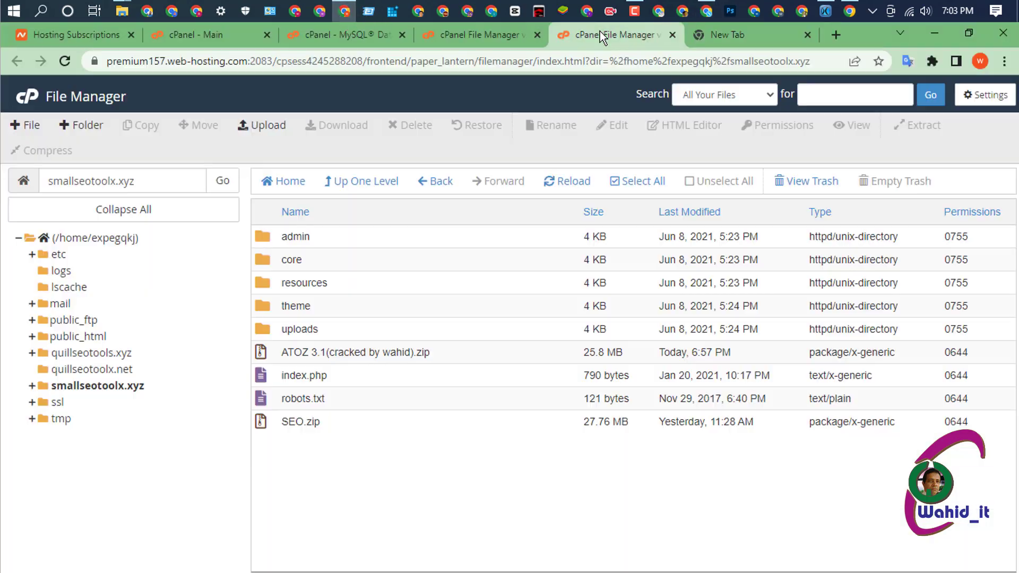
{"action": "left_click", "coordinate": [481, 36]}
{"action": "left_click", "coordinate": [342, 35]}
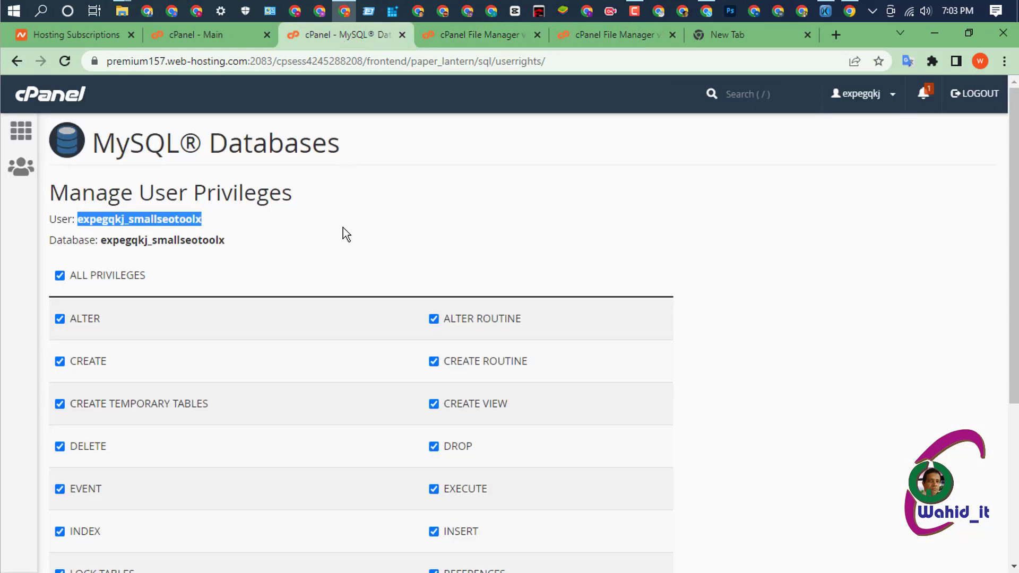
{"action": "scroll", "coordinate": [334, 326], "scroll_direction": "down", "scroll_amount": 5}
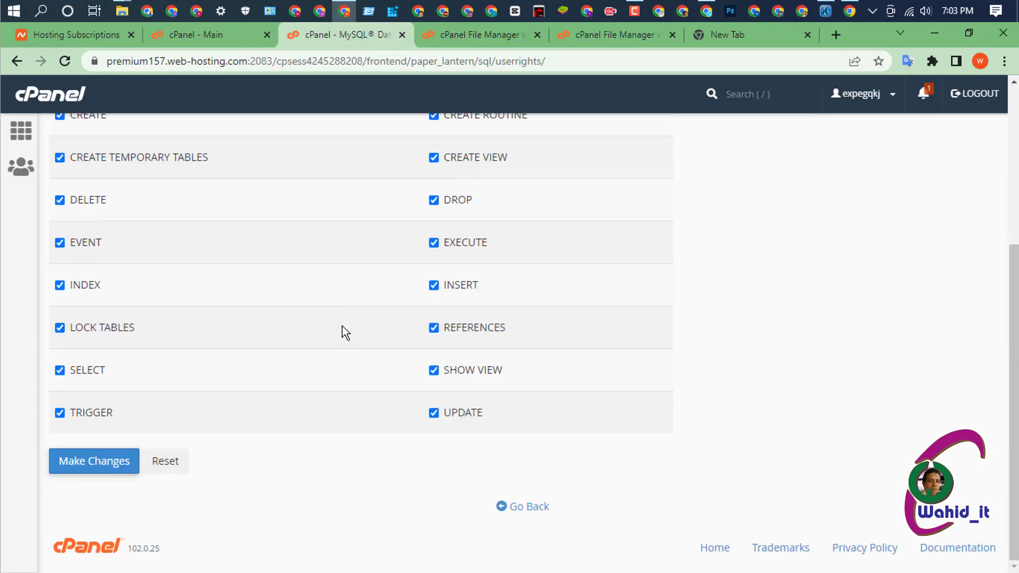
{"action": "left_click", "coordinate": [91, 467]}
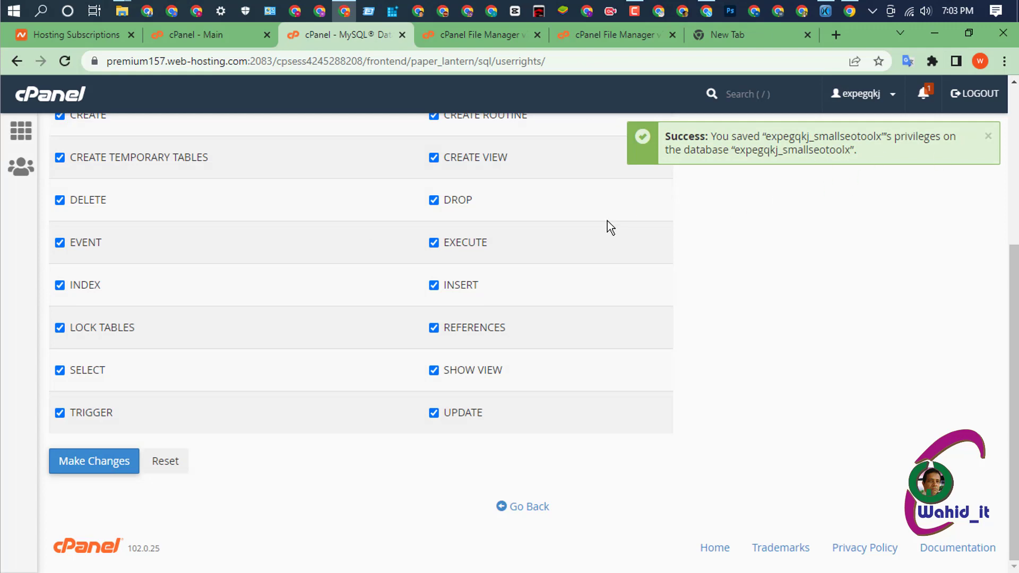
{"action": "left_click", "coordinate": [704, 15]}
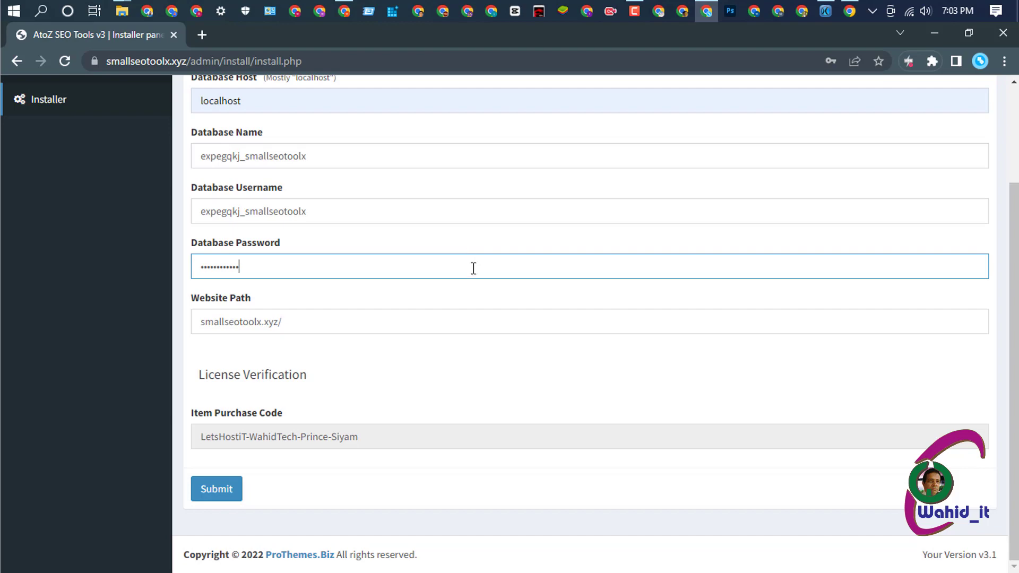
- Submit the database form, then submit admin name small, the e-mail user ID, and the admin password
{"action": "left_click", "coordinate": [218, 488]}
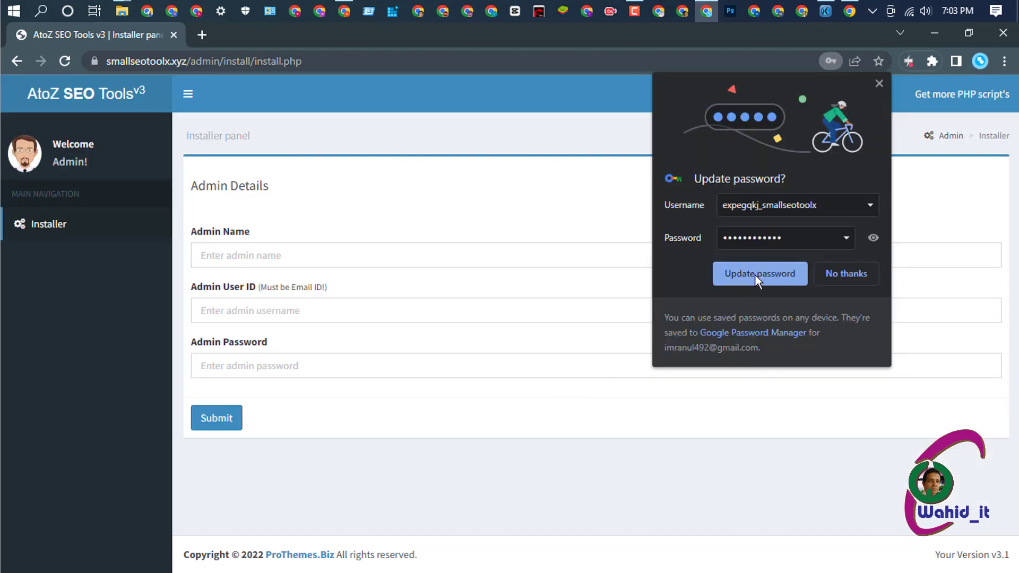
{"action": "left_click", "coordinate": [754, 275]}
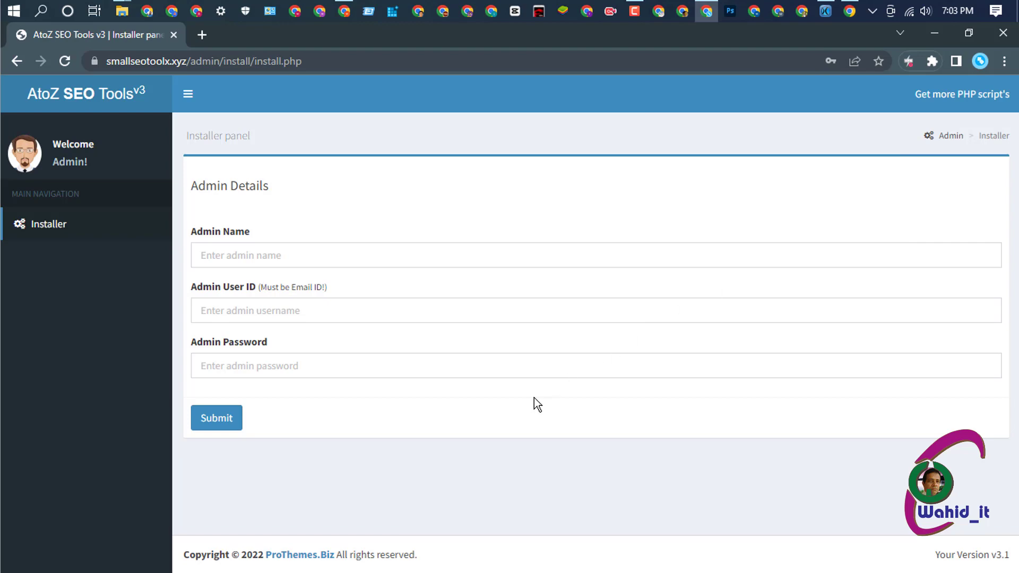
{"action": "left_click", "coordinate": [281, 256]}
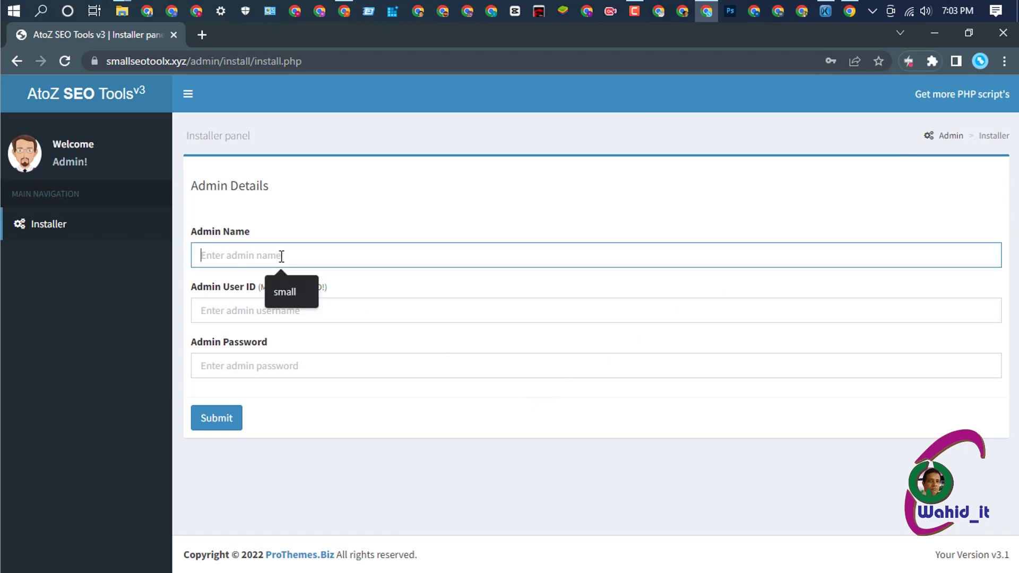
{"action": "left_click", "coordinate": [291, 292]}
{"action": "left_click", "coordinate": [289, 305]}
{"action": "left_click", "coordinate": [324, 346]}
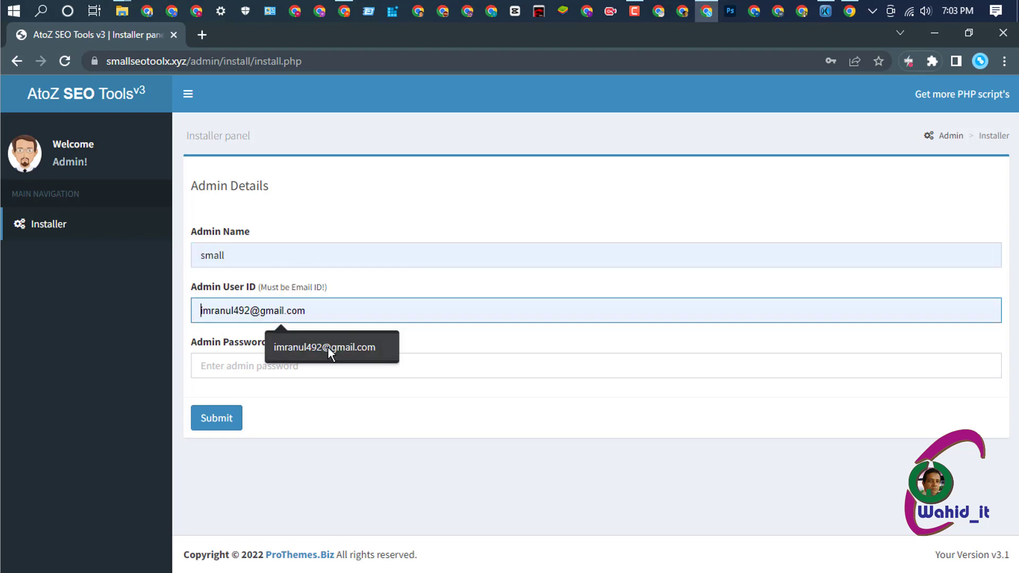
{"action": "left_click", "coordinate": [327, 346]}
{"action": "left_click", "coordinate": [296, 363]}
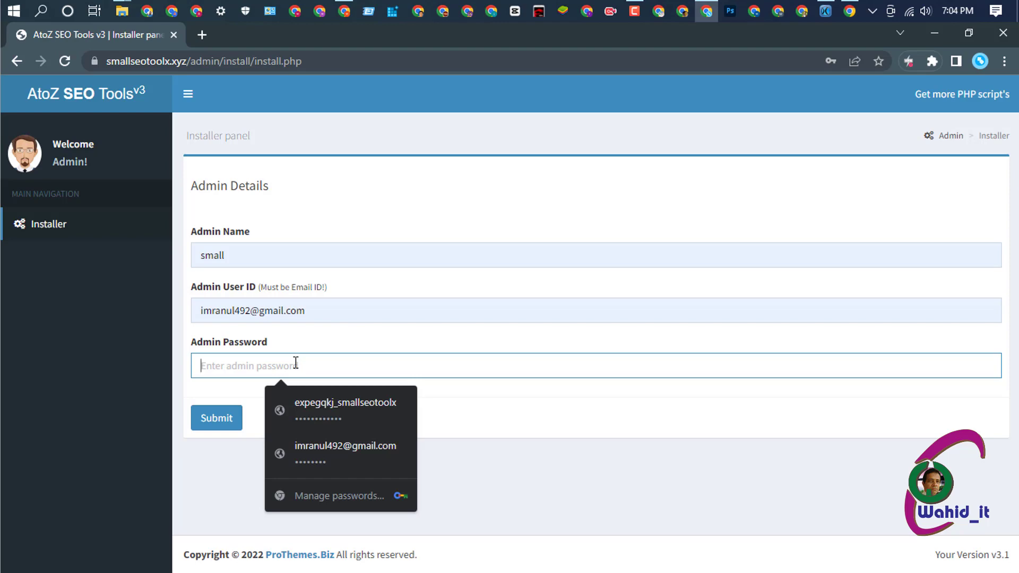
{"action": "type", "text": "123"}
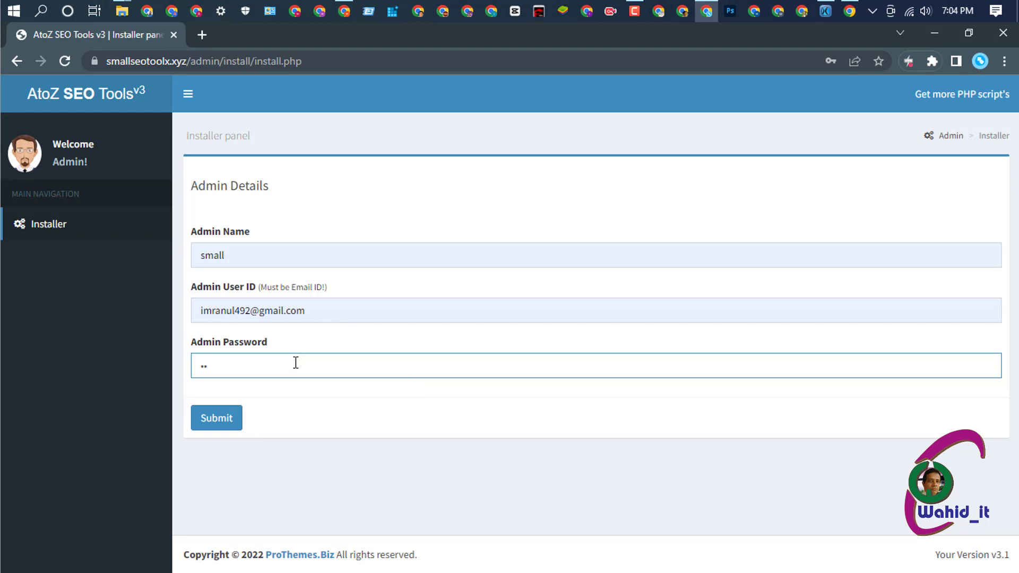
{"action": "type", "text": "45678"}
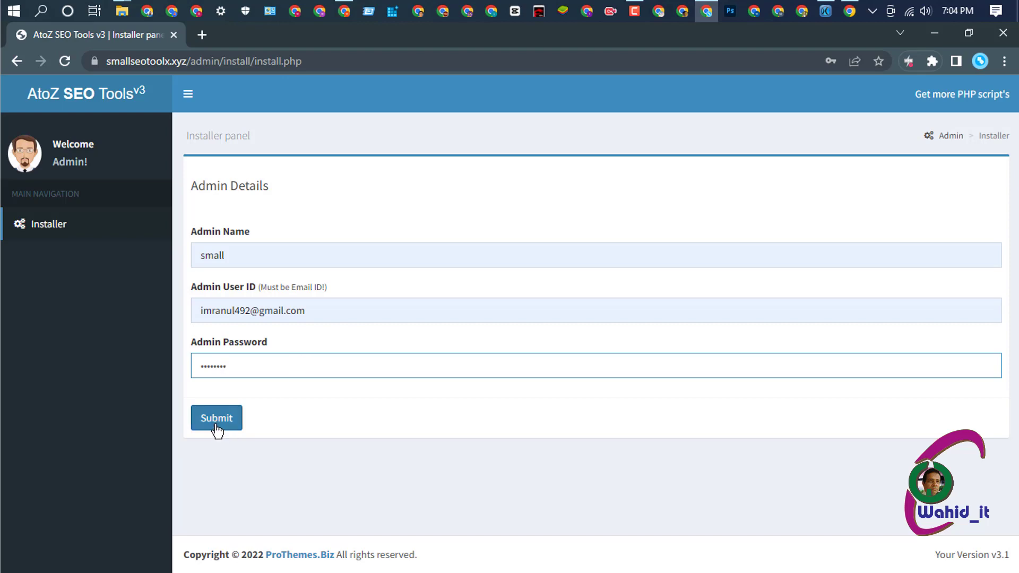
{"action": "left_click", "coordinate": [217, 419]}
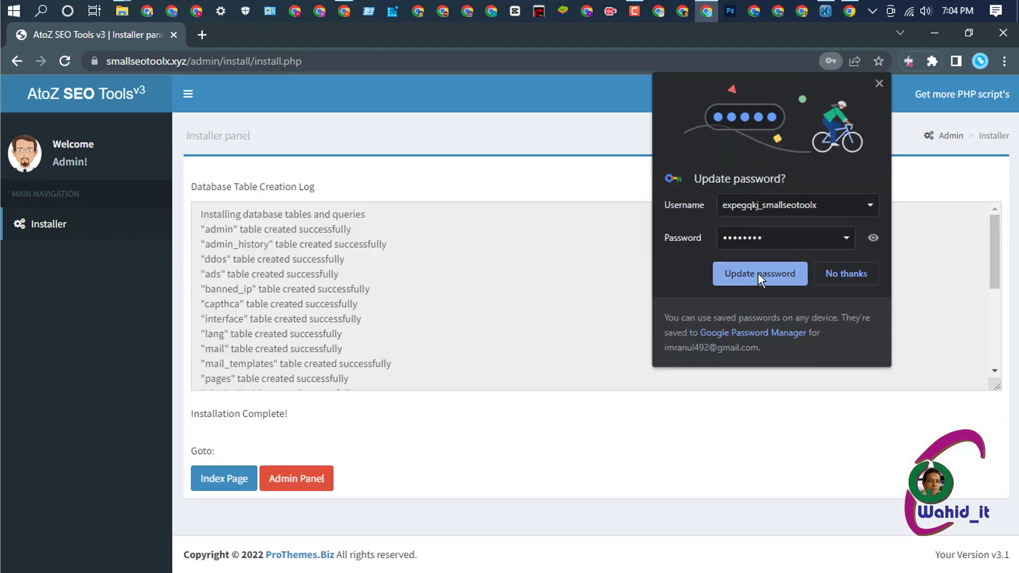
- Save the admin password in the browser and sign in to the AtoZ SEO Tools admin panel
{"action": "left_click", "coordinate": [757, 273]}
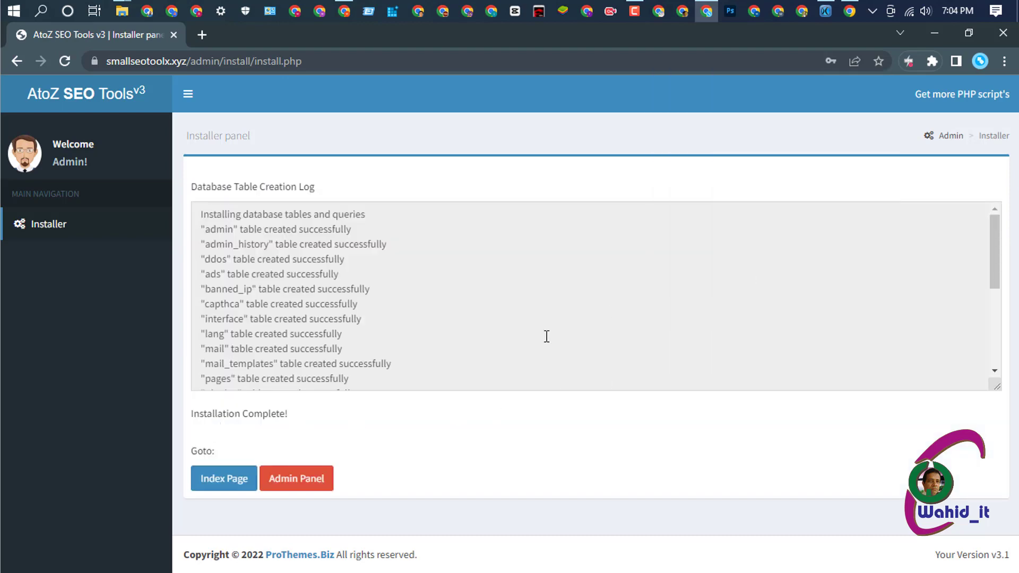
{"action": "left_click", "coordinate": [296, 480]}
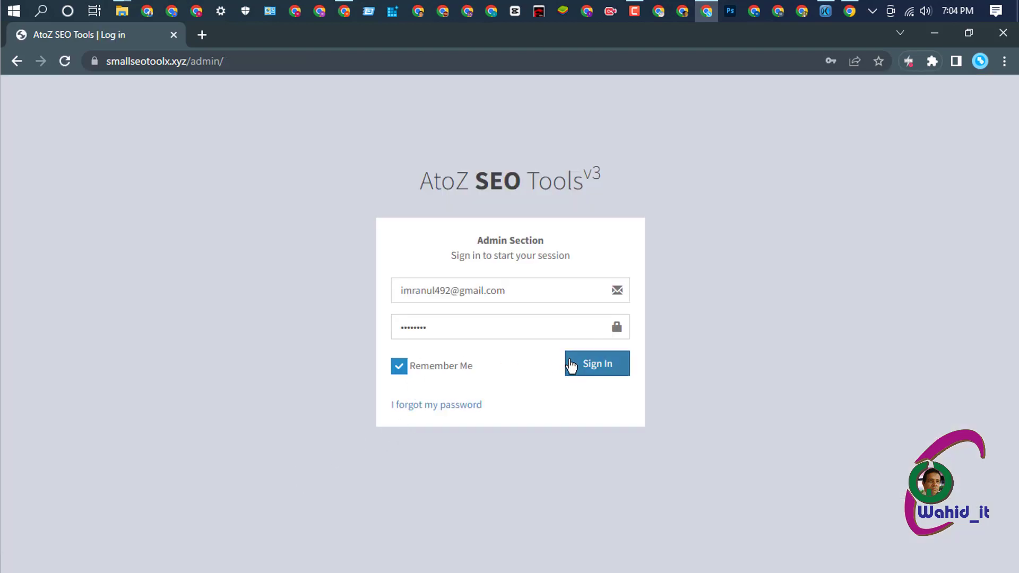
{"action": "left_click", "coordinate": [588, 366]}
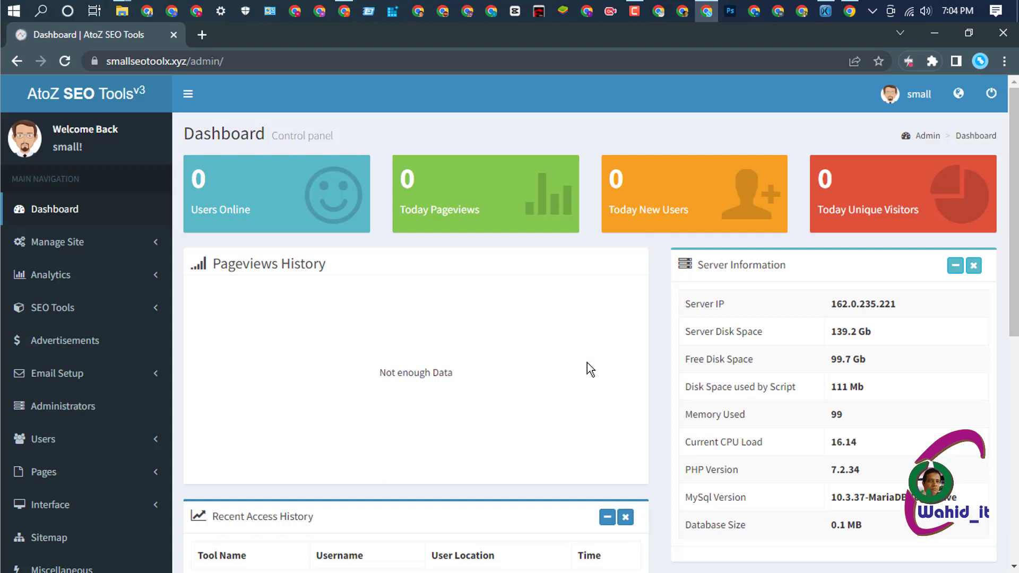
{"action": "scroll", "coordinate": [586, 363], "scroll_direction": "down", "scroll_amount": 4}
{"action": "scroll", "coordinate": [585, 364], "scroll_direction": "down", "scroll_amount": 3}
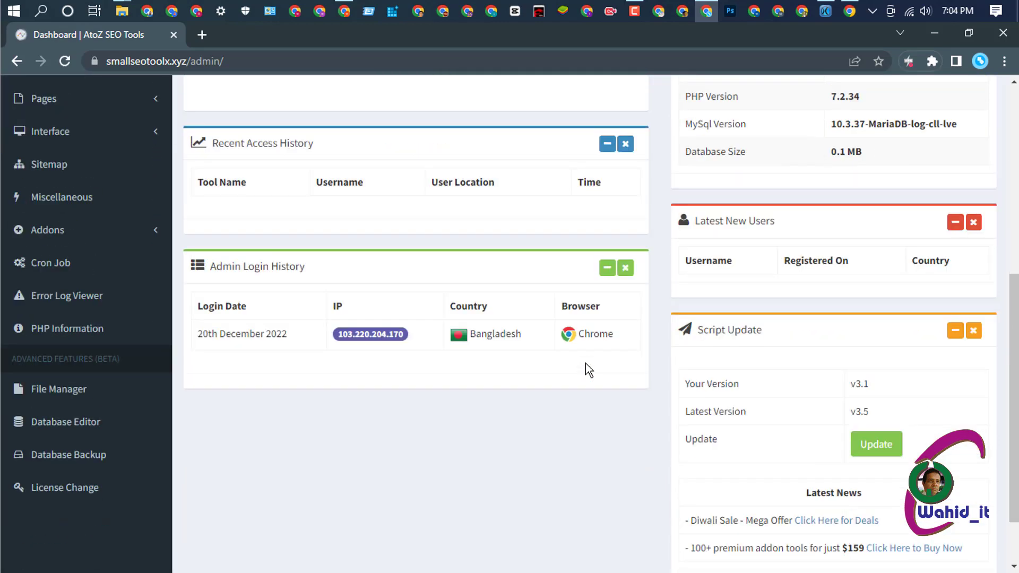
{"action": "scroll", "coordinate": [584, 362], "scroll_direction": "up", "scroll_amount": 7}
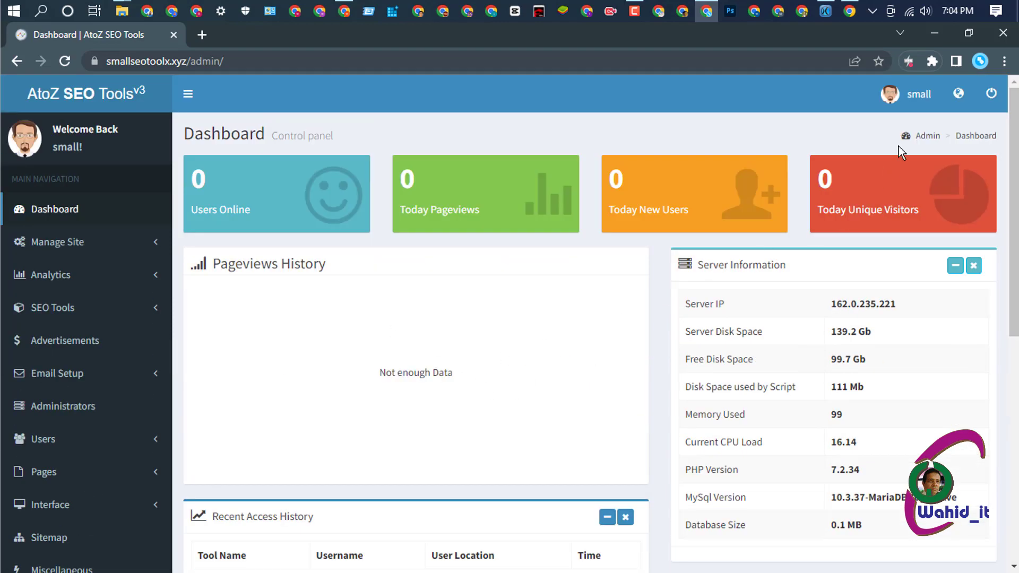
- Preview the public smallseotoolx.xyz homepage in a new tab, then return to the dashboard's Addons menu
{"action": "left_click", "coordinate": [957, 93]}
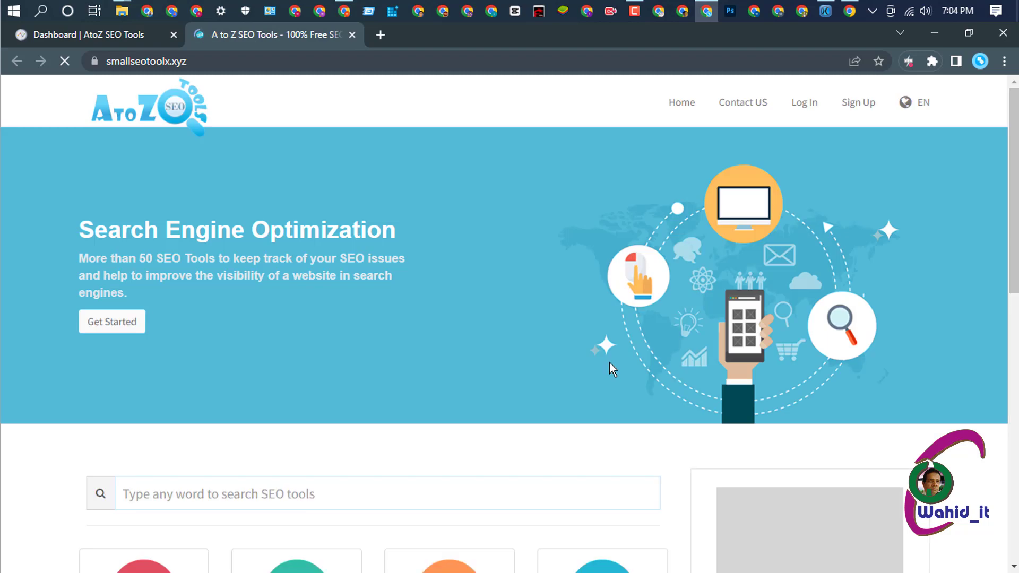
{"action": "scroll", "coordinate": [616, 341], "scroll_direction": "down", "scroll_amount": 12}
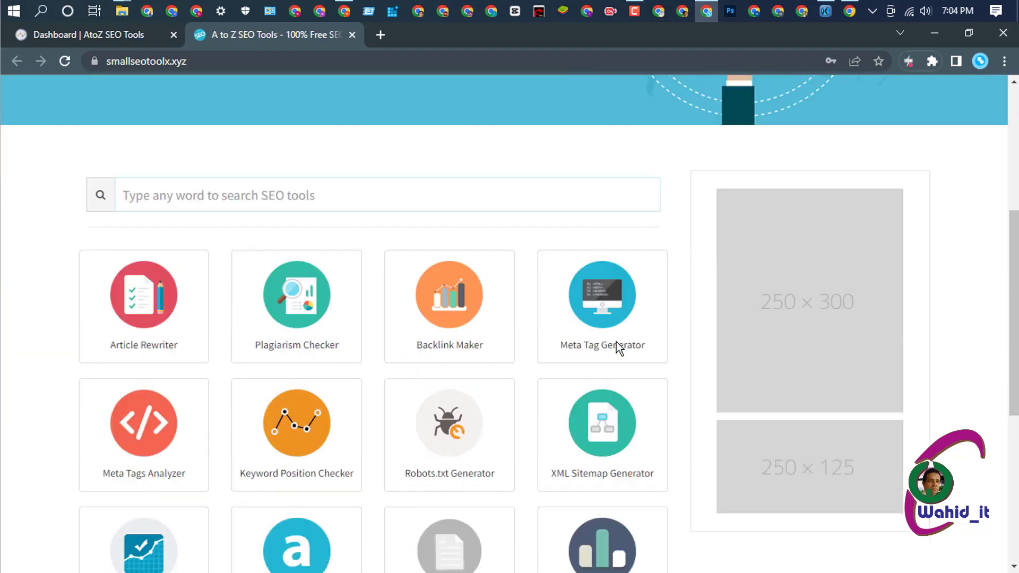
{"action": "scroll", "coordinate": [616, 340], "scroll_direction": "up", "scroll_amount": 12}
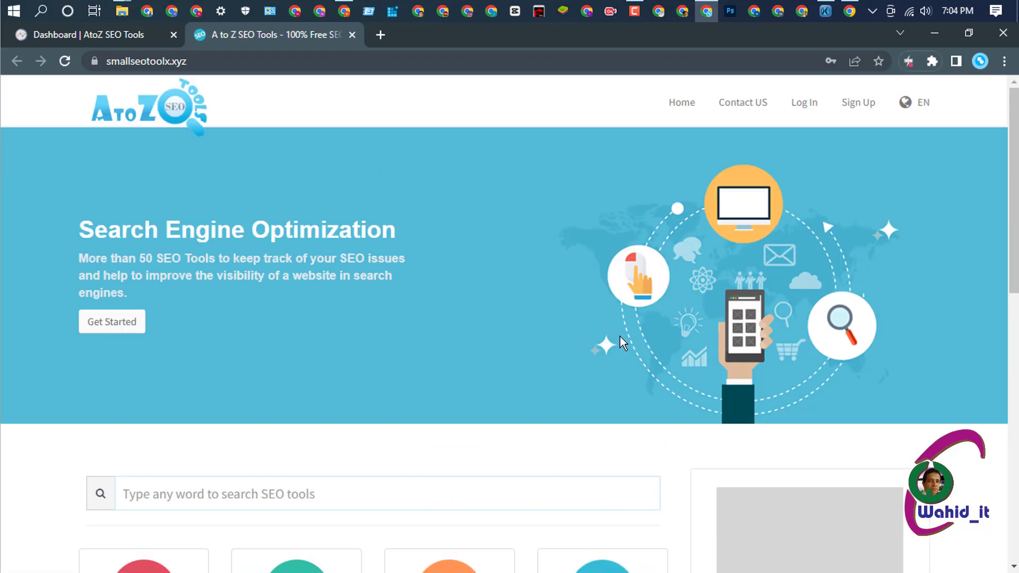
{"action": "left_click", "coordinate": [91, 37]}
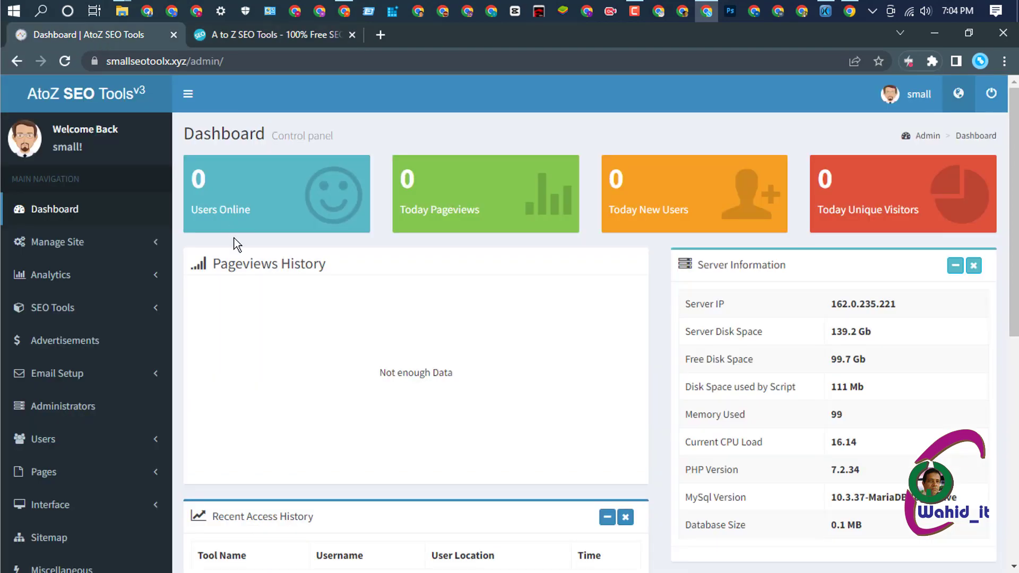
{"action": "scroll", "coordinate": [90, 339], "scroll_direction": "down", "scroll_amount": 2}
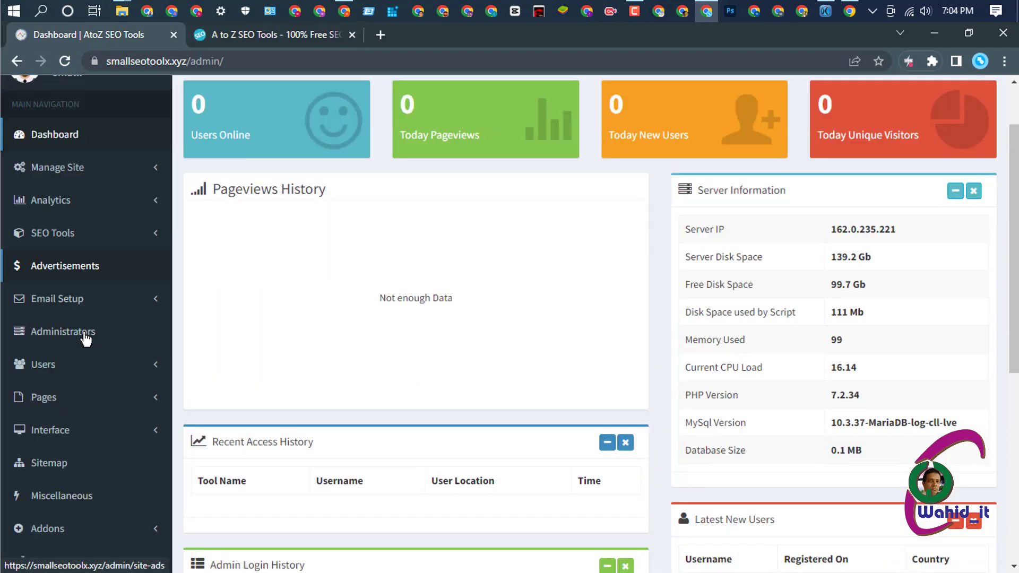
{"action": "scroll", "coordinate": [101, 390], "scroll_direction": "down", "scroll_amount": 4}
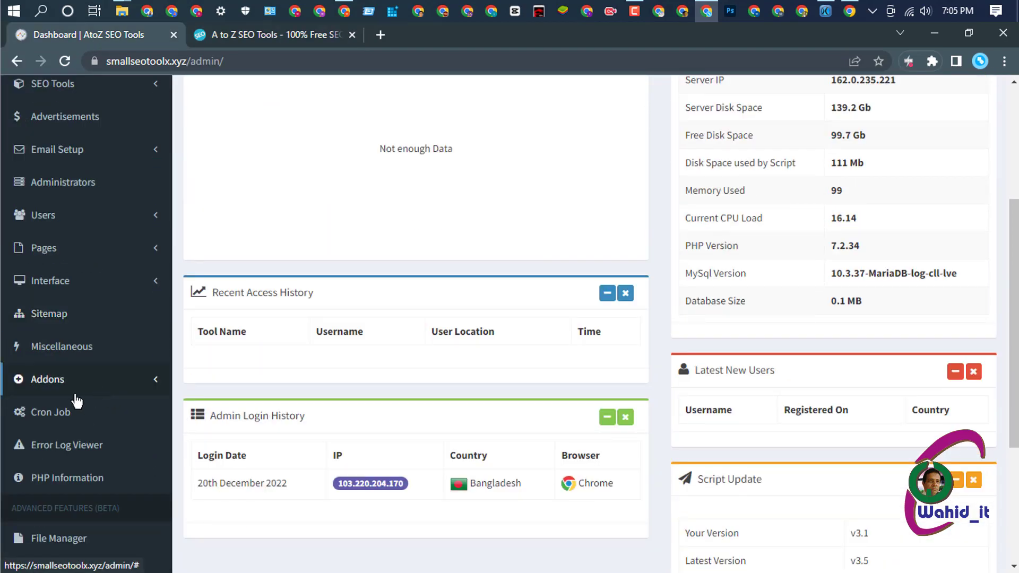
{"action": "left_click", "coordinate": [97, 386]}
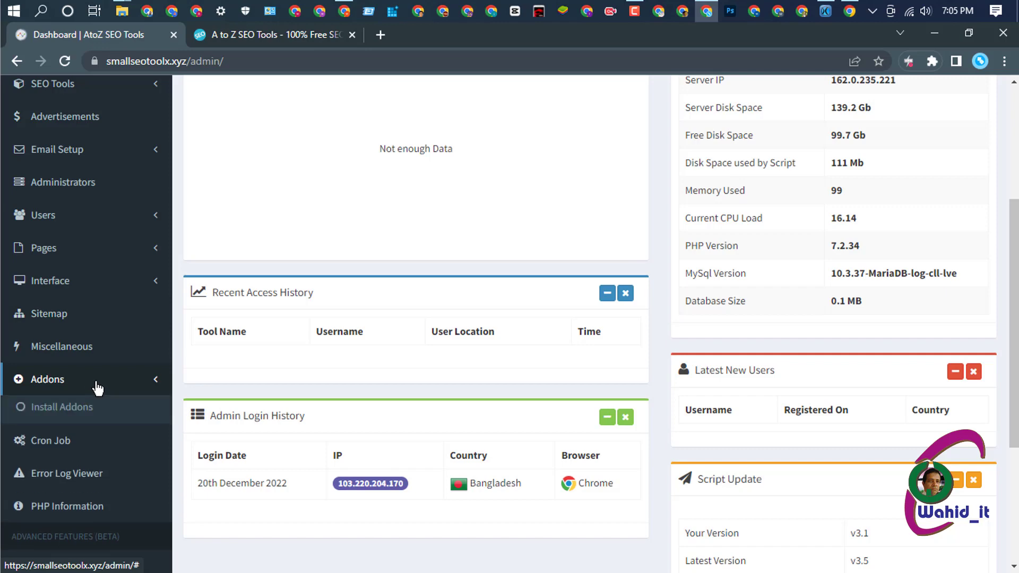
- In Install Addons, choose blog.addonpk from the 4rth site details (quillseotools.xyz) folder
{"action": "left_click", "coordinate": [79, 413]}
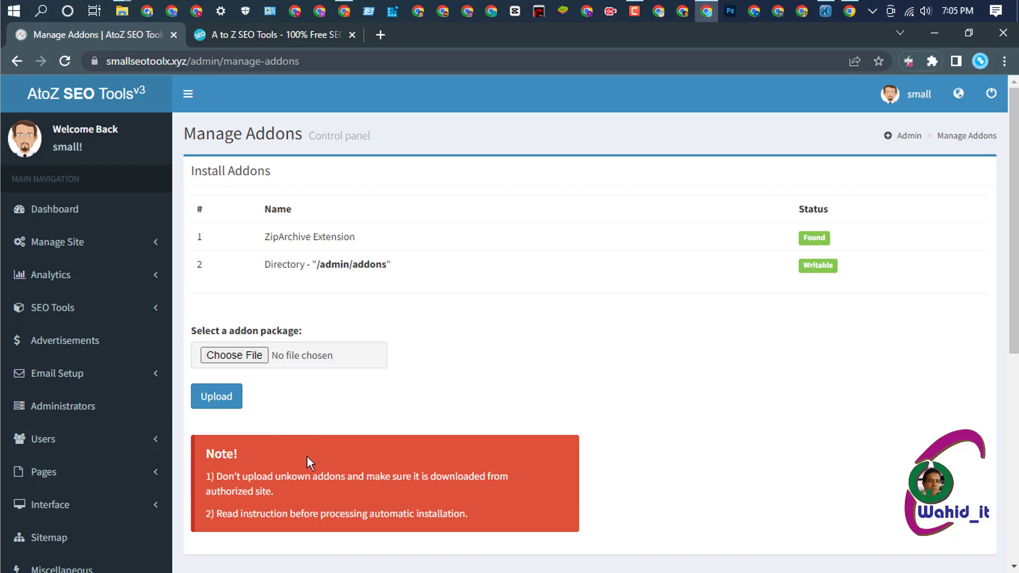
{"action": "left_click", "coordinate": [238, 359]}
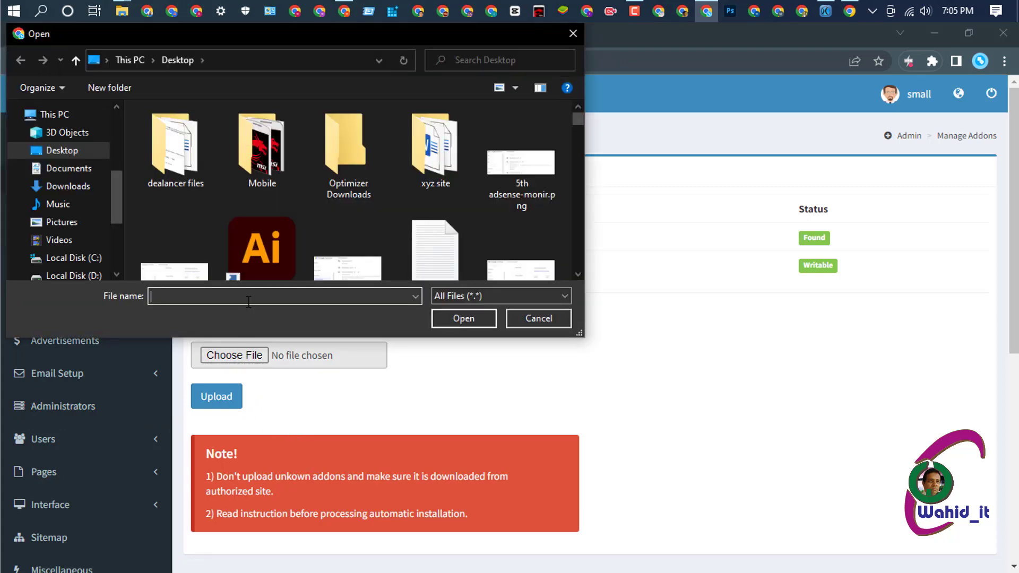
{"action": "scroll", "coordinate": [398, 208], "scroll_direction": "down", "scroll_amount": 3}
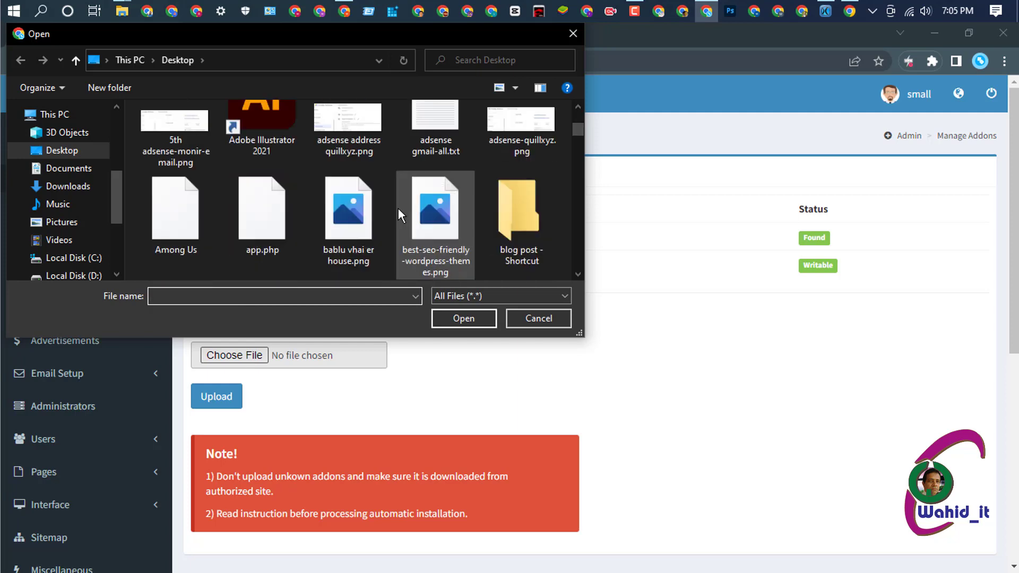
{"action": "scroll", "coordinate": [398, 209], "scroll_direction": "down", "scroll_amount": 3}
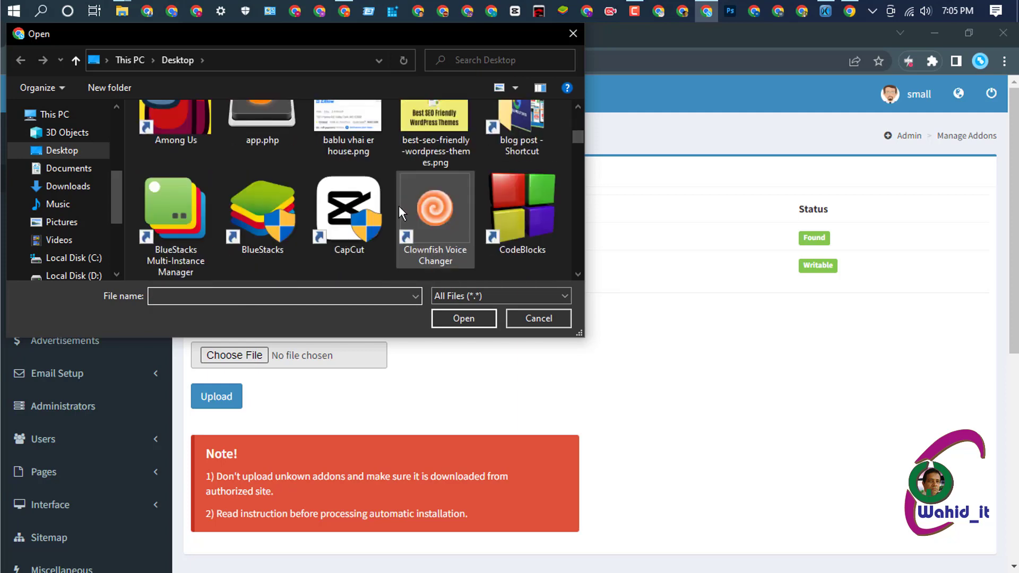
{"action": "scroll", "coordinate": [399, 211], "scroll_direction": "down", "scroll_amount": 3}
{"action": "scroll", "coordinate": [399, 205], "scroll_direction": "down", "scroll_amount": 1}
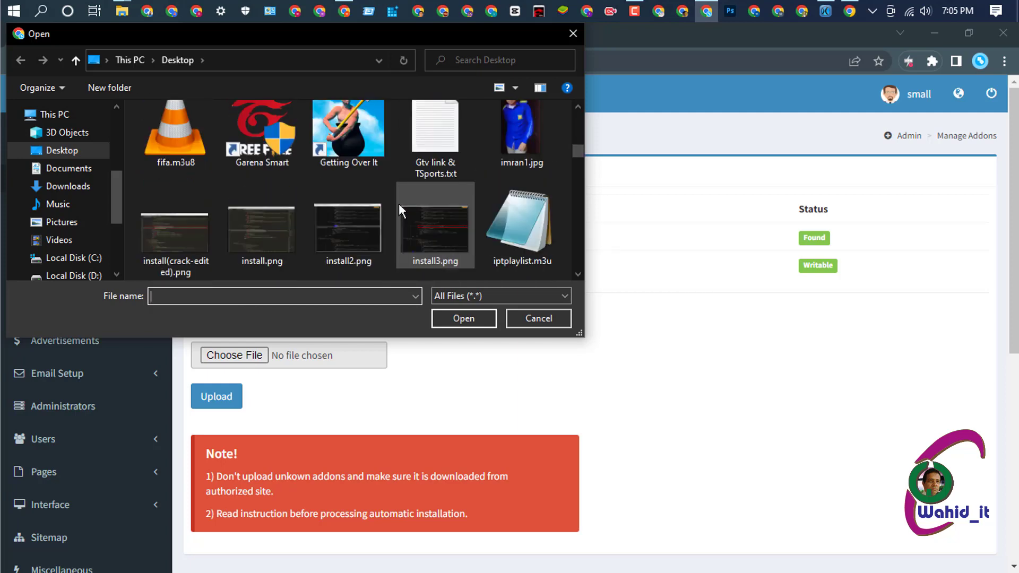
{"action": "scroll", "coordinate": [399, 203], "scroll_direction": "down", "scroll_amount": 1}
{"action": "scroll", "coordinate": [399, 204], "scroll_direction": "down", "scroll_amount": 2}
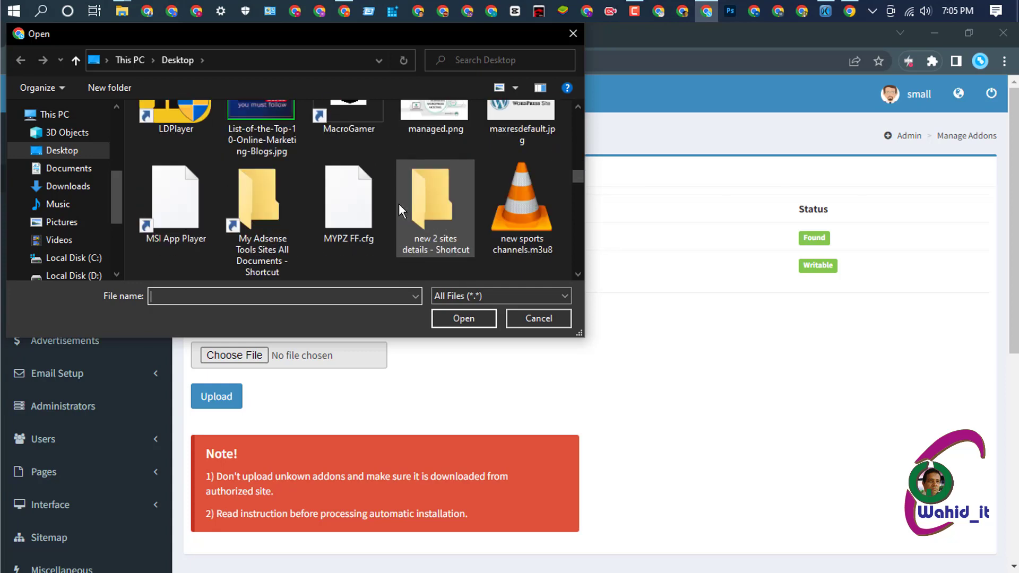
{"action": "double_click", "coordinate": [400, 203]}
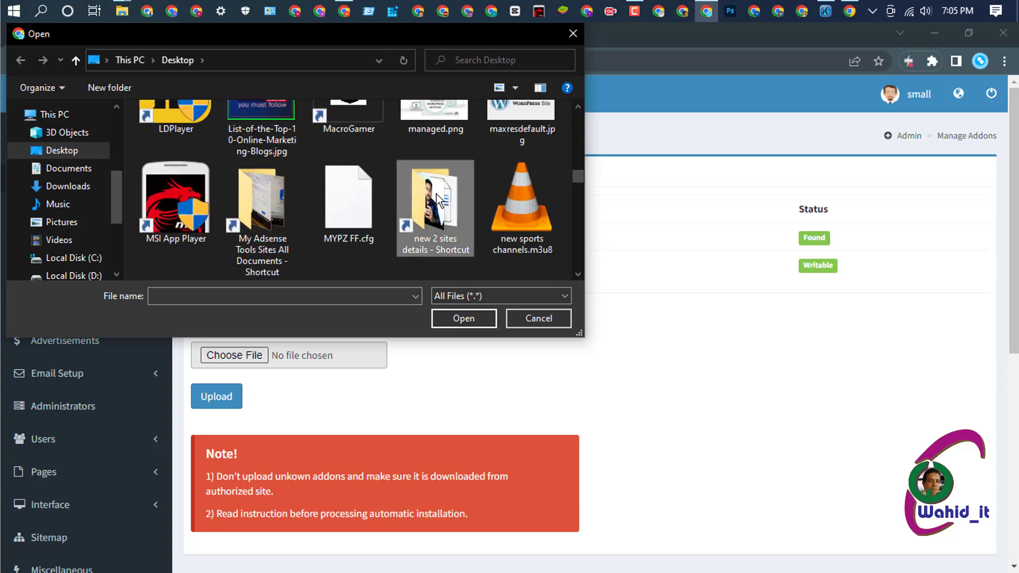
{"action": "double_click", "coordinate": [202, 130]}
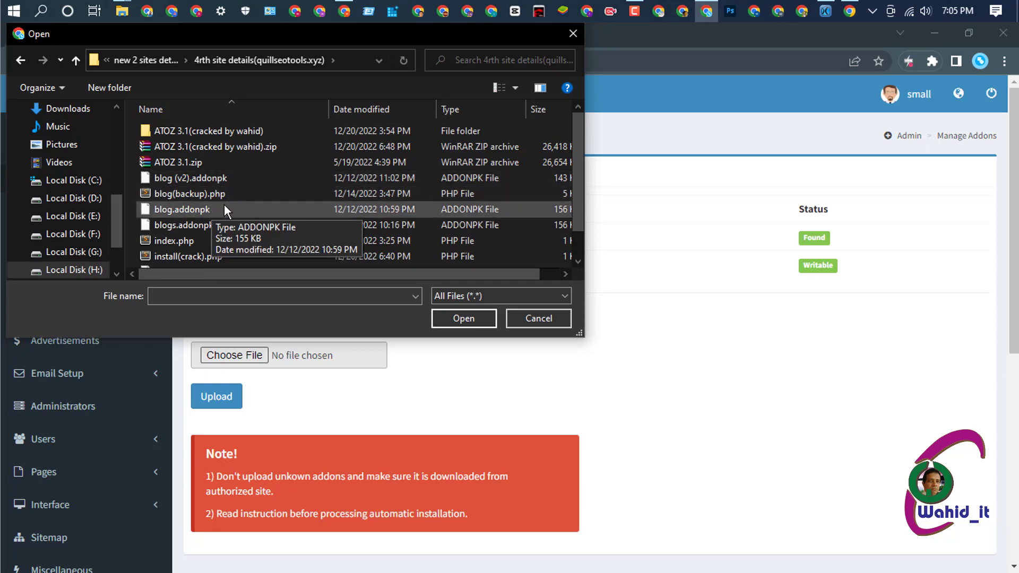
{"action": "left_click", "coordinate": [209, 210]}
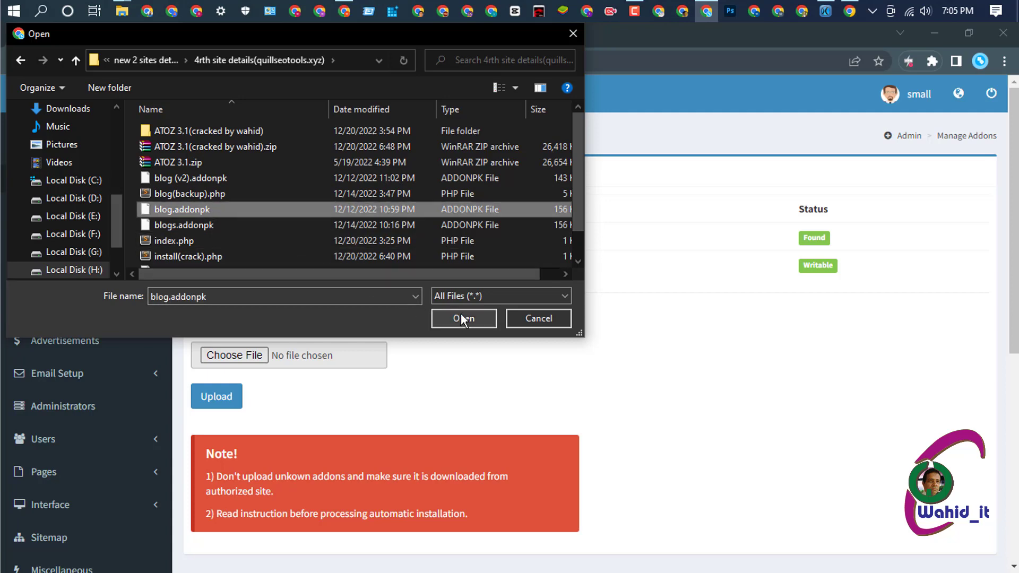
{"action": "left_click", "coordinate": [460, 314]}
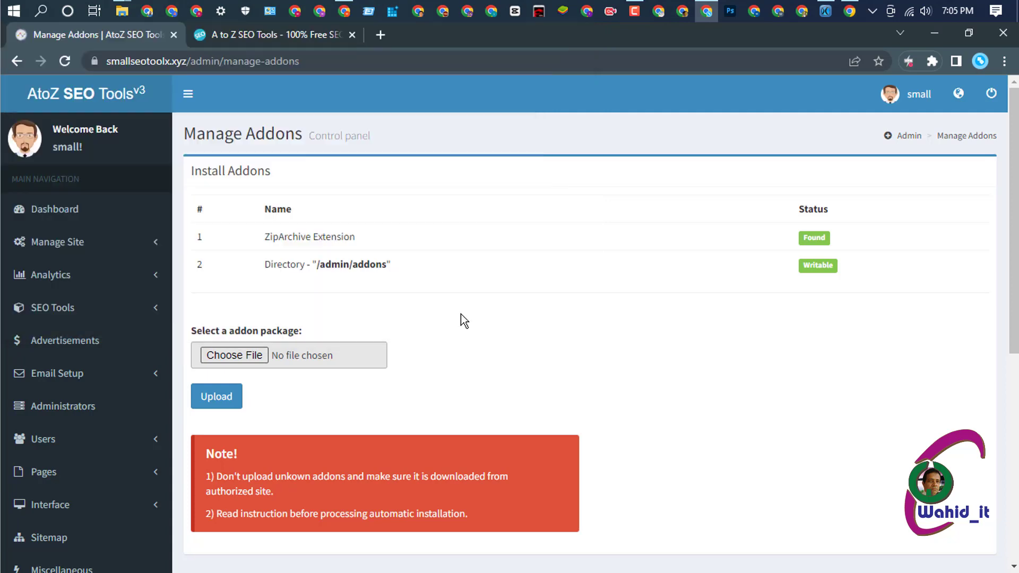
- Upload blog.addonpk, note the 'Not compatible add-on!' rejection, and reload an empty Install Addons form
{"action": "left_click", "coordinate": [228, 398]}
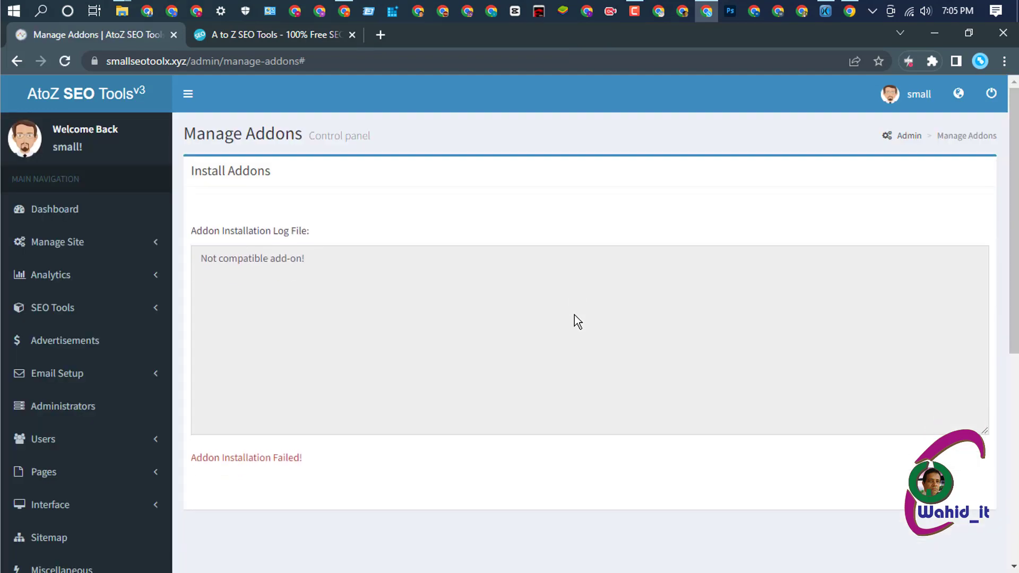
{"action": "scroll", "coordinate": [309, 278], "scroll_direction": "down", "scroll_amount": 4}
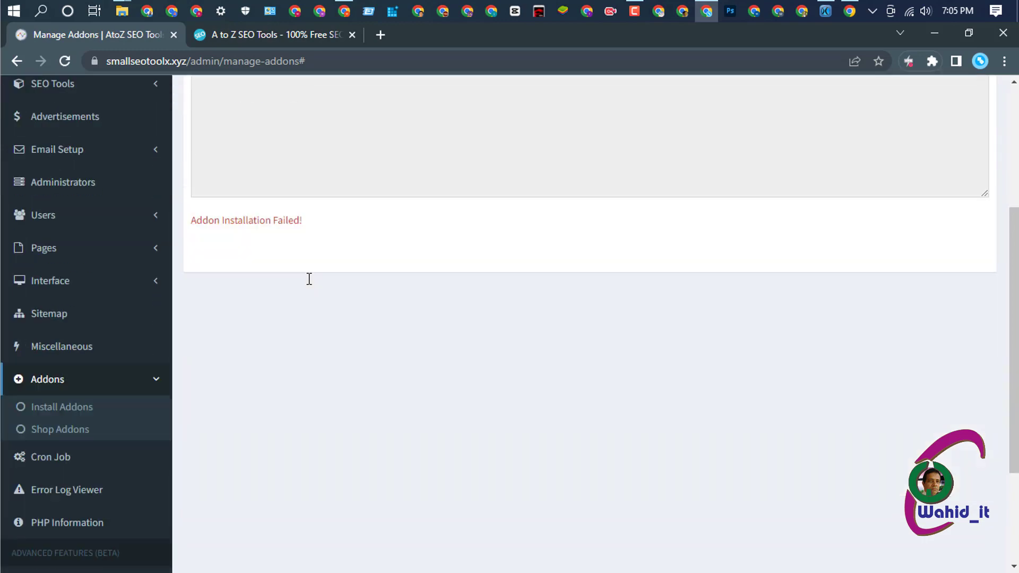
{"action": "scroll", "coordinate": [310, 279], "scroll_direction": "up", "scroll_amount": 4}
{"action": "scroll", "coordinate": [124, 420], "scroll_direction": "down", "scroll_amount": 4}
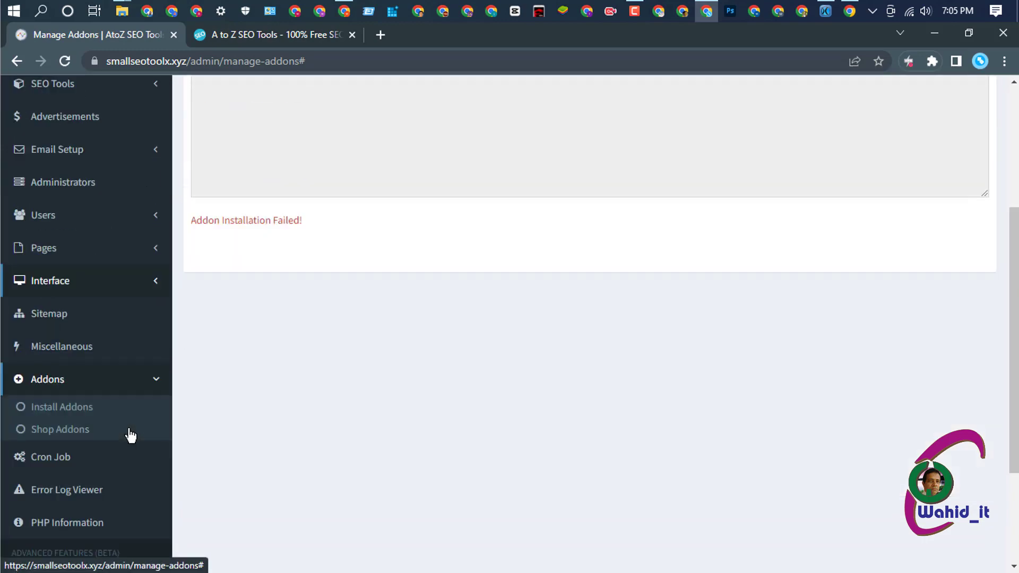
{"action": "left_click", "coordinate": [84, 409]}
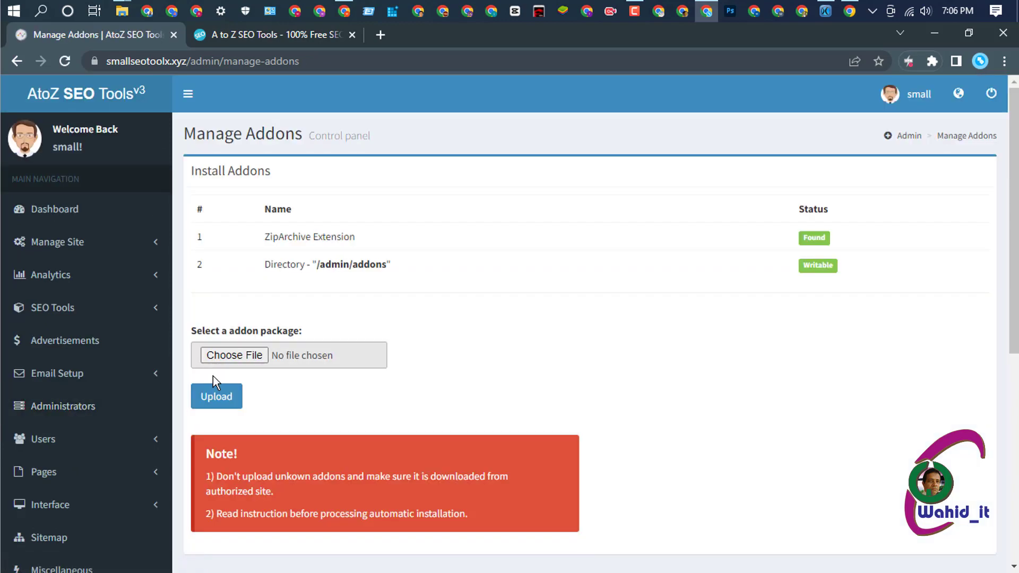
- Choose blogs.addonpk and upload it until the log shows 'Addon Installation Completed!'
{"action": "left_click", "coordinate": [234, 360]}
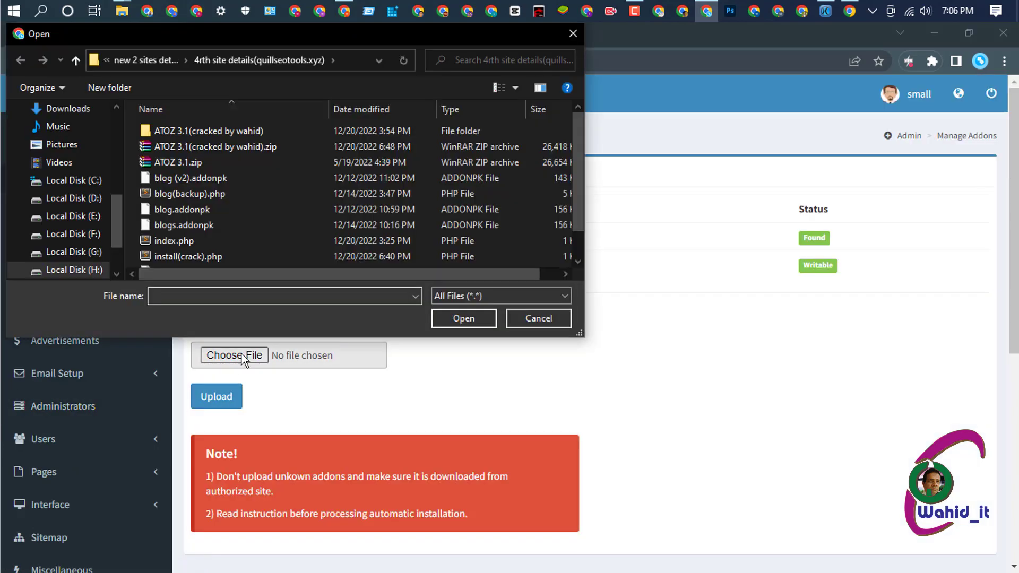
{"action": "left_click", "coordinate": [220, 230]}
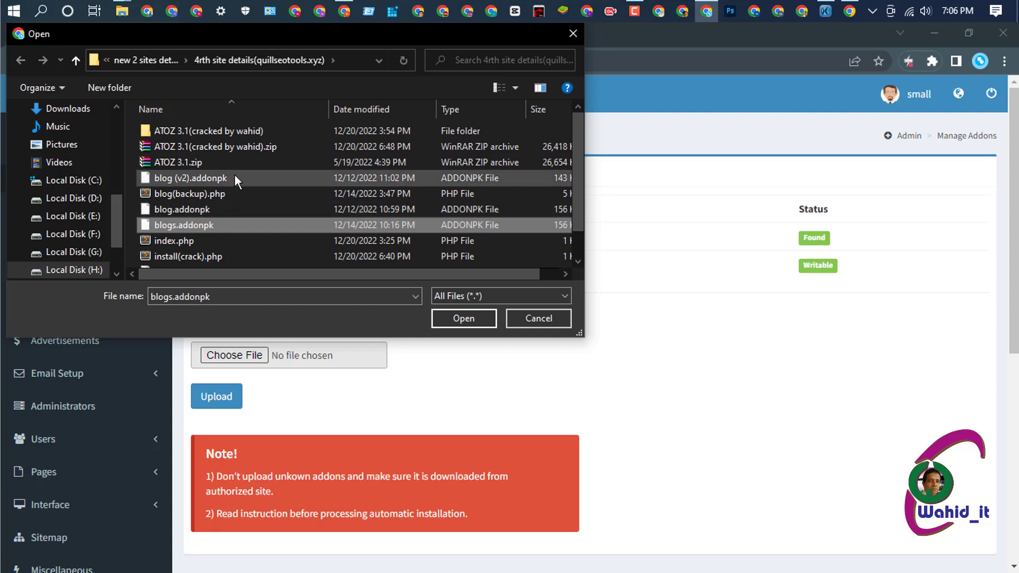
{"action": "left_click", "coordinate": [473, 317]}
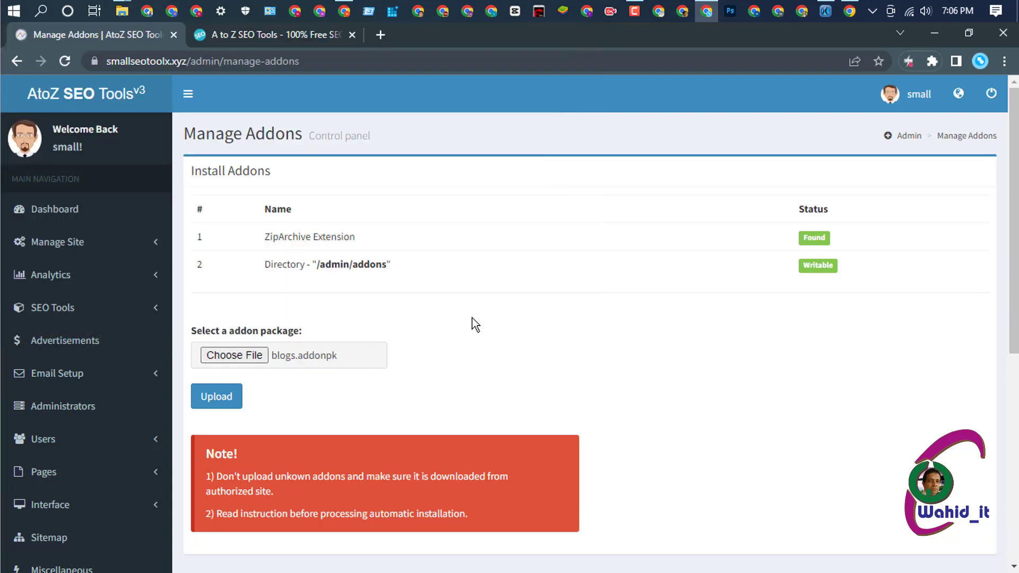
{"action": "left_click", "coordinate": [216, 398]}
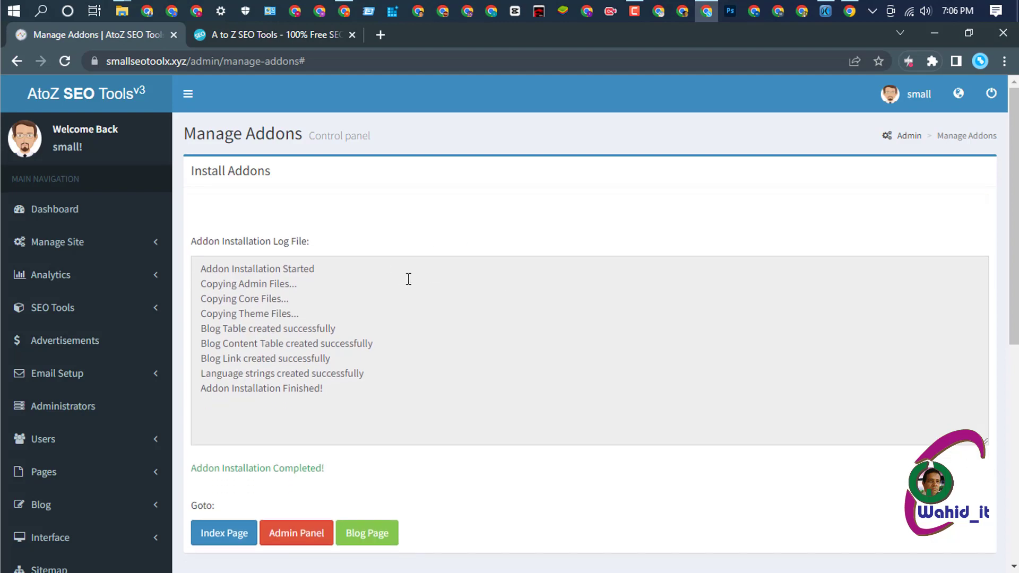
{"action": "scroll", "coordinate": [459, 308], "scroll_direction": "down", "scroll_amount": 2}
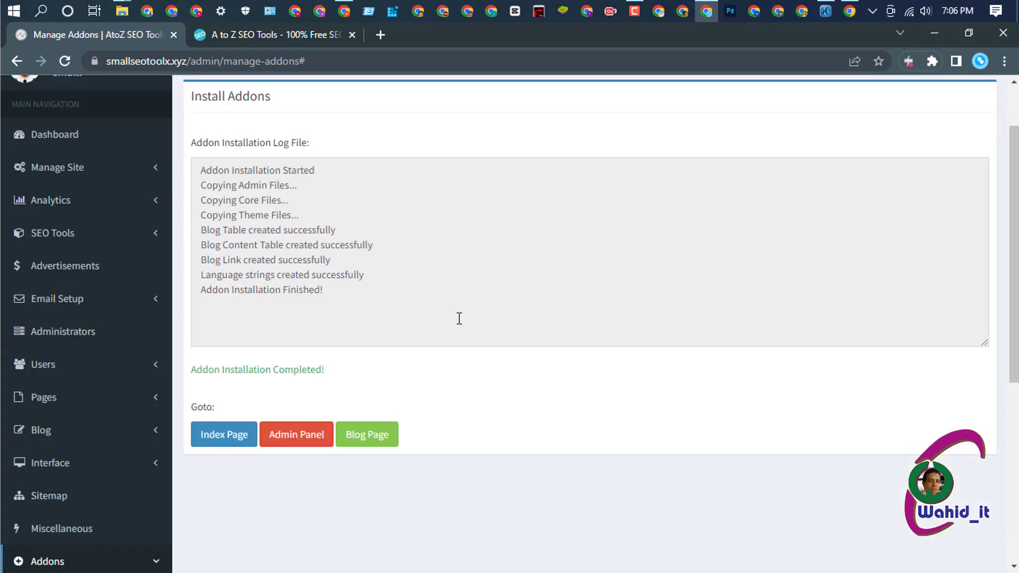
- View the site's new, empty Blog page, then go back to the manage-addons admin page
{"action": "left_click", "coordinate": [378, 434]}
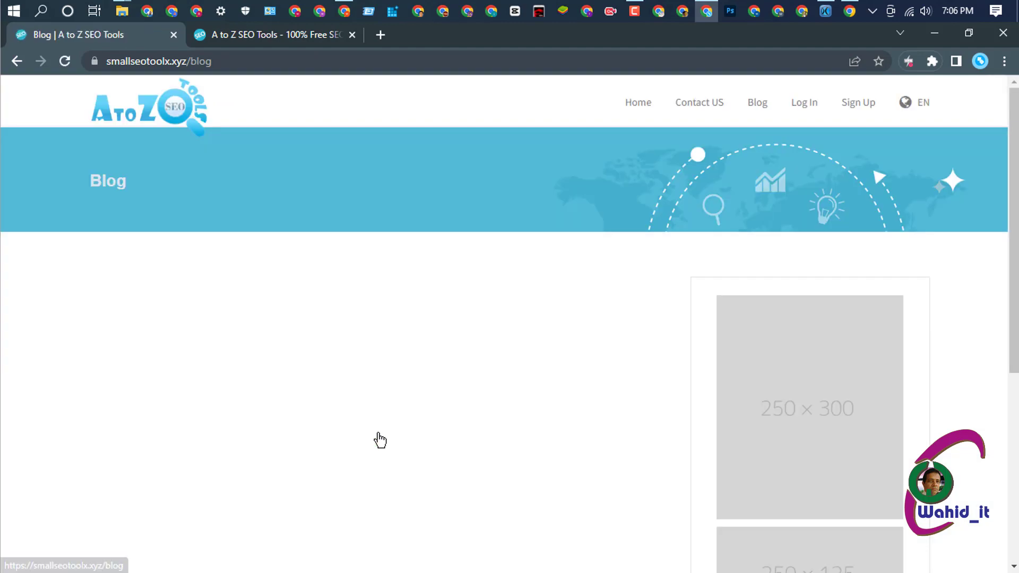
{"action": "left_click", "coordinate": [756, 106]}
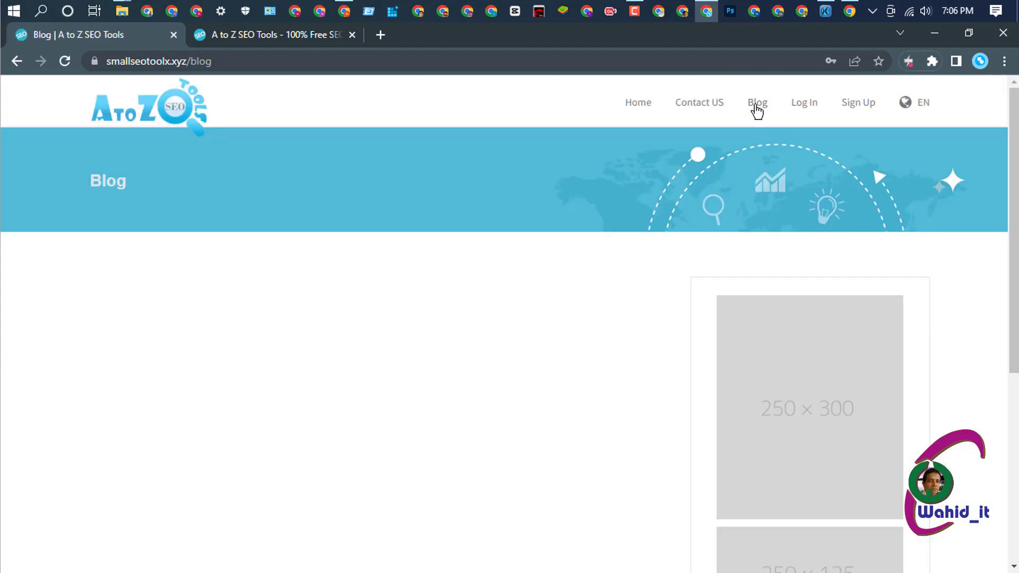
{"action": "scroll", "coordinate": [459, 412], "scroll_direction": "down", "scroll_amount": 4}
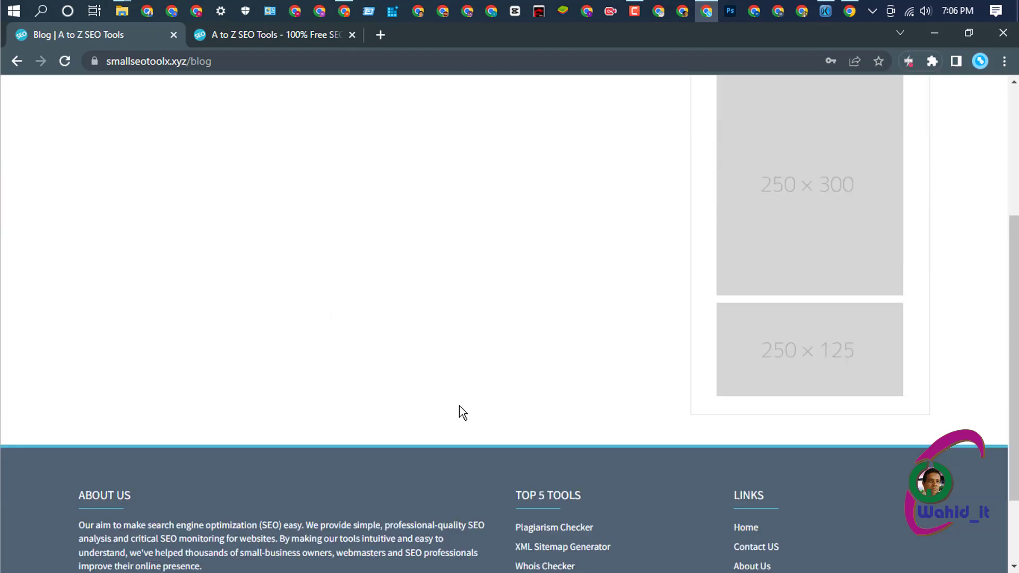
{"action": "scroll", "coordinate": [467, 398], "scroll_direction": "down", "scroll_amount": 2}
{"action": "scroll", "coordinate": [477, 371], "scroll_direction": "up", "scroll_amount": 6}
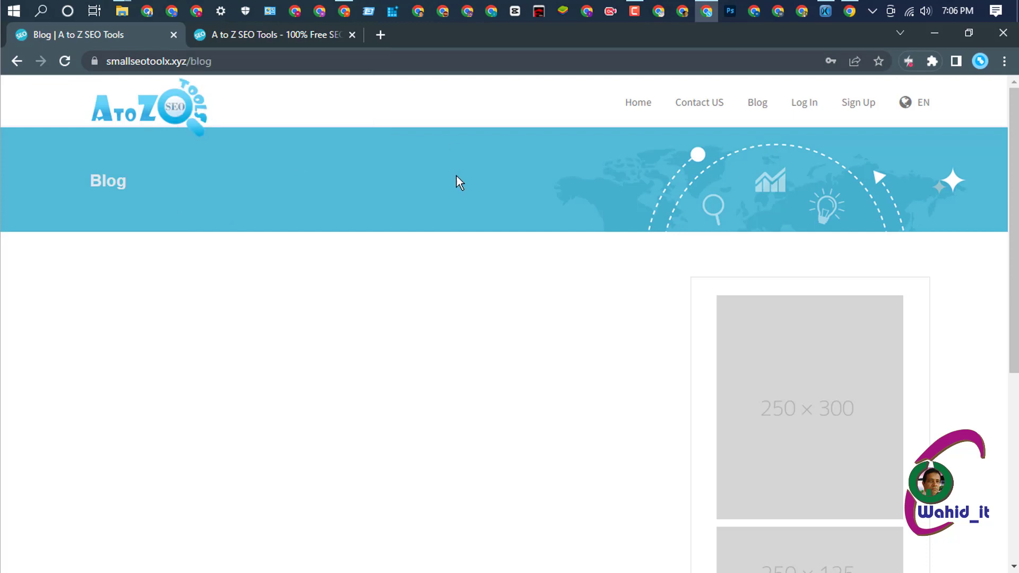
{"action": "left_click", "coordinate": [19, 62]}
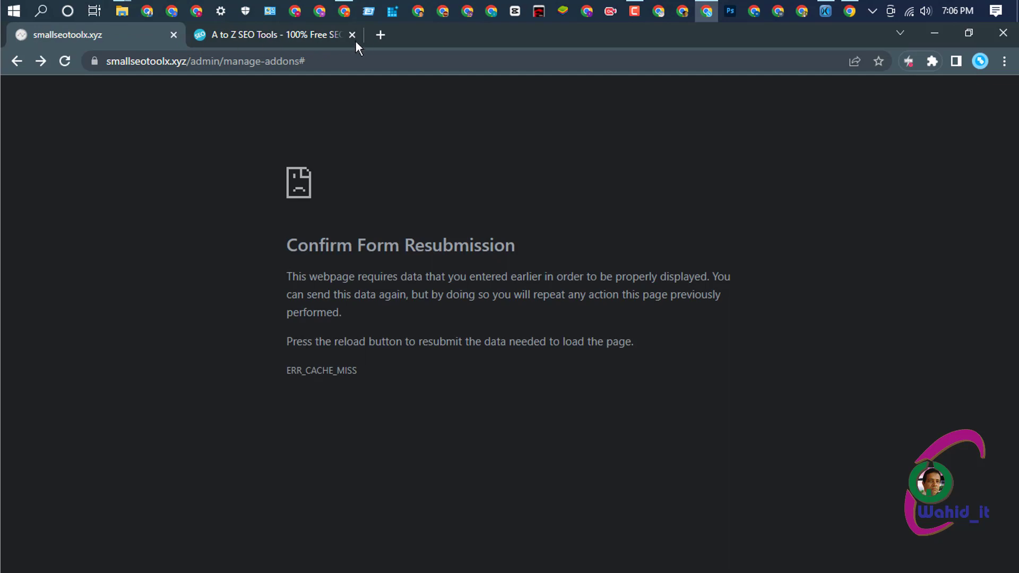
- Close the stale resubmission tab and open a new browser tab
{"action": "left_click", "coordinate": [288, 30]}
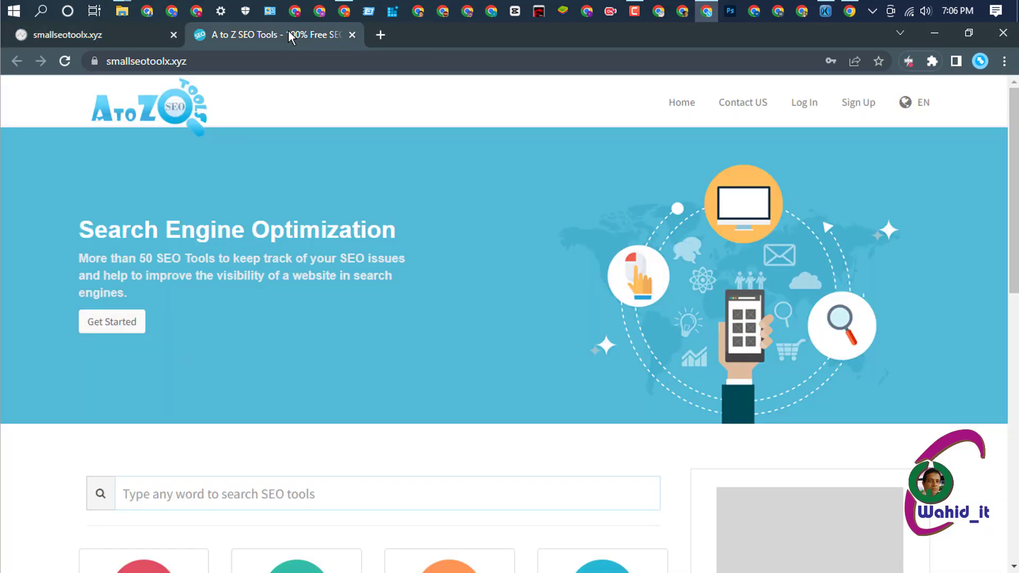
{"action": "left_click", "coordinate": [174, 34]}
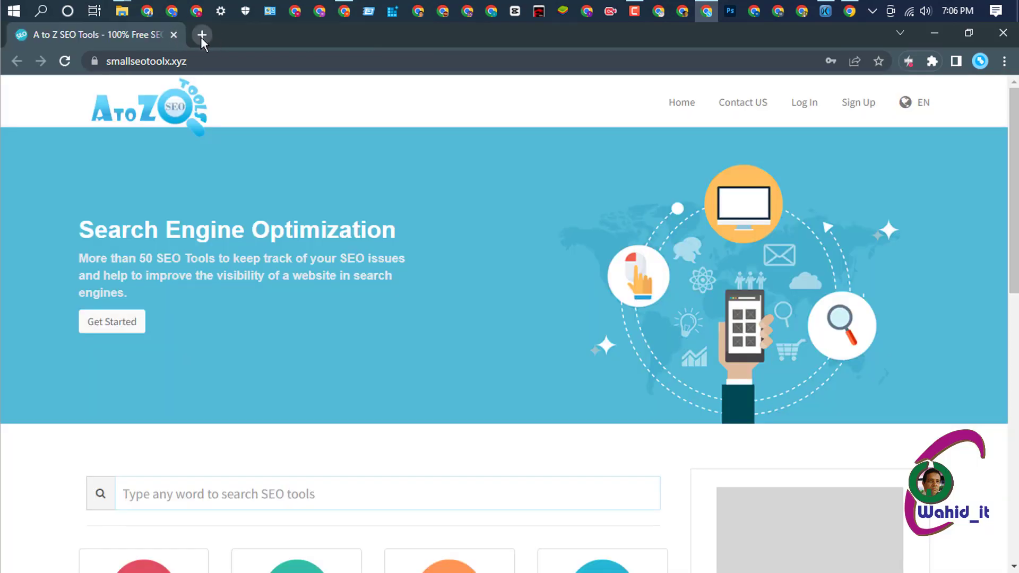
{"action": "left_click", "coordinate": [202, 35]}
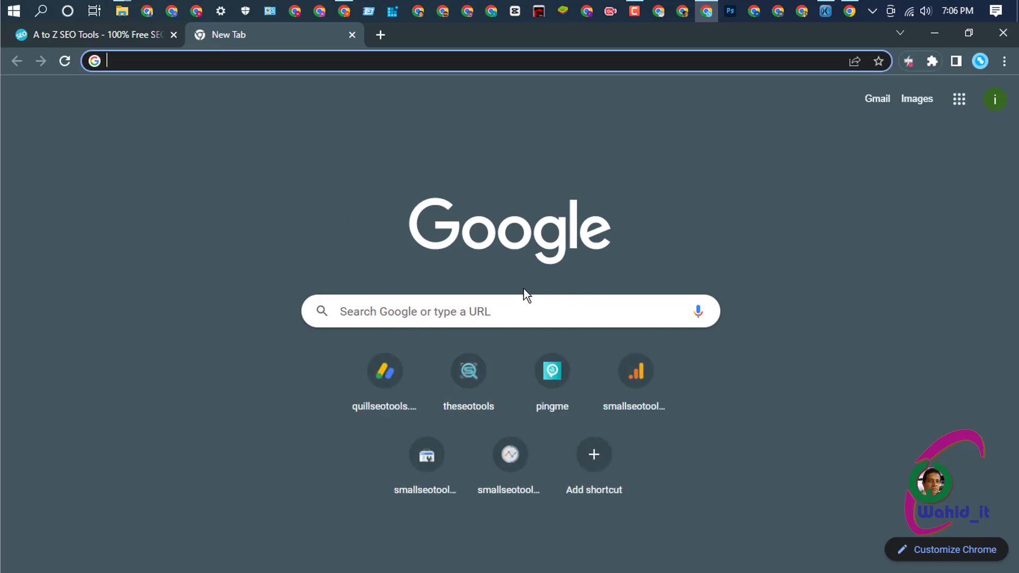
- Load the admin Dashboard from the address suggestions and go to Addons > Install Addons
{"action": "type", "text": "smallseotoolx.xyz"}
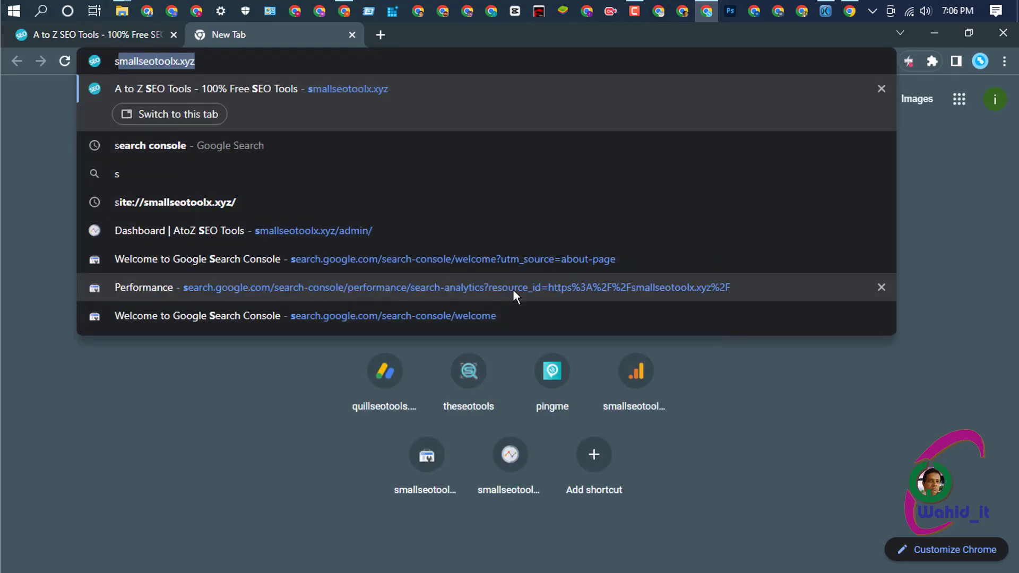
{"action": "left_click", "coordinate": [282, 232]}
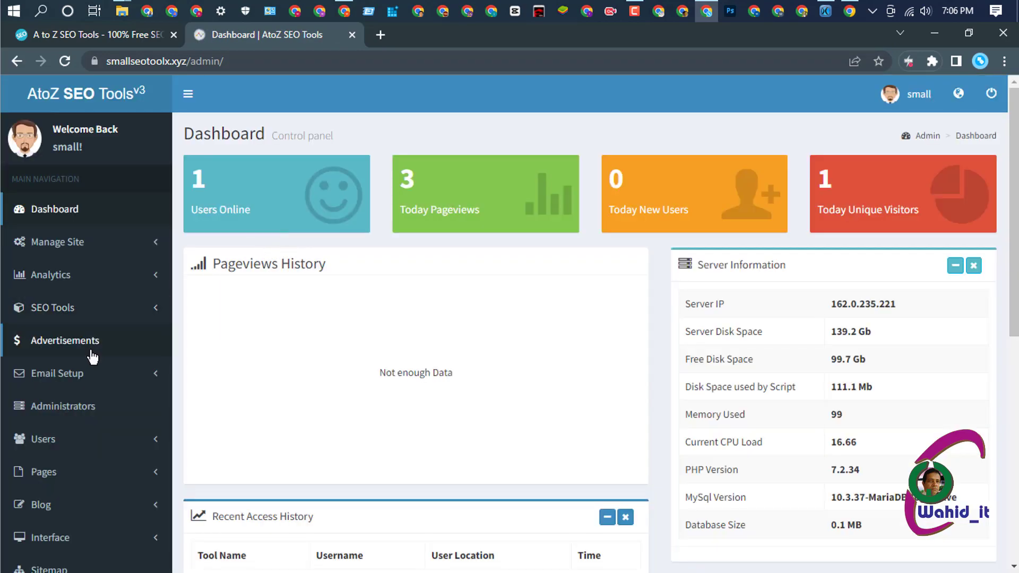
{"action": "scroll", "coordinate": [91, 355], "scroll_direction": "down", "scroll_amount": 4}
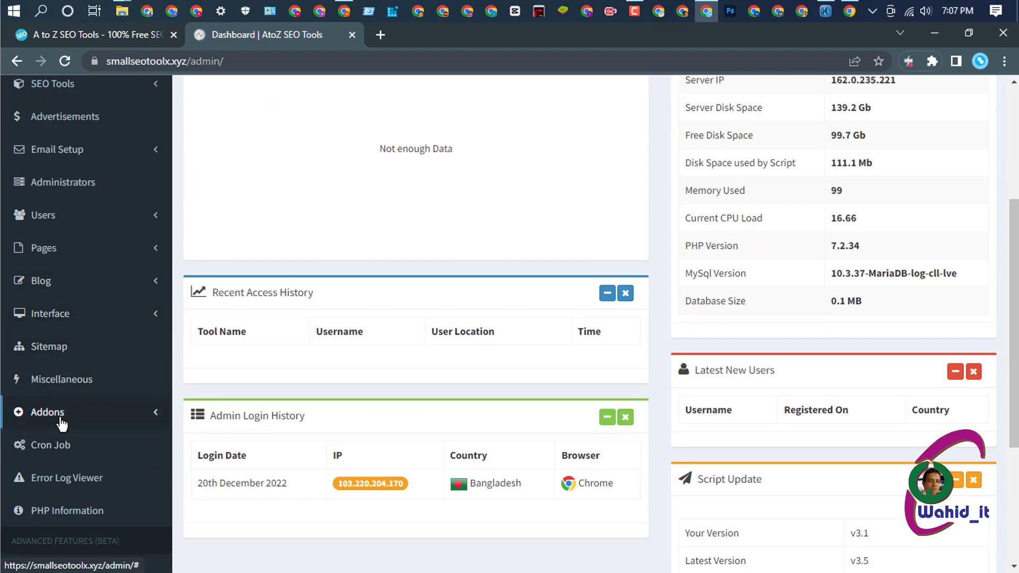
{"action": "left_click", "coordinate": [114, 422]}
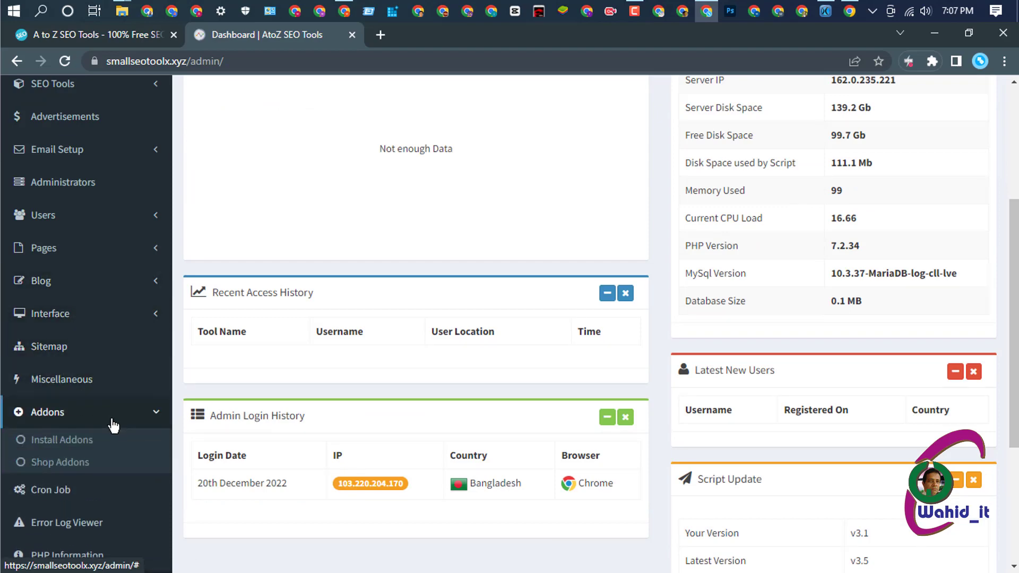
{"action": "left_click", "coordinate": [85, 445]}
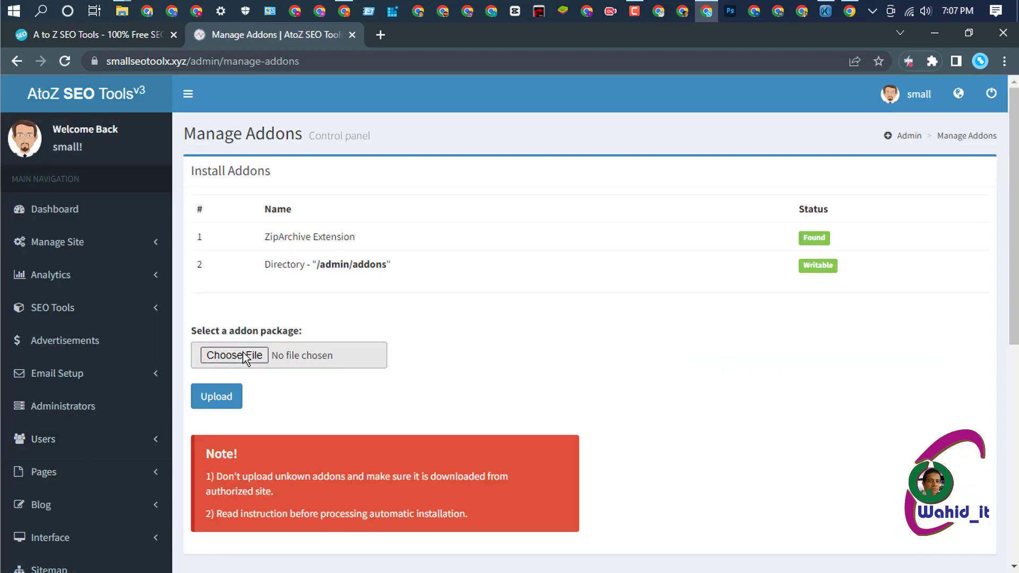
- Choose smallseo-theme.addonpk as the package and upload it to install the SmallSEO theme
{"action": "left_click", "coordinate": [244, 356]}
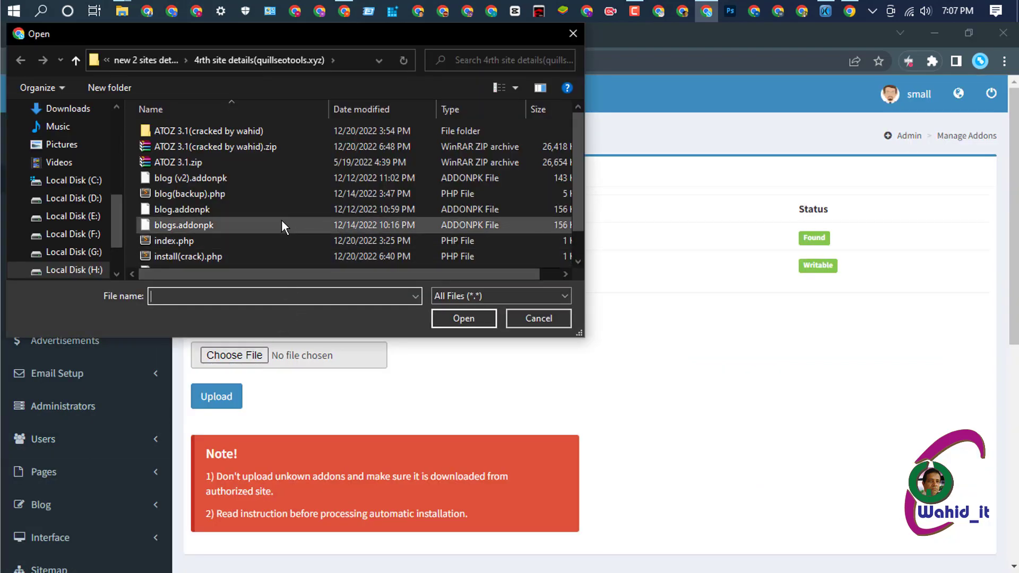
{"action": "scroll", "coordinate": [281, 225], "scroll_direction": "down", "scroll_amount": 1}
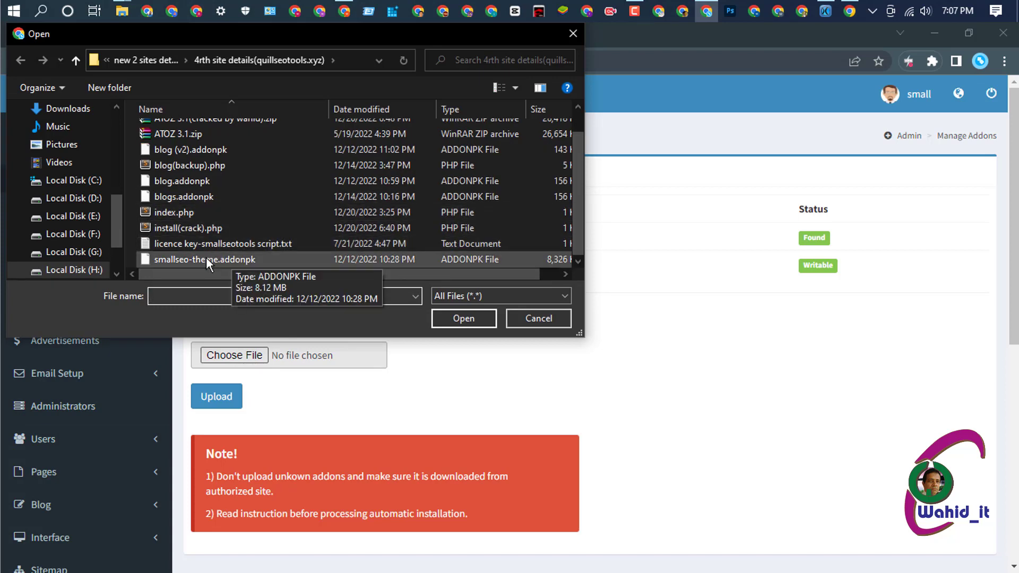
{"action": "left_click", "coordinate": [221, 256]}
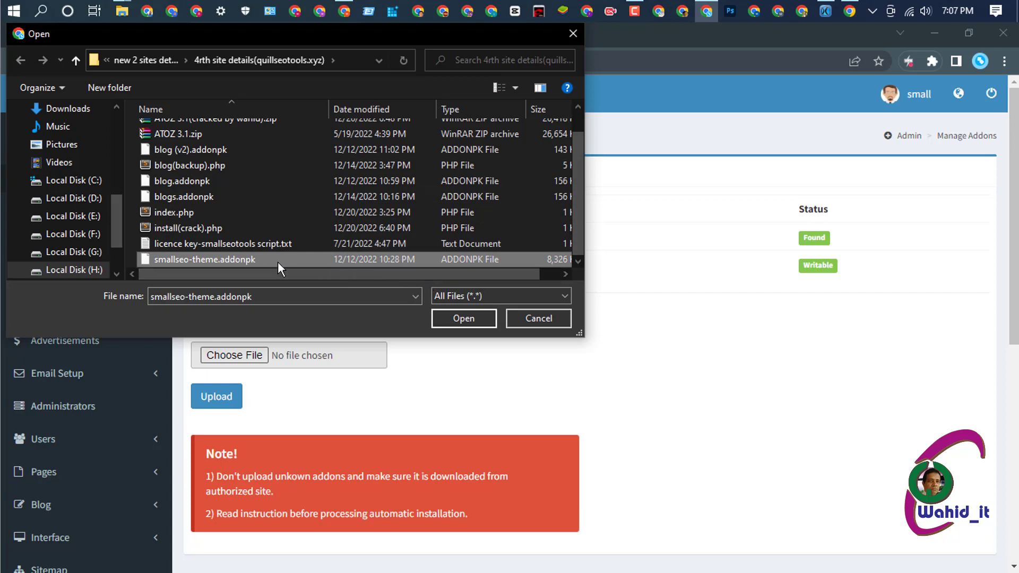
{"action": "left_click", "coordinate": [463, 318]}
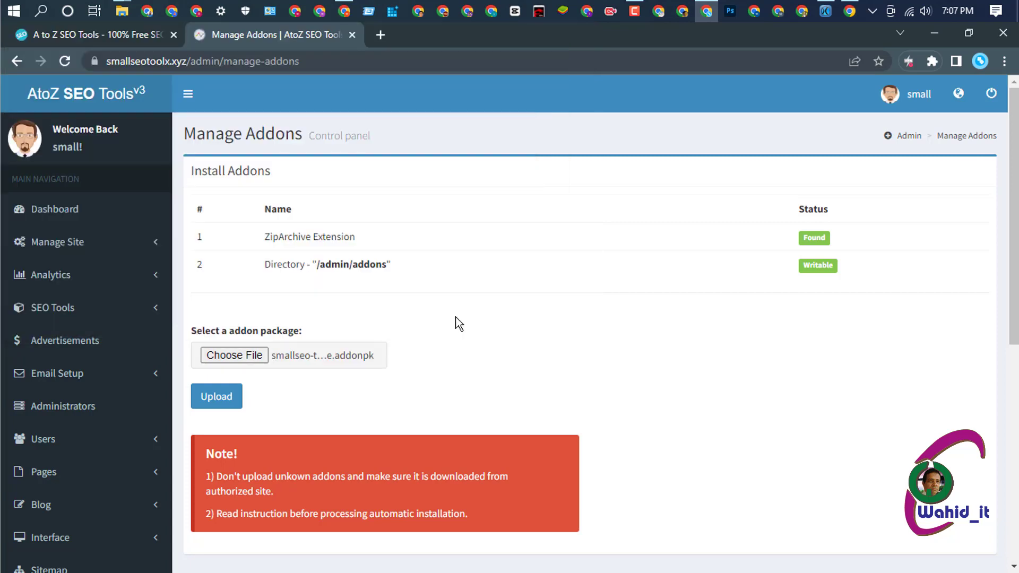
{"action": "left_click", "coordinate": [225, 400]}
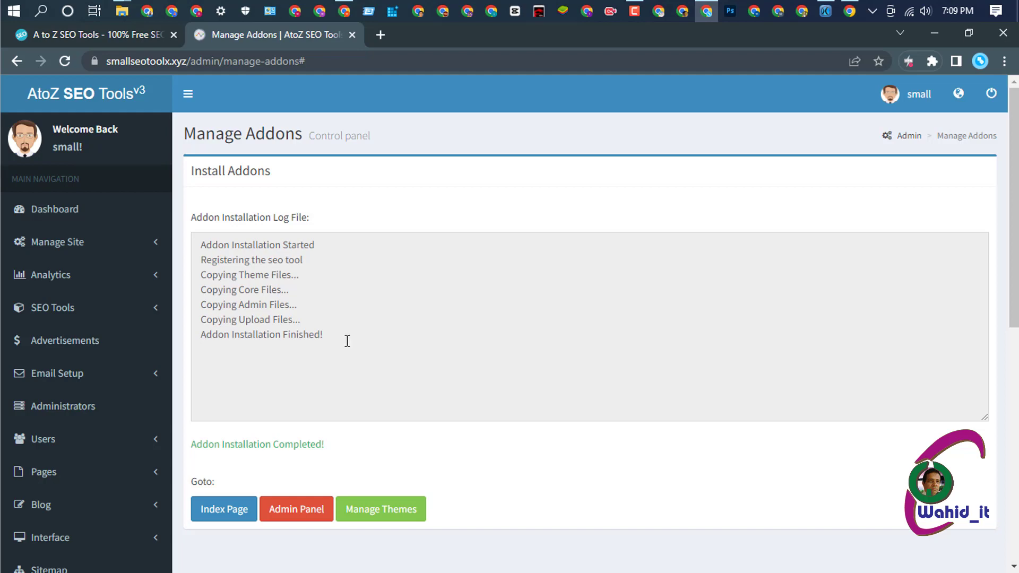
{"action": "left_click", "coordinate": [352, 331]}
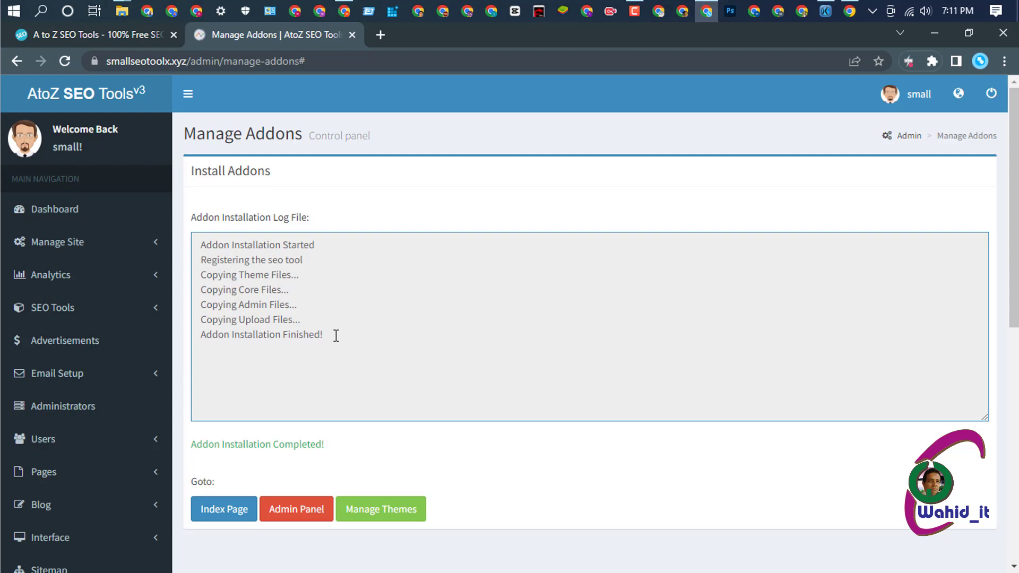
- Apply SmallSEO Theme in Manage Themes and confirm it as the default template
{"action": "left_click", "coordinate": [376, 513]}
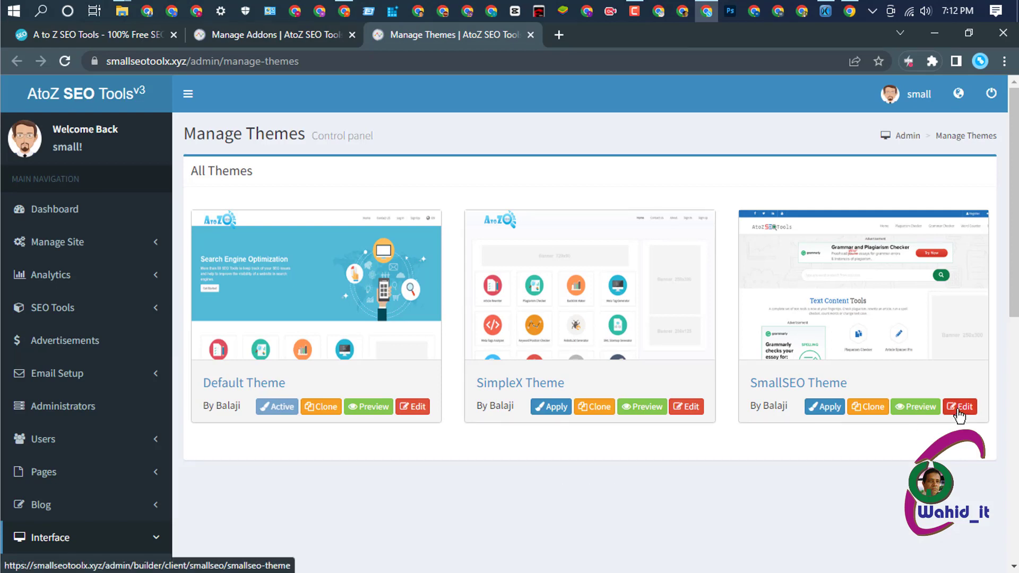
{"action": "left_click", "coordinate": [823, 413]}
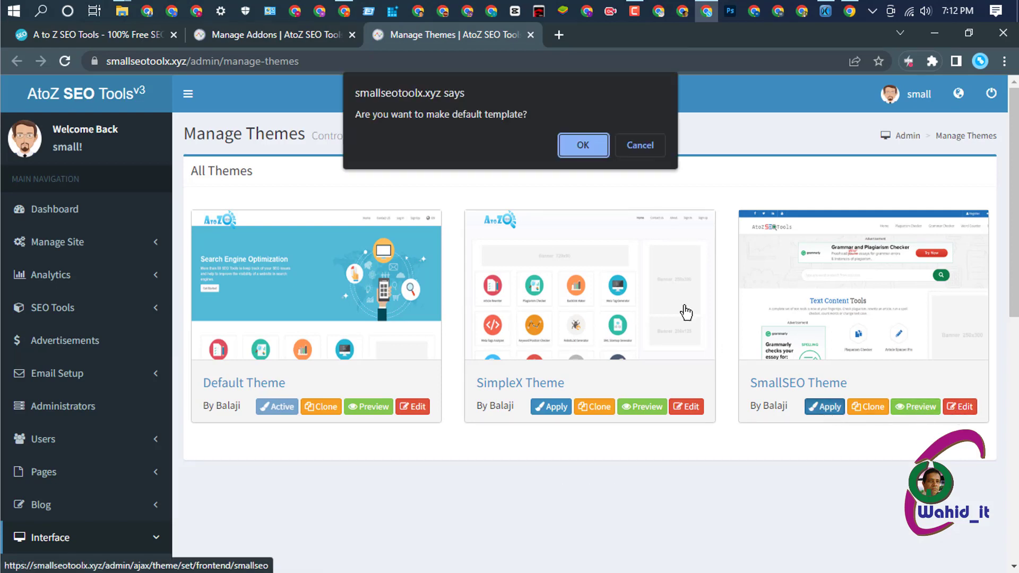
{"action": "left_click", "coordinate": [586, 143]}
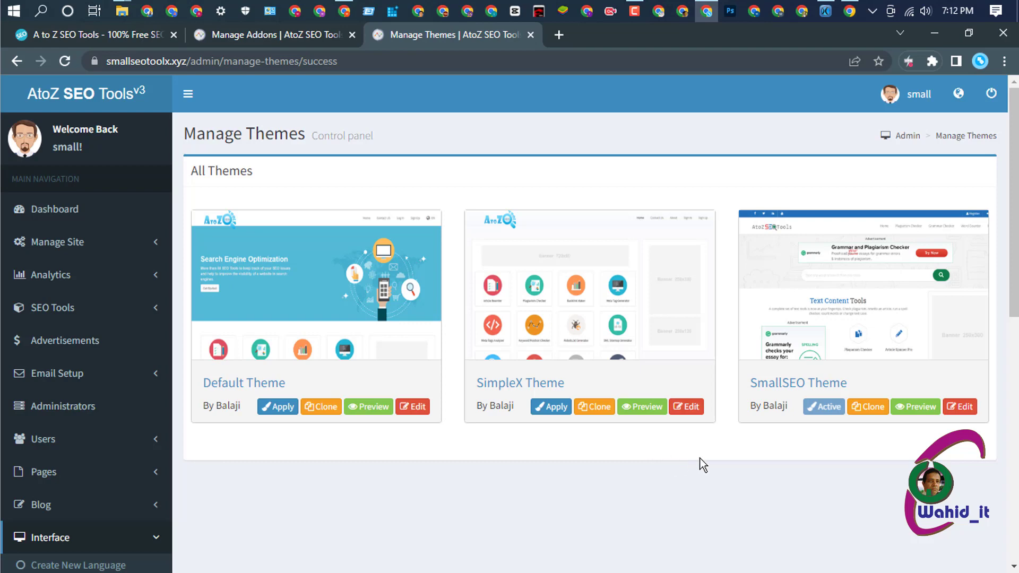
- Open SmallSEO theme settings and turn on the language switcher and sidebar search bar
{"action": "left_click", "coordinate": [963, 408]}
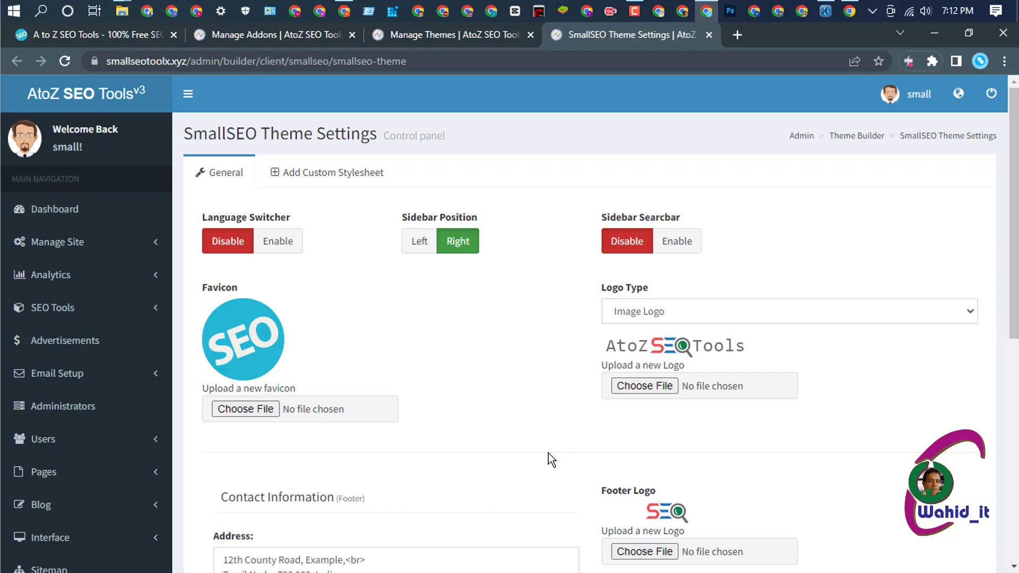
{"action": "left_click", "coordinate": [278, 245]}
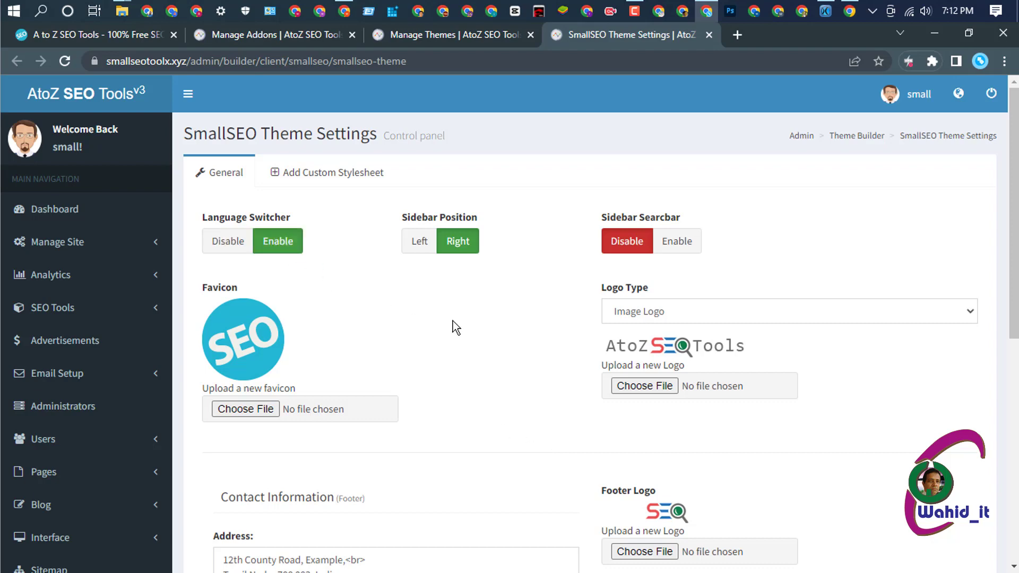
{"action": "left_click", "coordinate": [680, 245]}
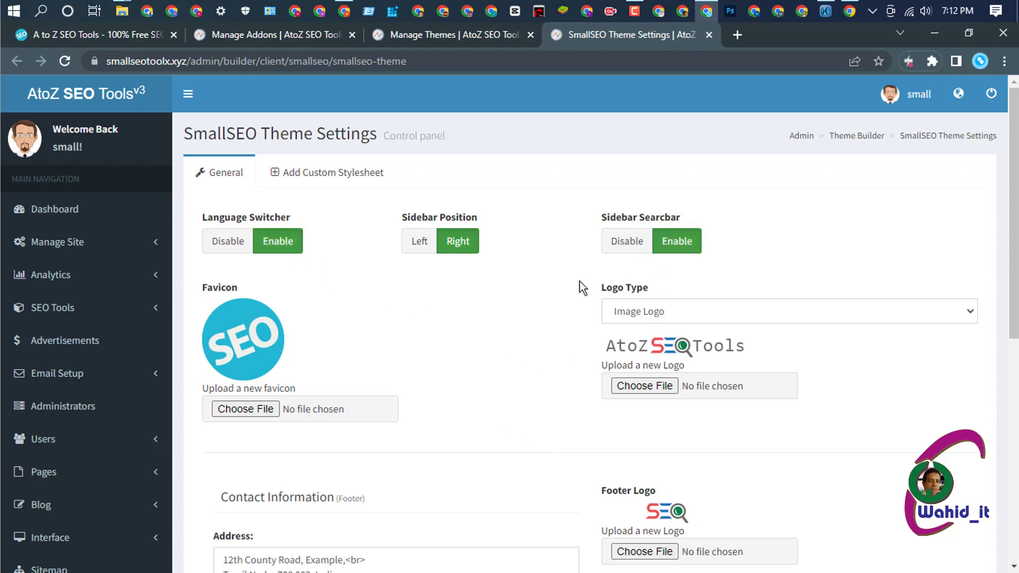
{"action": "scroll", "coordinate": [457, 338], "scroll_direction": "down", "scroll_amount": 1}
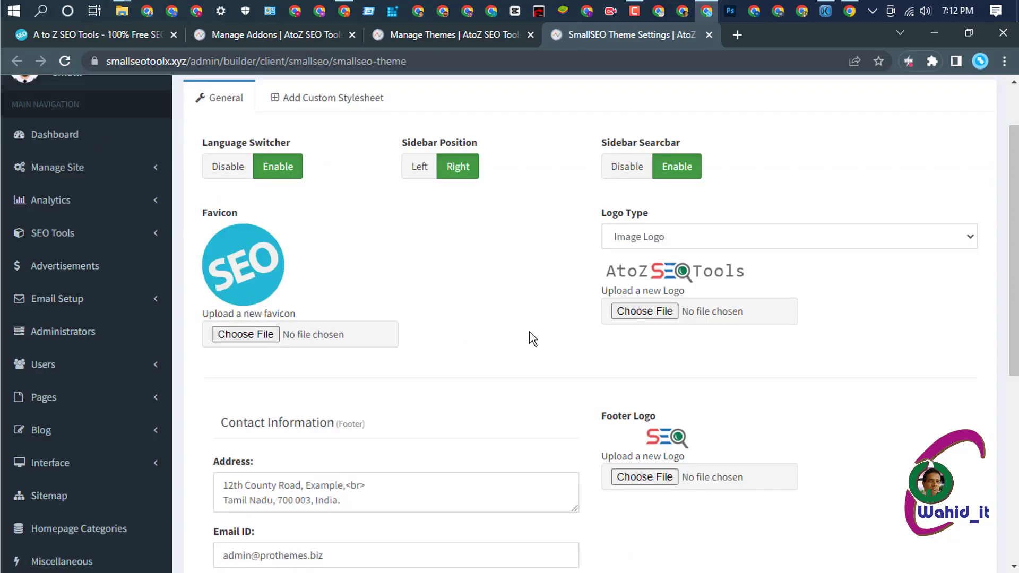
- Choose smallseotoolx.png from the Desktop as the header logo
{"action": "left_click", "coordinate": [648, 314]}
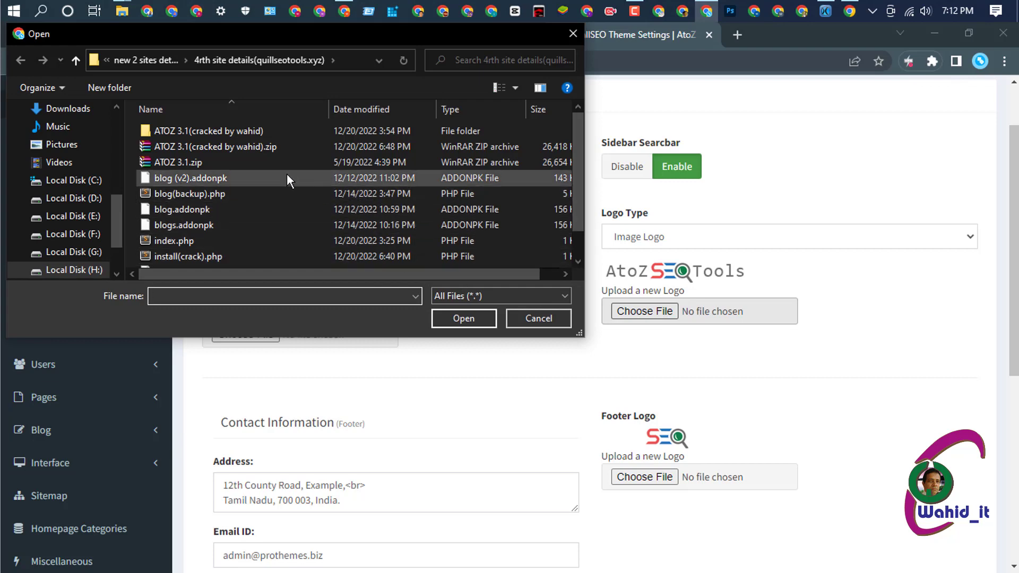
{"action": "scroll", "coordinate": [281, 175], "scroll_direction": "down", "scroll_amount": 1}
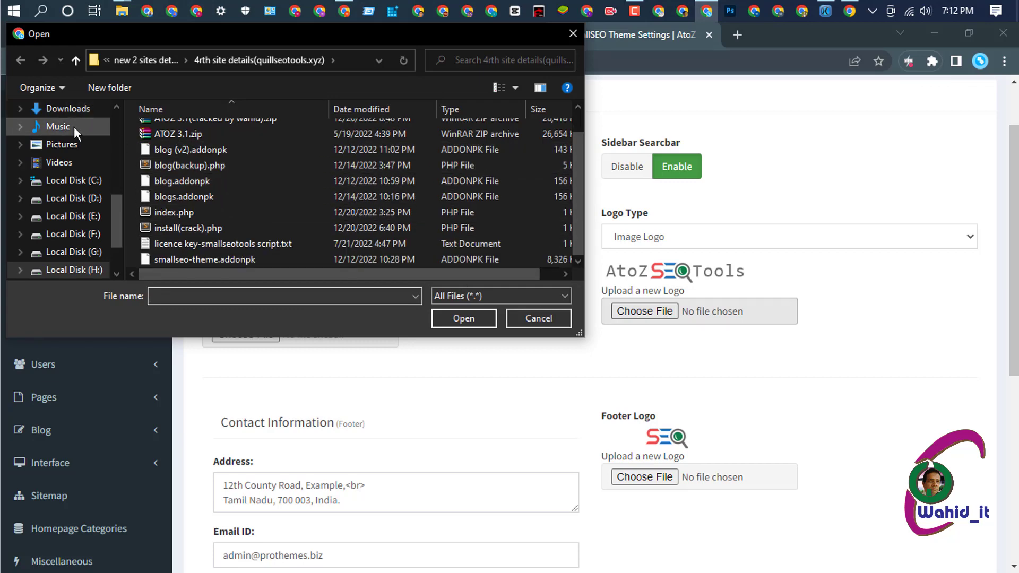
{"action": "scroll", "coordinate": [75, 126], "scroll_direction": "up", "scroll_amount": 2}
{"action": "left_click", "coordinate": [85, 110]}
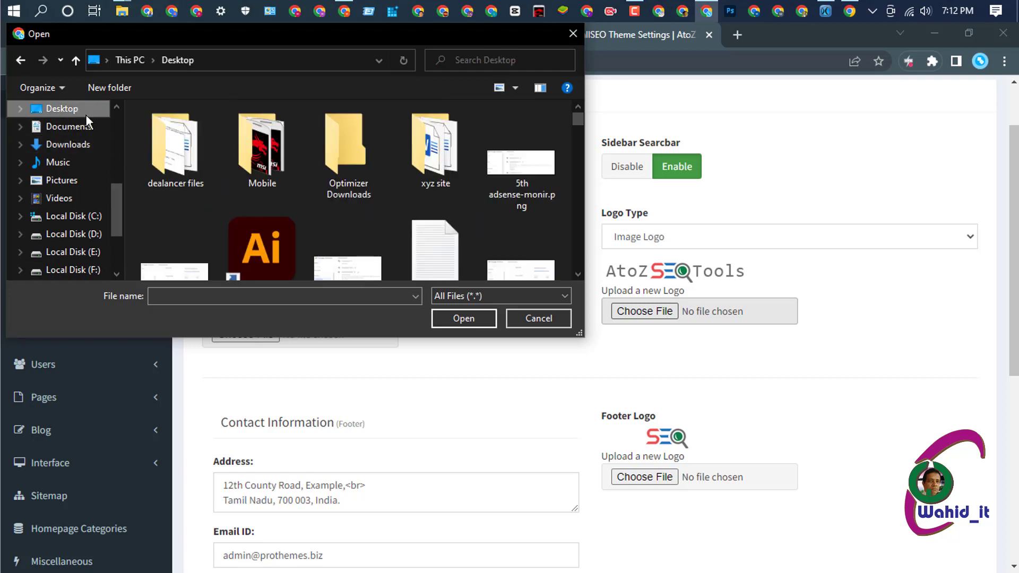
{"action": "scroll", "coordinate": [458, 216], "scroll_direction": "down", "scroll_amount": 2}
{"action": "scroll", "coordinate": [458, 217], "scroll_direction": "down", "scroll_amount": 5}
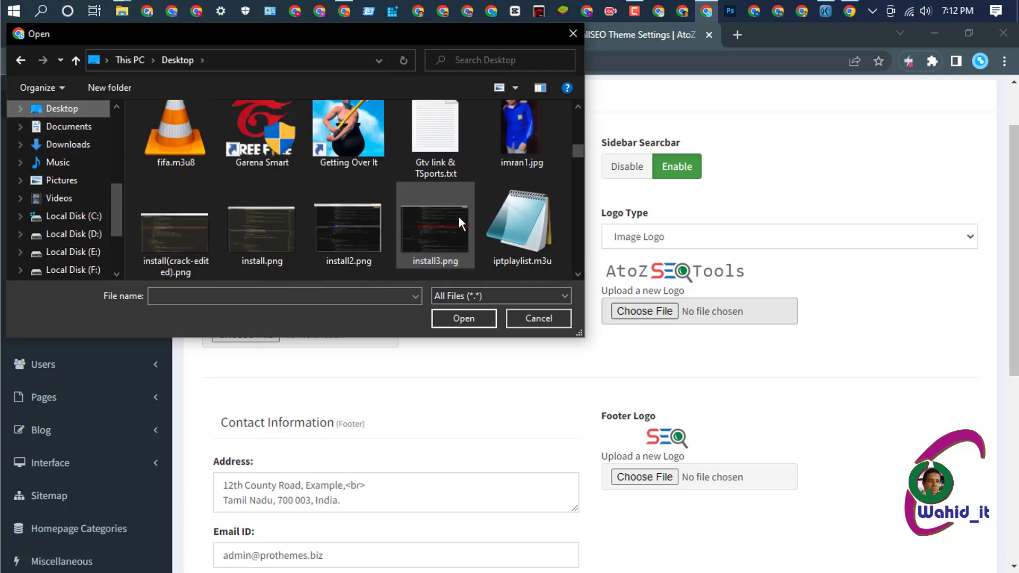
{"action": "scroll", "coordinate": [458, 216], "scroll_direction": "down", "scroll_amount": 3}
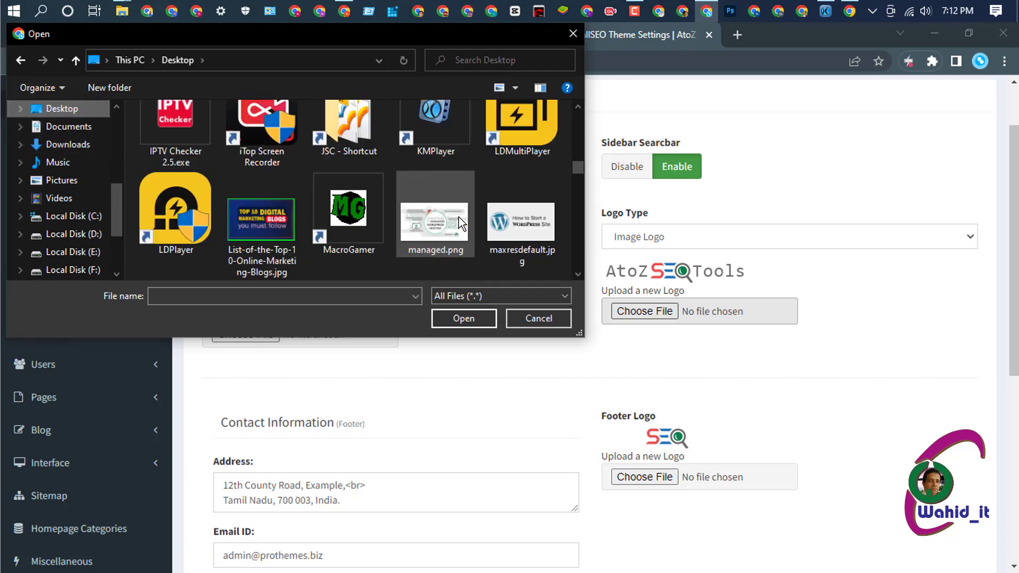
{"action": "scroll", "coordinate": [459, 218], "scroll_direction": "down", "scroll_amount": 3}
{"action": "scroll", "coordinate": [458, 218], "scroll_direction": "down", "scroll_amount": 3}
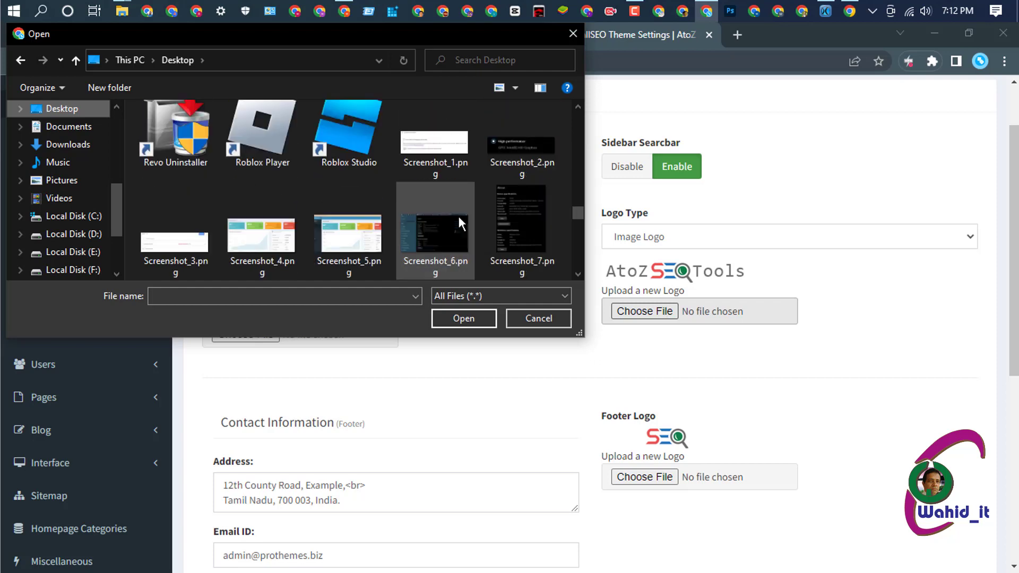
{"action": "scroll", "coordinate": [458, 218], "scroll_direction": "down", "scroll_amount": 3}
{"action": "scroll", "coordinate": [458, 217], "scroll_direction": "down", "scroll_amount": 3}
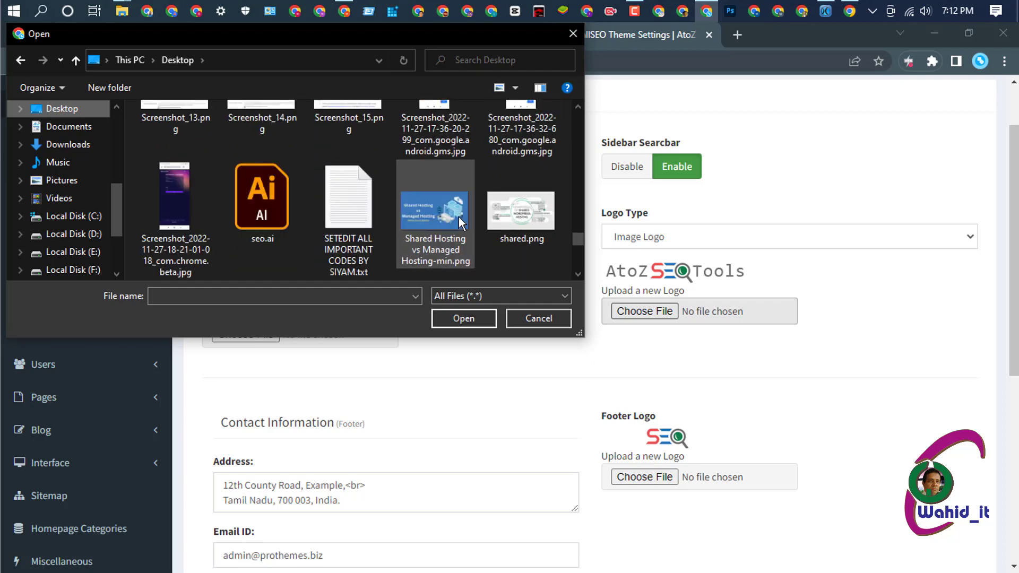
{"action": "scroll", "coordinate": [458, 217], "scroll_direction": "down", "scroll_amount": 3}
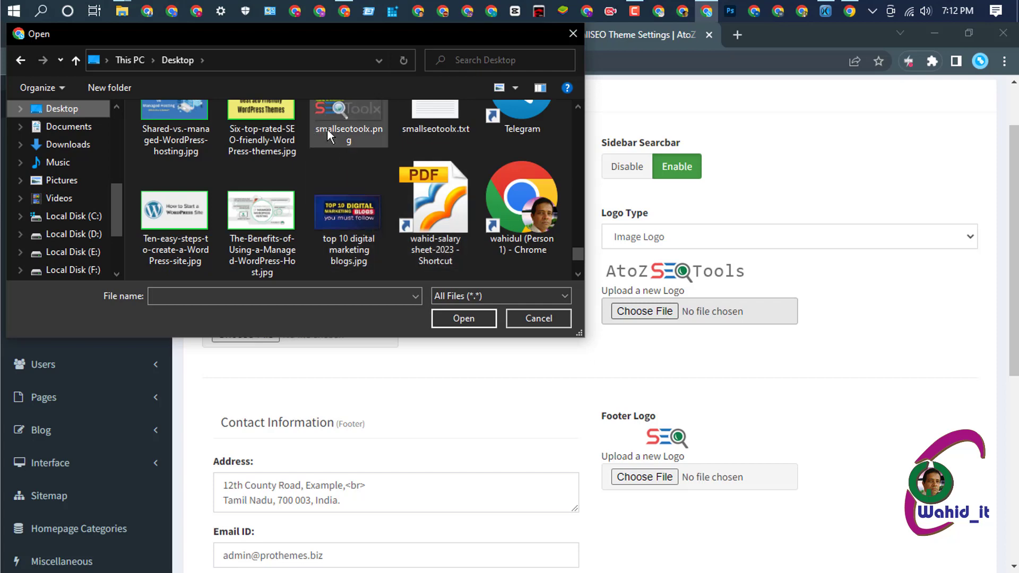
{"action": "left_click", "coordinate": [356, 114]}
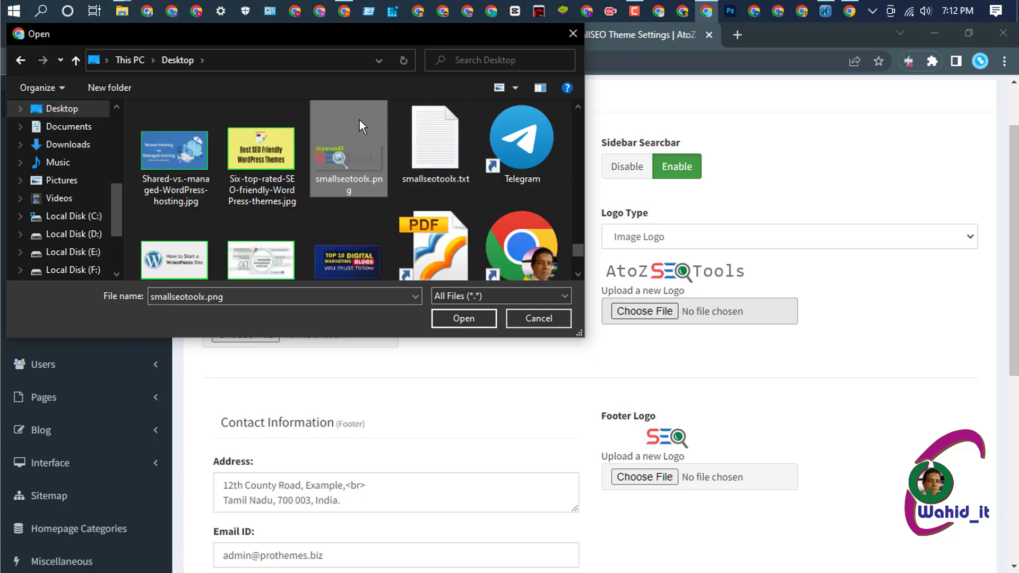
{"action": "left_click", "coordinate": [464, 319]}
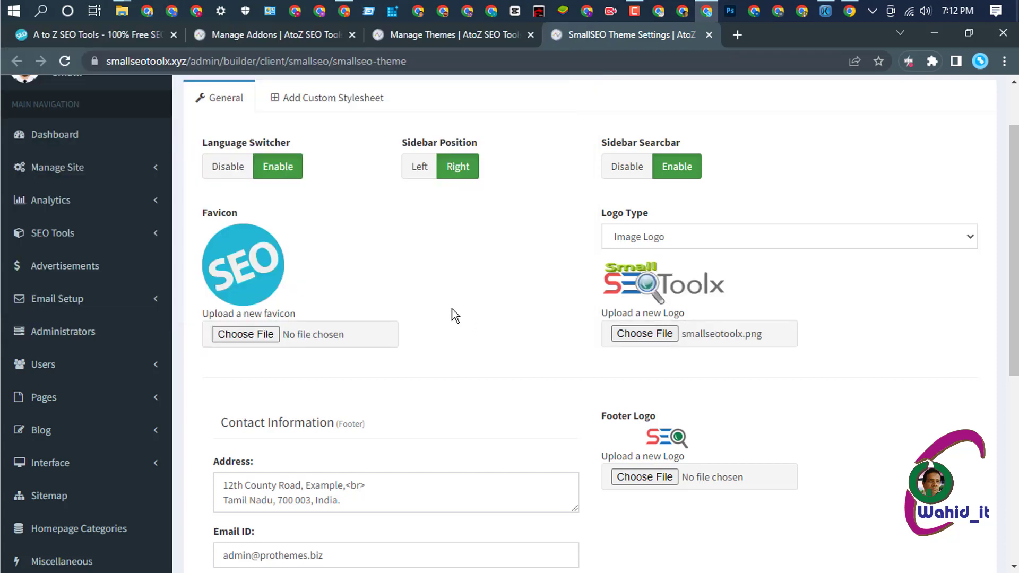
- Choose smallseotoolx.png as the footer logo too
{"action": "scroll", "coordinate": [579, 320], "scroll_direction": "down", "scroll_amount": 1}
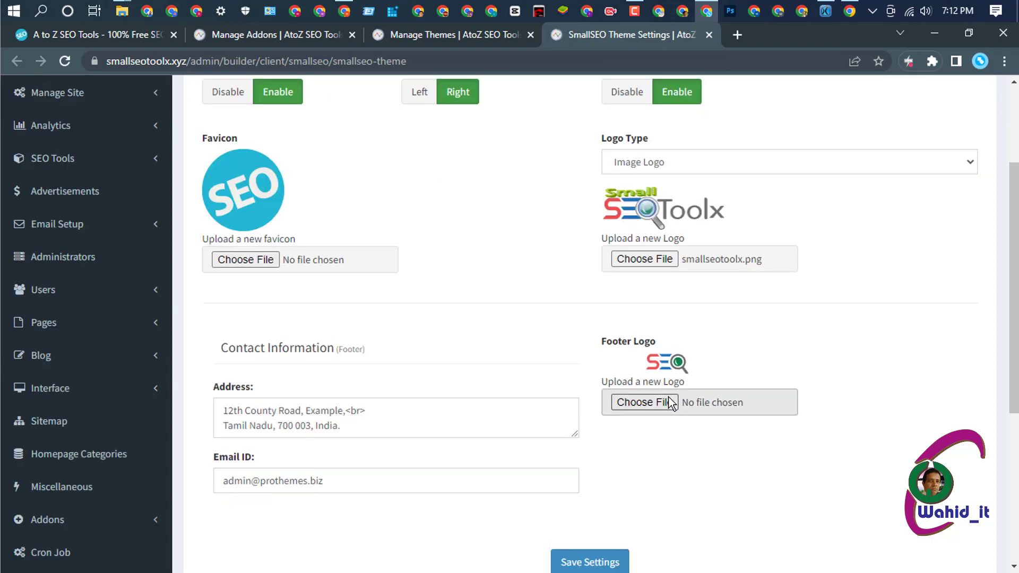
{"action": "left_click", "coordinate": [647, 402]}
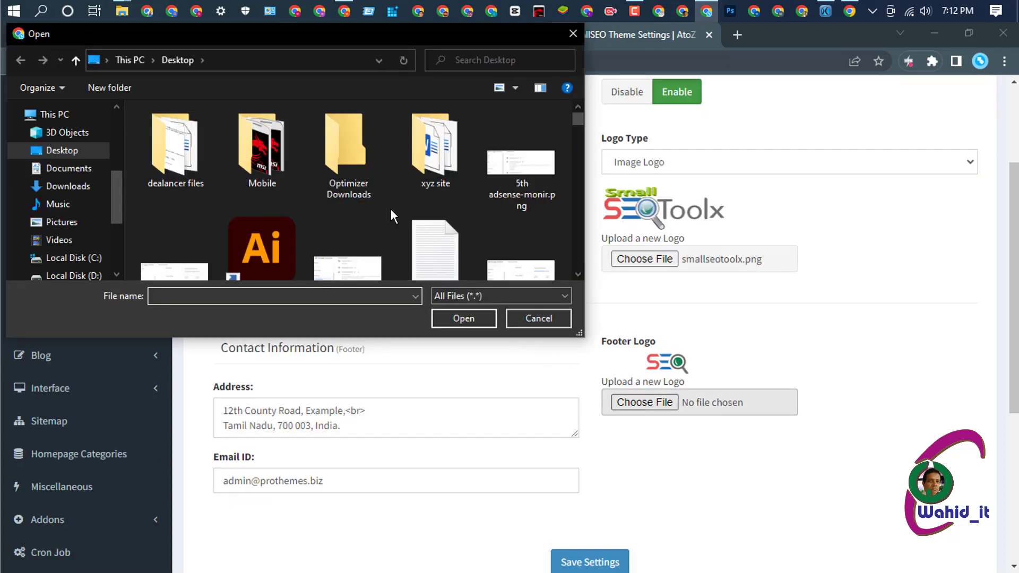
{"action": "scroll", "coordinate": [391, 209], "scroll_direction": "down", "scroll_amount": 10}
{"action": "scroll", "coordinate": [390, 209], "scroll_direction": "down", "scroll_amount": 10}
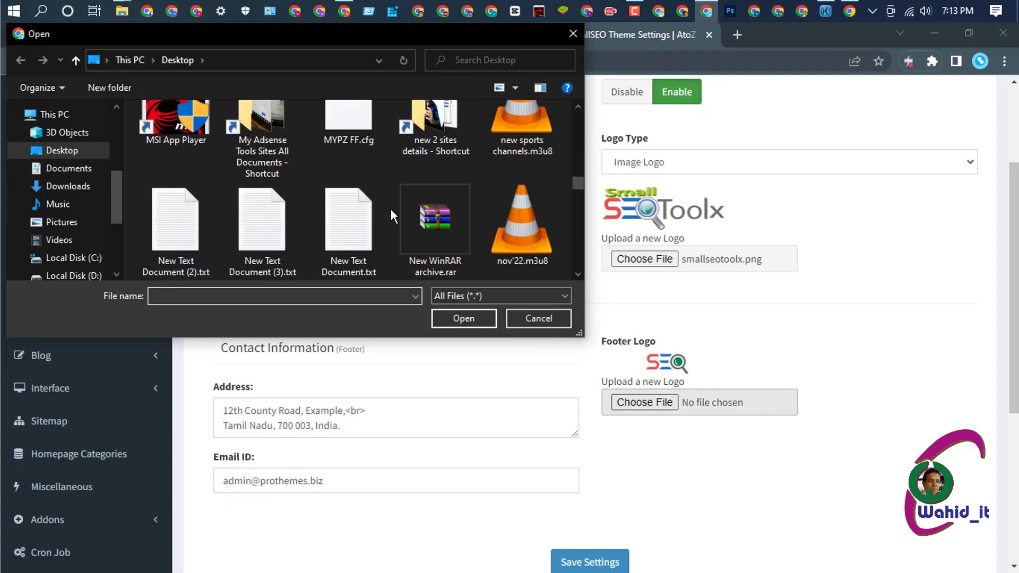
{"action": "scroll", "coordinate": [390, 209], "scroll_direction": "down", "scroll_amount": 10}
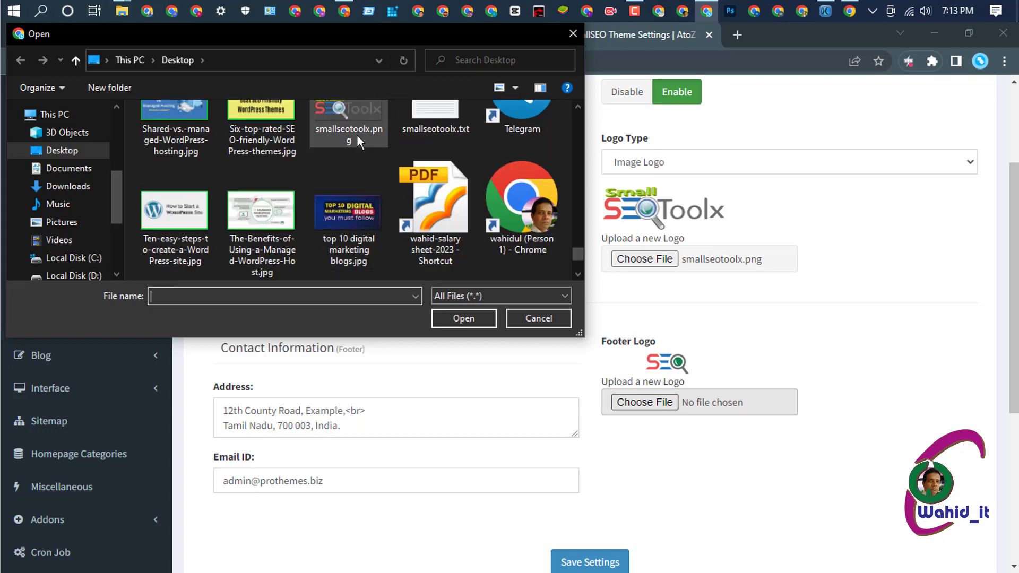
{"action": "left_click", "coordinate": [352, 116]}
{"action": "left_click", "coordinate": [457, 321]}
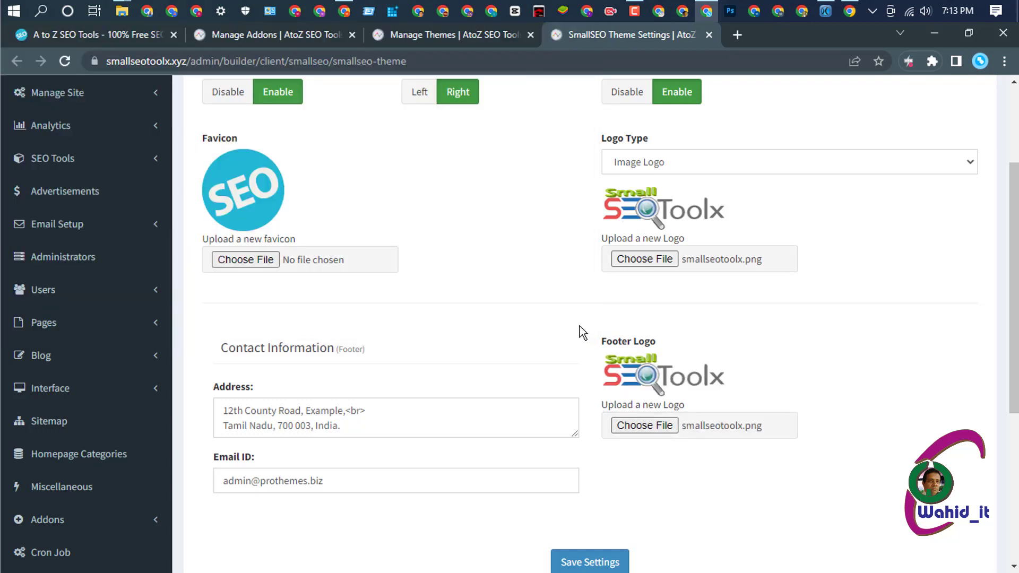
{"action": "scroll", "coordinate": [579, 333], "scroll_direction": "down", "scroll_amount": 1}
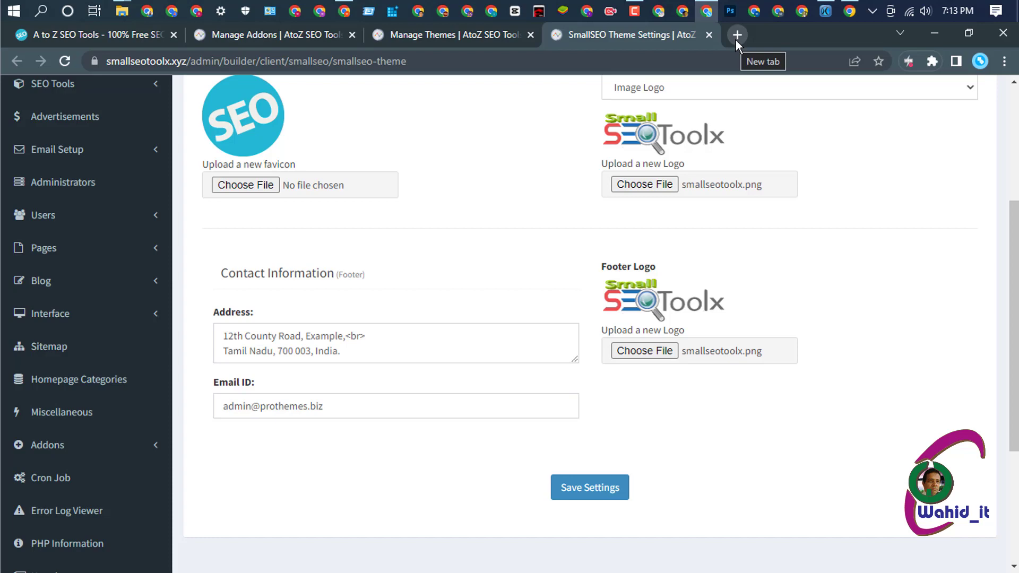
- Open Gmail in a new tab, copy the account's e-mail address, and return to theme settings
{"action": "left_click", "coordinate": [737, 35]}
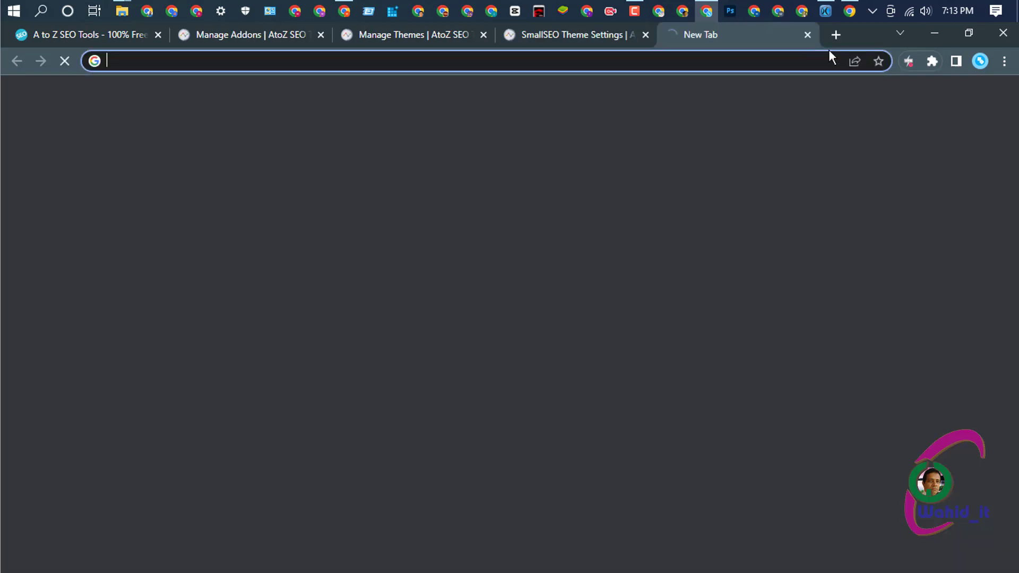
{"action": "left_click", "coordinate": [877, 100]}
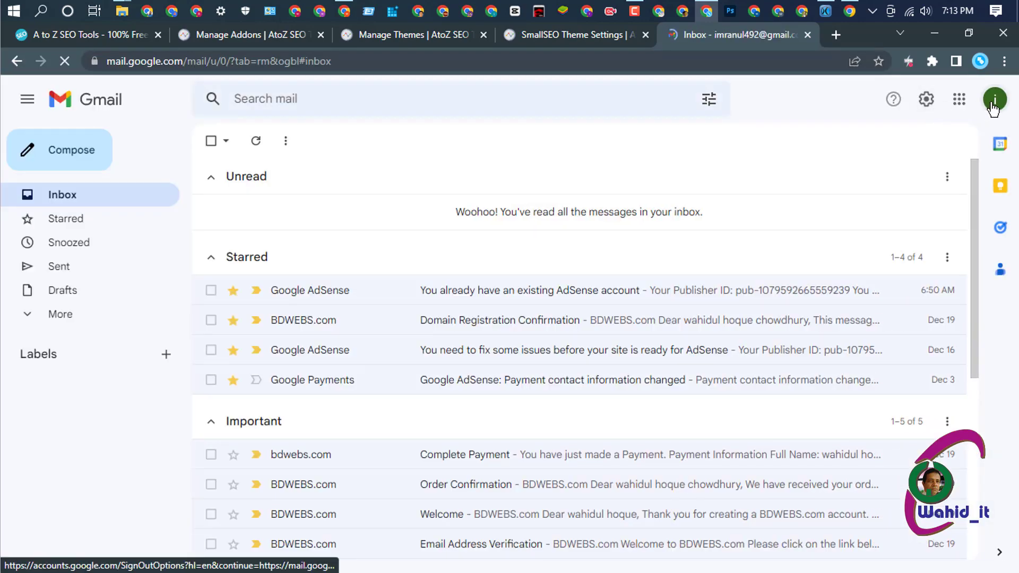
{"action": "left_click", "coordinate": [992, 105]}
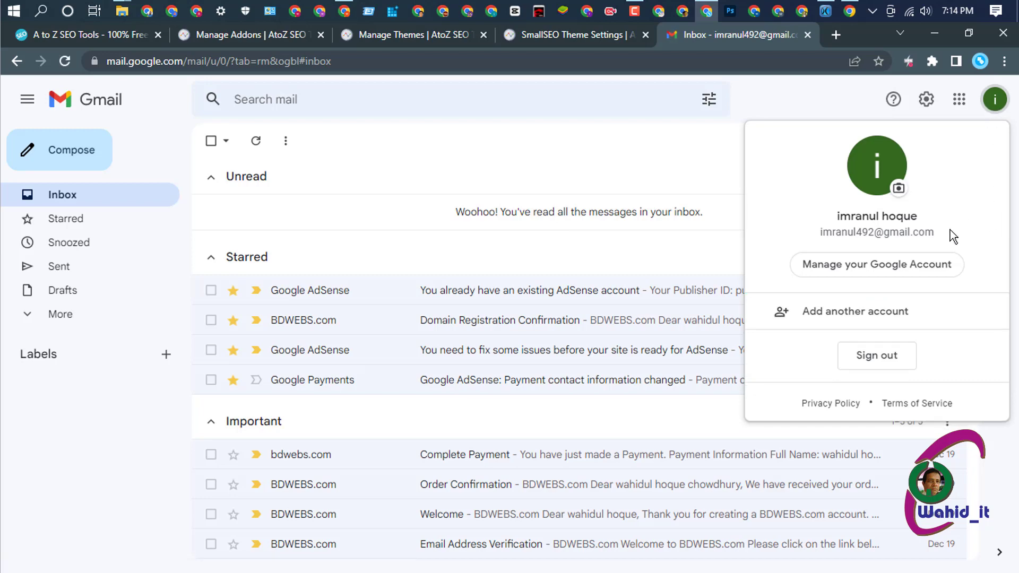
{"action": "left_click_drag", "start_coordinate": [950, 232], "coordinate": [820, 234]}
{"action": "key", "text": "ctrl+c"}
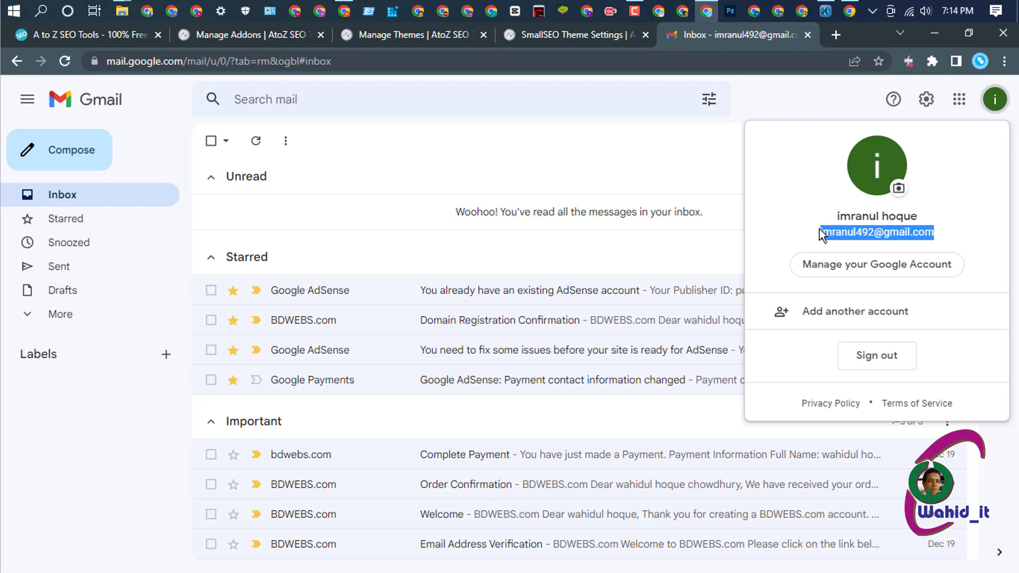
{"action": "left_click", "coordinate": [561, 31]}
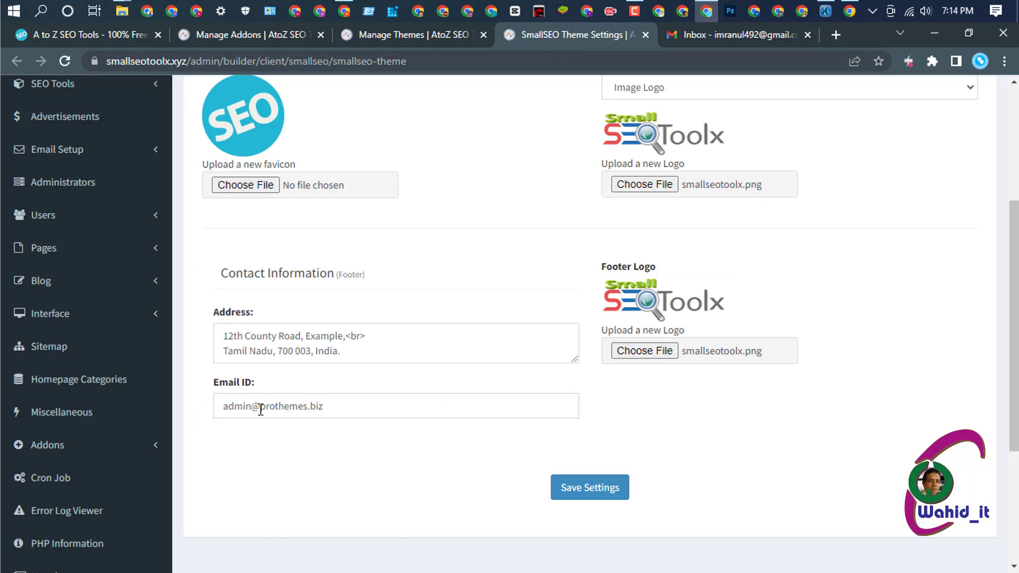
- Replace prothemes.biz in the contact Email ID with smallseotoolx.xyz copied from the address bar
{"action": "left_click_drag", "start_coordinate": [260, 409], "coordinate": [352, 406]}
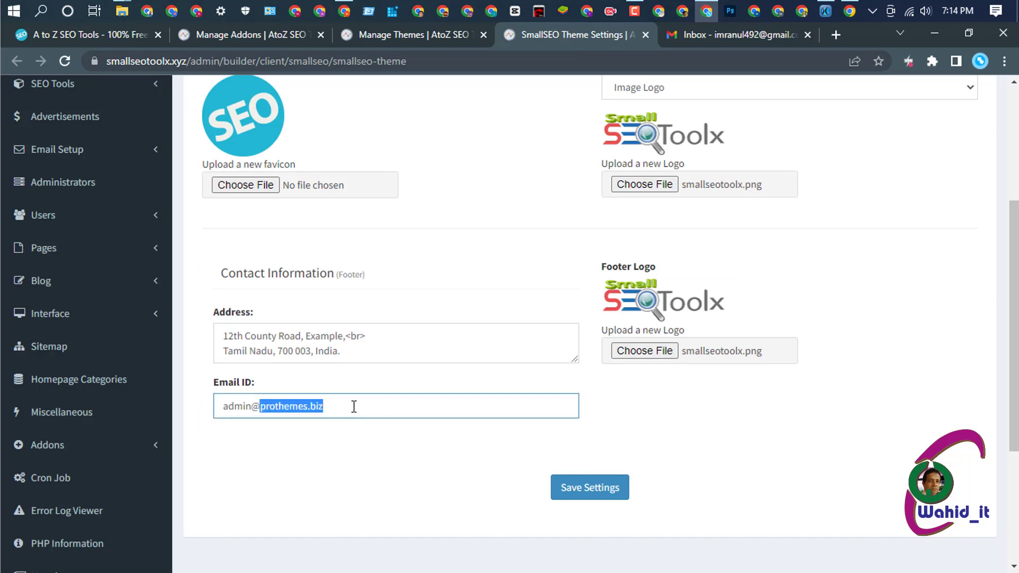
{"action": "key", "text": "ctrl+v"}
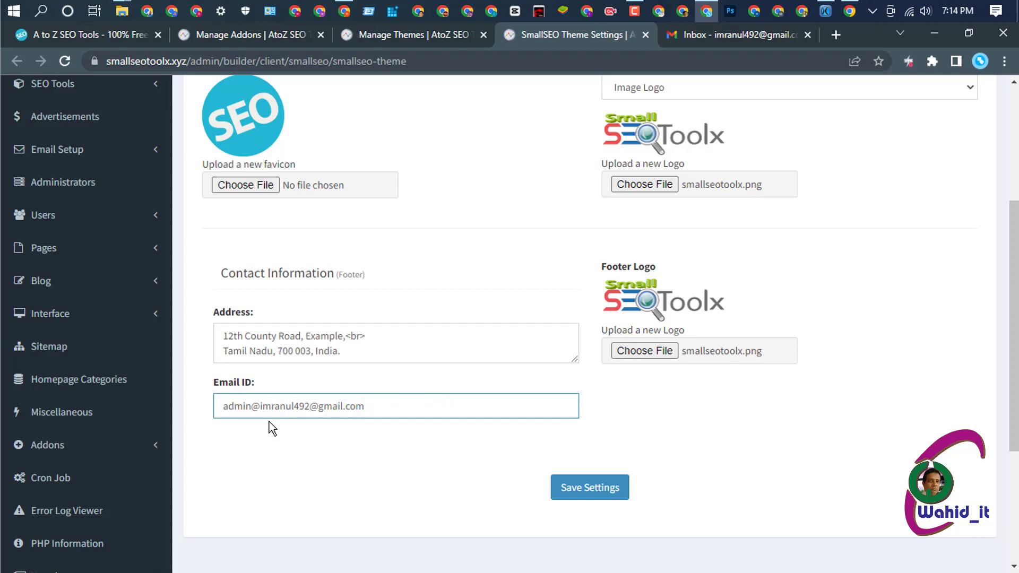
{"action": "key", "text": "ctrl+z"}
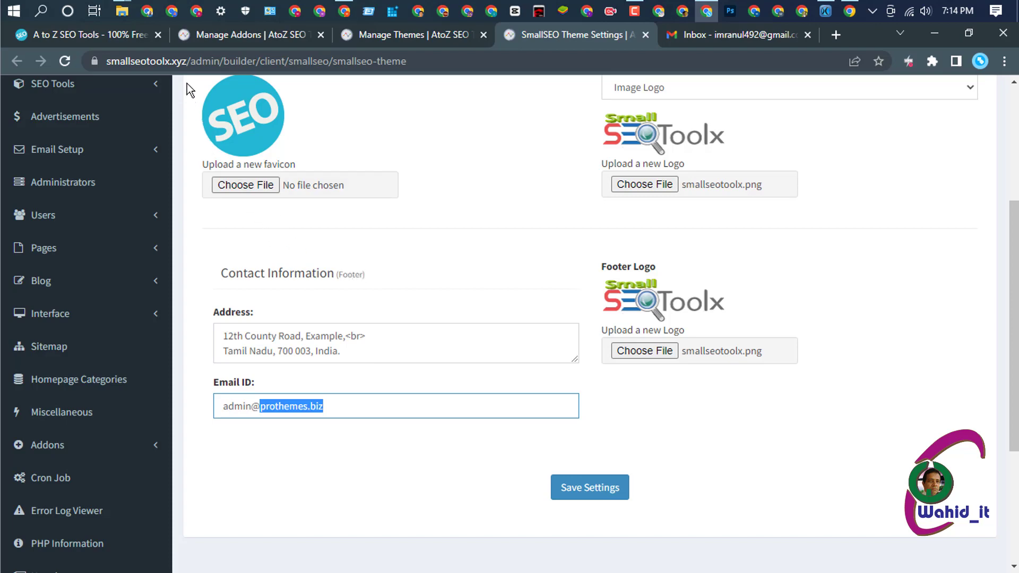
{"action": "left_click_drag", "start_coordinate": [187, 61], "coordinate": [94, 61]}
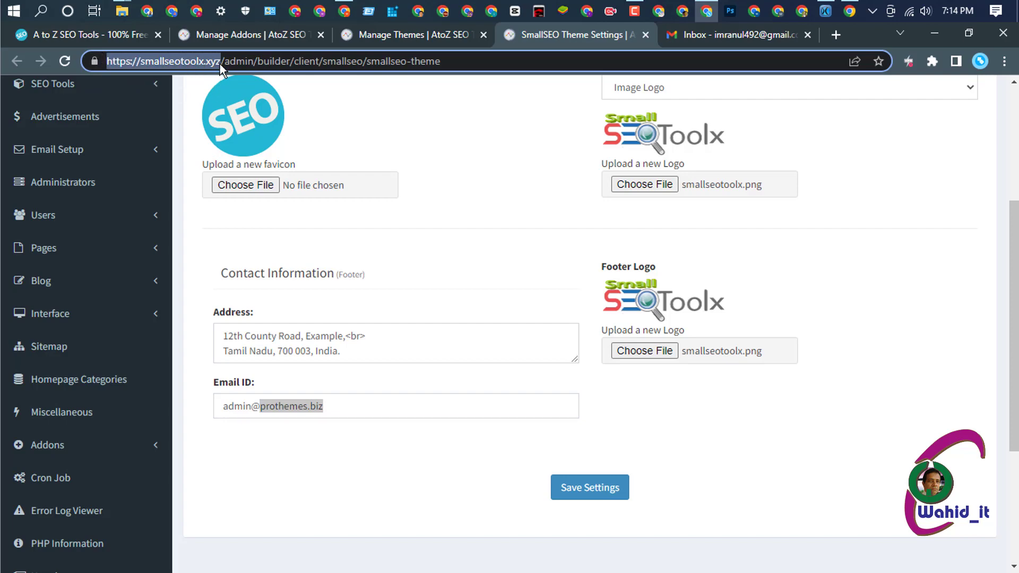
{"action": "left_click_drag", "start_coordinate": [220, 59], "coordinate": [143, 68]}
{"action": "key", "text": "ctrl+c"}
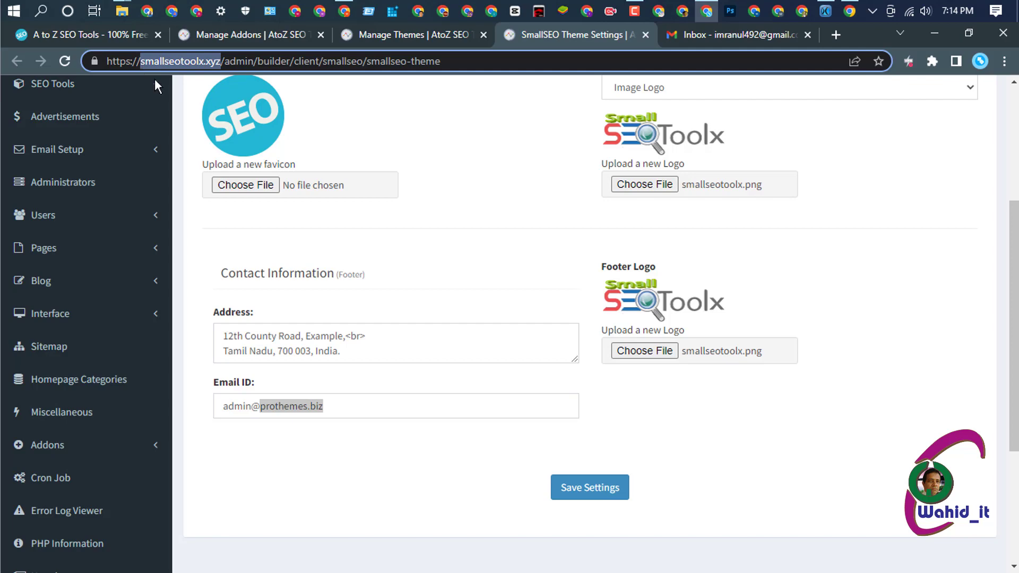
{"action": "left_click", "coordinate": [339, 402]}
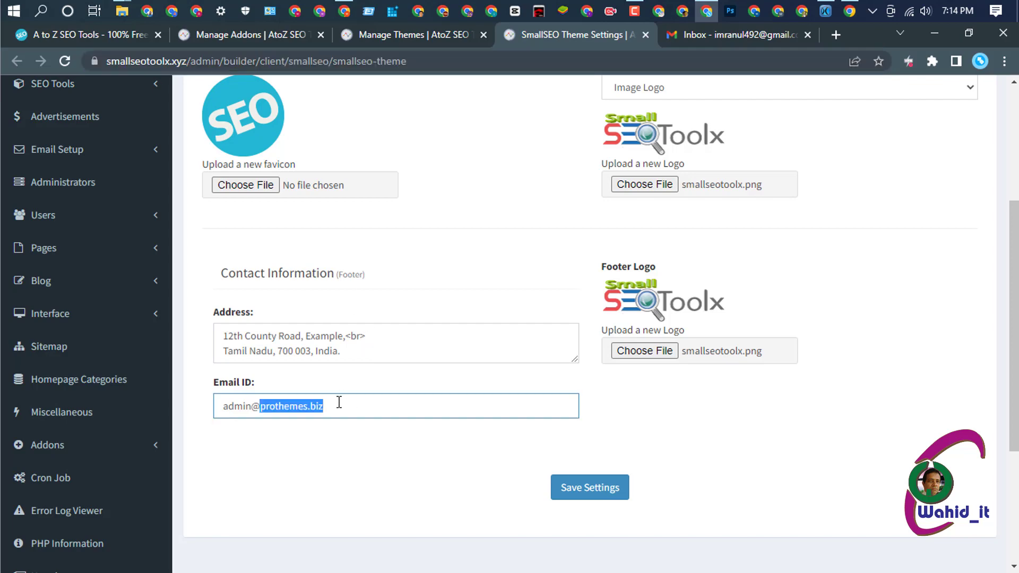
{"action": "key", "text": "ctrl+v"}
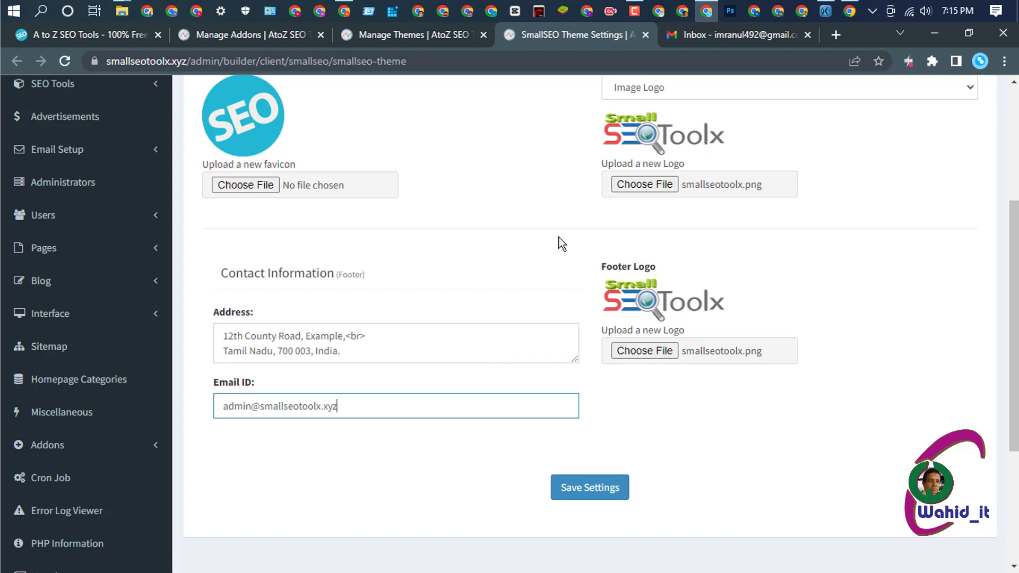
- Open a new Chrome tab on the Google start page and close the extra window that appeared
{"action": "left_click", "coordinate": [830, 36]}
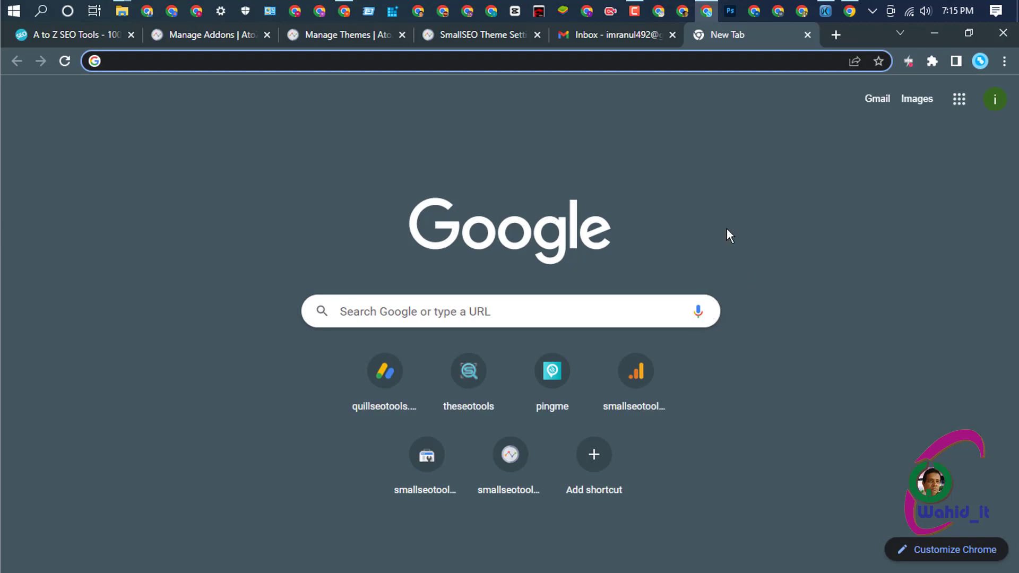
{"action": "left_click", "coordinate": [655, 15]}
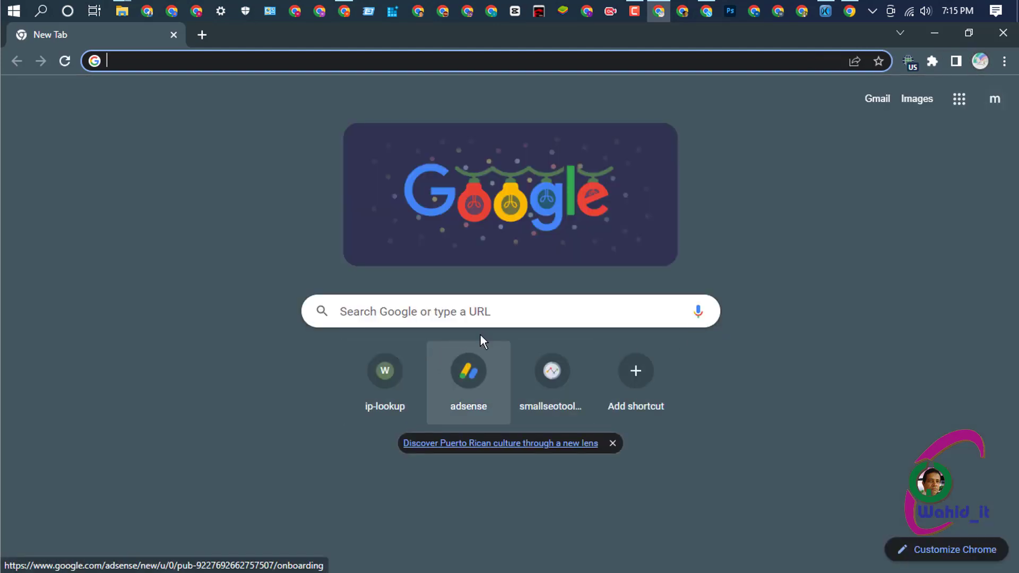
{"action": "left_click", "coordinate": [1004, 35]}
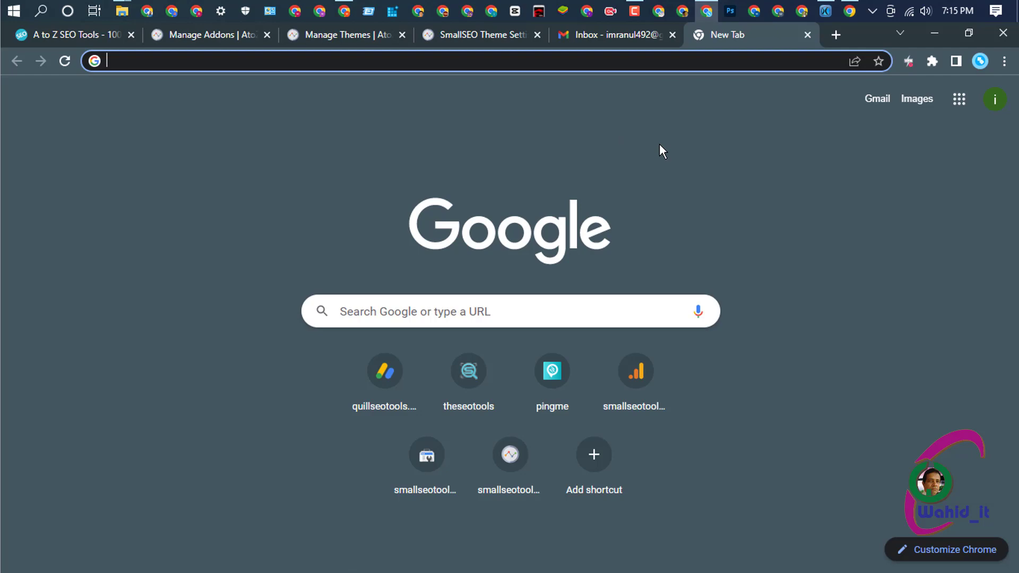
- Search Google for 'us fake address generator new york' and open the first result in a new tab
{"action": "type", "text": "usa "}
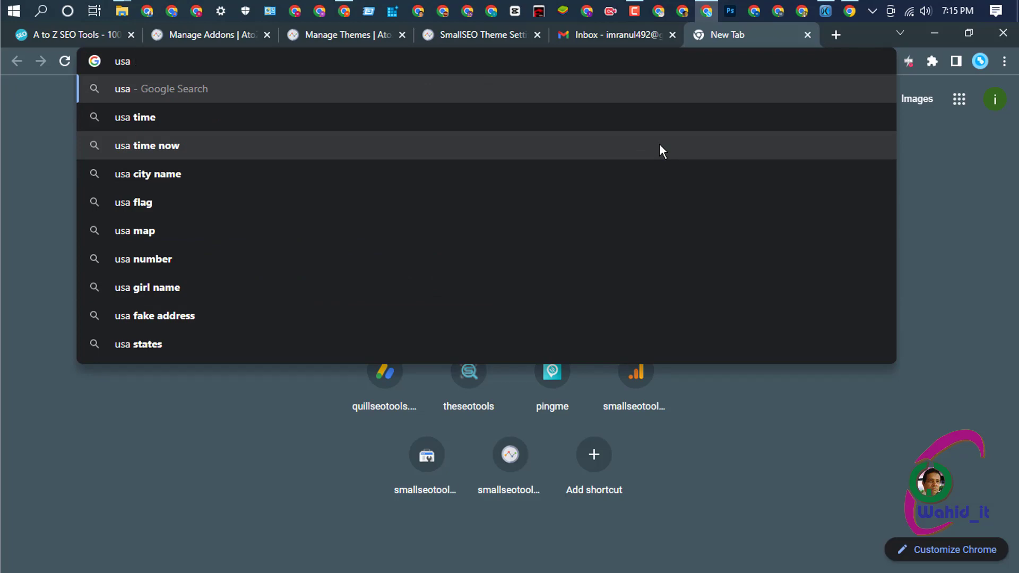
{"action": "type", "text": "fake "}
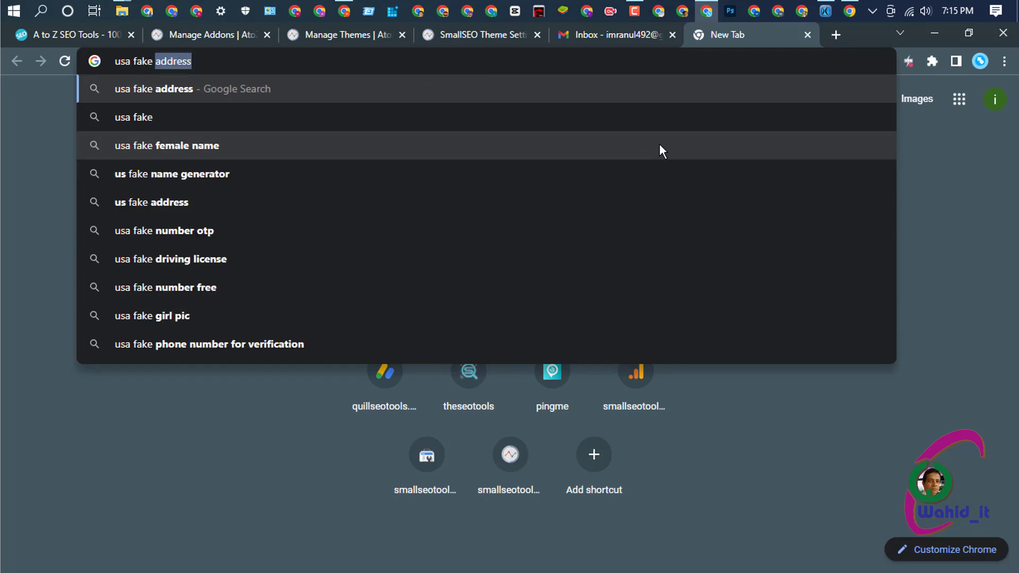
{"action": "type", "text": "addres"}
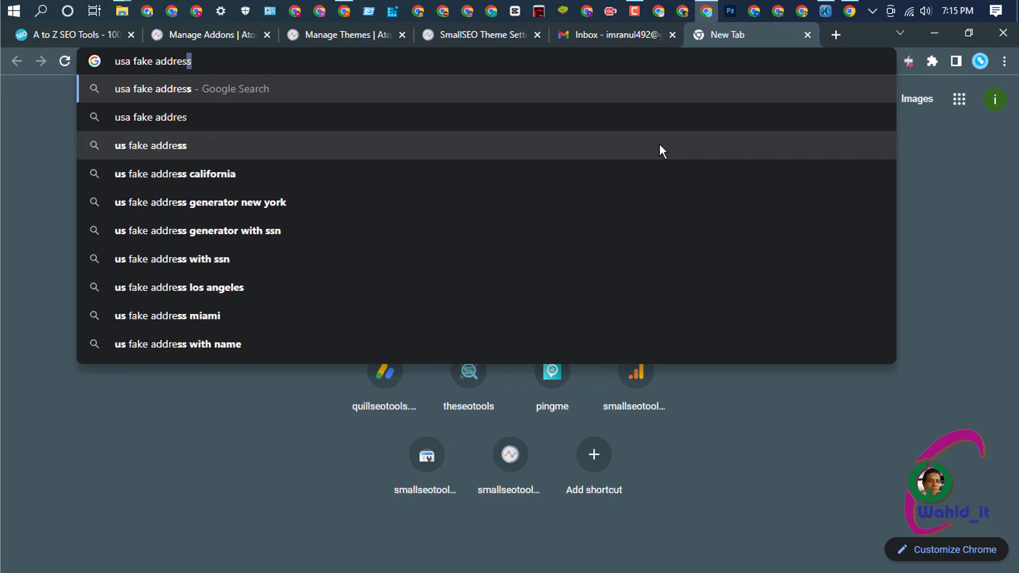
{"action": "type", "text": "s"}
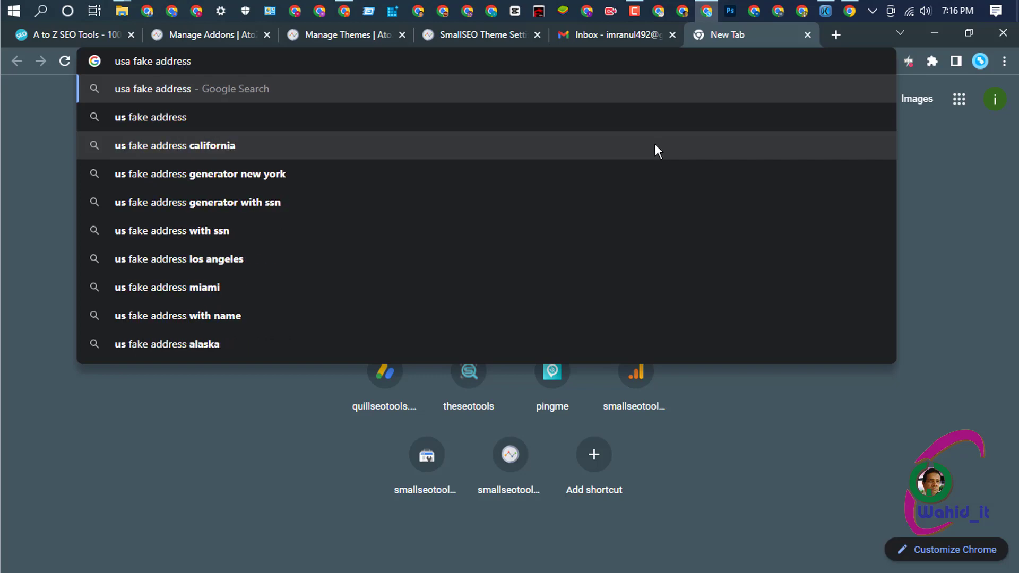
{"action": "left_click", "coordinate": [236, 173]}
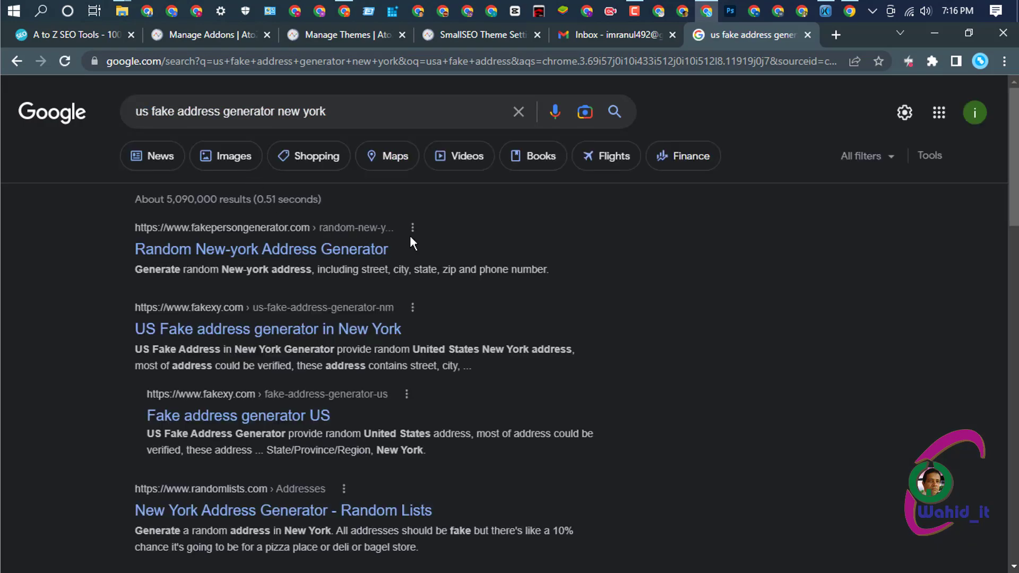
{"action": "left_click", "coordinate": [357, 253]}
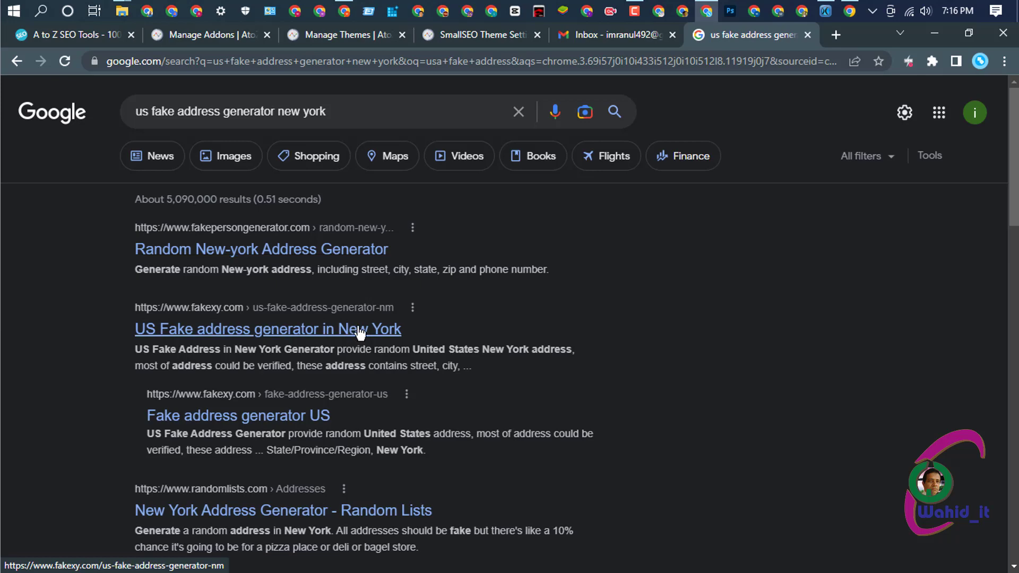
{"action": "right_click", "coordinate": [365, 257]}
{"action": "left_click", "coordinate": [421, 262]}
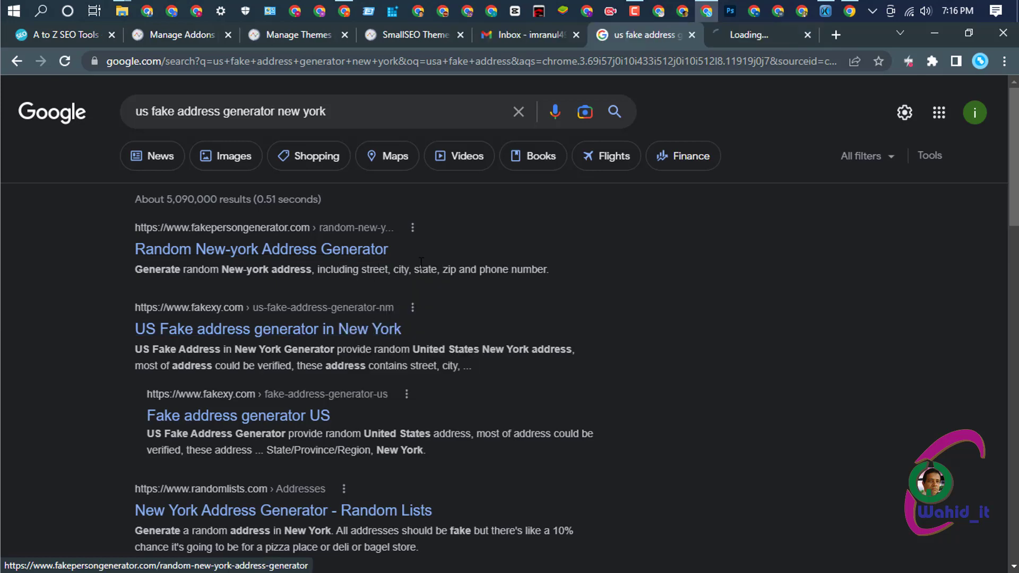
{"action": "left_click", "coordinate": [742, 35]}
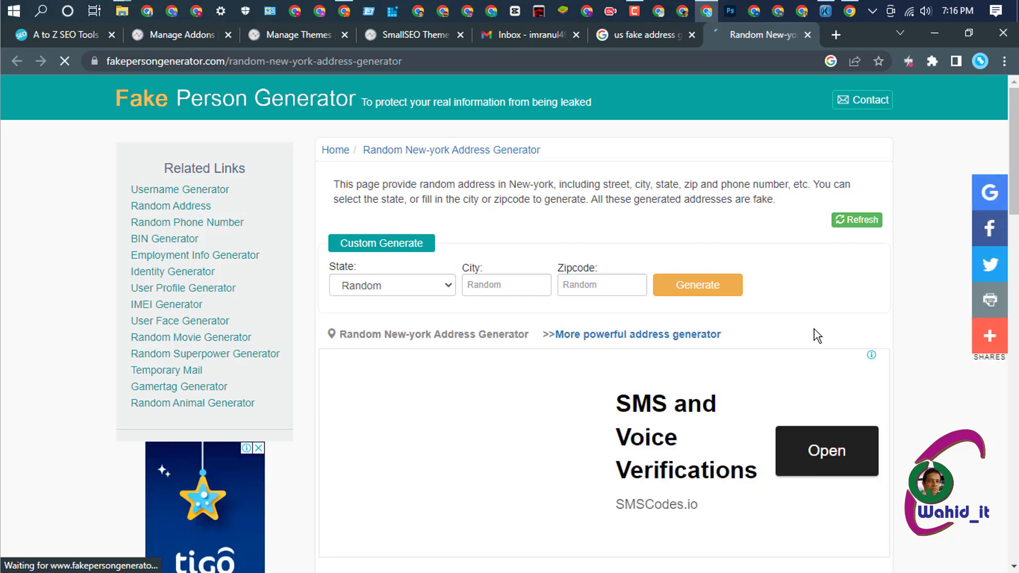
- Copy the generated Albany, NY street address and return to the SmallSEO theme settings tab
{"action": "scroll", "coordinate": [815, 328], "scroll_direction": "down", "scroll_amount": 10}
{"action": "scroll", "coordinate": [816, 327], "scroll_direction": "up", "scroll_amount": 2}
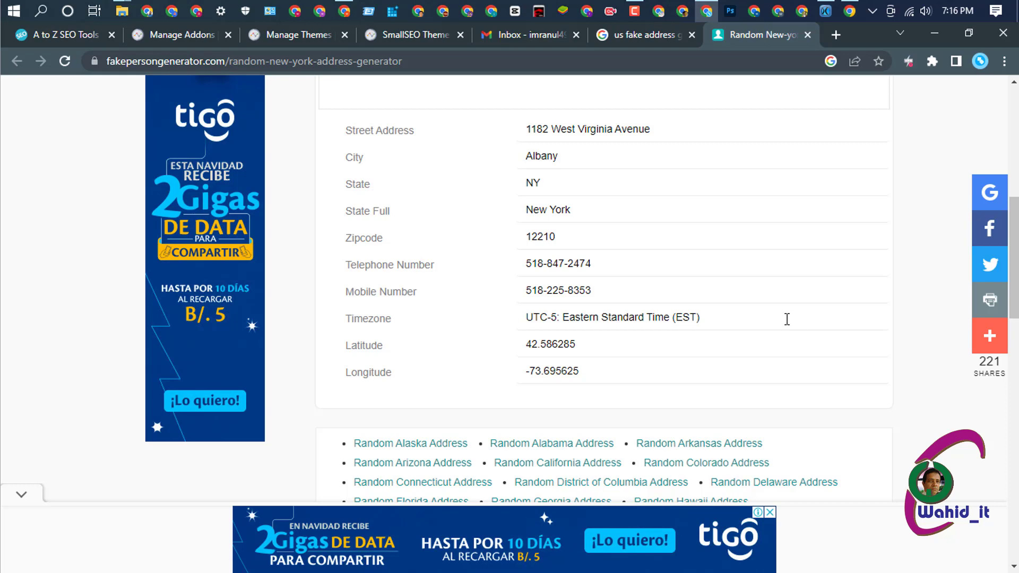
{"action": "left_click", "coordinate": [668, 131]}
{"action": "key", "text": "ctrl+c"}
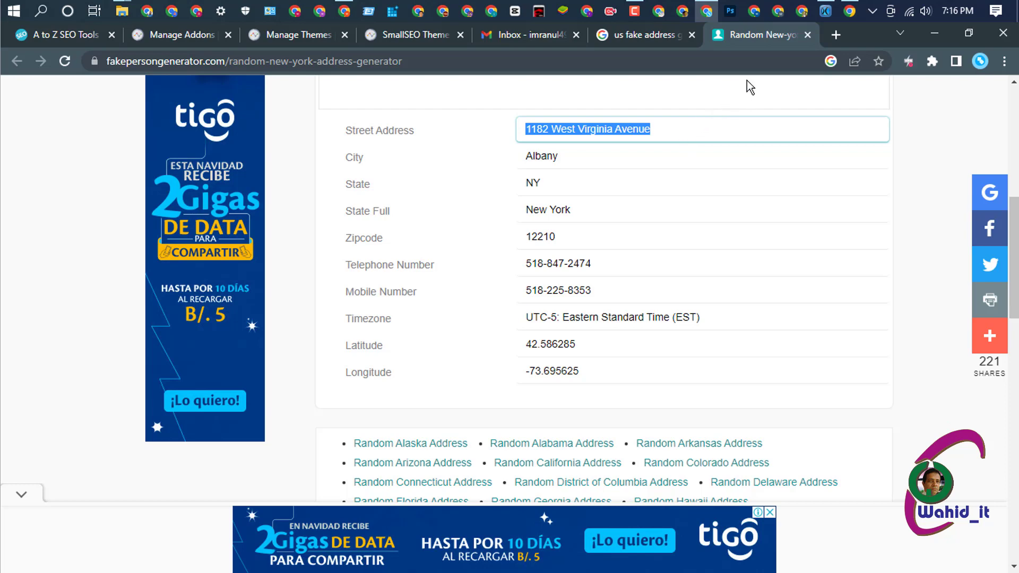
{"action": "left_click", "coordinate": [410, 32]}
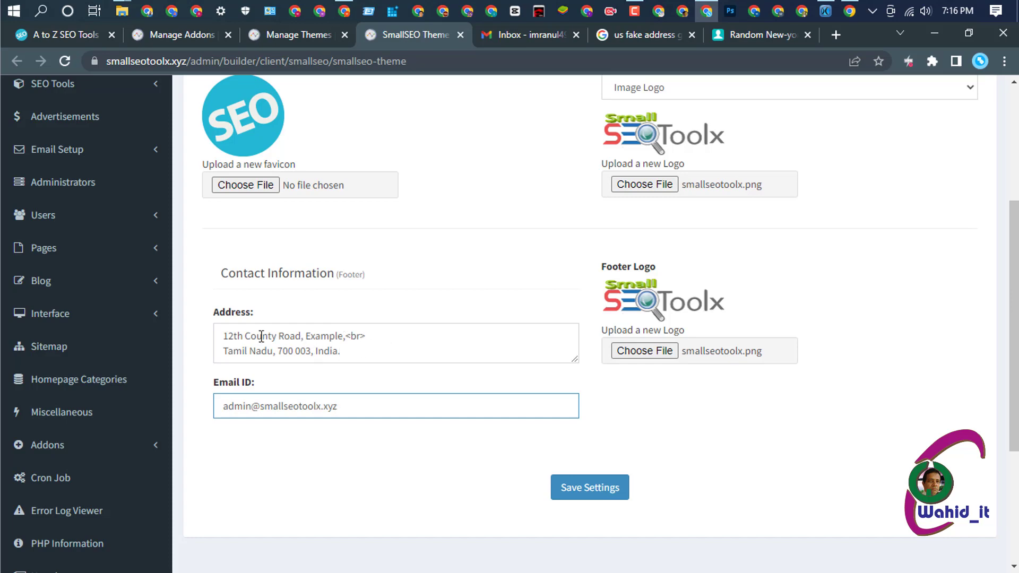
- Paste the generated street address and city as a new first line of the footer Address
{"action": "left_click", "coordinate": [223, 335]}
{"action": "key", "text": "Return"}
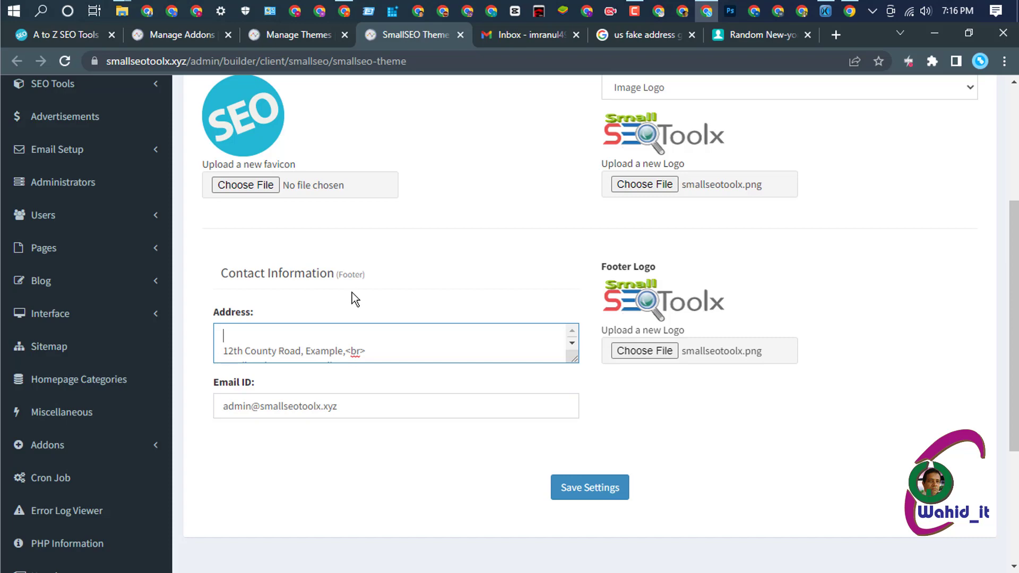
{"action": "key", "text": "ctrl+v"}
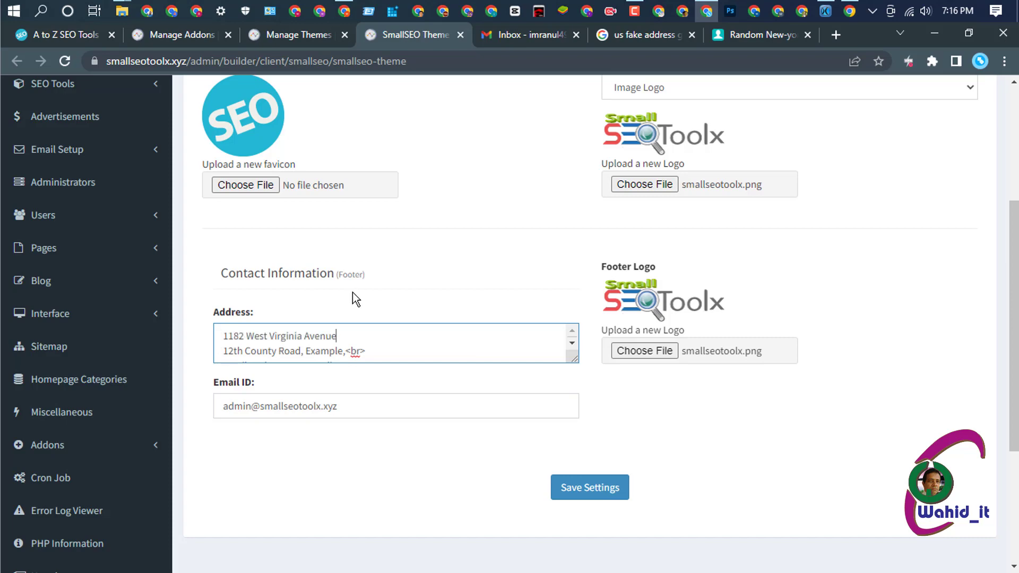
{"action": "type", "text": ","}
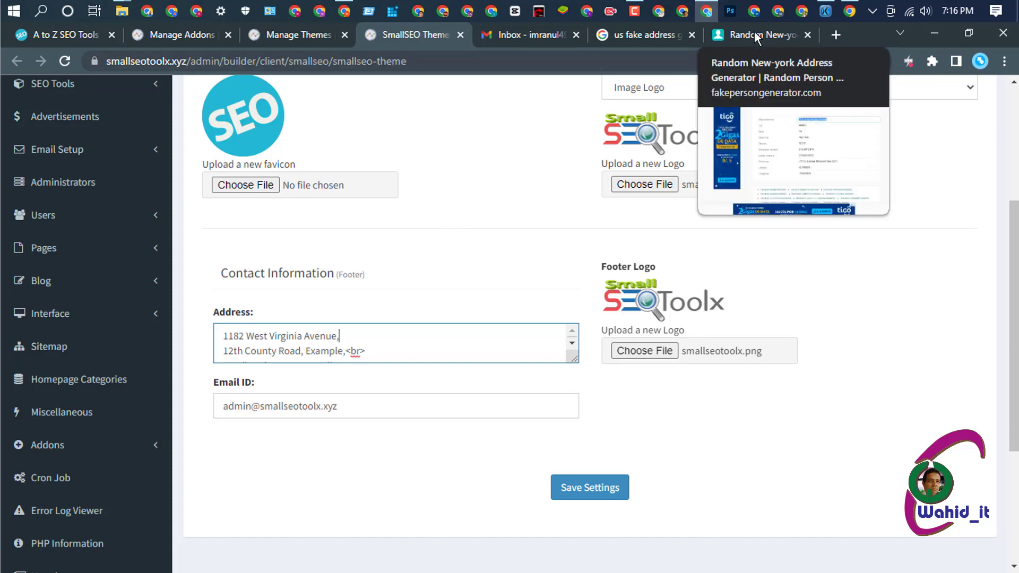
{"action": "left_click_drag", "start_coordinate": [755, 35], "coordinate": [530, 35]}
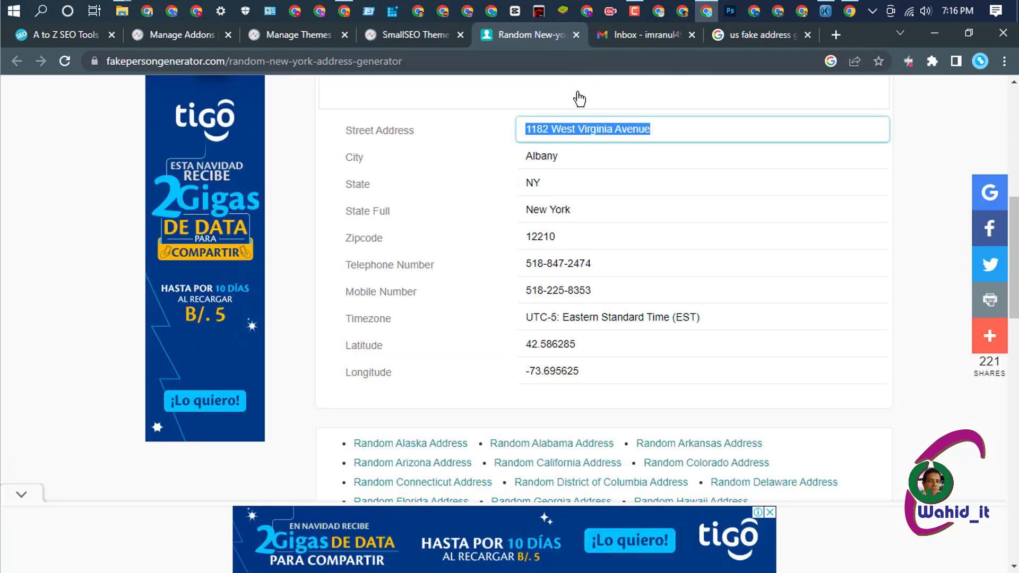
{"action": "left_click", "coordinate": [563, 158]}
{"action": "key", "text": "ctrl+c"}
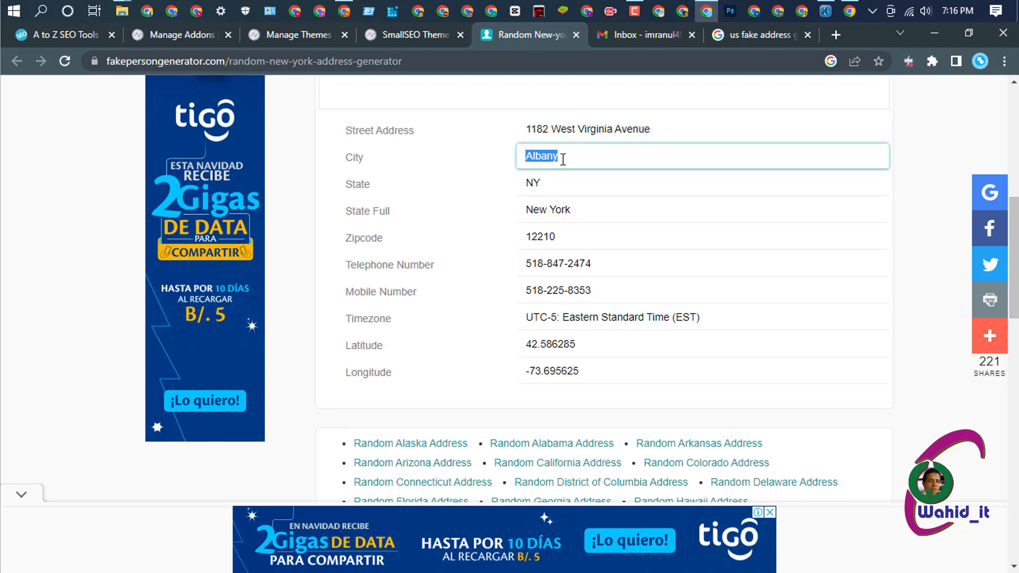
{"action": "left_click", "coordinate": [396, 35]}
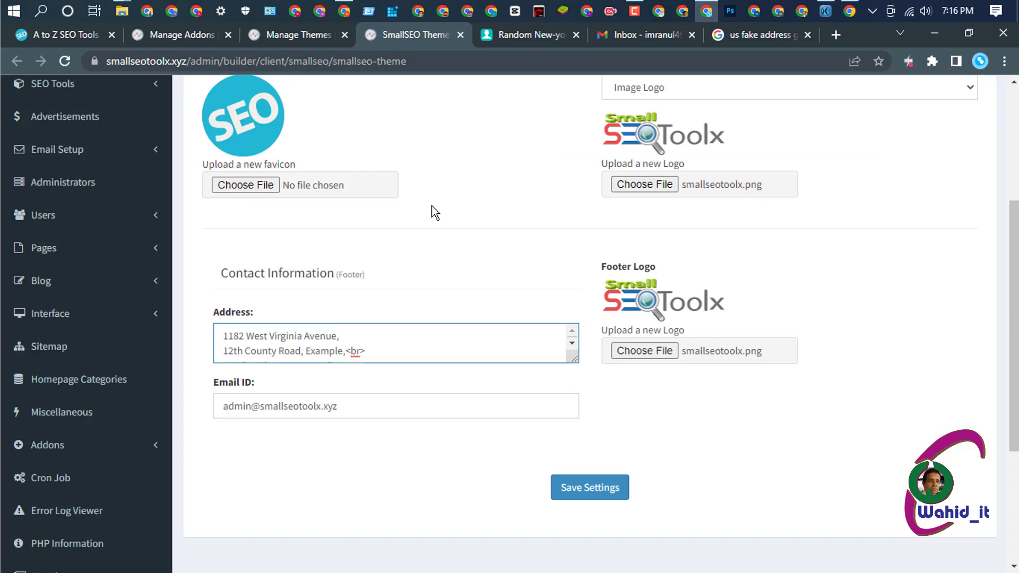
{"action": "key", "text": "ctrl+v"}
{"action": "left_click", "coordinate": [382, 338]}
- Add the New York state name and zip code on the next line, fix commas, and enlarge the box
{"action": "left_click", "coordinate": [520, 37]}
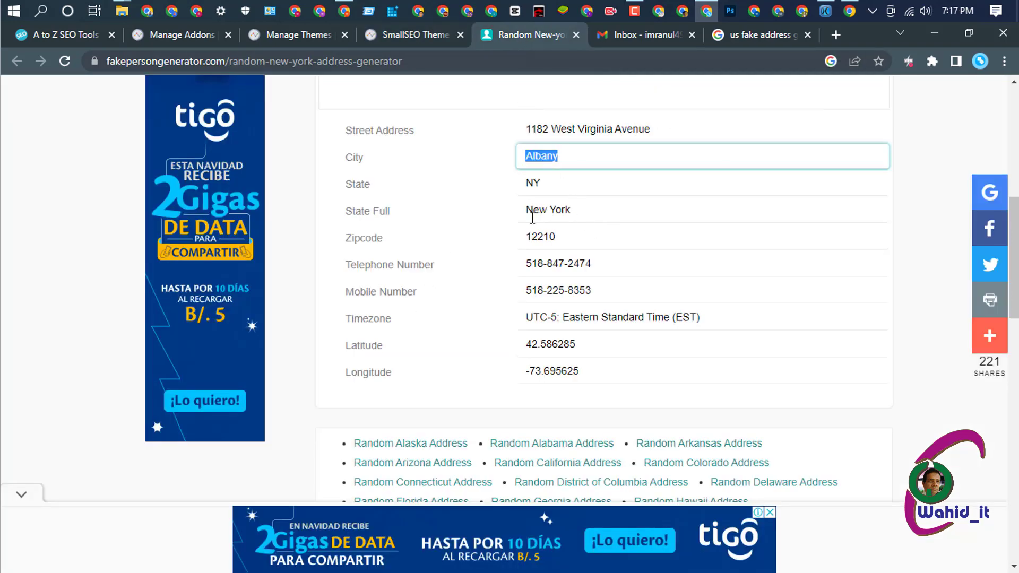
{"action": "left_click", "coordinate": [576, 209]}
{"action": "key", "text": "ctrl+c"}
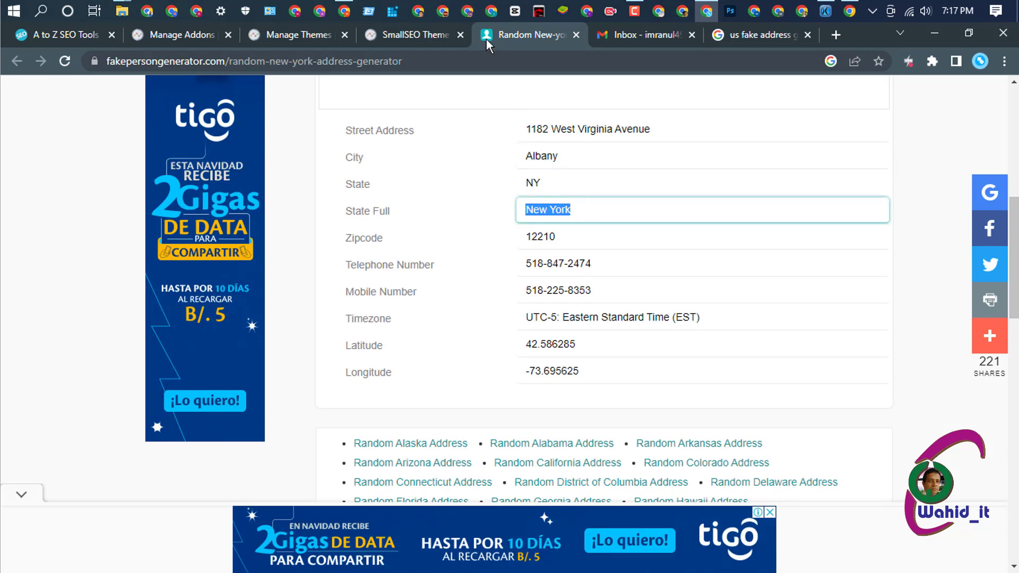
{"action": "left_click", "coordinate": [414, 34]}
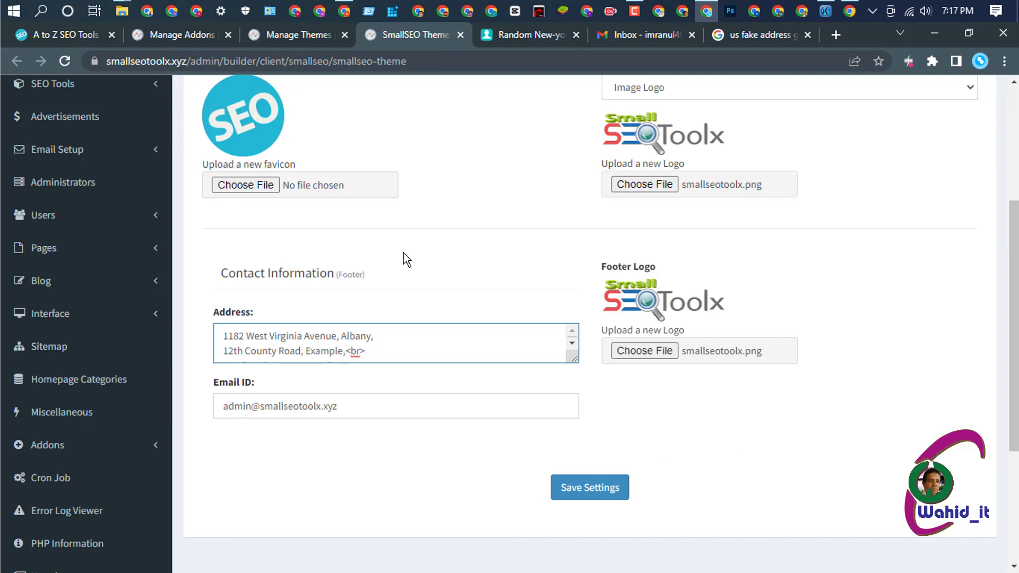
{"action": "key", "text": "shift+Home"}
{"action": "key", "text": "BackSpace"}
{"action": "key", "text": "ctrl+v"}
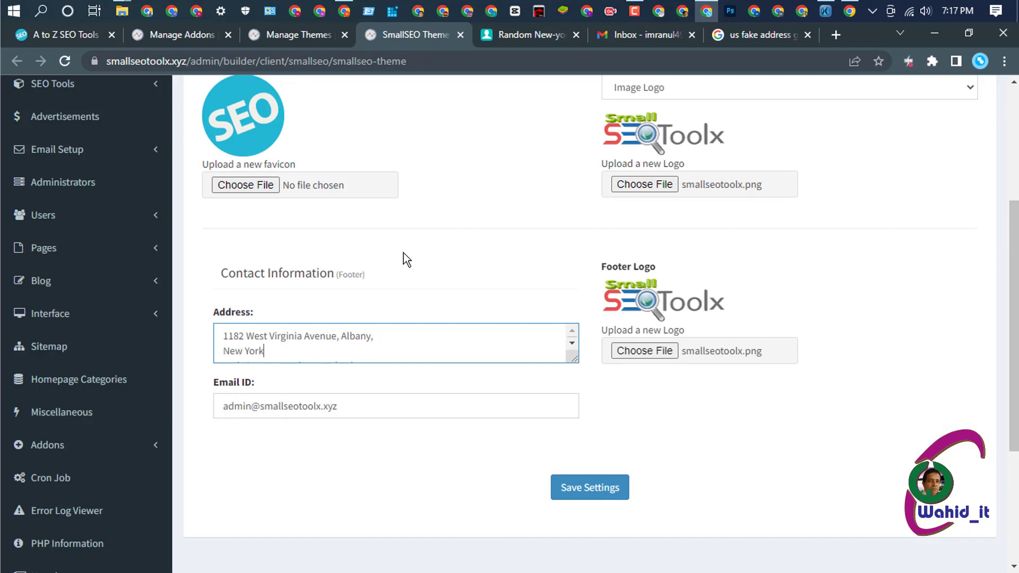
{"action": "type", "text": ","}
{"action": "left_click", "coordinate": [520, 33]}
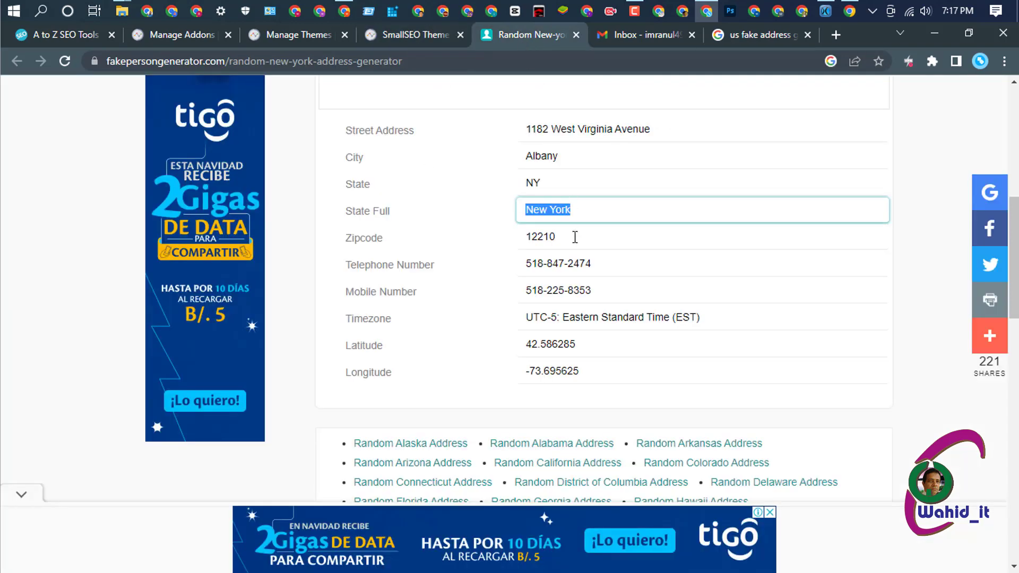
{"action": "double_click", "coordinate": [544, 238]}
{"action": "key", "text": "ctrl+c"}
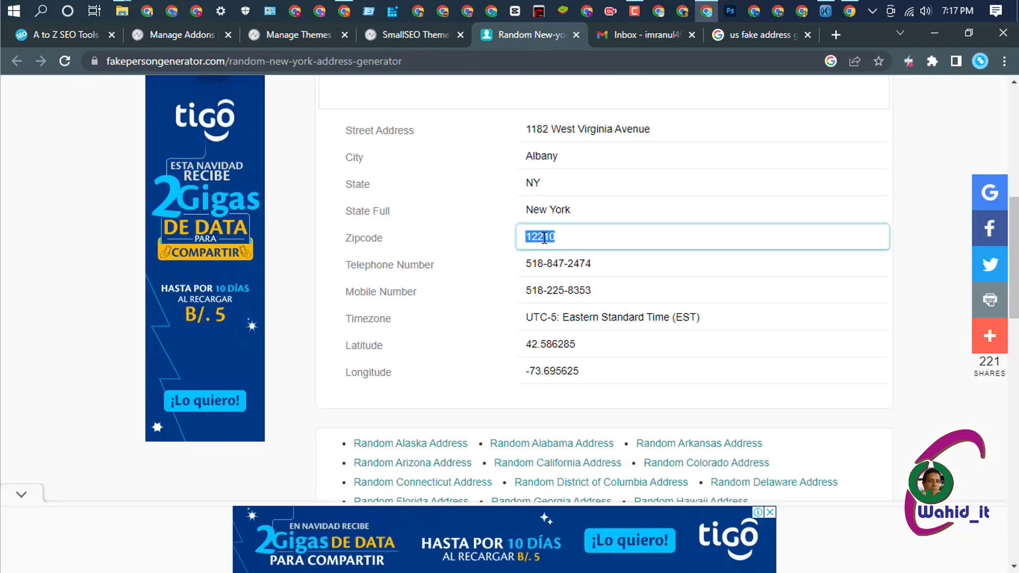
{"action": "left_click", "coordinate": [412, 35]}
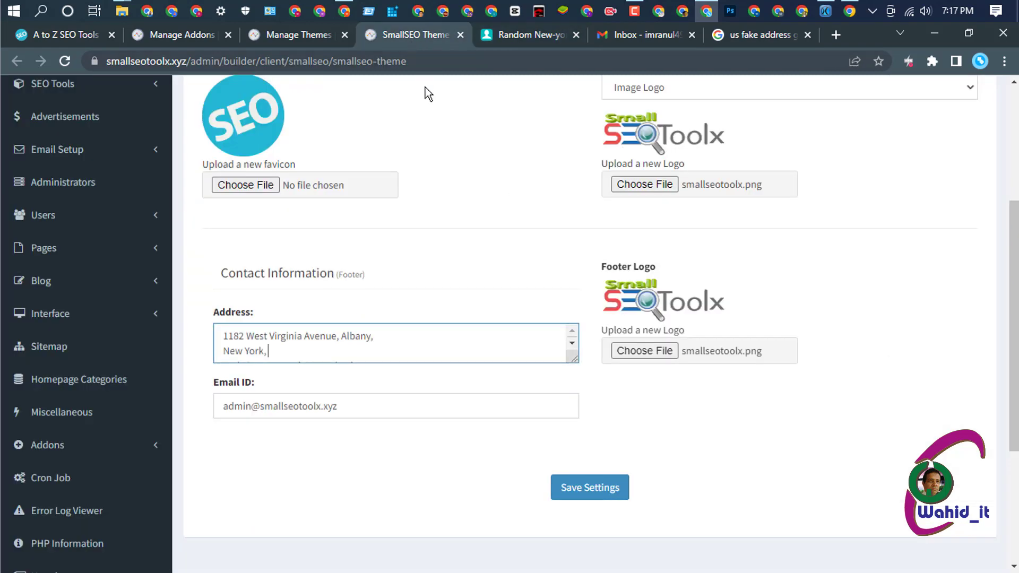
{"action": "key", "text": "ctrl+v"}
{"action": "key", "text": "BackSpace"}
{"action": "left_click_drag", "start_coordinate": [566, 355], "coordinate": [613, 437]}
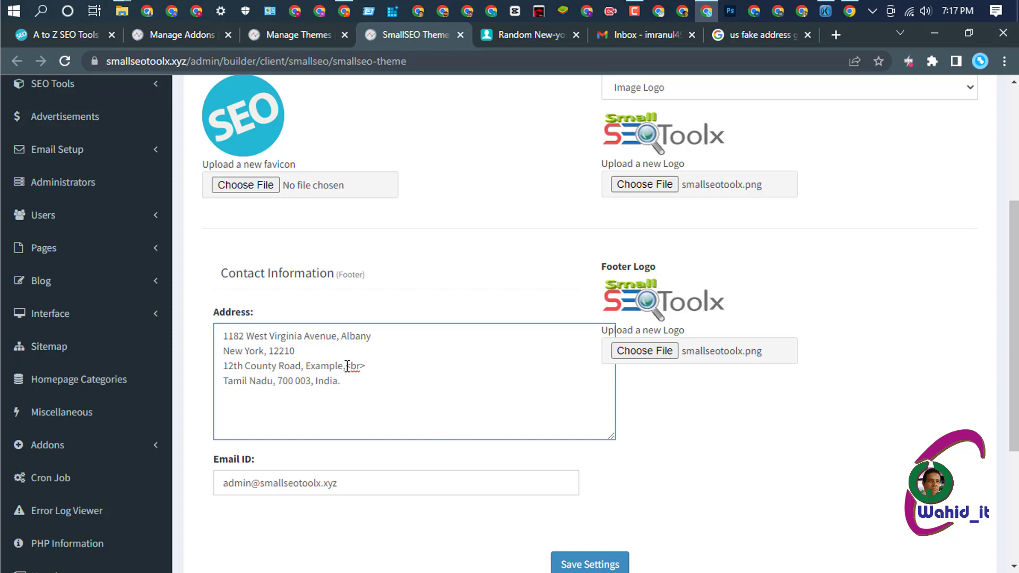
- Add a <br> line break after the city and delete the old extra address lines
{"action": "left_click_drag", "start_coordinate": [346, 365], "coordinate": [366, 366]}
{"action": "key", "text": "ctrl+c"}
{"action": "left_click", "coordinate": [387, 336]}
{"action": "key", "text": "ctrl+v"}
{"action": "left_click_drag", "start_coordinate": [222, 365], "coordinate": [371, 383]}
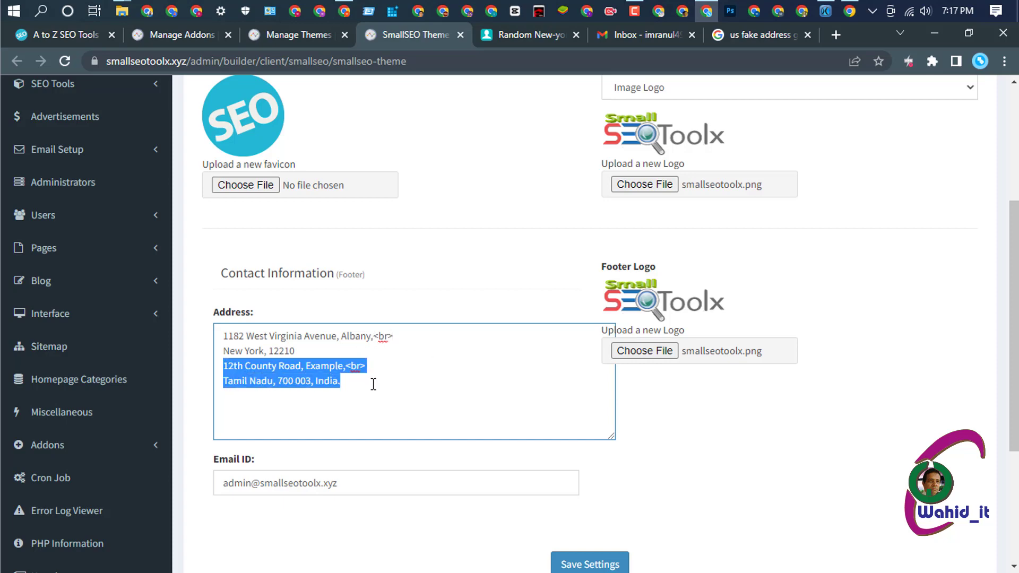
{"action": "key", "text": "BackSpace"}
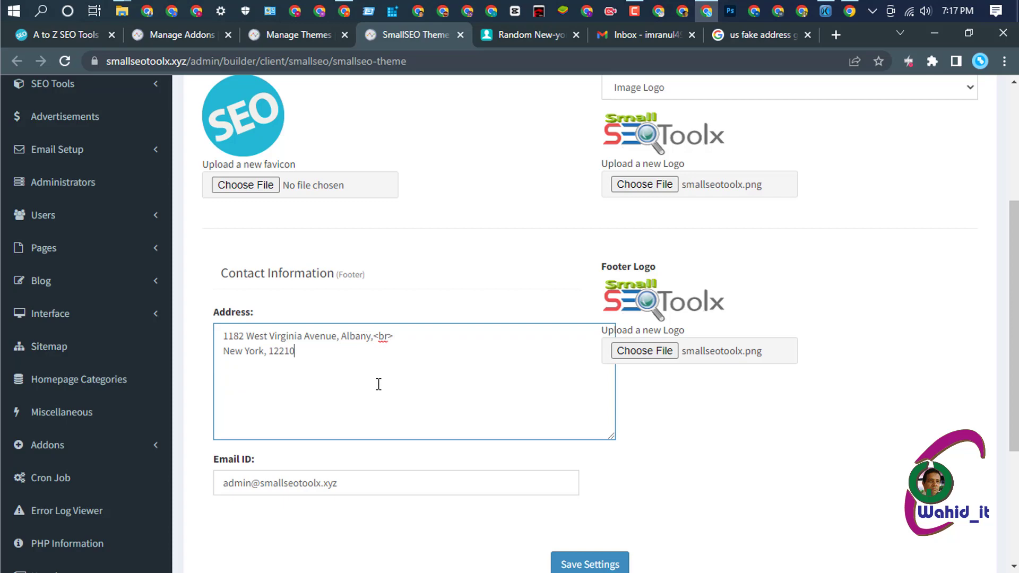
- Shrink the Address box to two lines, save the theme settings, and open the live homepage
{"action": "left_click", "coordinate": [511, 33]}
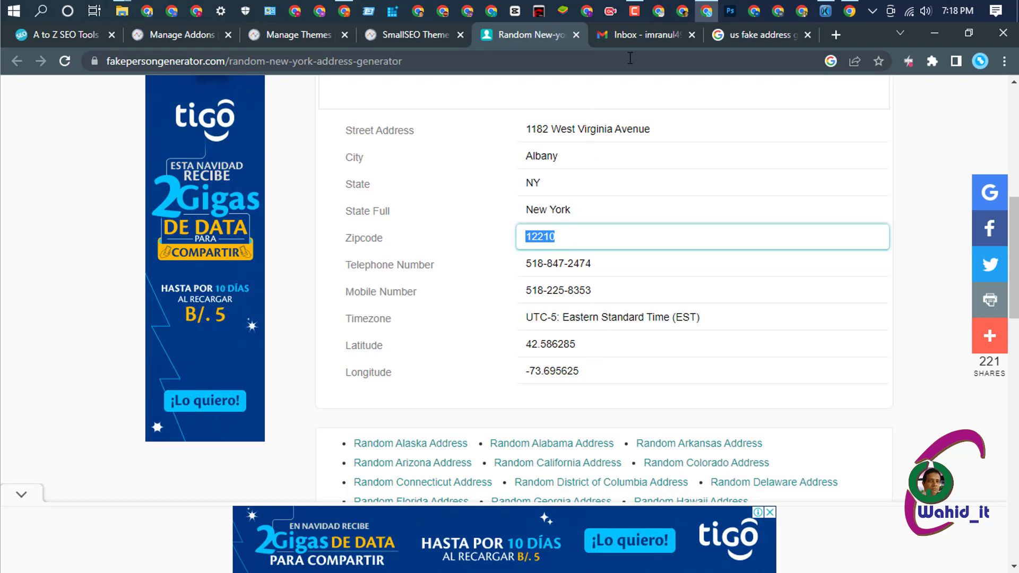
{"action": "left_click", "coordinate": [416, 34]}
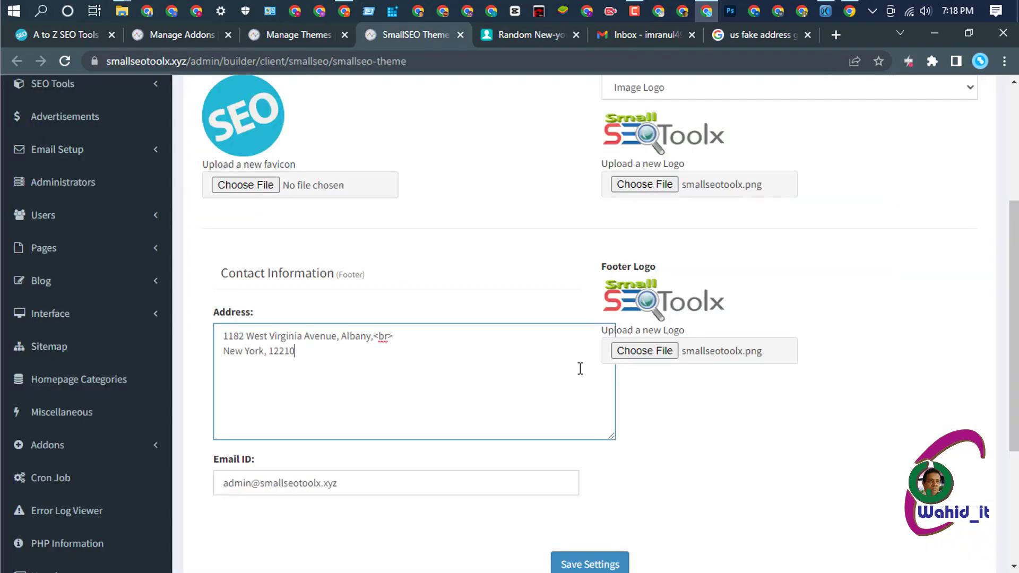
{"action": "left_click_drag", "start_coordinate": [609, 434], "coordinate": [560, 367]}
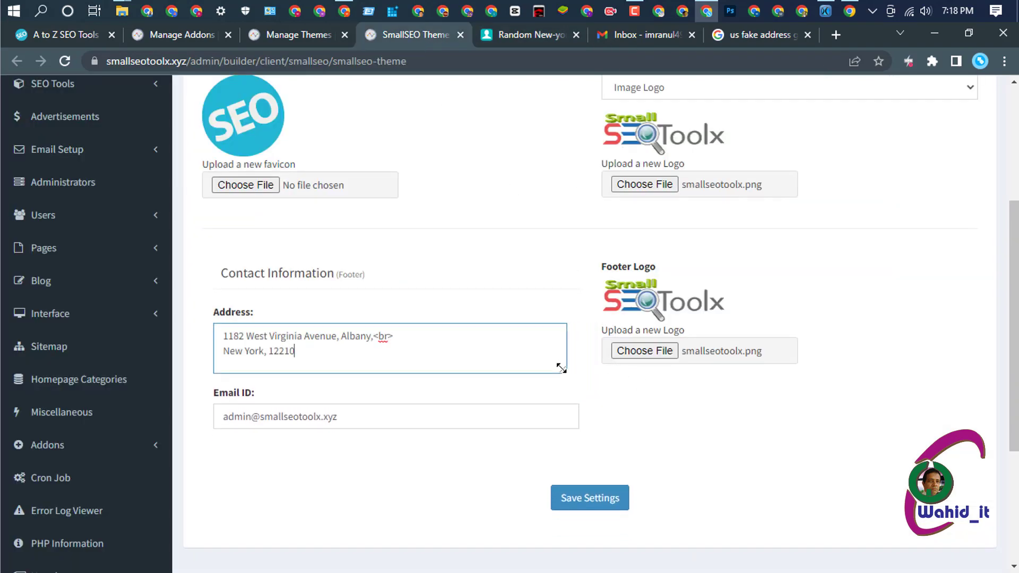
{"action": "left_click", "coordinate": [604, 501]}
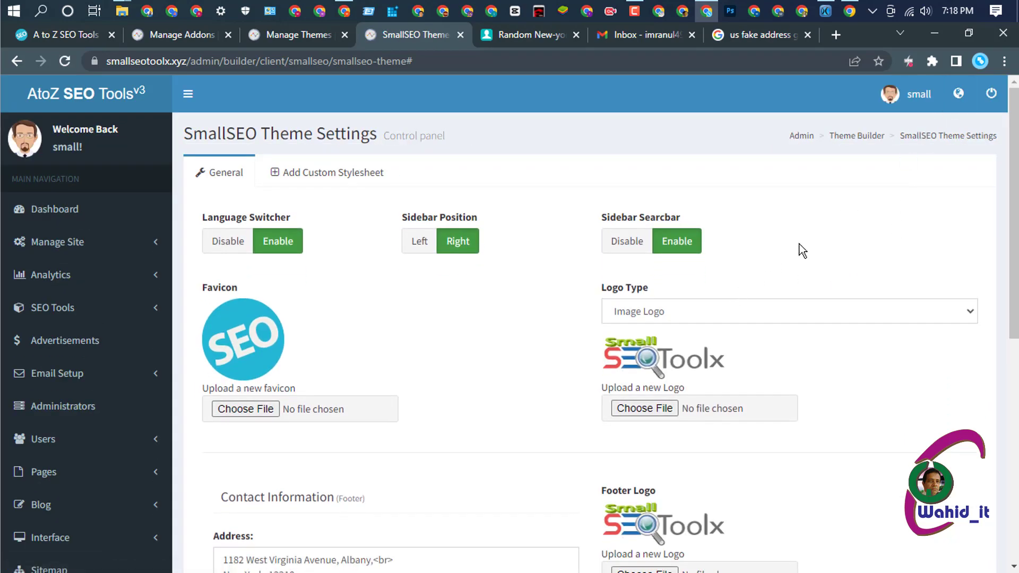
{"action": "left_click", "coordinate": [955, 98]}
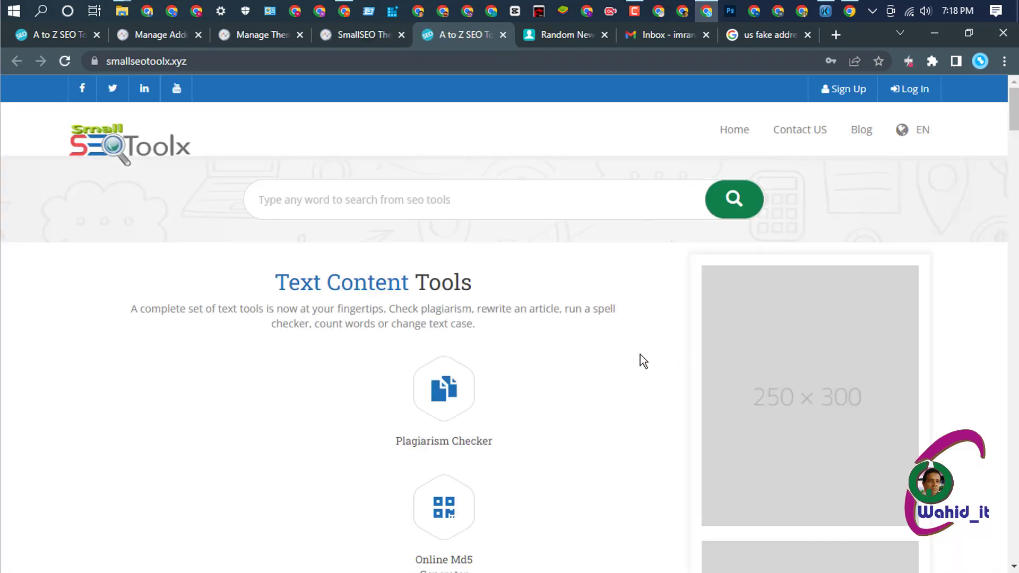
- Scroll through the live homepage to review its tool categories
{"action": "scroll", "coordinate": [640, 354], "scroll_direction": "down", "scroll_amount": 5}
{"action": "scroll", "coordinate": [639, 355], "scroll_direction": "down", "scroll_amount": 8}
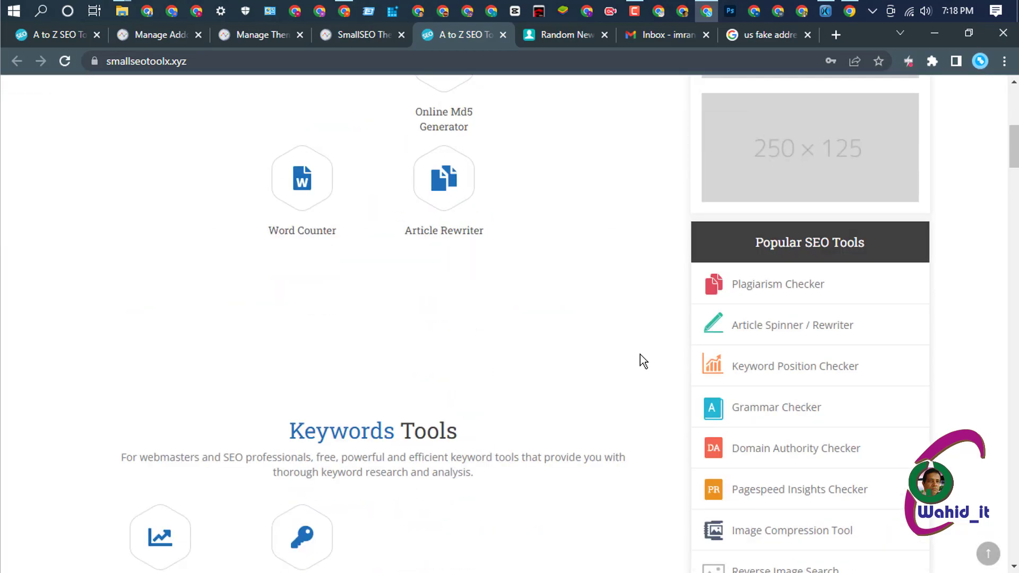
{"action": "scroll", "coordinate": [642, 353], "scroll_direction": "down", "scroll_amount": 4}
{"action": "scroll", "coordinate": [642, 353], "scroll_direction": "down", "scroll_amount": 8}
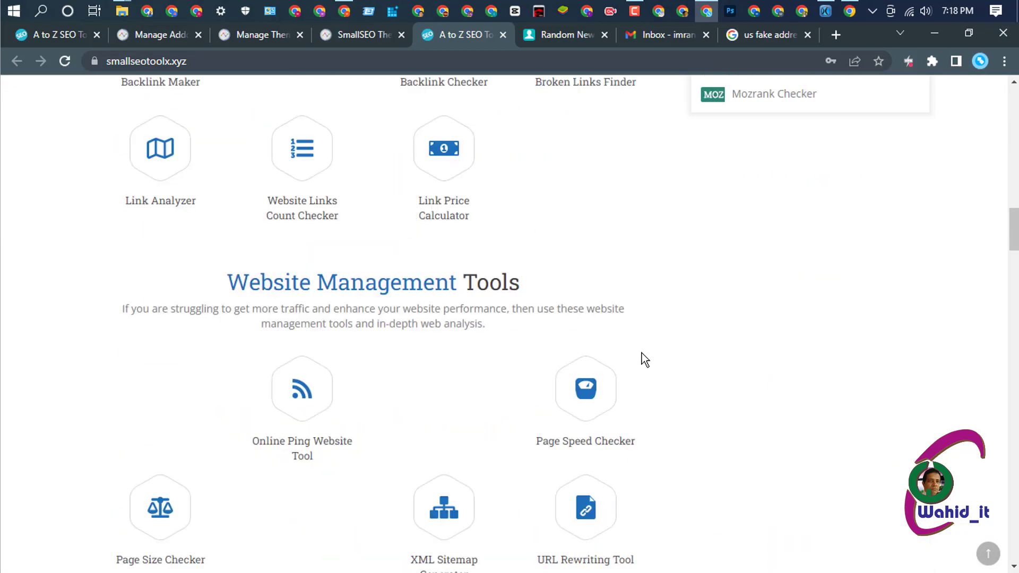
{"action": "scroll", "coordinate": [642, 353], "scroll_direction": "up", "scroll_amount": 20}
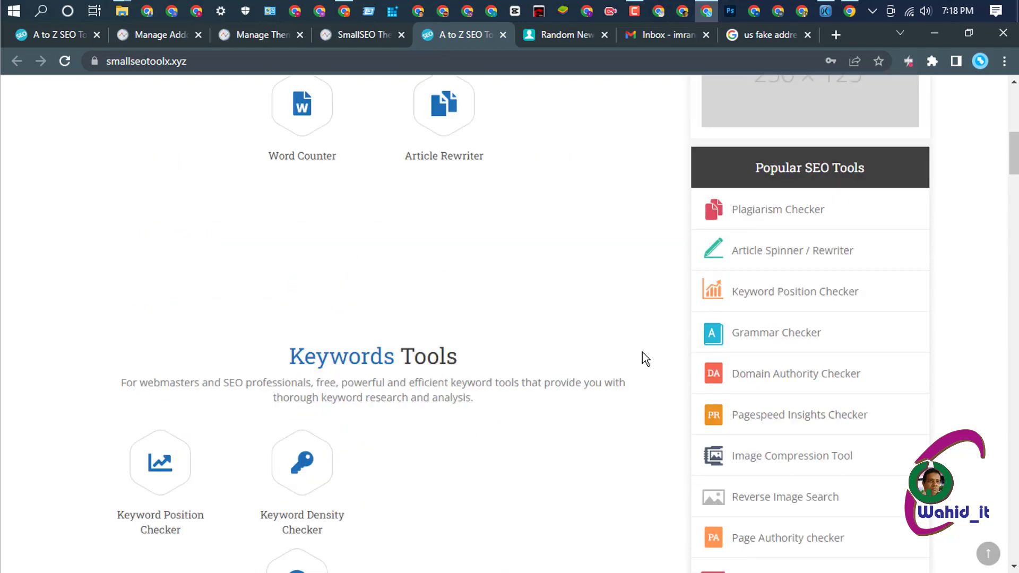
{"action": "scroll", "coordinate": [642, 351], "scroll_direction": "up", "scroll_amount": 5}
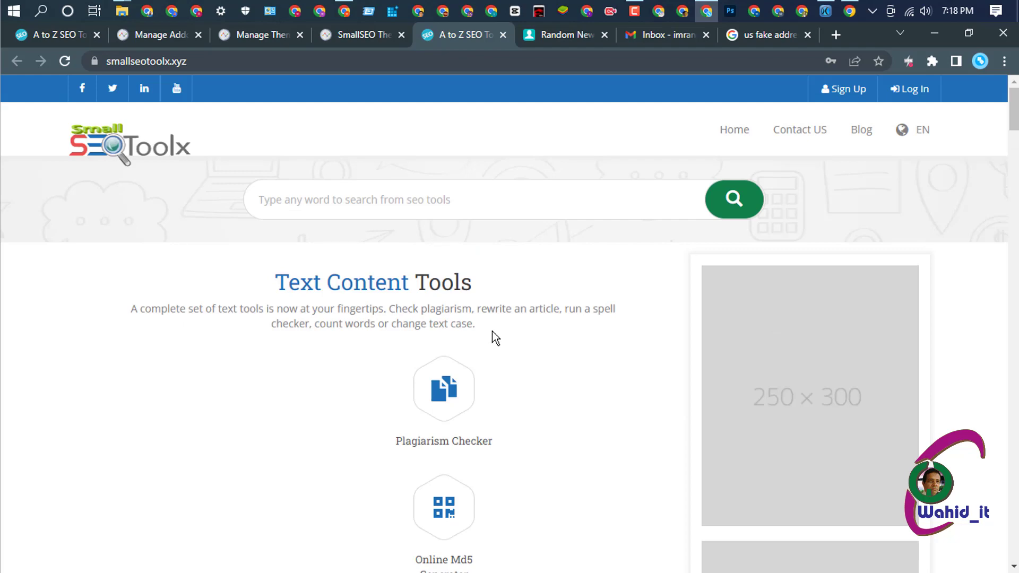
- Return to the admin theme settings and go to Homepage Categories
{"action": "mouse_move", "coordinate": [344, 11]}
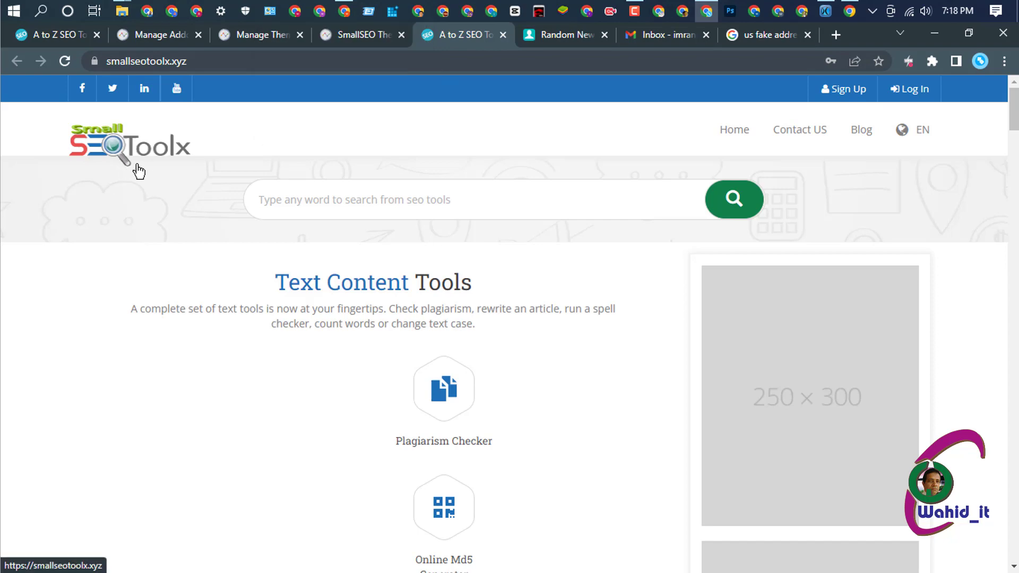
{"action": "left_click", "coordinate": [366, 35]}
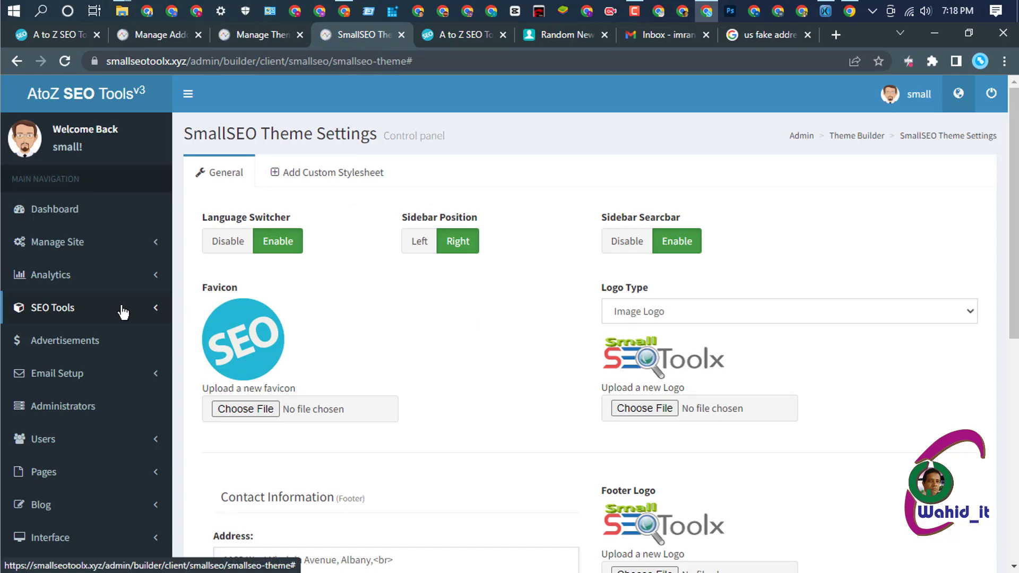
{"action": "scroll", "coordinate": [124, 314], "scroll_direction": "down", "scroll_amount": 5}
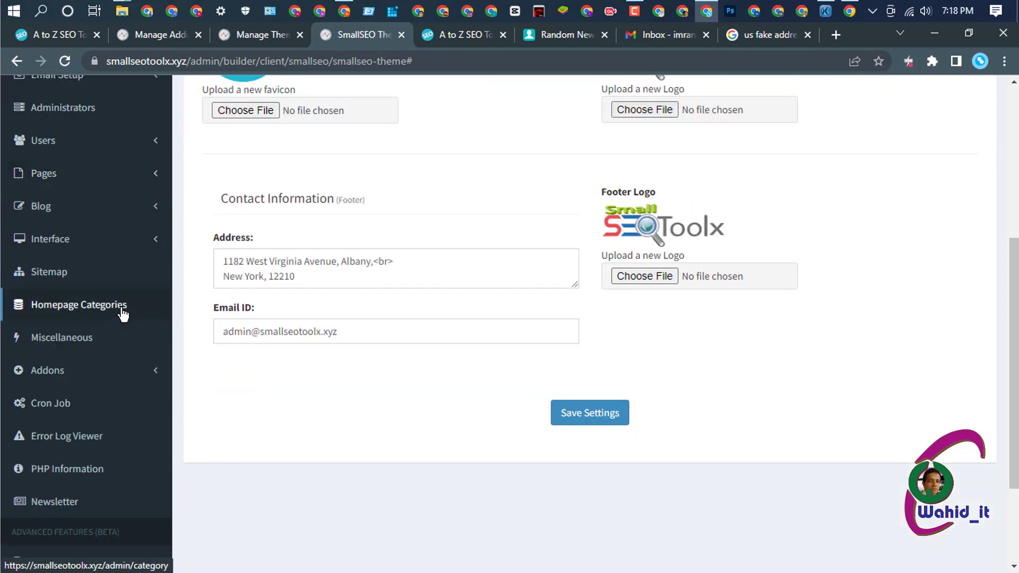
{"action": "scroll", "coordinate": [124, 316], "scroll_direction": "down", "scroll_amount": 3}
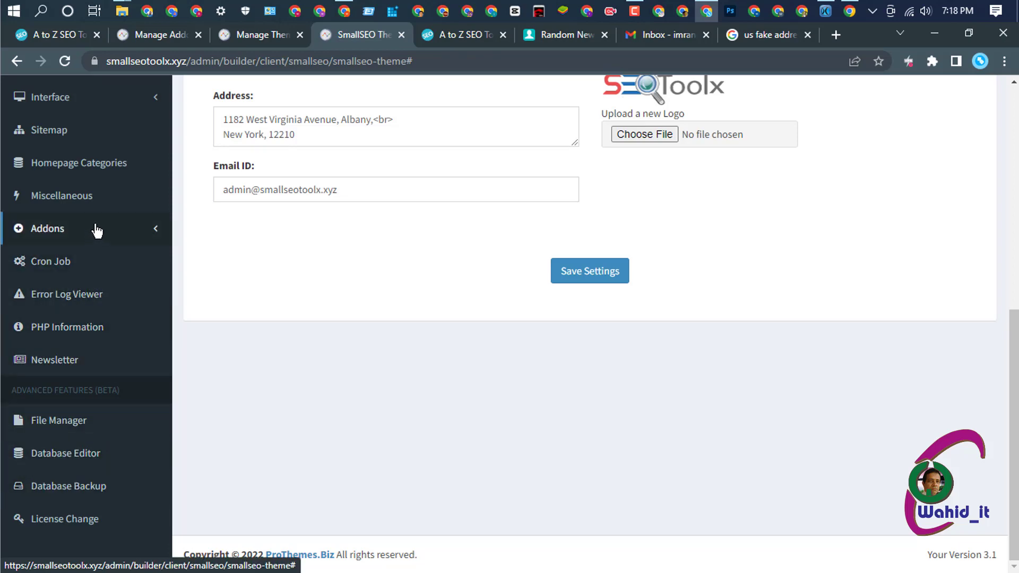
{"action": "left_click", "coordinate": [77, 168]}
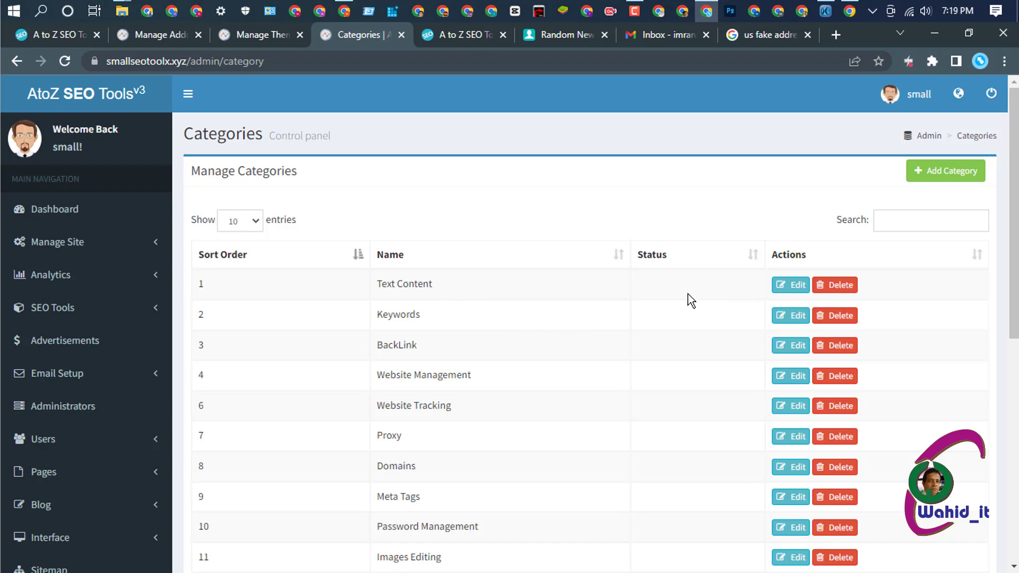
- Compare the admin categories list against the categories shown on the live homepage
{"action": "scroll", "coordinate": [688, 294], "scroll_direction": "down", "scroll_amount": 5}
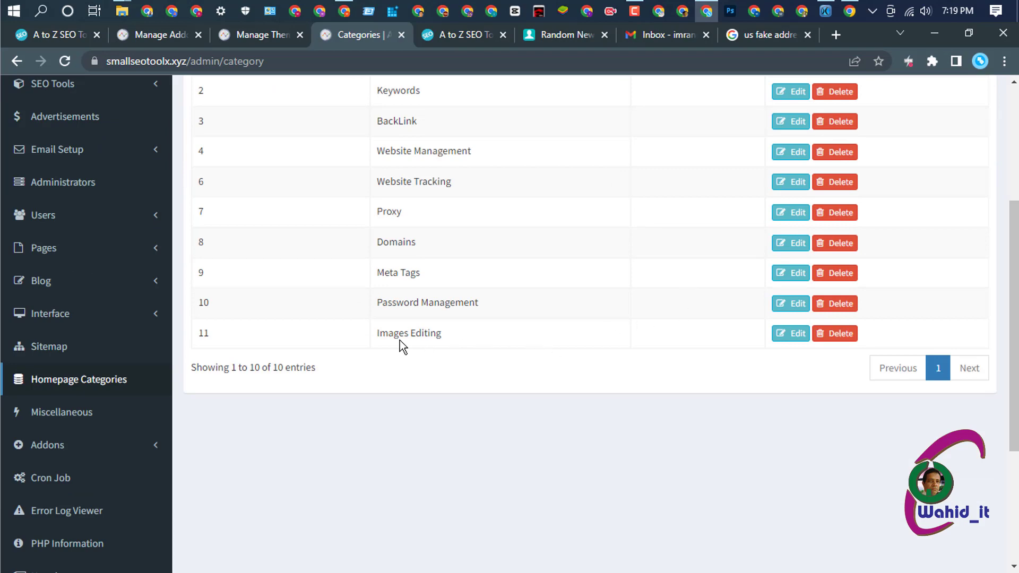
{"action": "left_click", "coordinate": [457, 33]}
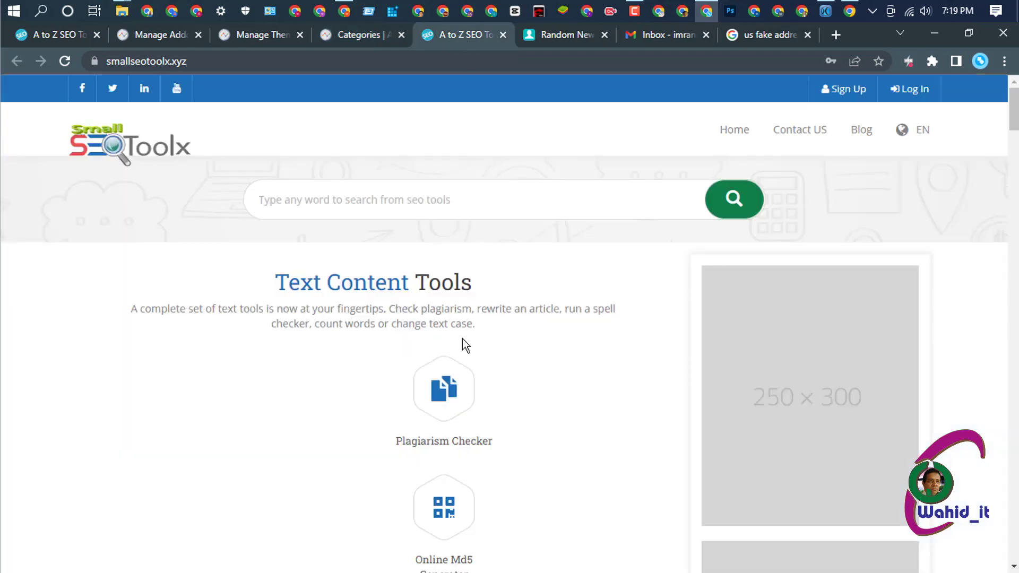
{"action": "scroll", "coordinate": [493, 336], "scroll_direction": "down", "scroll_amount": 15}
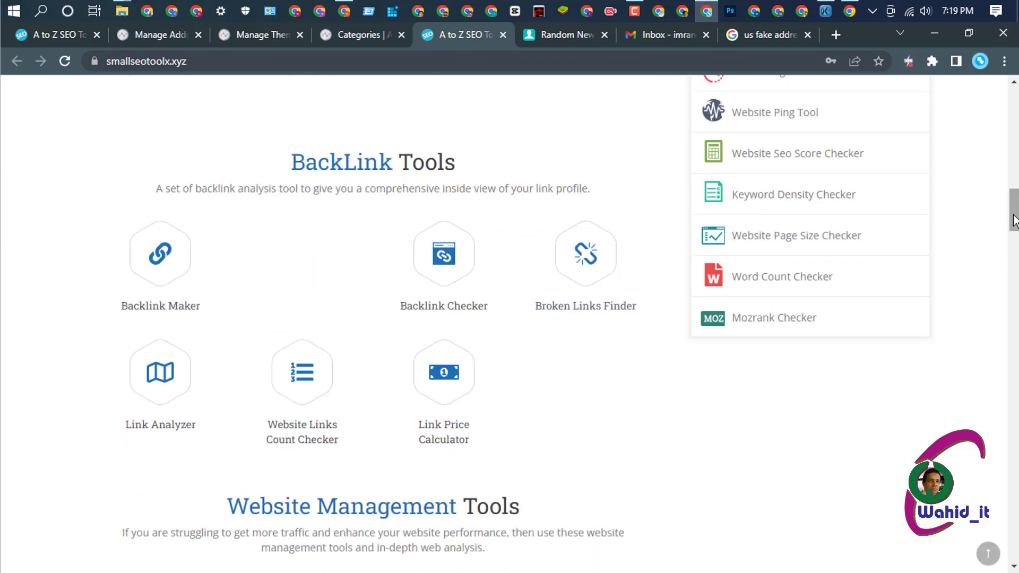
{"action": "left_click_drag", "start_coordinate": [1013, 210], "coordinate": [1003, 491]}
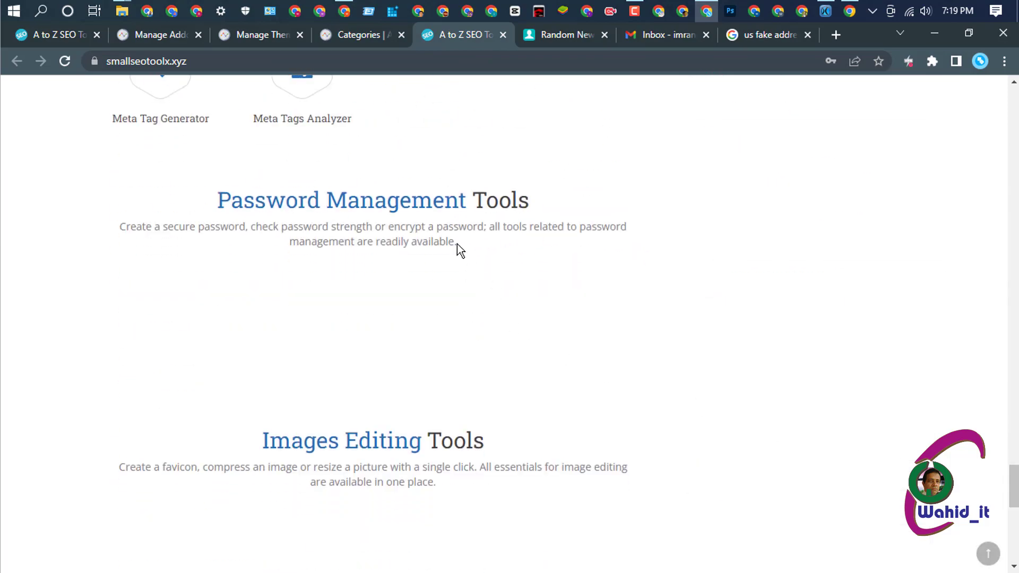
{"action": "left_click", "coordinate": [360, 33]}
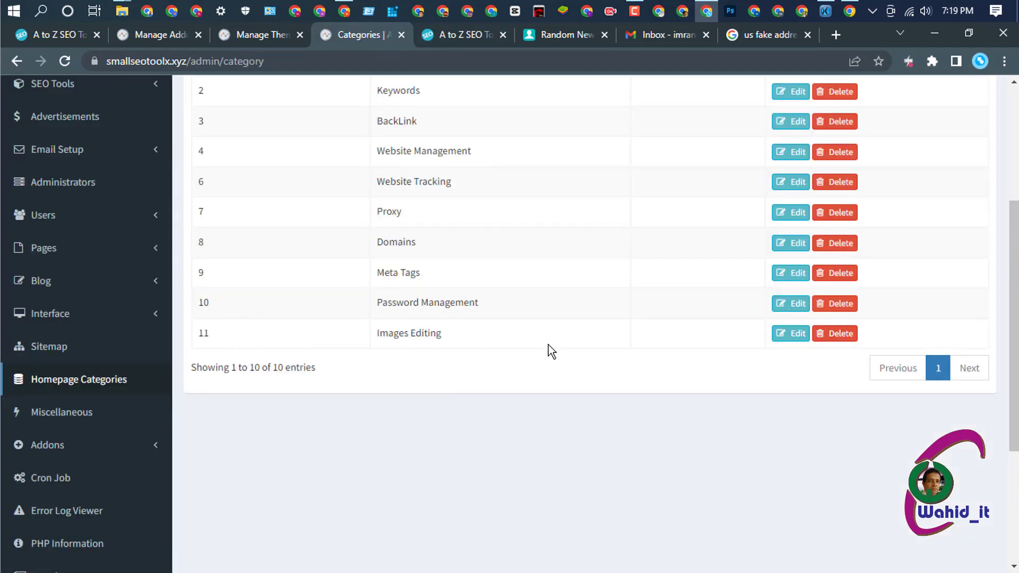
- Delete the Images Editing and Password Management categories, confirming each deletion
{"action": "left_click", "coordinate": [845, 334]}
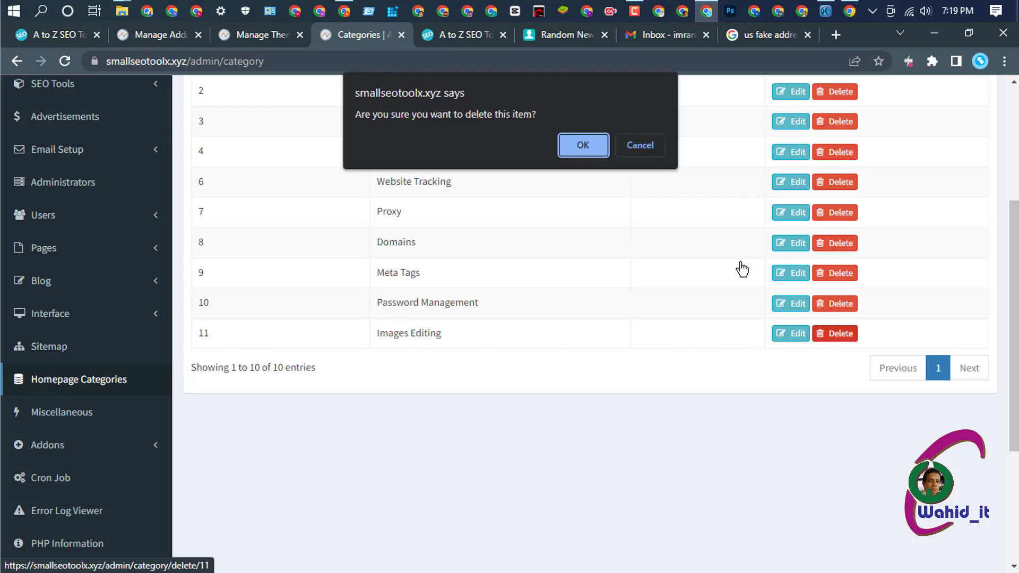
{"action": "left_click", "coordinate": [584, 146]}
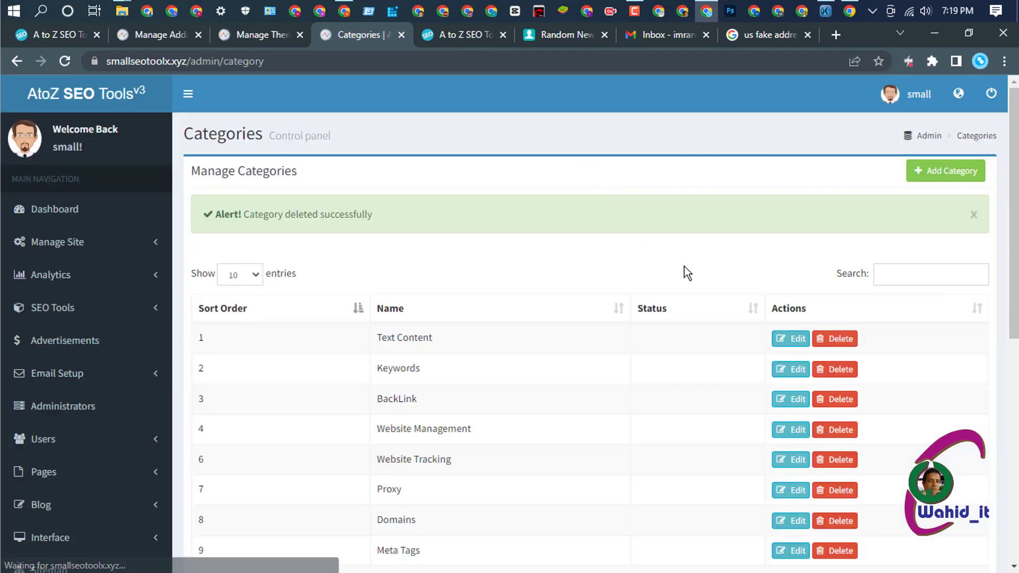
{"action": "scroll", "coordinate": [684, 267], "scroll_direction": "down", "scroll_amount": 7}
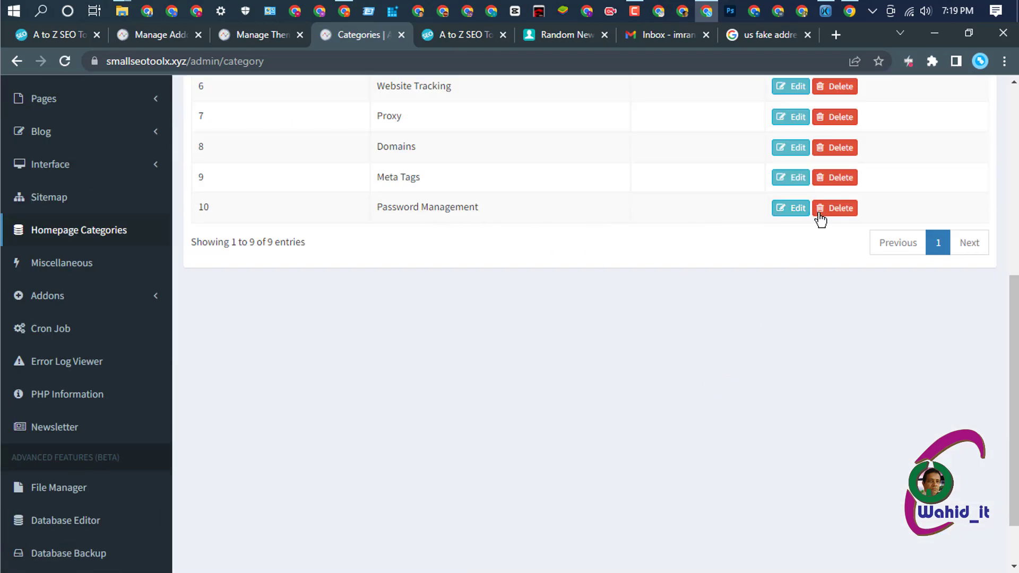
{"action": "left_click", "coordinate": [840, 158]}
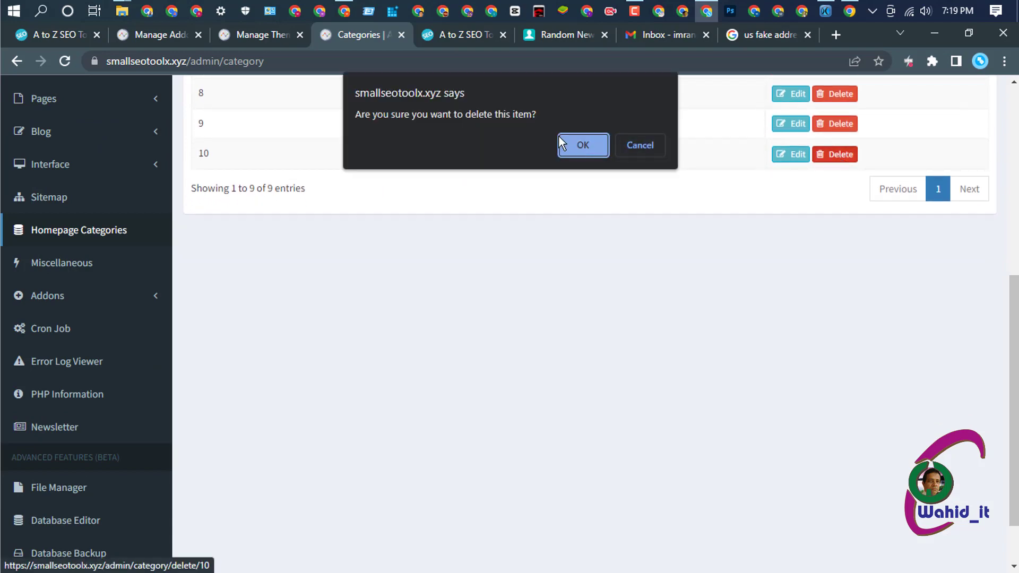
{"action": "left_click", "coordinate": [578, 144]}
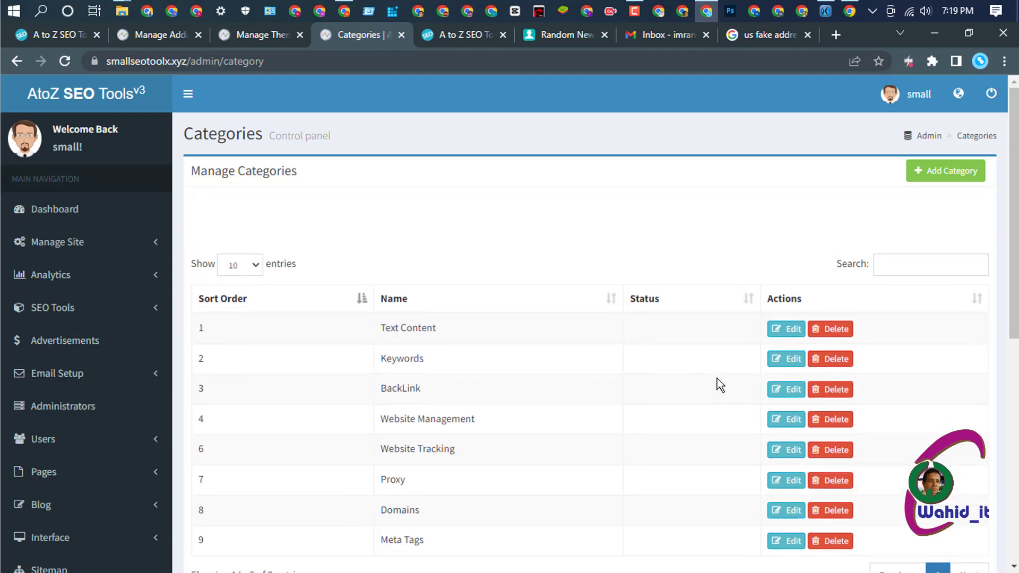
- Edit the Text Content category and remove its seven blank tool entries
{"action": "left_click", "coordinate": [773, 290]}
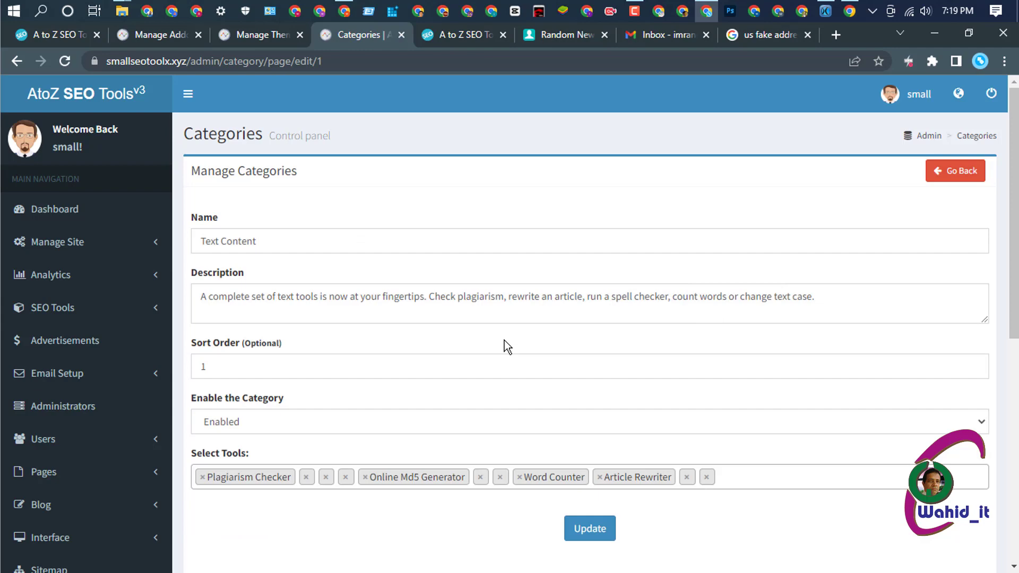
{"action": "scroll", "coordinate": [504, 345], "scroll_direction": "down", "scroll_amount": 3}
{"action": "left_click", "coordinate": [305, 331]}
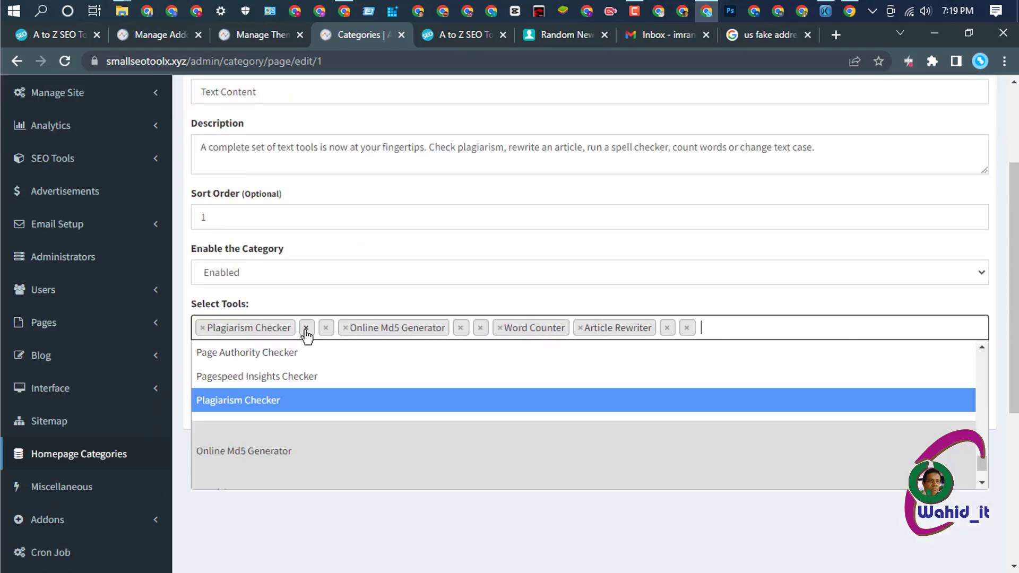
{"action": "left_click", "coordinate": [306, 329]}
{"action": "left_click", "coordinate": [305, 329]}
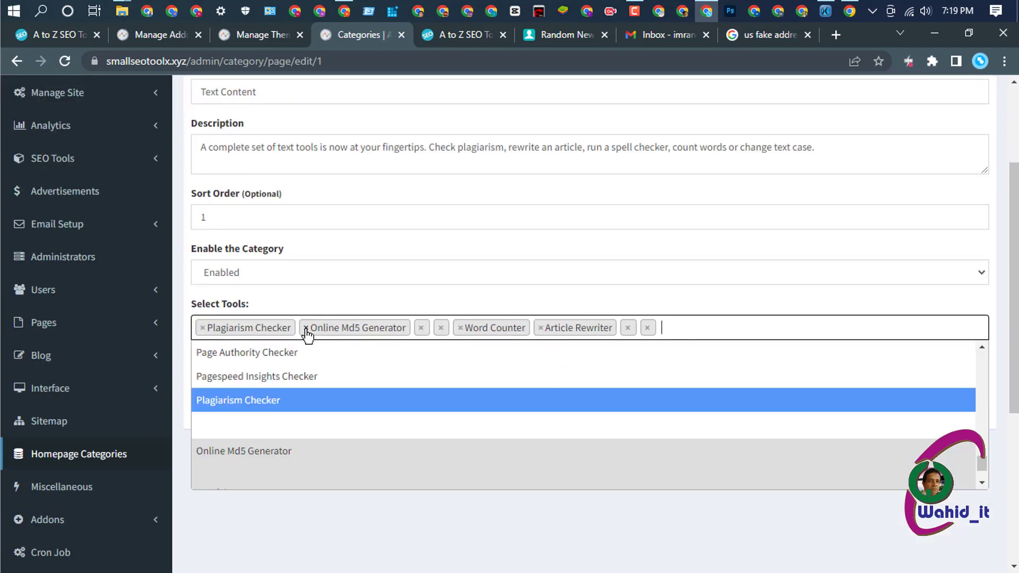
{"action": "left_click", "coordinate": [420, 329]}
{"action": "left_click", "coordinate": [422, 328]}
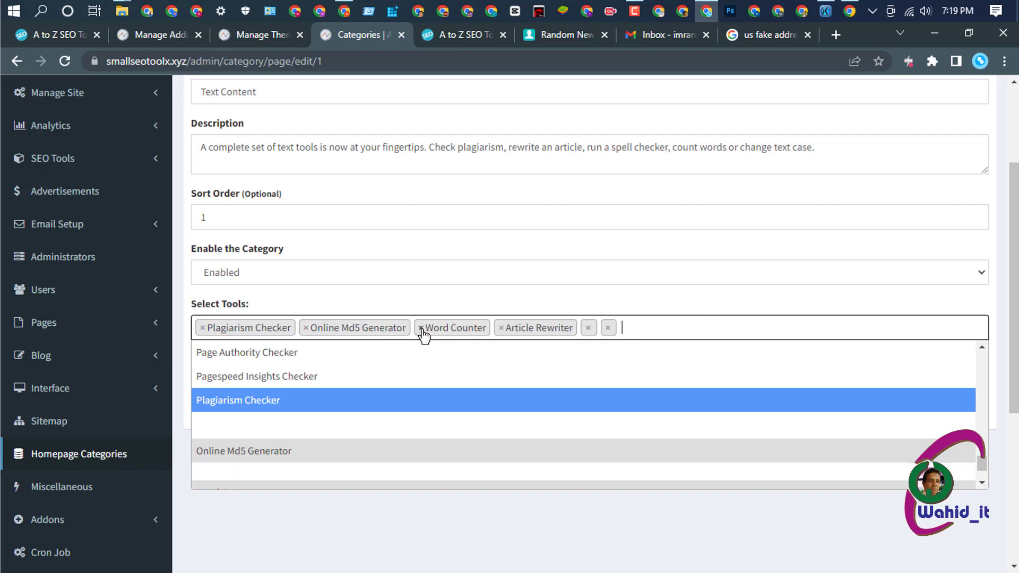
{"action": "left_click", "coordinate": [588, 329]}
{"action": "left_click", "coordinate": [588, 328]}
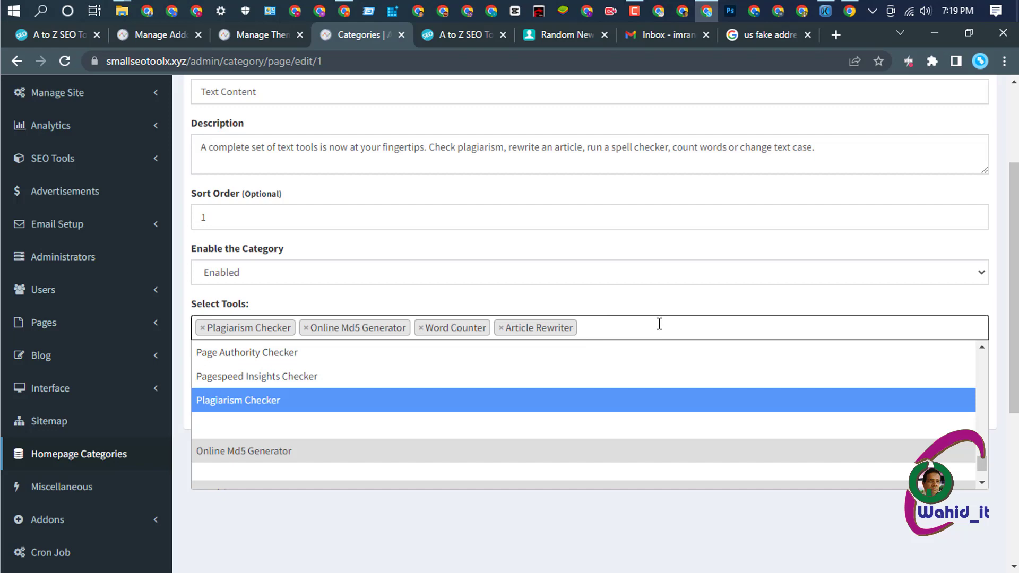
- Close the tool suggestions and update the Text Content category
{"action": "scroll", "coordinate": [711, 321], "scroll_direction": "down", "scroll_amount": 3}
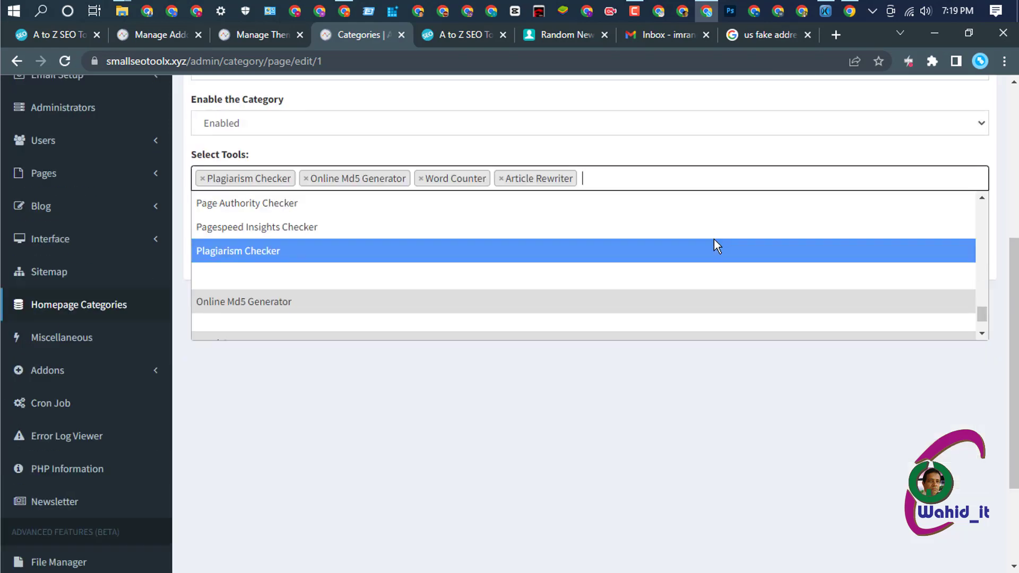
{"action": "left_click", "coordinate": [672, 431]}
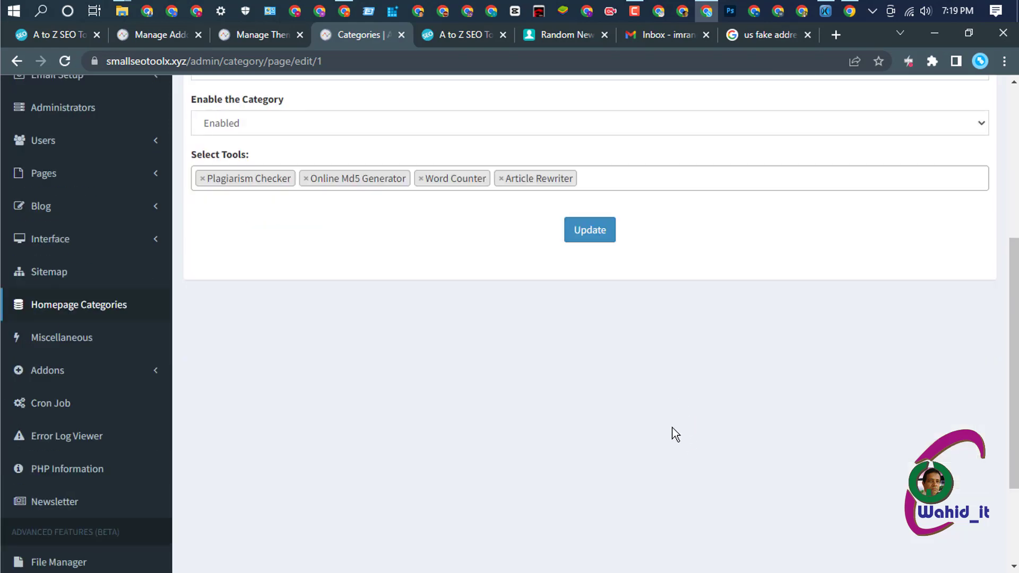
{"action": "scroll", "coordinate": [665, 400], "scroll_direction": "up", "scroll_amount": 1}
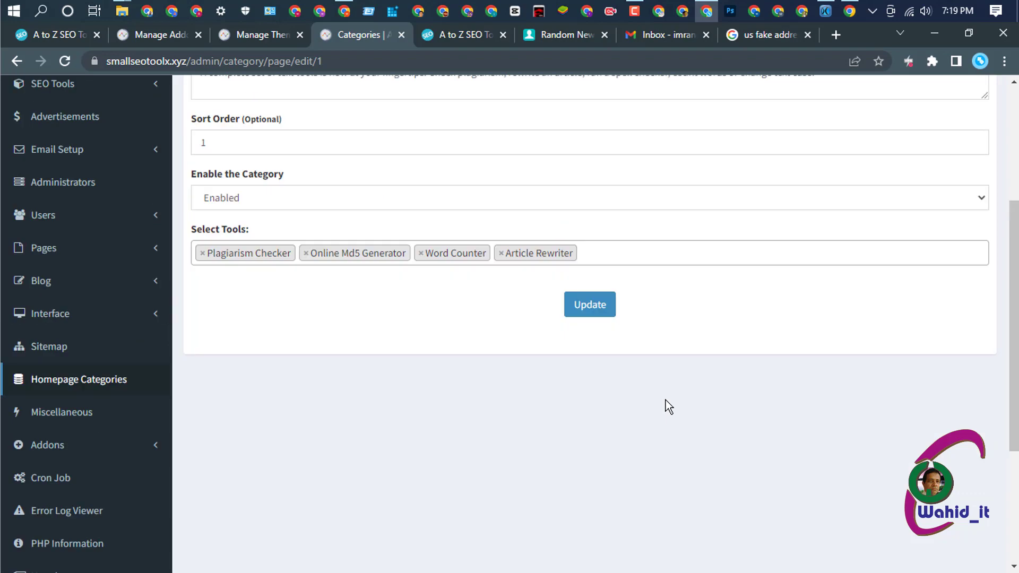
{"action": "left_click", "coordinate": [588, 307]}
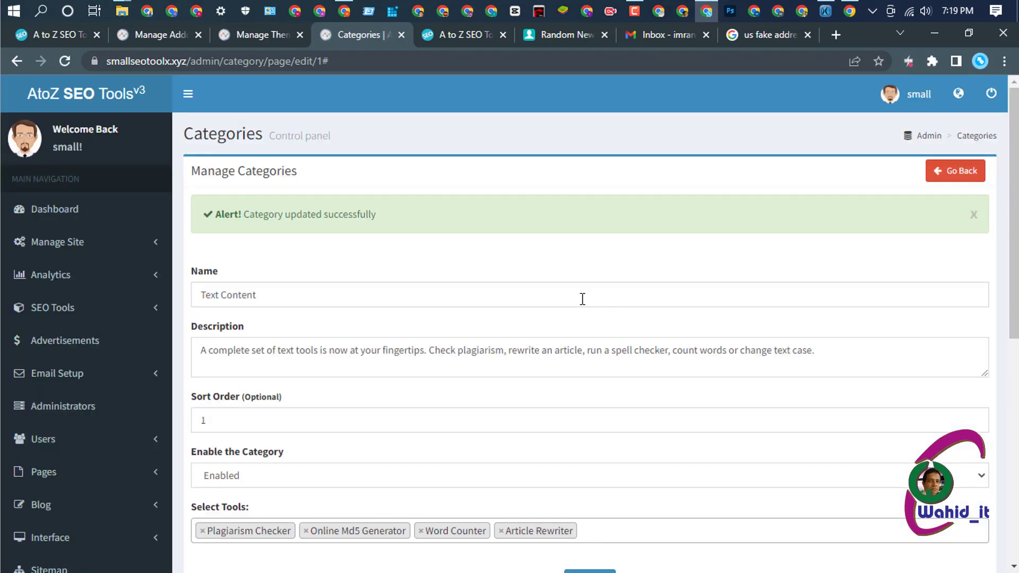
{"action": "left_click", "coordinate": [463, 34]}
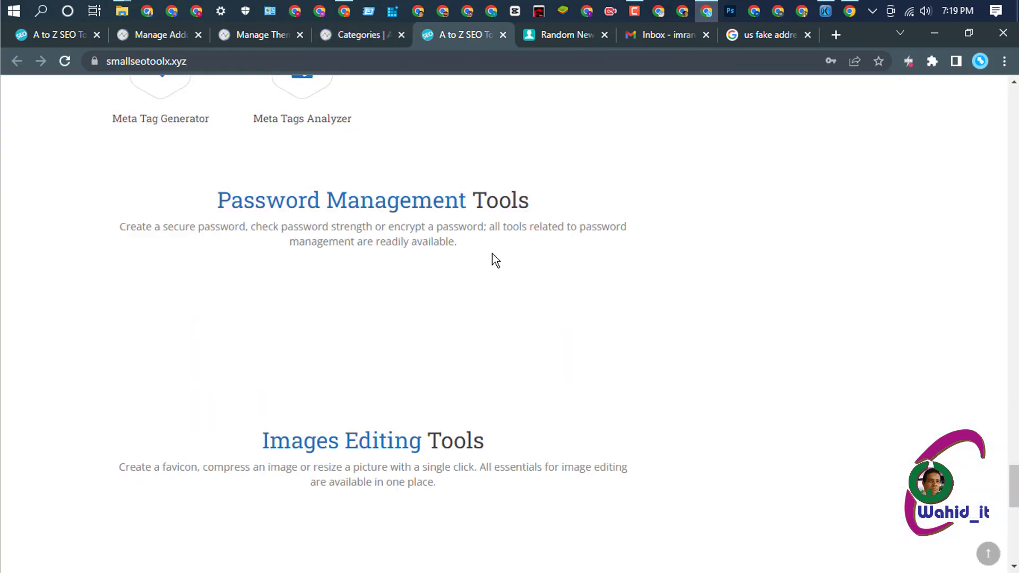
{"action": "scroll", "coordinate": [467, 318], "scroll_direction": "up", "scroll_amount": 20}
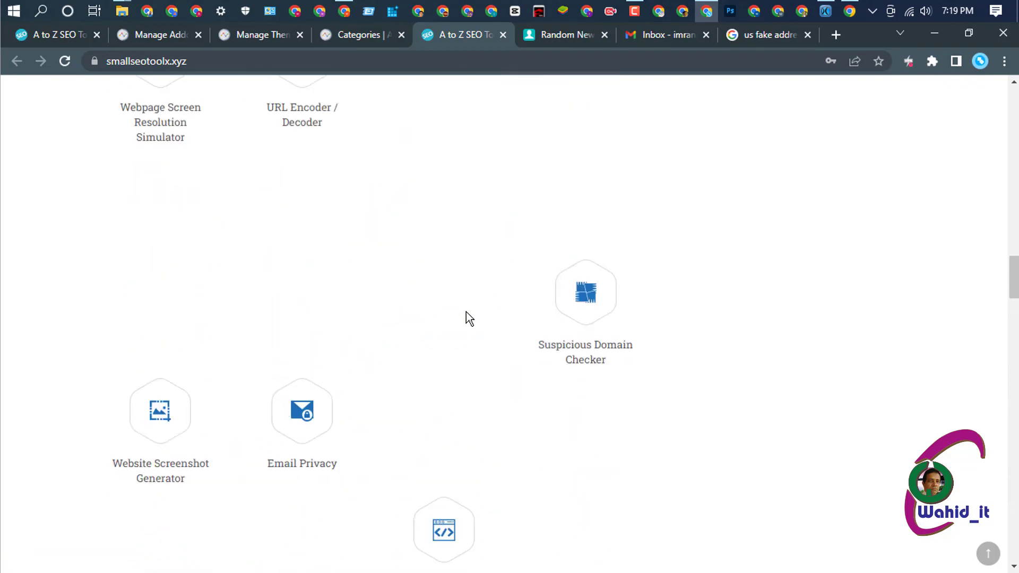
{"action": "scroll", "coordinate": [465, 313], "scroll_direction": "up", "scroll_amount": 20}
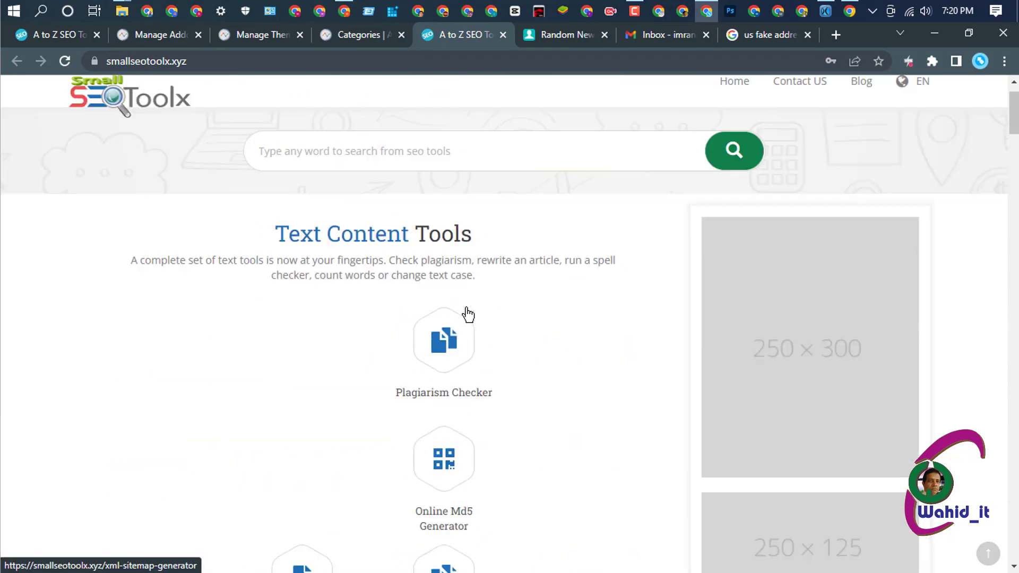
{"action": "scroll", "coordinate": [382, 282], "scroll_direction": "up", "scroll_amount": 3}
{"action": "scroll", "coordinate": [396, 298], "scroll_direction": "down", "scroll_amount": 3}
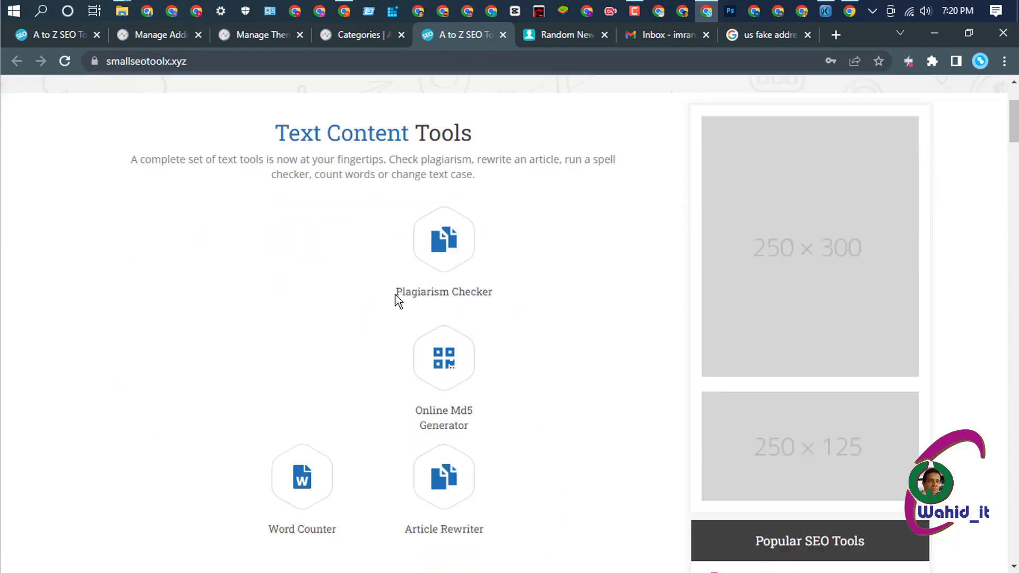
{"action": "left_click", "coordinate": [65, 61]}
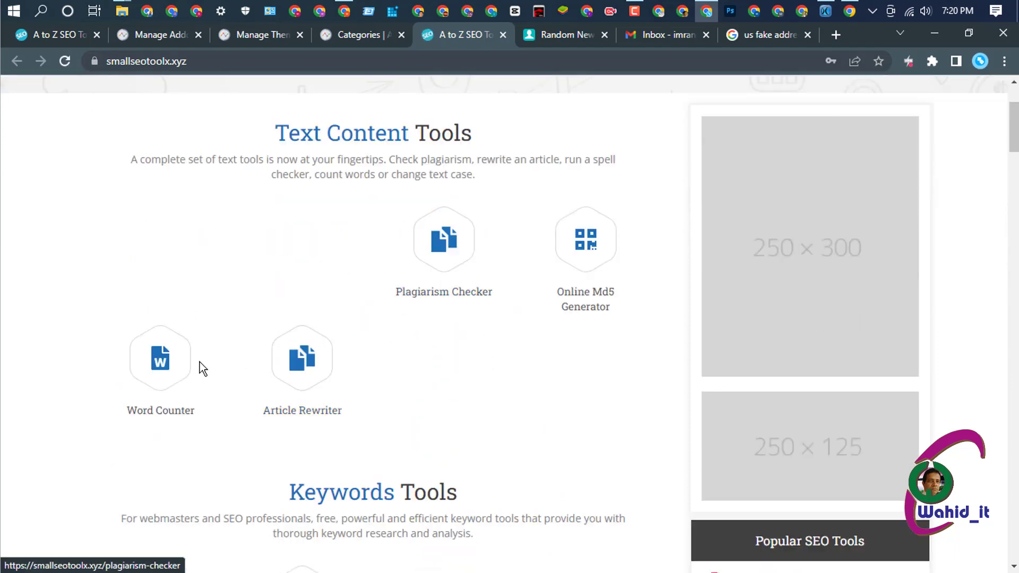
{"action": "scroll", "coordinate": [415, 416], "scroll_direction": "down", "scroll_amount": 2}
{"action": "scroll", "coordinate": [416, 414], "scroll_direction": "down", "scroll_amount": 5}
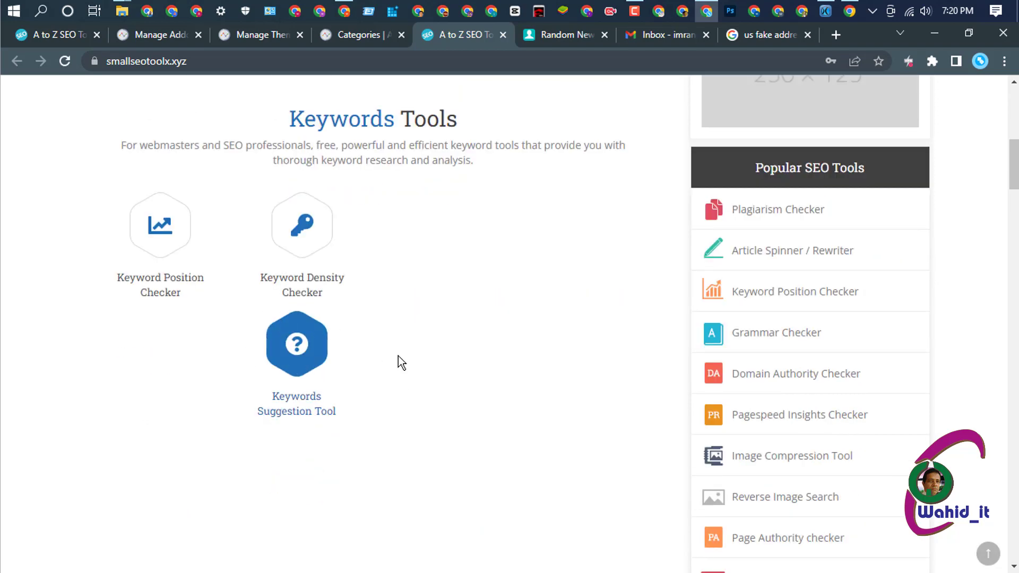
{"action": "left_click", "coordinate": [345, 35]}
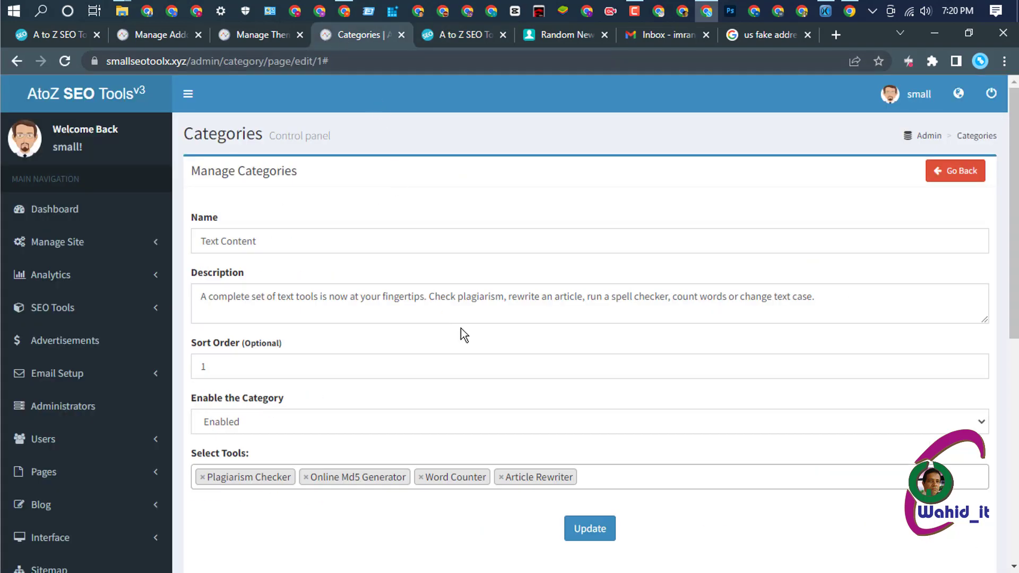
- Go back to the categories list, edit Keywords, and remove its five blank tool entries
{"action": "left_click", "coordinate": [954, 171]}
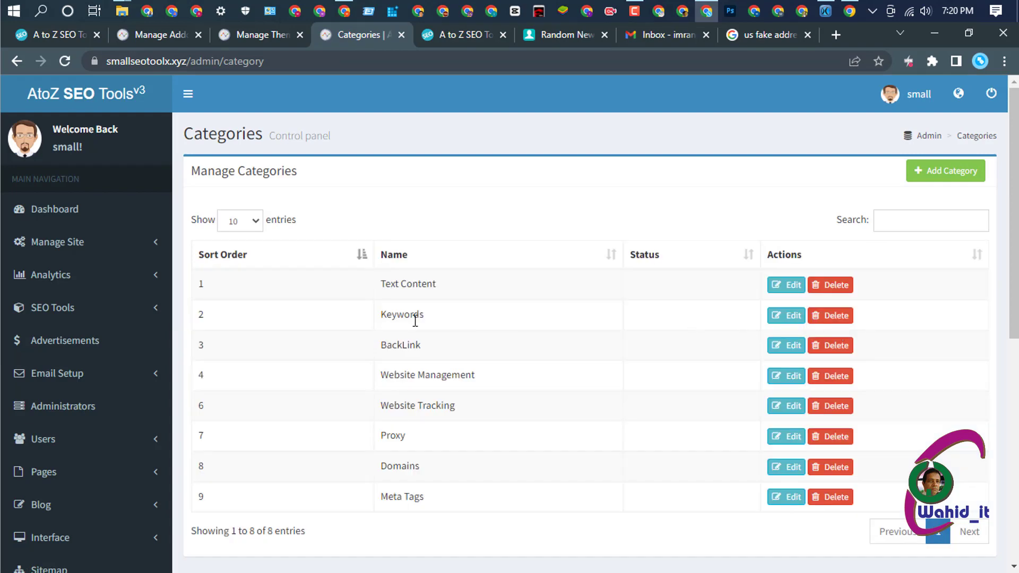
{"action": "left_click", "coordinate": [787, 321]}
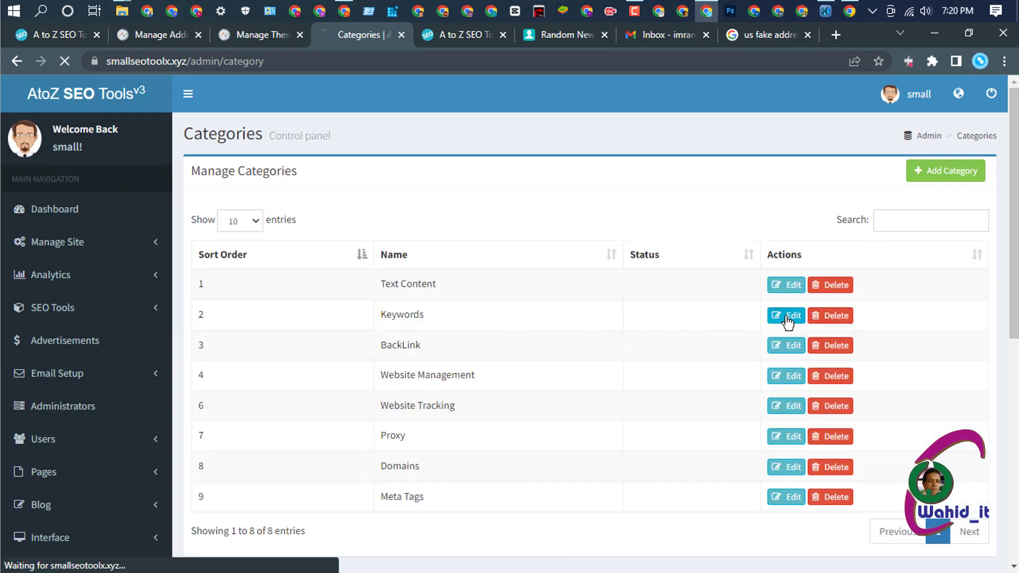
{"action": "scroll", "coordinate": [499, 345], "scroll_direction": "down", "scroll_amount": 2}
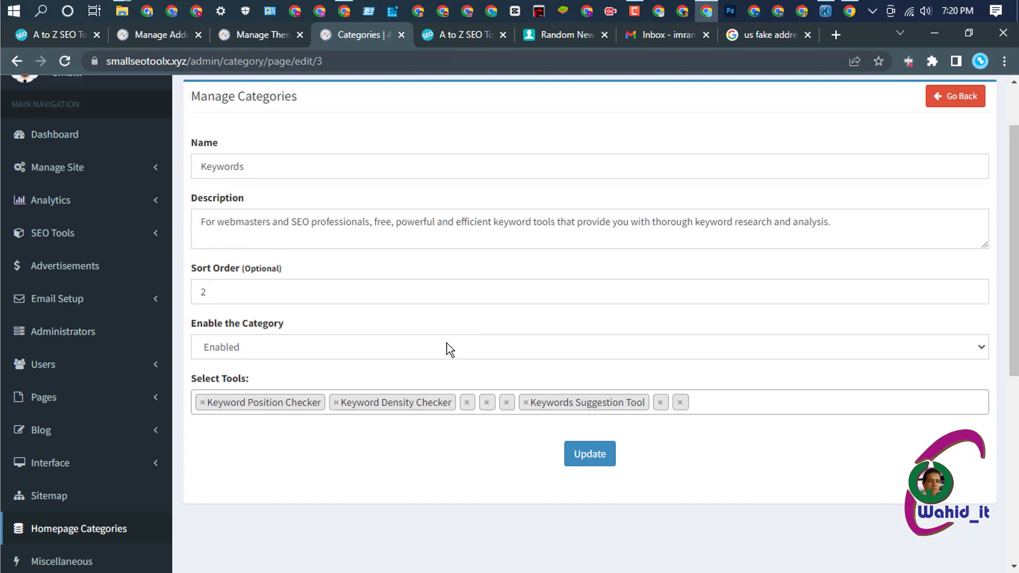
{"action": "left_click", "coordinate": [467, 405]}
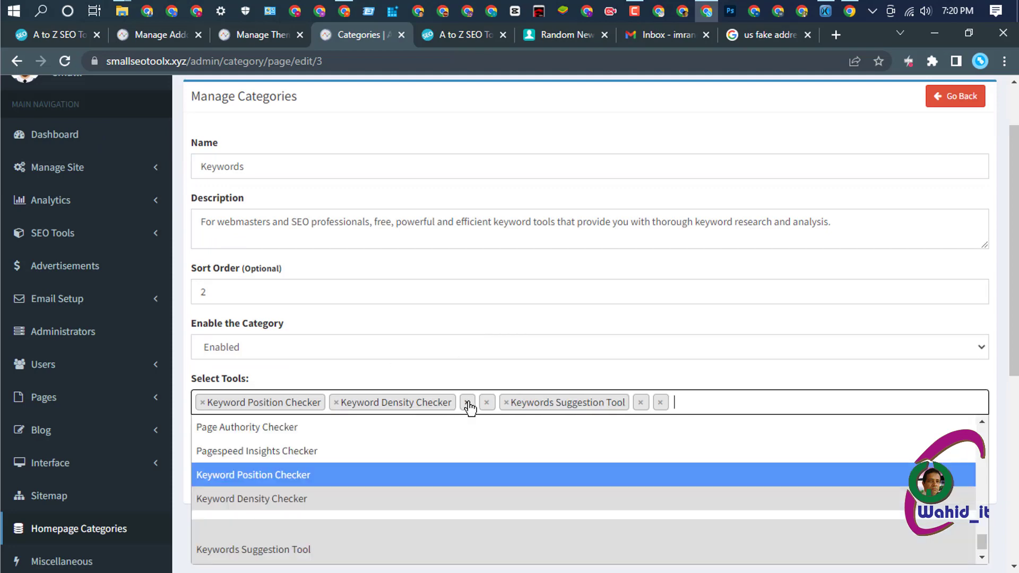
{"action": "left_click", "coordinate": [468, 404]}
{"action": "left_click", "coordinate": [468, 404]}
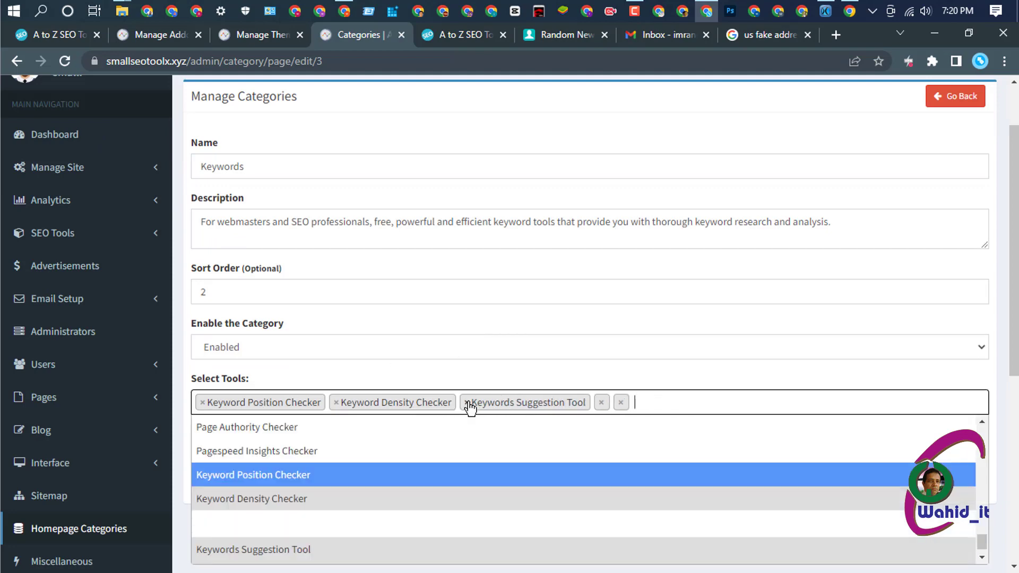
{"action": "left_click", "coordinate": [600, 405]}
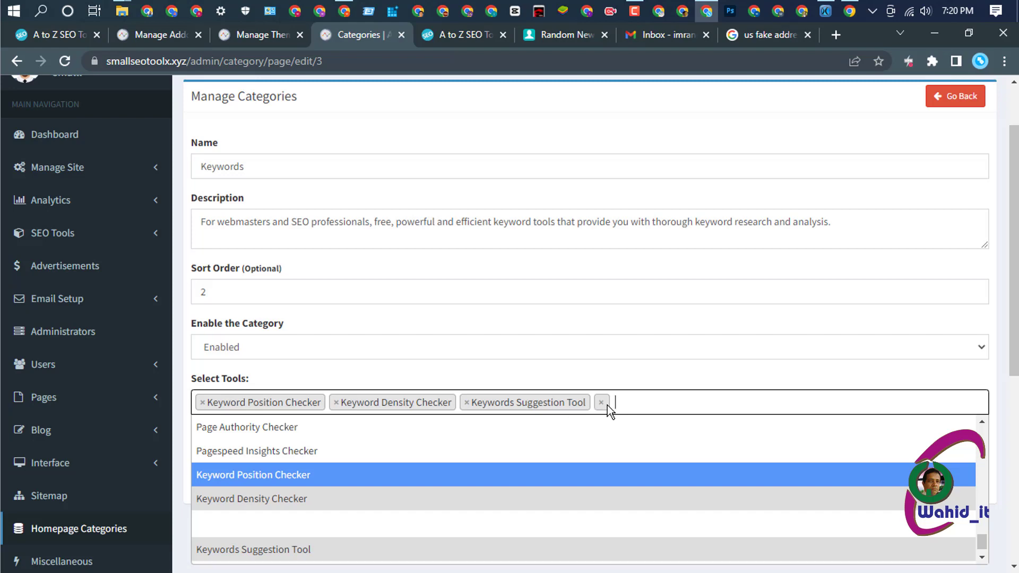
{"action": "left_click", "coordinate": [604, 405]}
- Close the suggestions, update the Keywords category, and return to the categories list
{"action": "scroll", "coordinate": [627, 289], "scroll_direction": "down", "scroll_amount": 2}
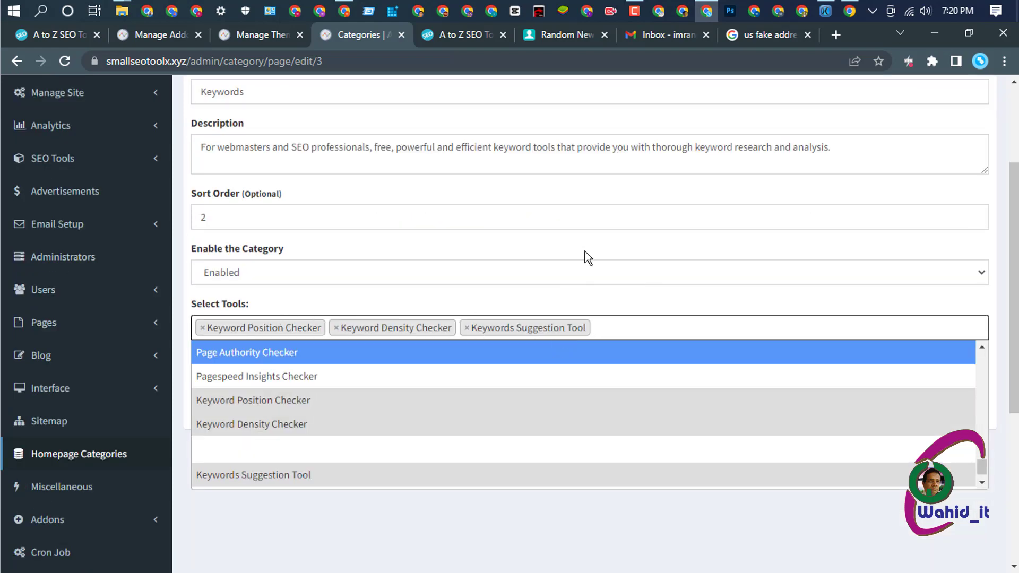
{"action": "scroll", "coordinate": [600, 374], "scroll_direction": "down", "scroll_amount": 3}
{"action": "left_click", "coordinate": [589, 431]}
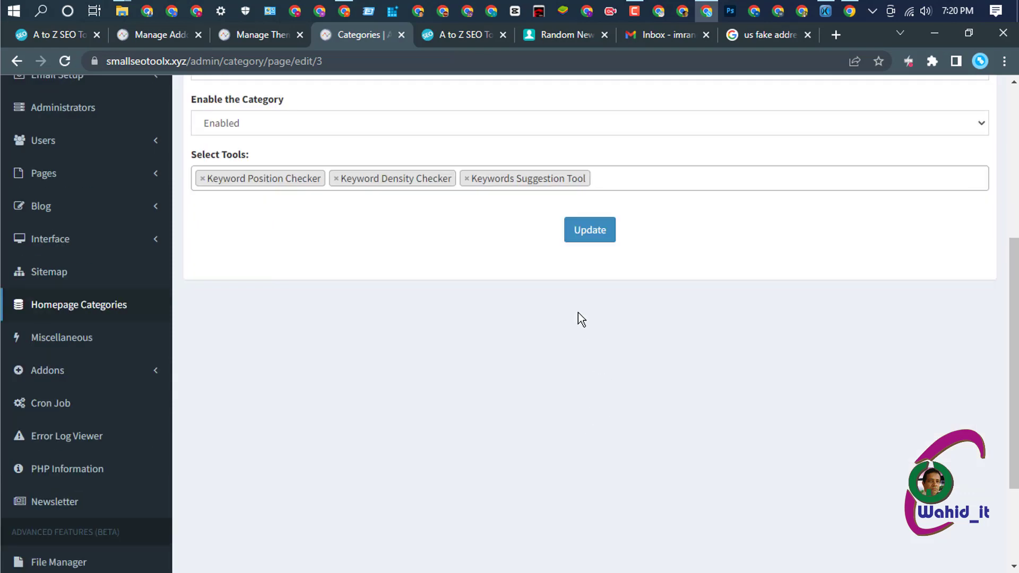
{"action": "left_click", "coordinate": [587, 234]}
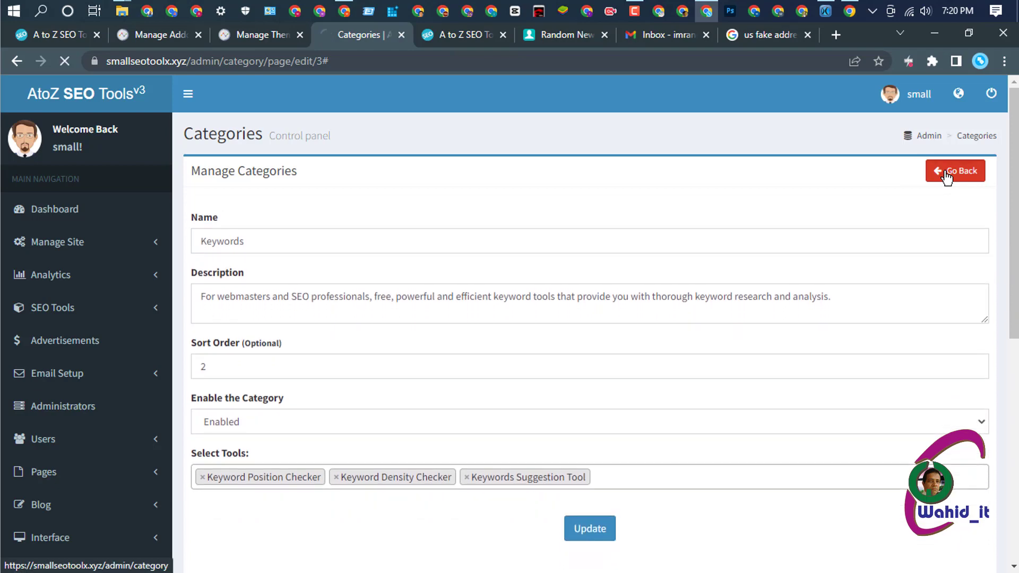
{"action": "left_click", "coordinate": [946, 174]}
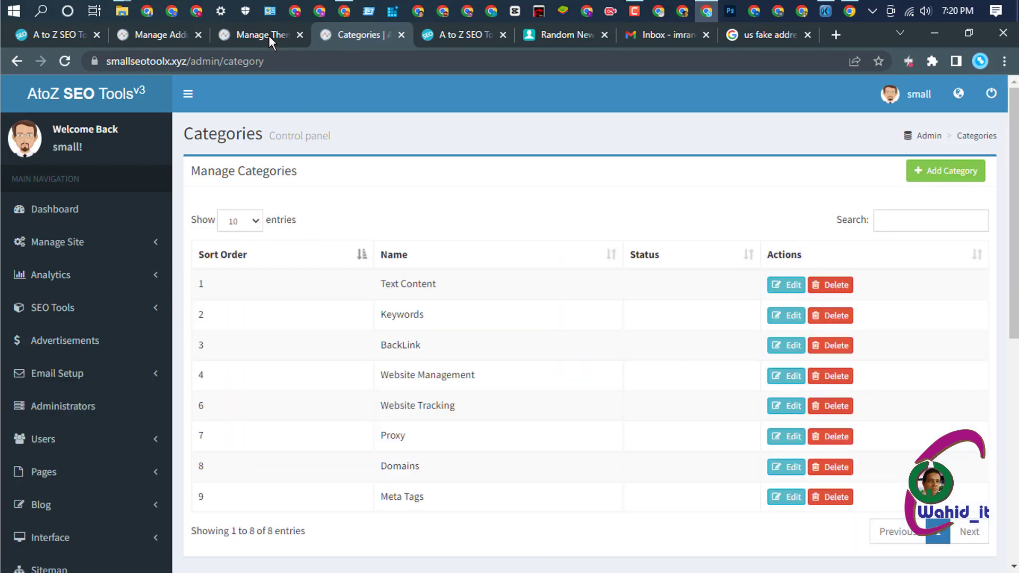
{"action": "left_click", "coordinate": [459, 31]}
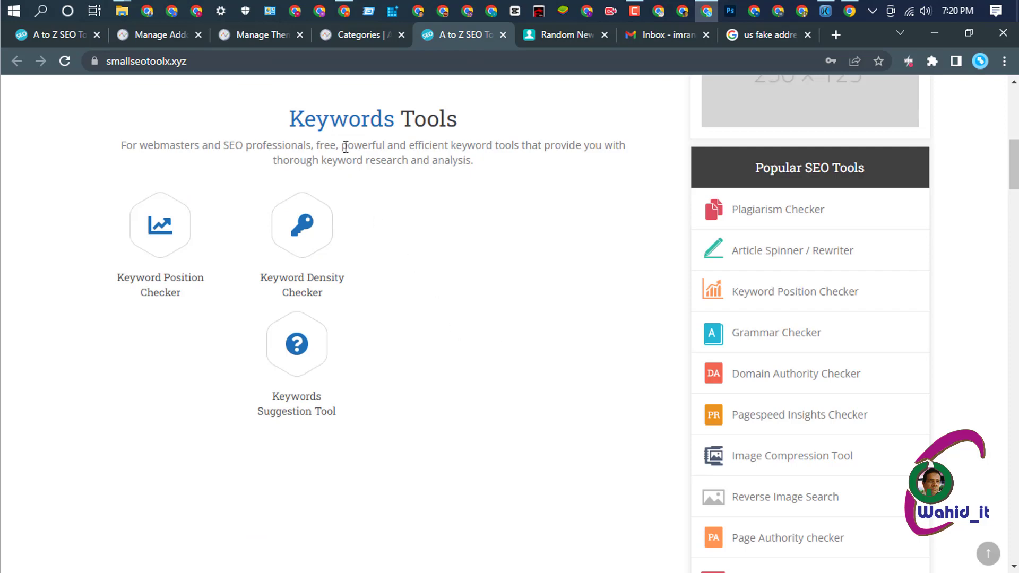
{"action": "left_click", "coordinate": [65, 61]}
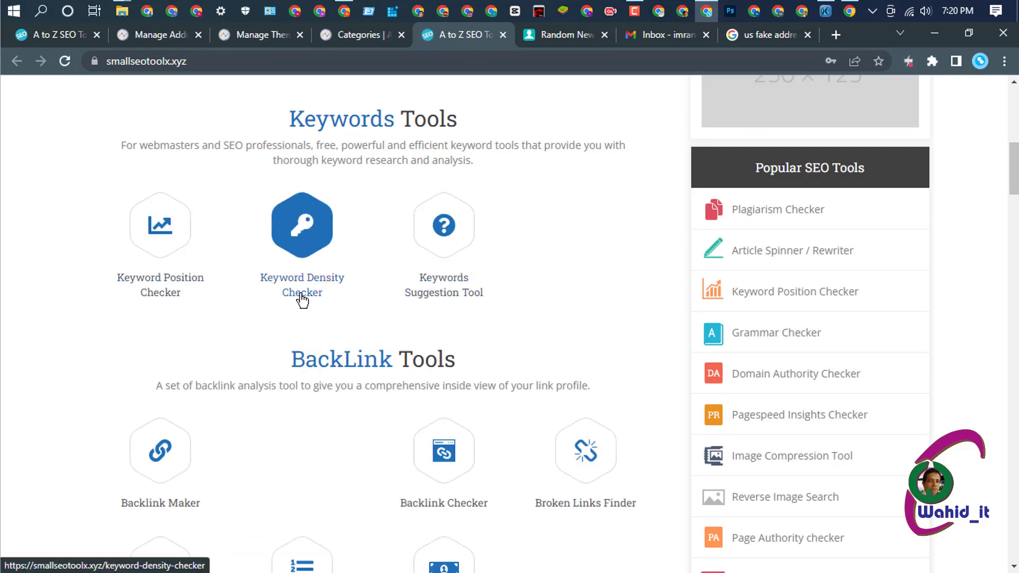
{"action": "scroll", "coordinate": [371, 313], "scroll_direction": "down", "scroll_amount": 3}
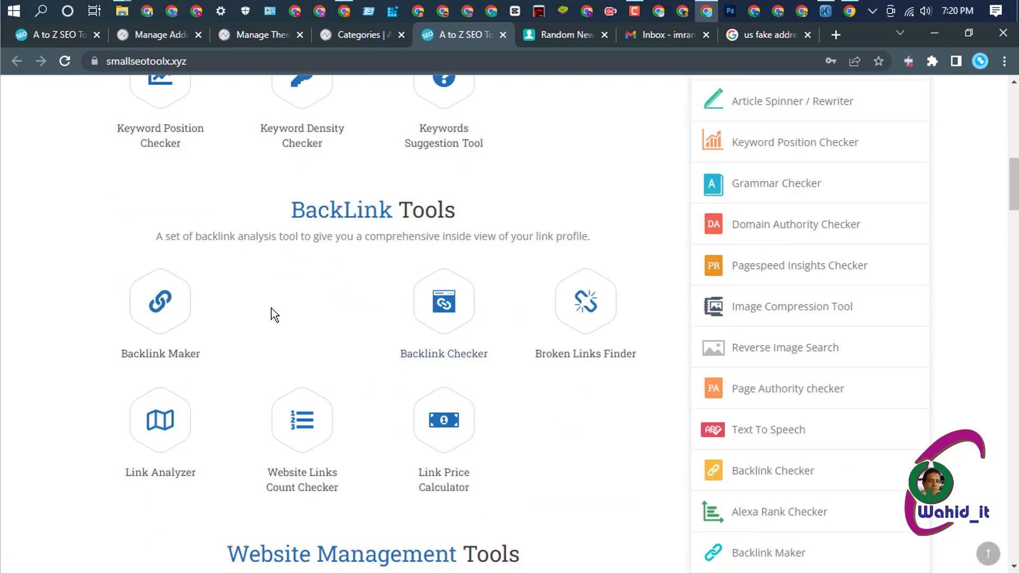
{"action": "left_click", "coordinate": [367, 36]}
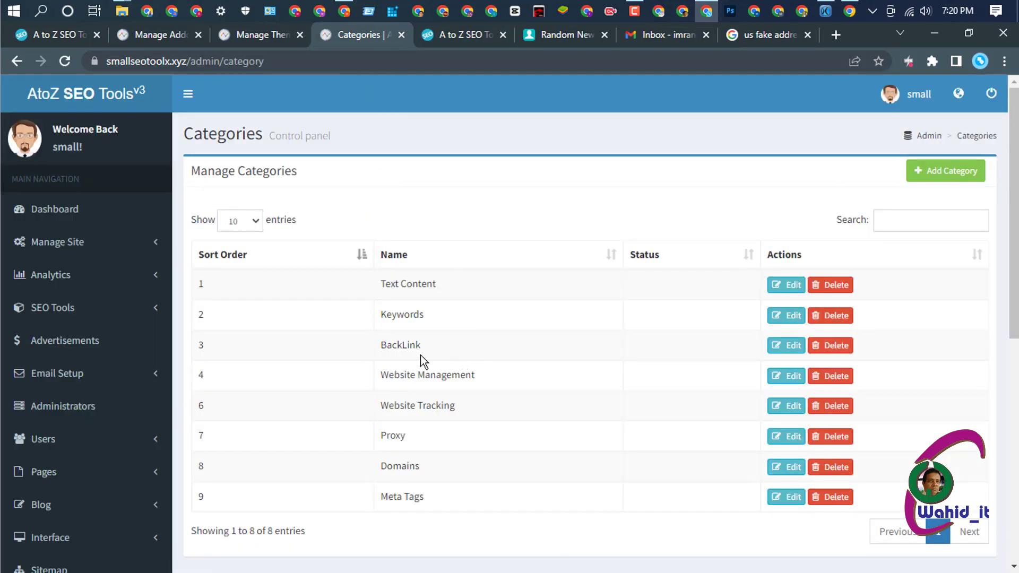
- Remove the blank entry after Backlink Maker, update BackLink, and return to the categories list
{"action": "left_click", "coordinate": [786, 346]}
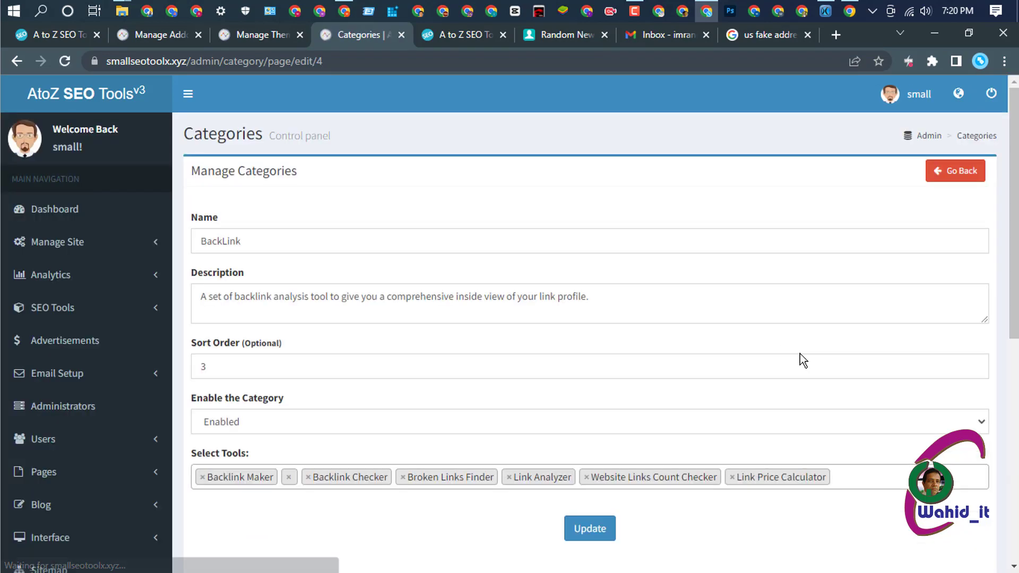
{"action": "scroll", "coordinate": [508, 305], "scroll_direction": "down", "scroll_amount": 3}
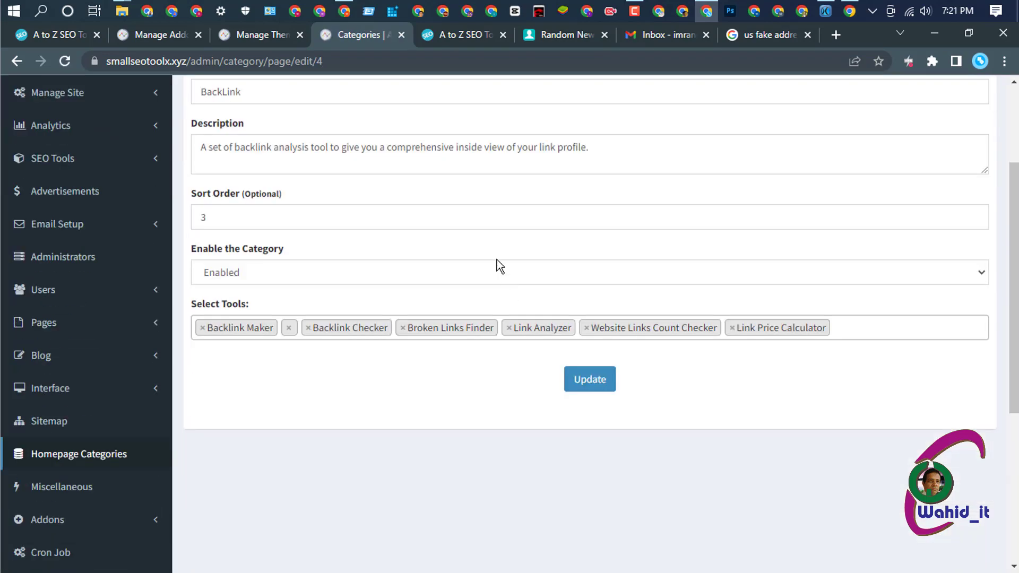
{"action": "left_click", "coordinate": [289, 328]}
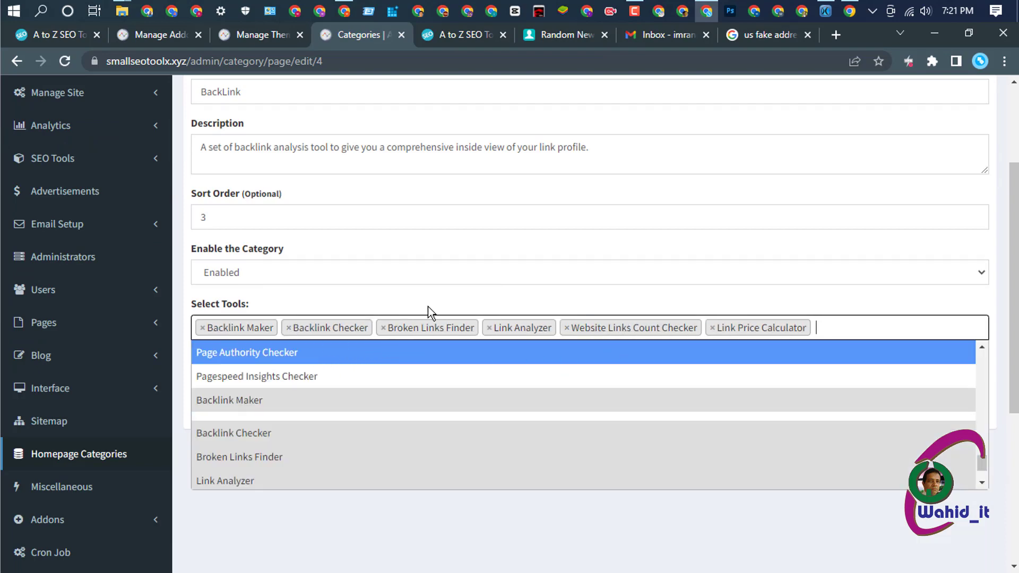
{"action": "scroll", "coordinate": [523, 227], "scroll_direction": "down", "scroll_amount": 3}
{"action": "left_click", "coordinate": [514, 416]}
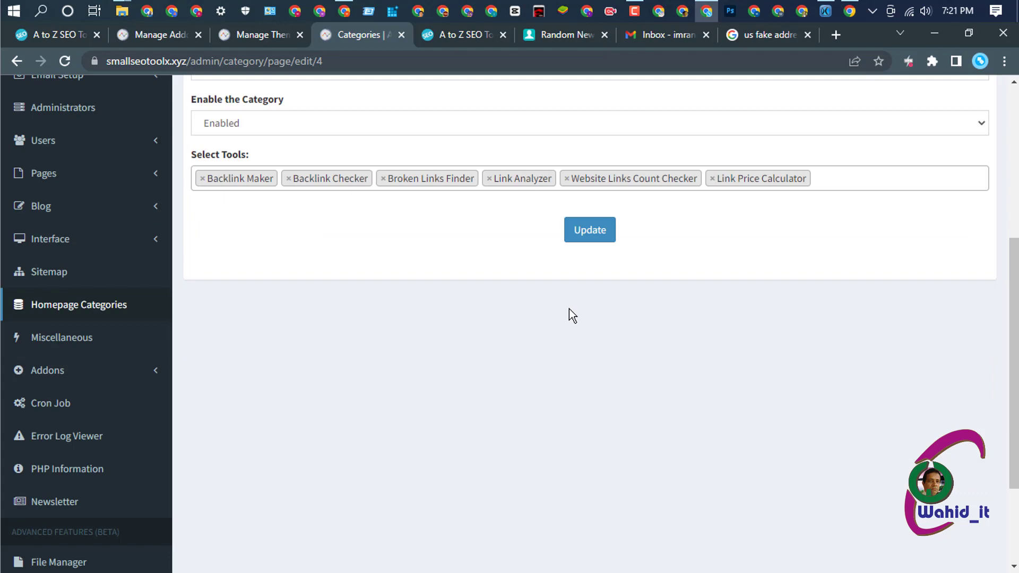
{"action": "left_click", "coordinate": [589, 229]}
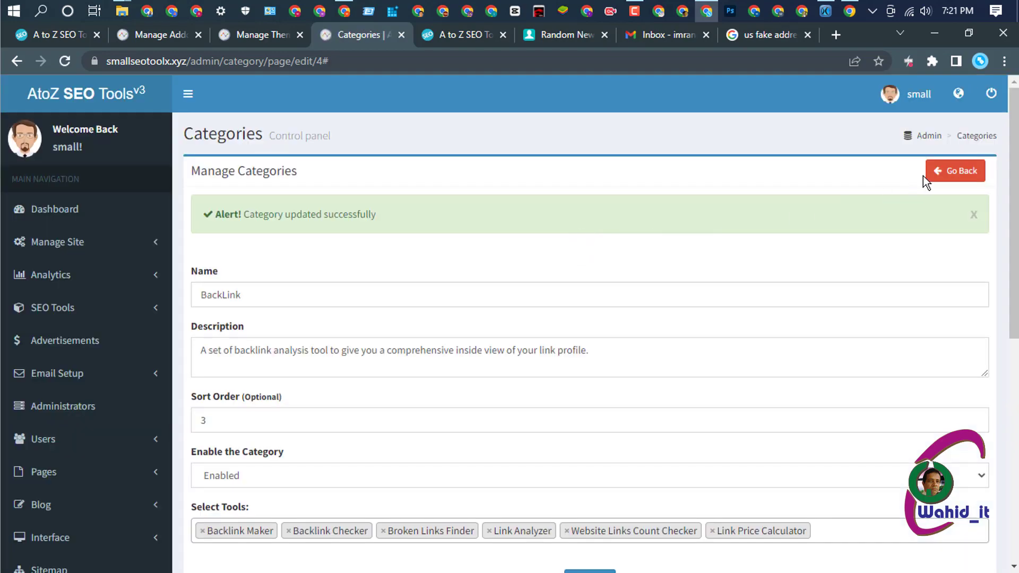
{"action": "left_click", "coordinate": [953, 171]}
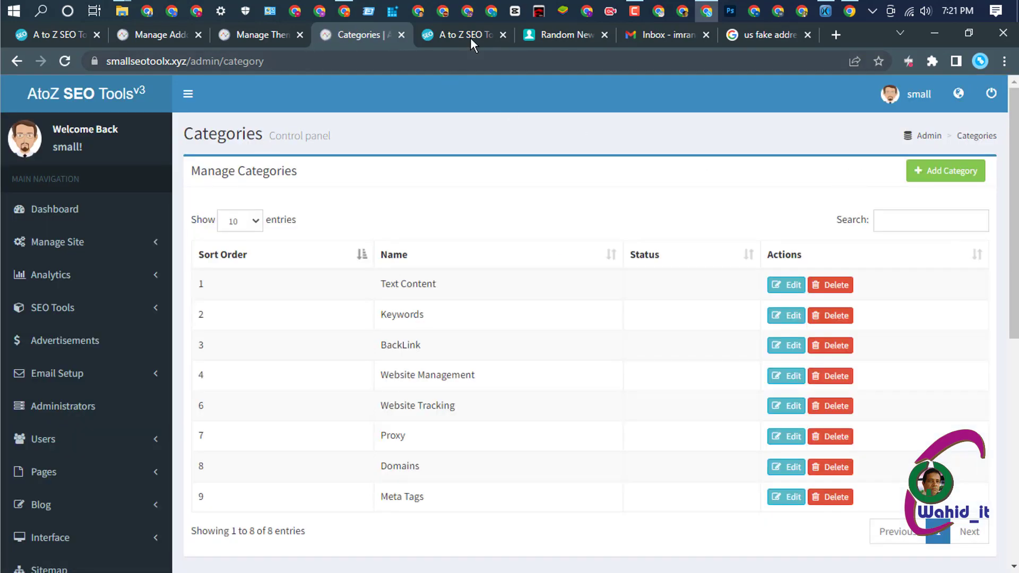
- Reload the live homepage to verify the BackLink Tools grid, then return to the admin categories
{"action": "left_click", "coordinate": [470, 37]}
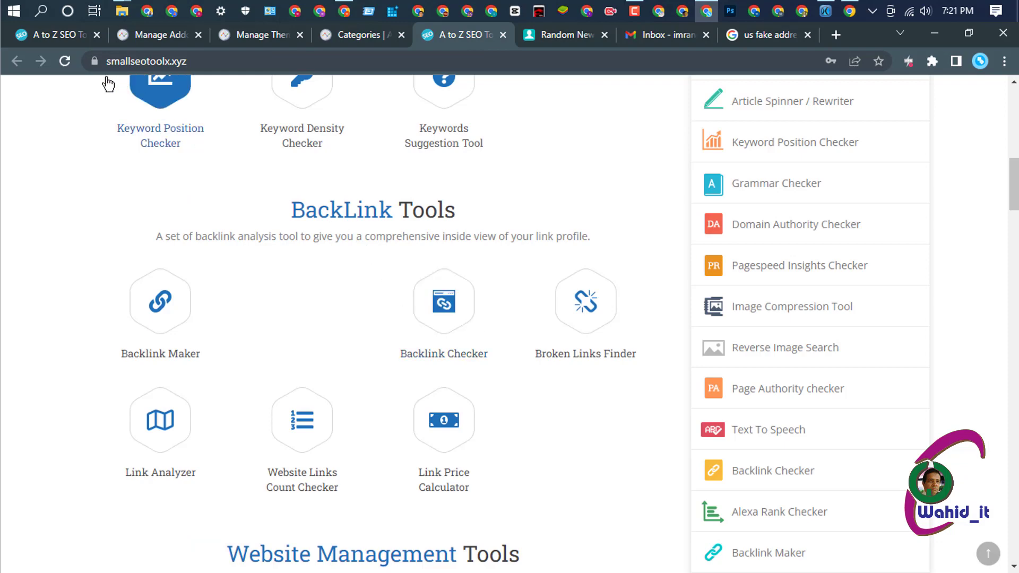
{"action": "left_click", "coordinate": [64, 61]}
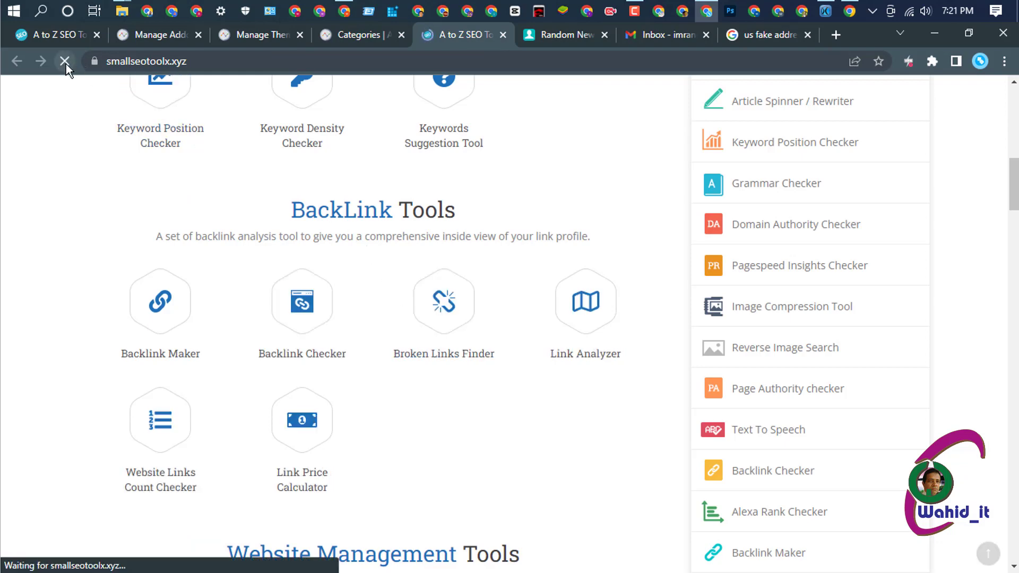
{"action": "scroll", "coordinate": [552, 348], "scroll_direction": "down", "scroll_amount": 6}
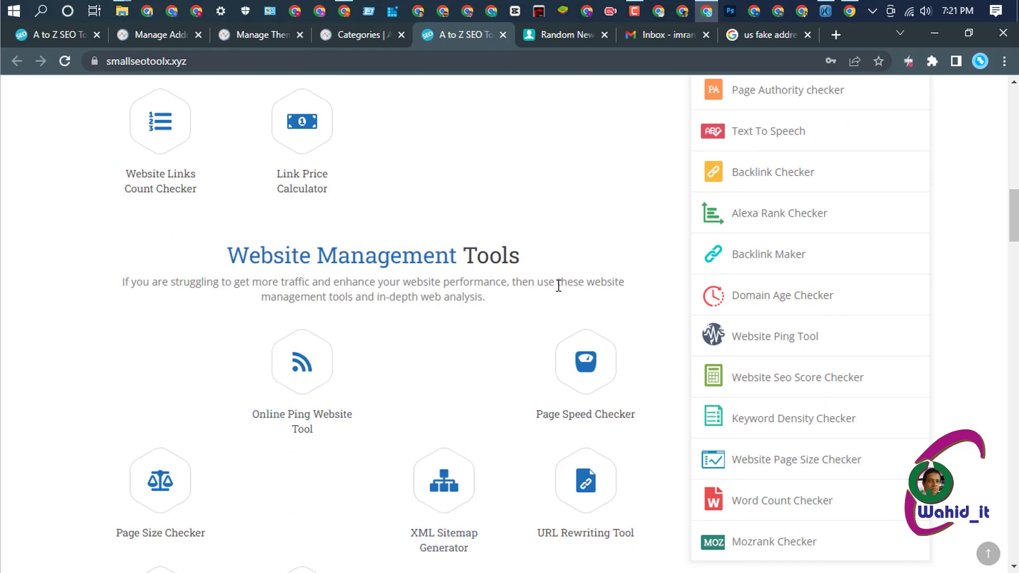
{"action": "left_click", "coordinate": [358, 35]}
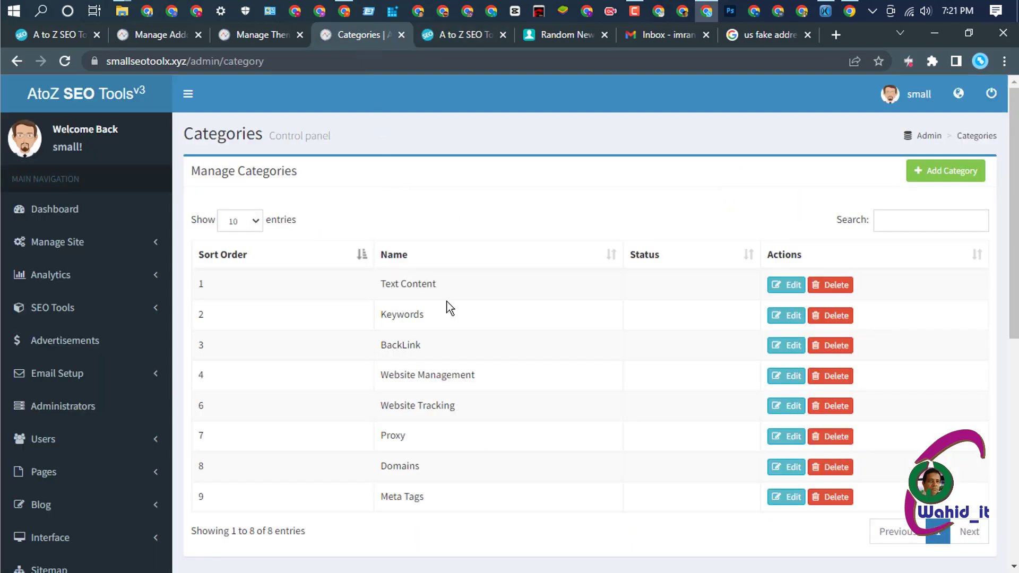
- Edit Website Management and delete every empty tag from its Select Tools list
{"action": "left_click", "coordinate": [787, 377]}
{"action": "scroll", "coordinate": [396, 344], "scroll_direction": "down", "scroll_amount": 4}
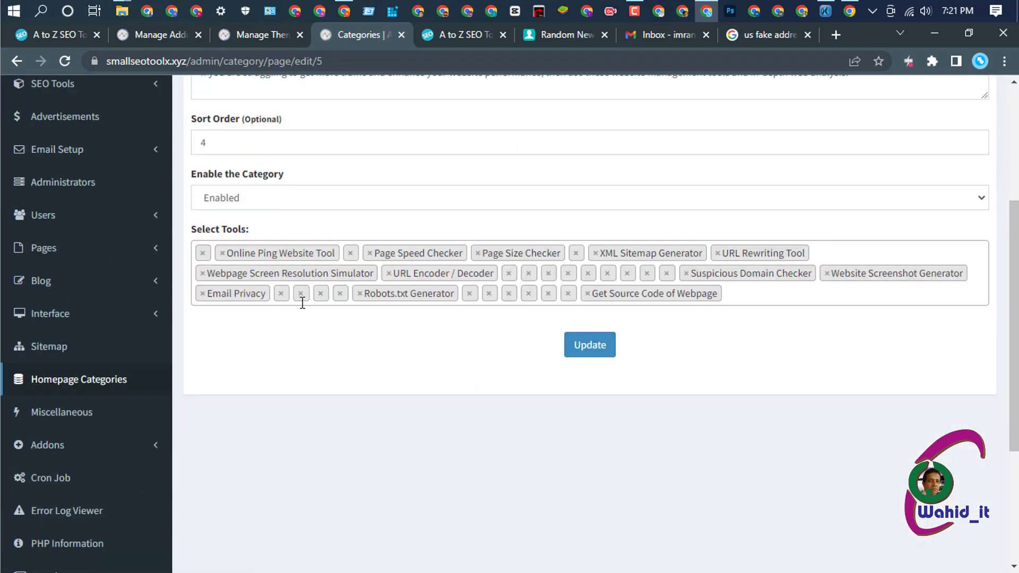
{"action": "left_click", "coordinate": [203, 254]}
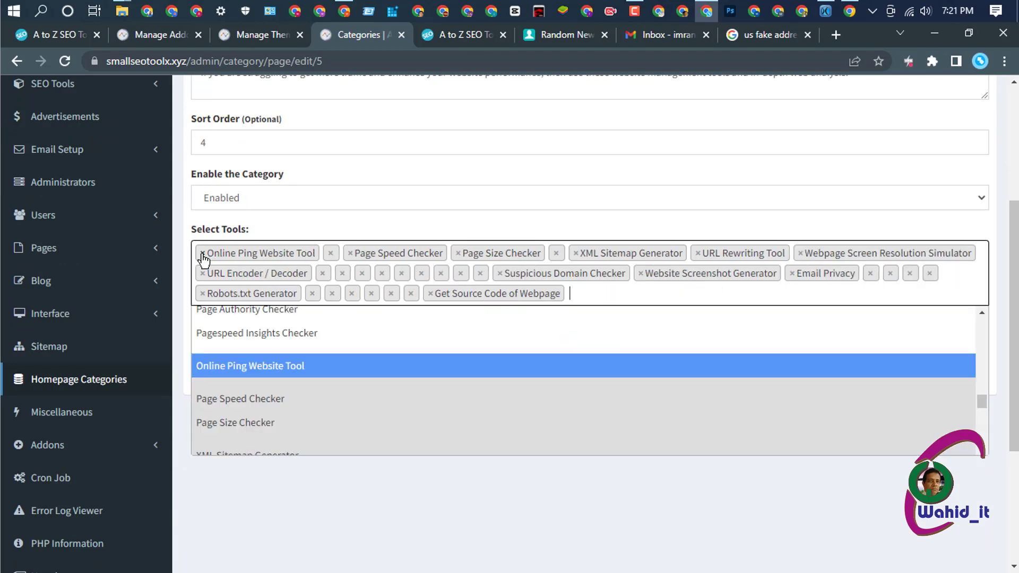
{"action": "left_click", "coordinate": [330, 254]}
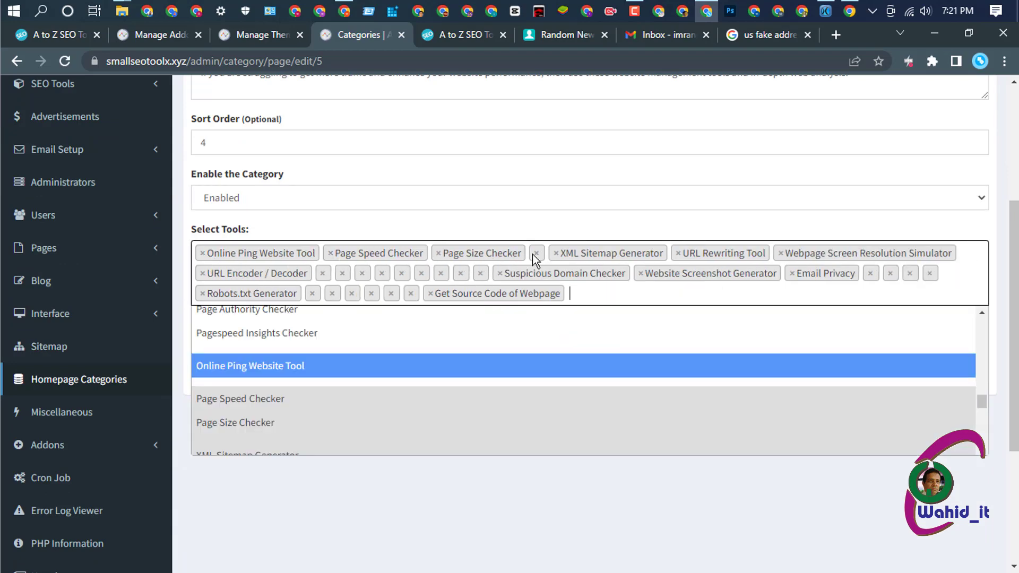
{"action": "left_click", "coordinate": [537, 253]}
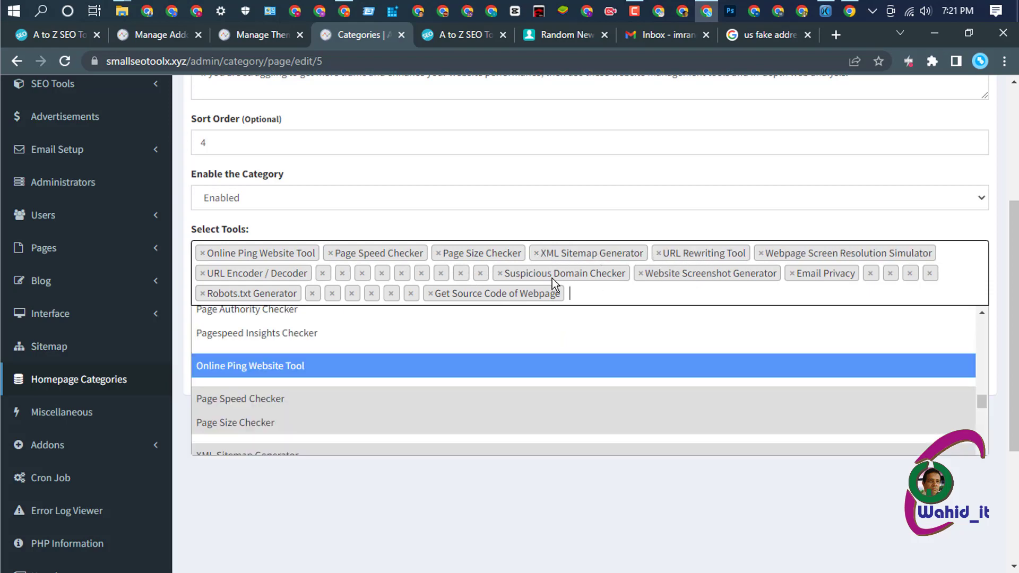
{"action": "left_click", "coordinate": [325, 273]}
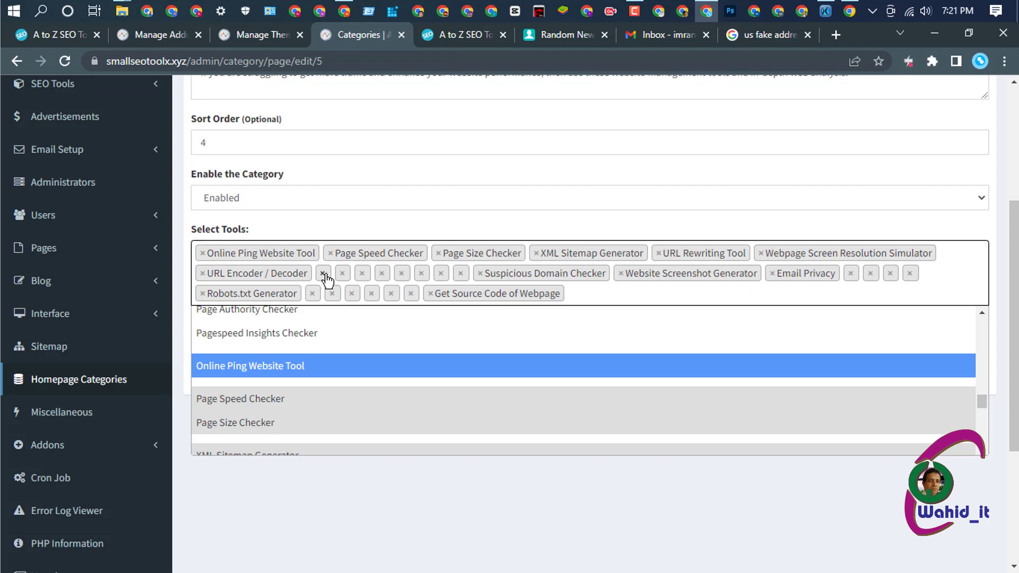
{"action": "left_click", "coordinate": [325, 274]}
{"action": "left_click", "coordinate": [322, 274]}
{"action": "left_click", "coordinate": [322, 274]}
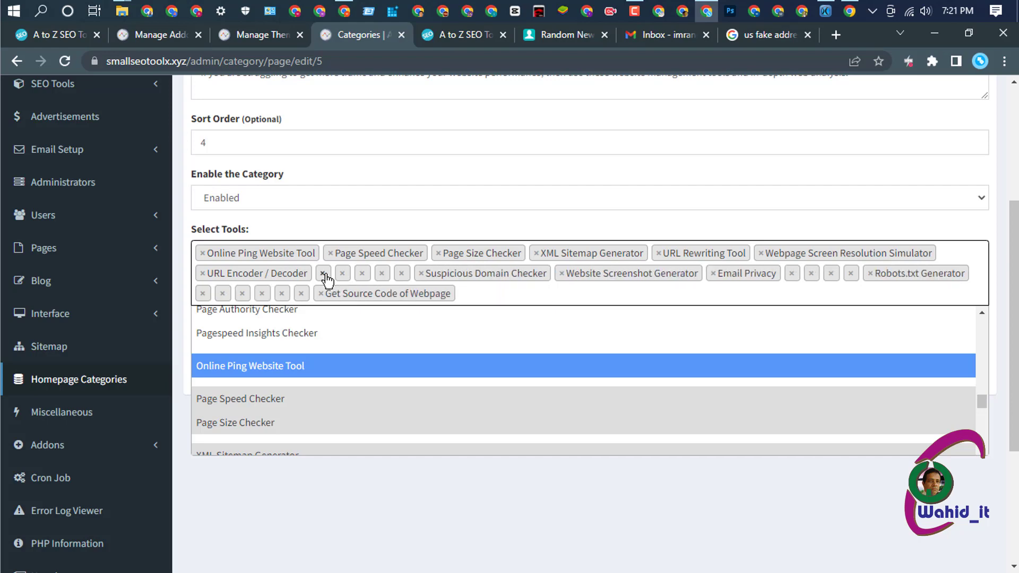
{"action": "left_click", "coordinate": [323, 274]}
{"action": "left_click", "coordinate": [322, 274]}
{"action": "left_click", "coordinate": [323, 273]}
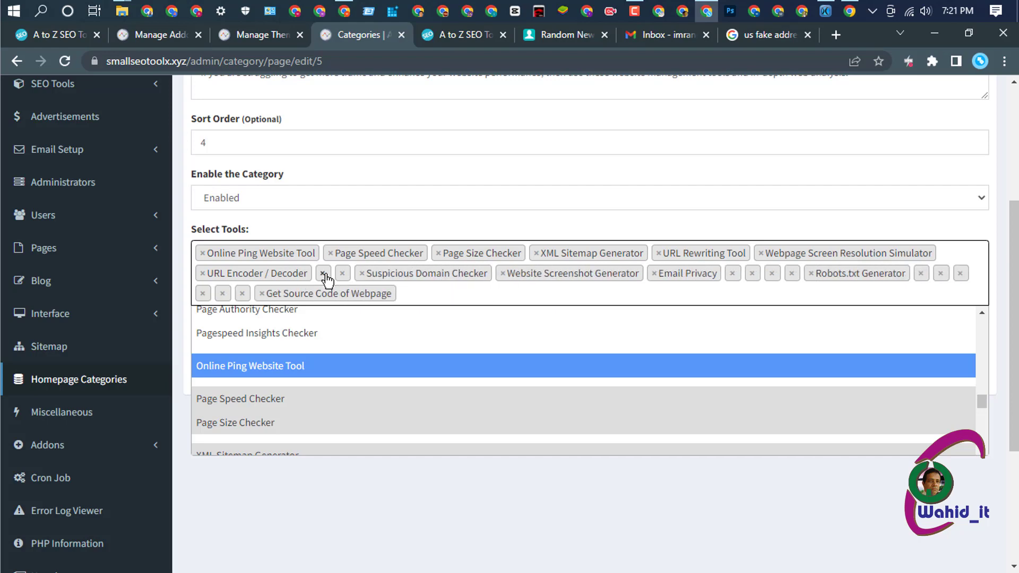
{"action": "left_click", "coordinate": [323, 273]}
{"action": "left_click", "coordinate": [323, 274]}
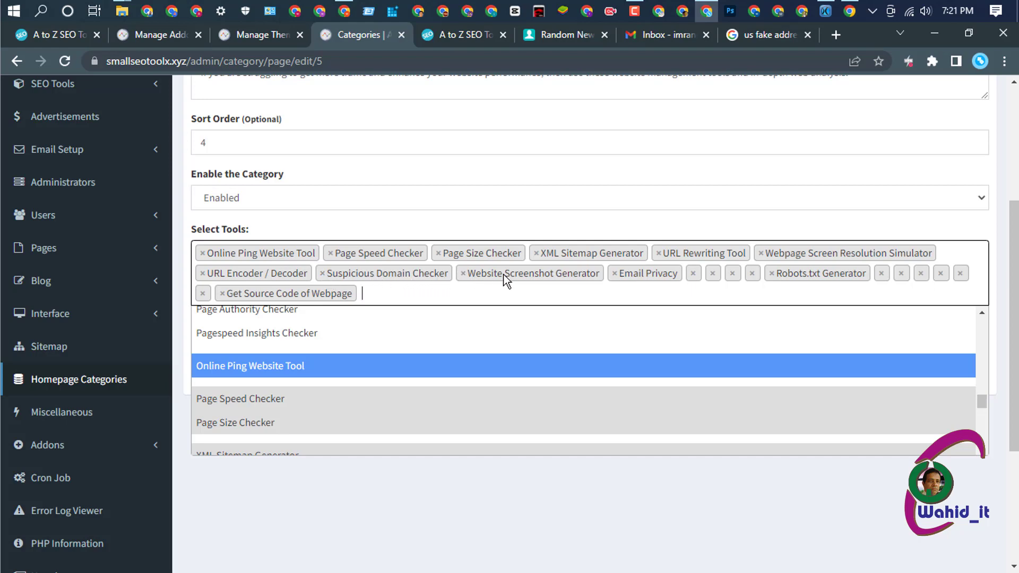
{"action": "left_click", "coordinate": [693, 274]}
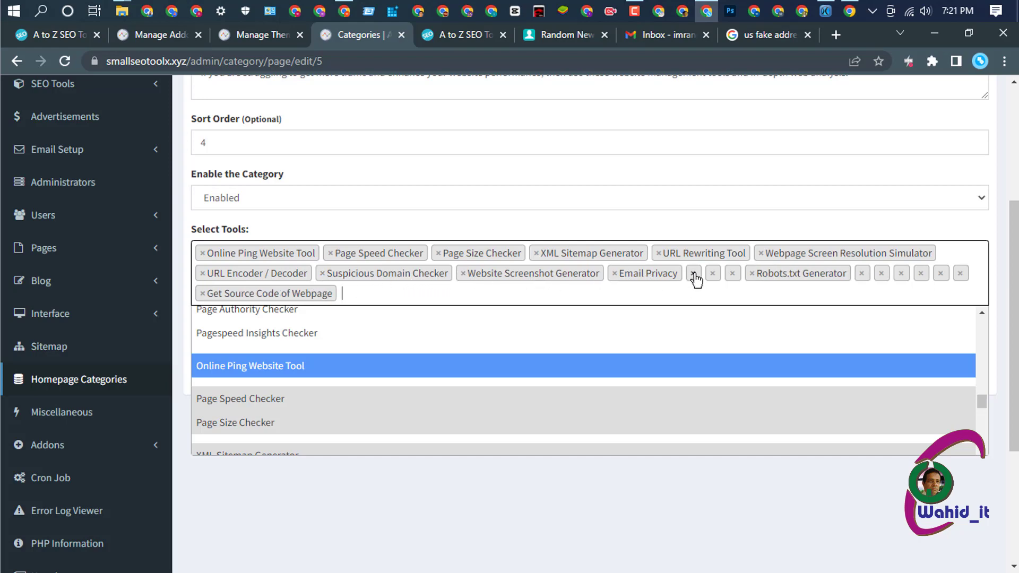
{"action": "left_click", "coordinate": [693, 273]}
{"action": "left_click", "coordinate": [693, 273]}
{"action": "left_click", "coordinate": [694, 273]}
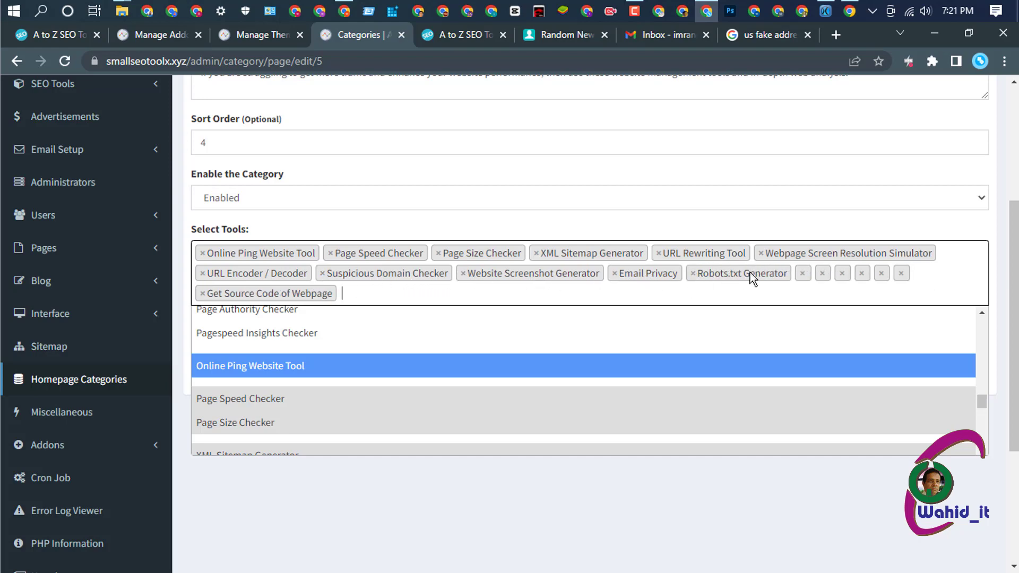
{"action": "left_click", "coordinate": [802, 274]}
{"action": "left_click", "coordinate": [802, 274]}
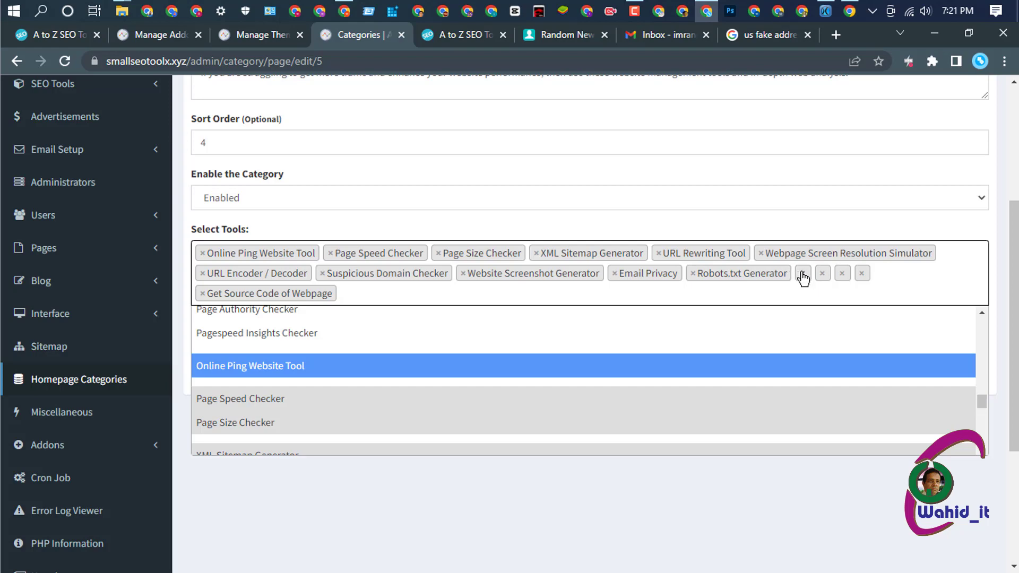
{"action": "left_click", "coordinate": [802, 274]}
{"action": "left_click", "coordinate": [802, 274]}
{"action": "left_click", "coordinate": [802, 273]}
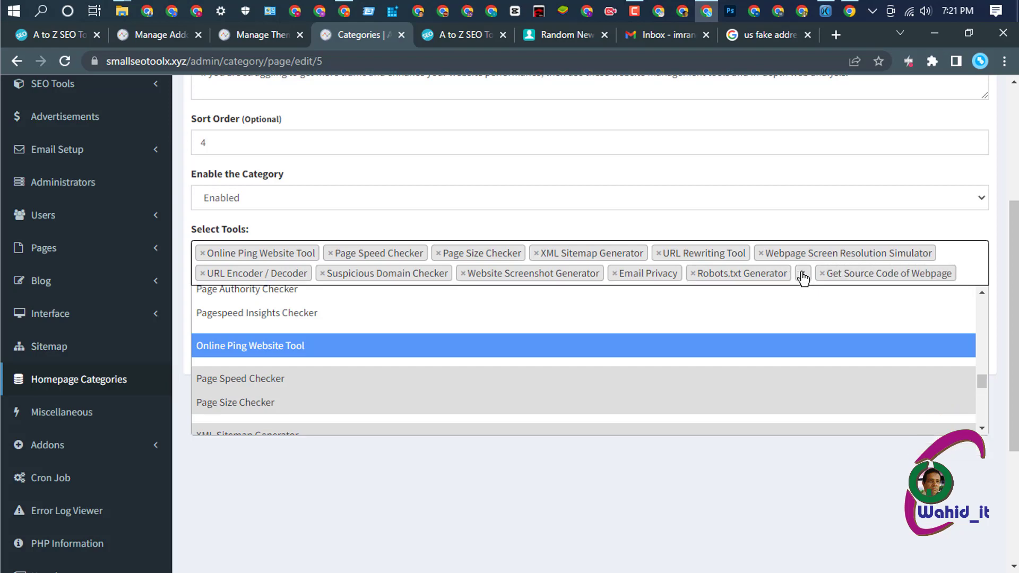
{"action": "left_click", "coordinate": [802, 274]}
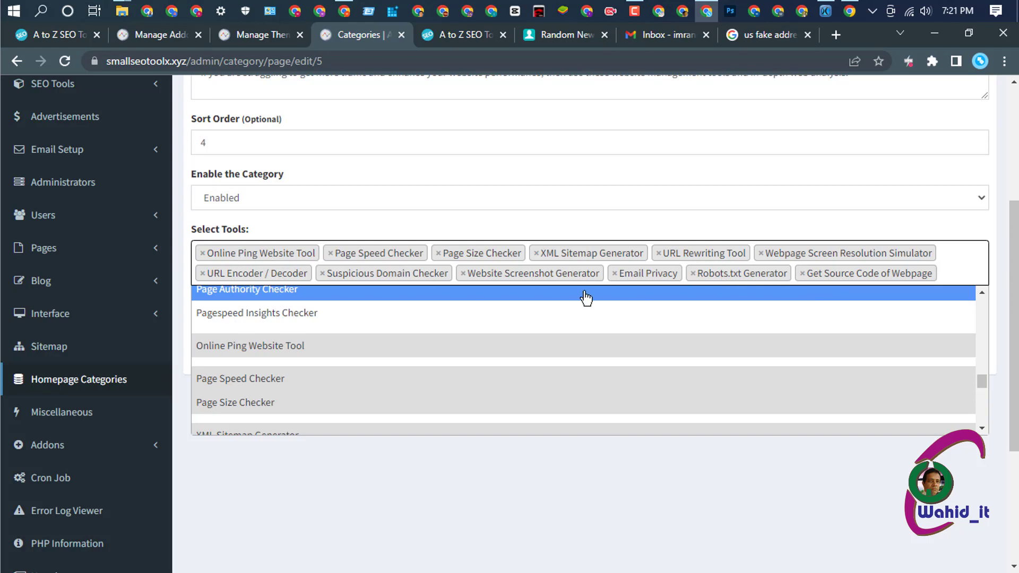
- Save Website Management with its twelve named tools and return to the categories list
{"action": "left_click", "coordinate": [570, 495]}
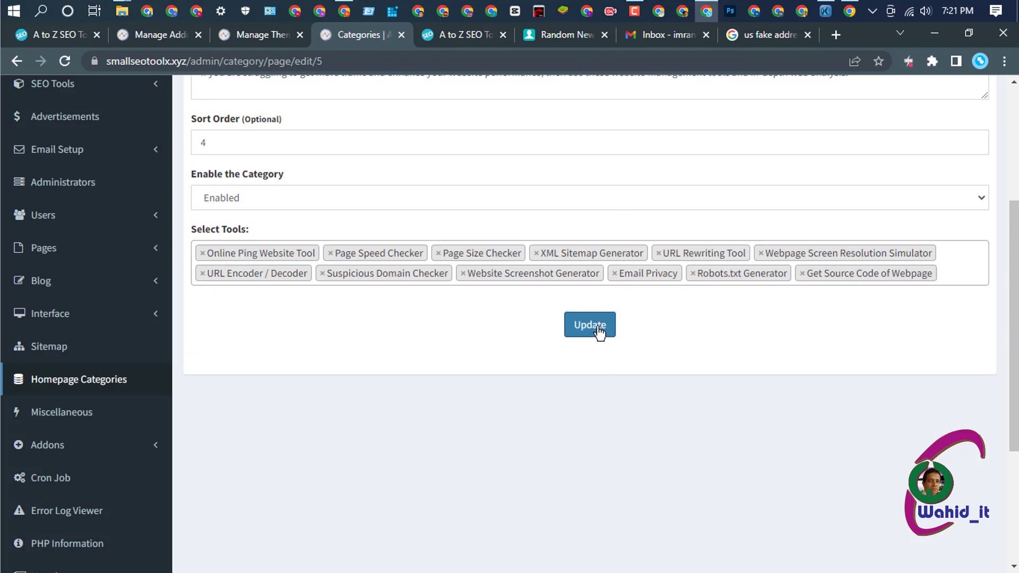
{"action": "left_click", "coordinate": [598, 328]}
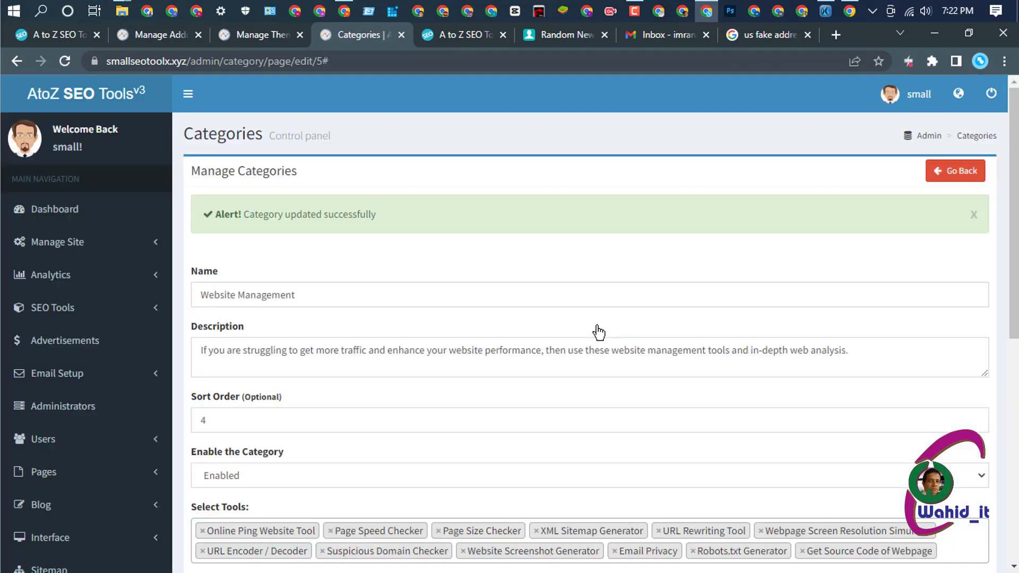
{"action": "left_click", "coordinate": [952, 178]}
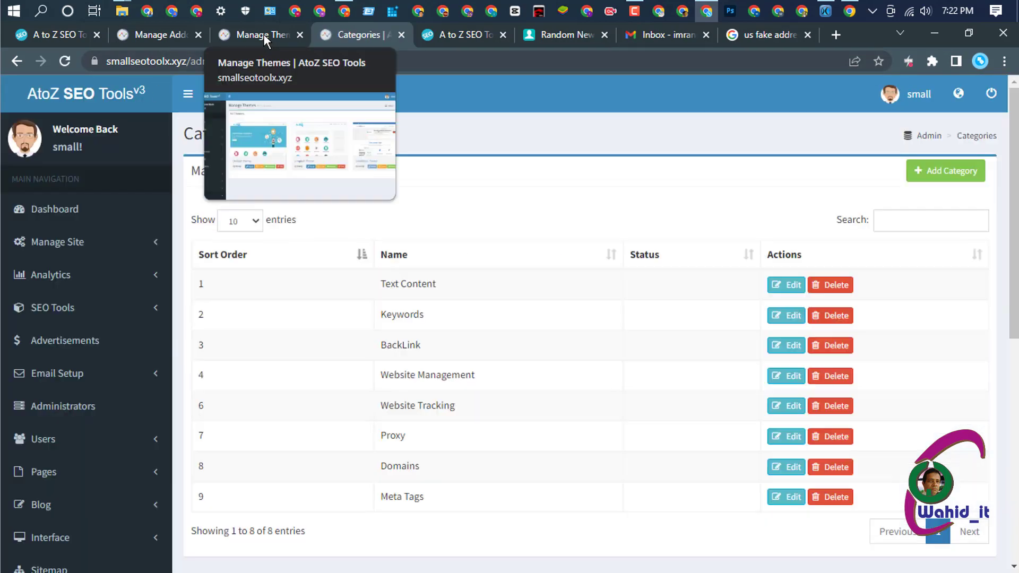
- Reload the live homepage to confirm Website Management now shows twelve tools
{"action": "left_click", "coordinate": [263, 35]}
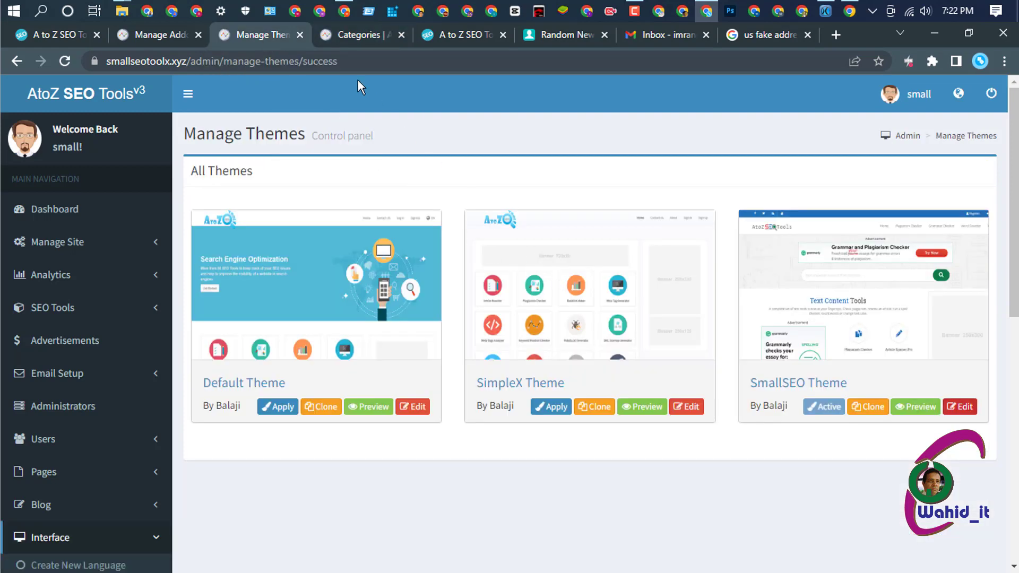
{"action": "left_click", "coordinate": [349, 35]}
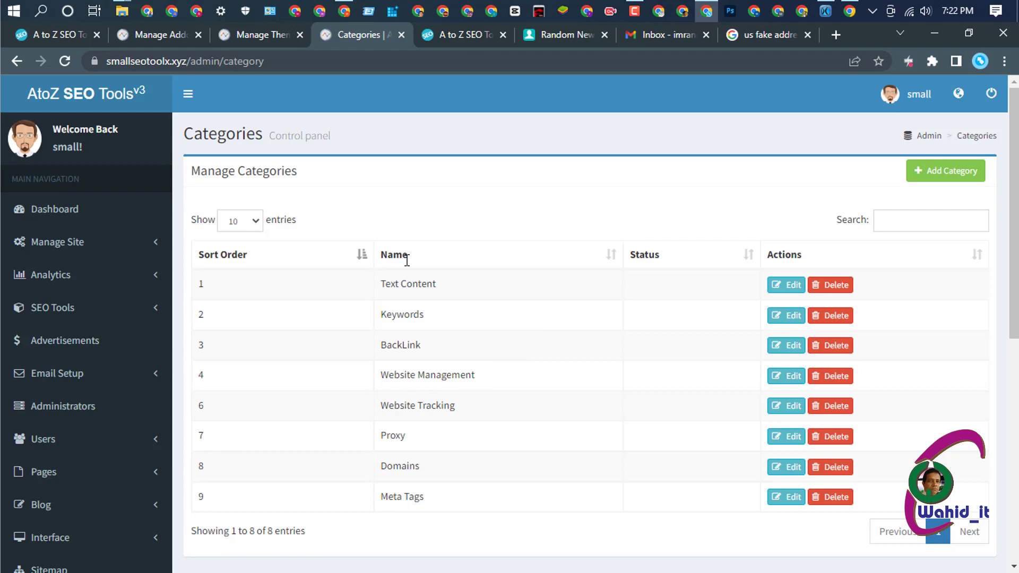
{"action": "left_click", "coordinate": [454, 38]}
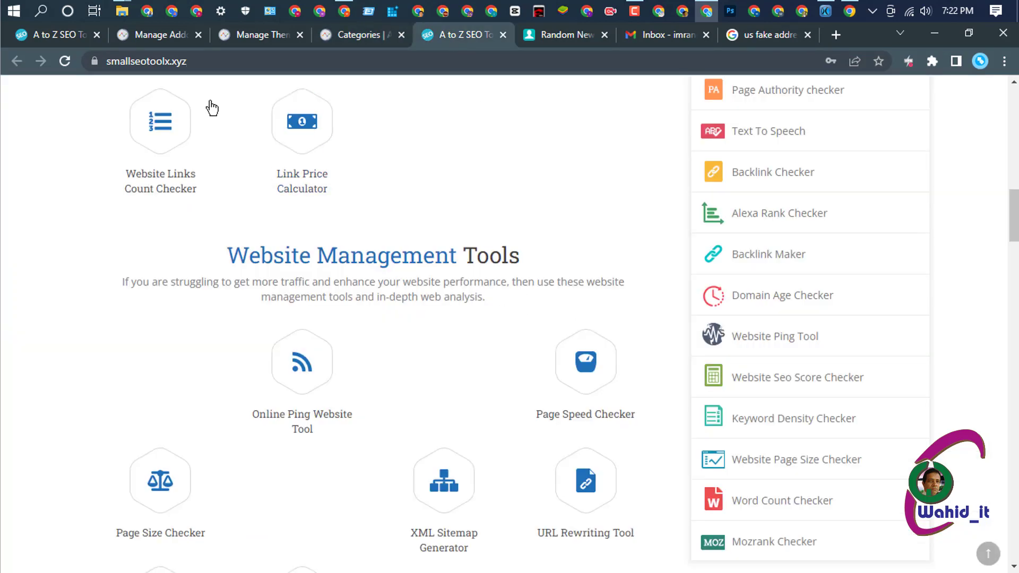
{"action": "left_click", "coordinate": [64, 61]}
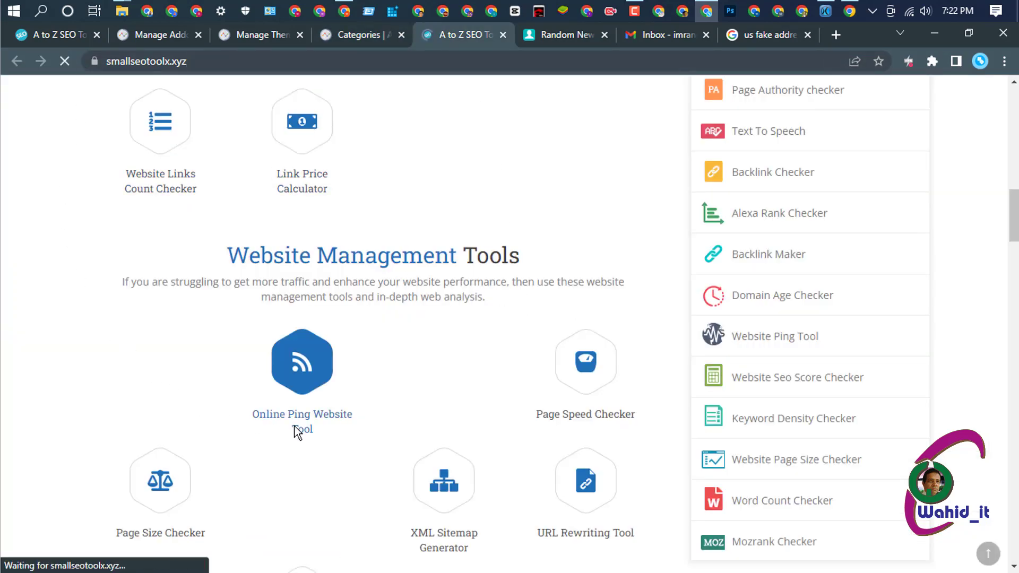
{"action": "scroll", "coordinate": [522, 410], "scroll_direction": "down", "scroll_amount": 5}
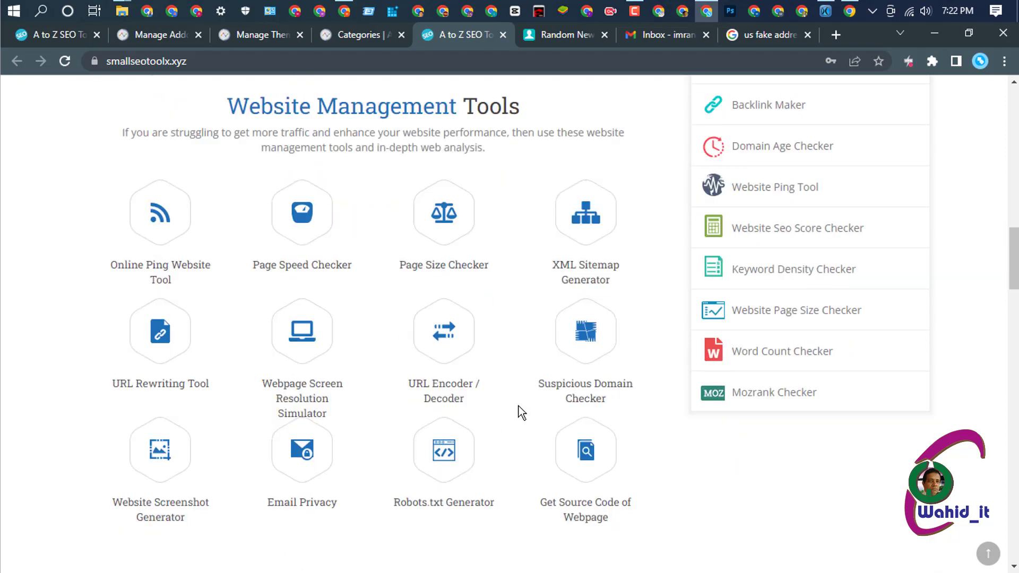
{"action": "scroll", "coordinate": [494, 374], "scroll_direction": "down", "scroll_amount": 3}
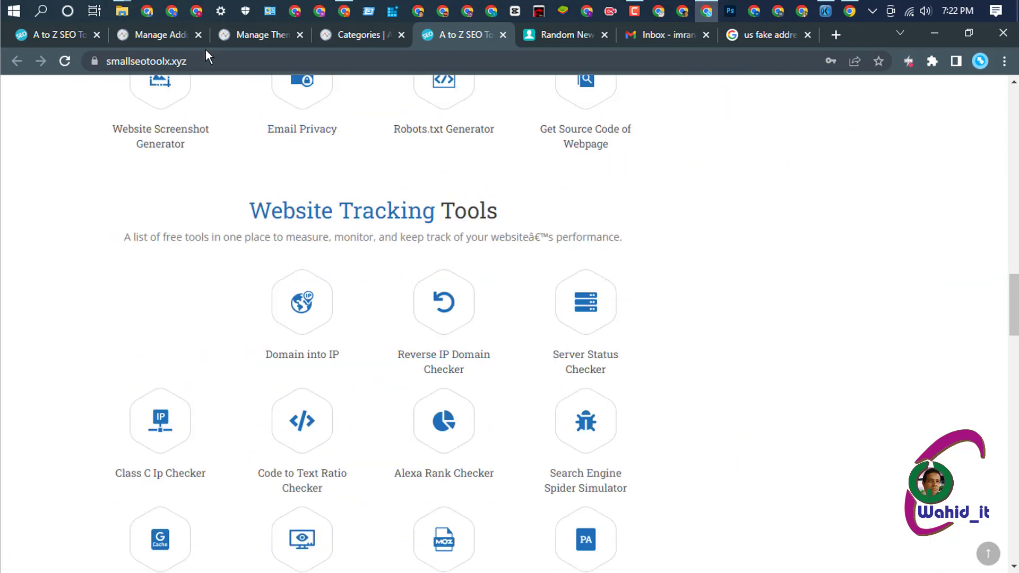
- Close the add-on management, extra tools-site and theme management tabs, returning to admin Categories
{"action": "left_click", "coordinate": [197, 33]}
{"action": "left_click", "coordinate": [97, 35]}
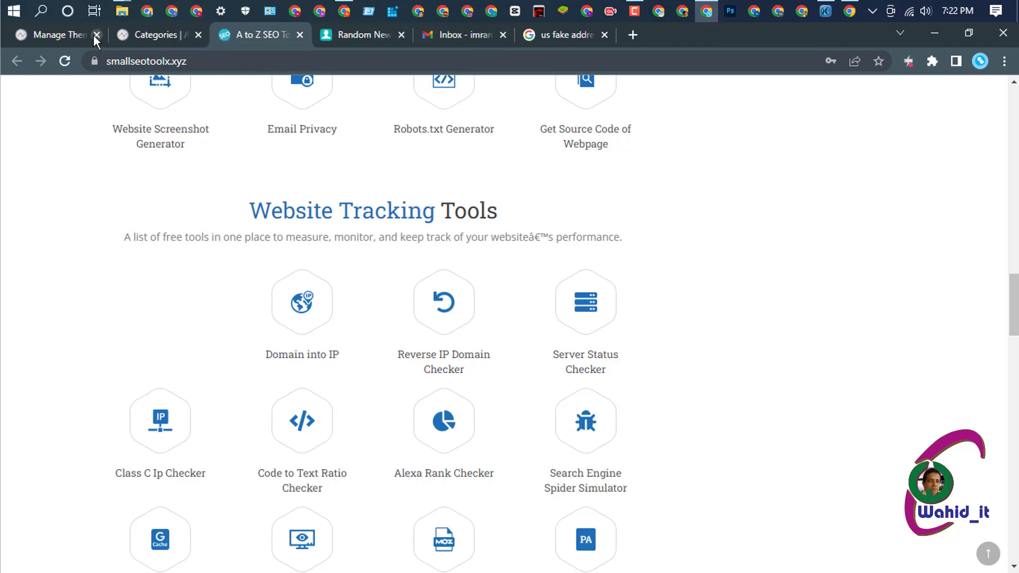
{"action": "left_click", "coordinate": [93, 35]}
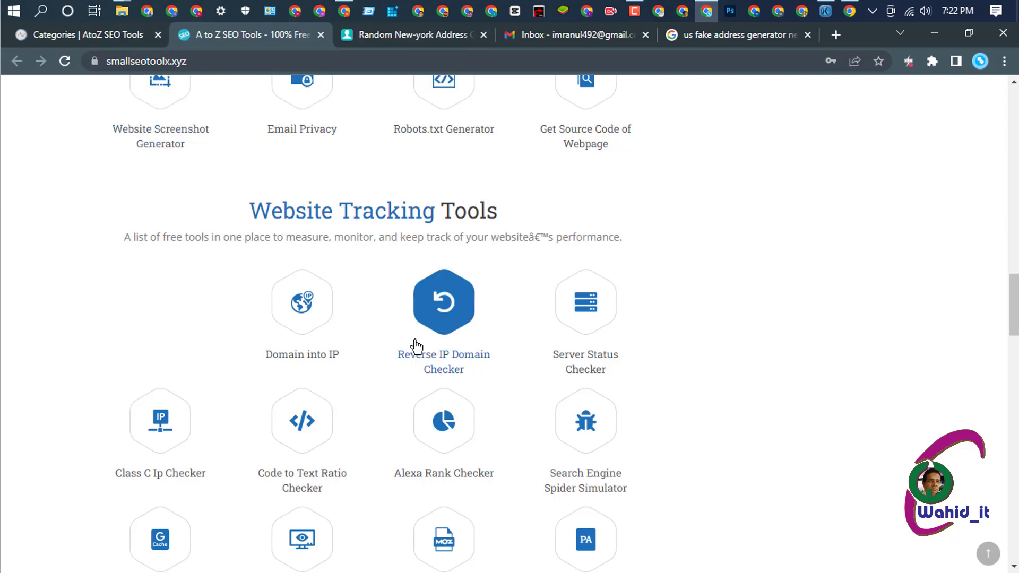
{"action": "left_click", "coordinate": [103, 32]}
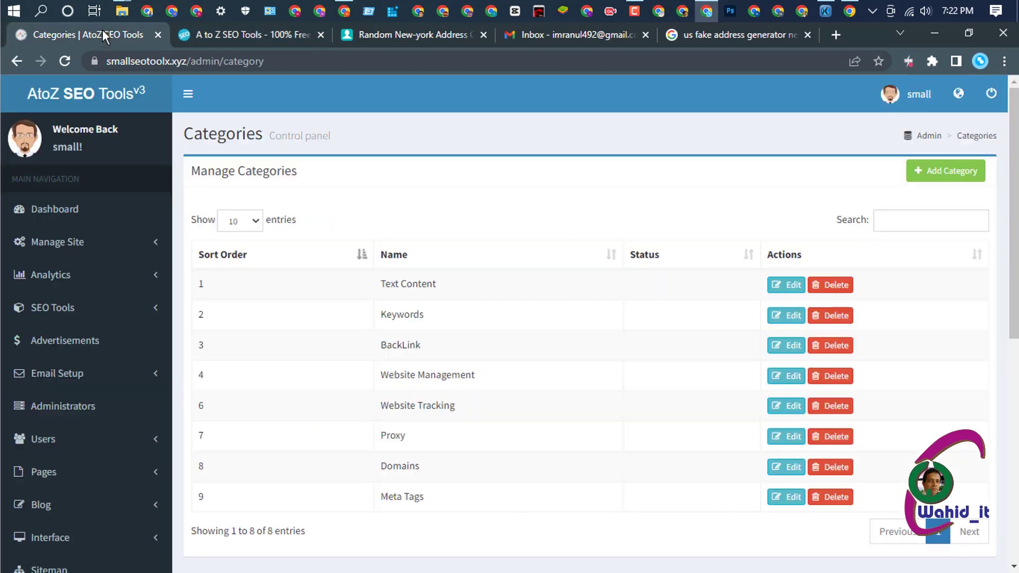
- Edit Website Tracking and delete all empty tags between its named tools
{"action": "left_click", "coordinate": [774, 408]}
{"action": "scroll", "coordinate": [537, 332], "scroll_direction": "down", "scroll_amount": 3}
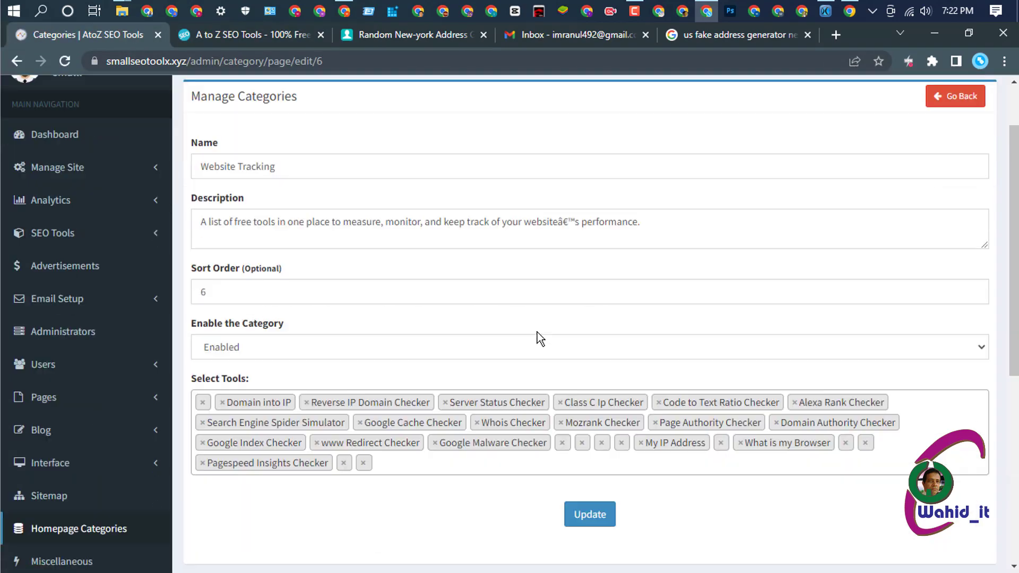
{"action": "left_click", "coordinate": [202, 327]}
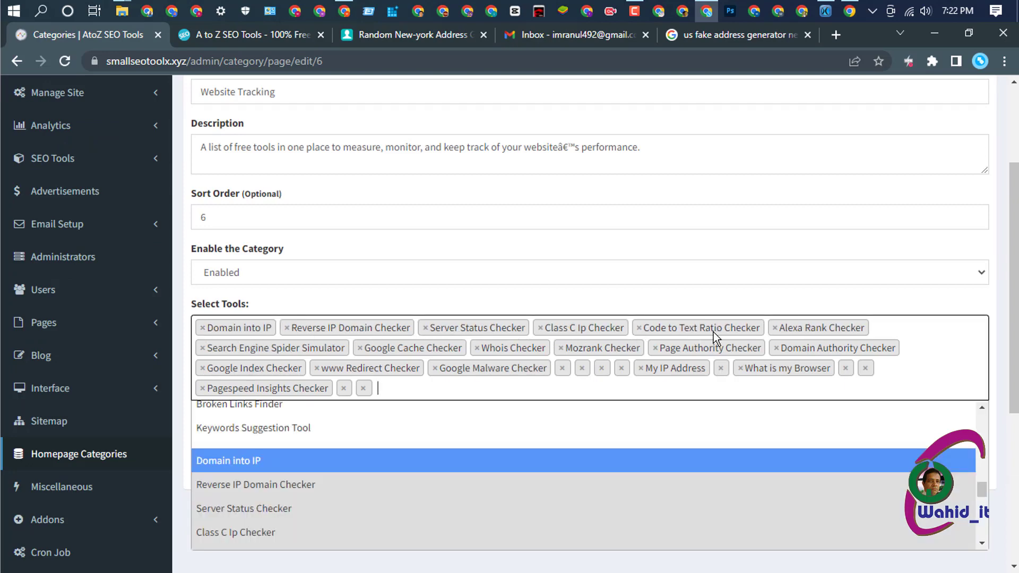
{"action": "left_click", "coordinate": [562, 368]}
{"action": "left_click", "coordinate": [562, 367]}
{"action": "left_click", "coordinate": [562, 368]}
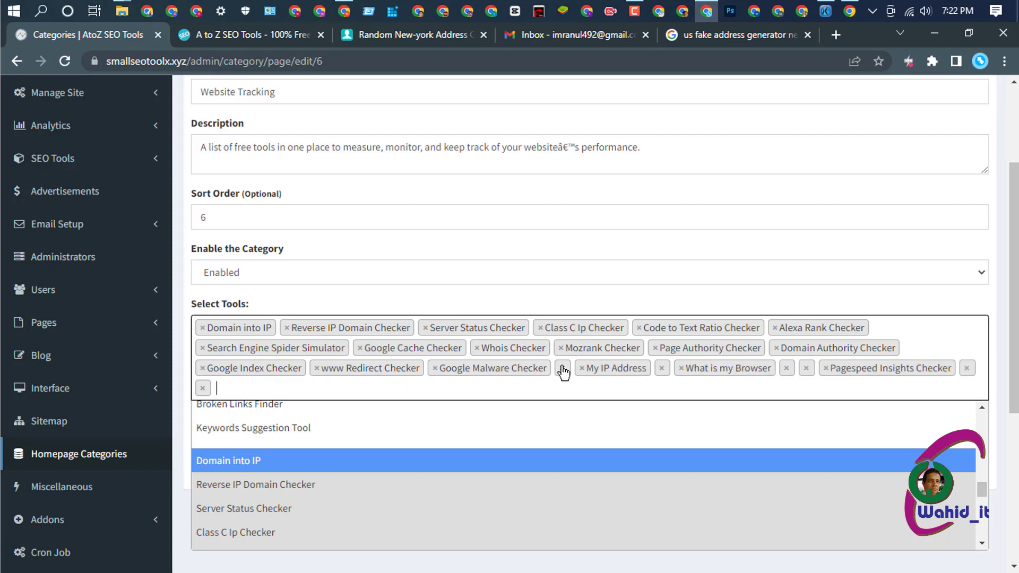
{"action": "left_click", "coordinate": [562, 368]}
{"action": "left_click", "coordinate": [642, 368]}
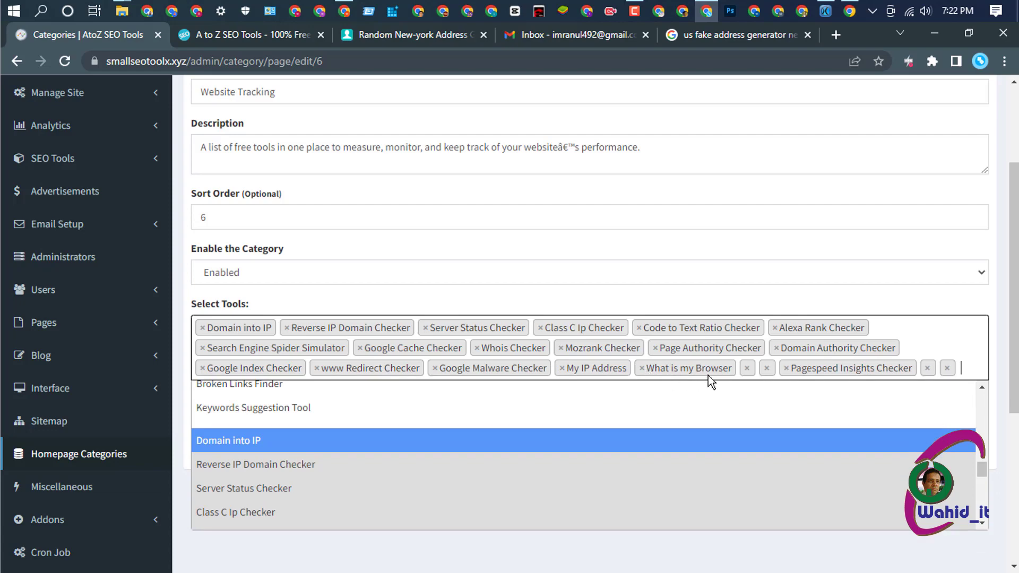
{"action": "left_click", "coordinate": [747, 367]}
{"action": "left_click", "coordinate": [747, 367]}
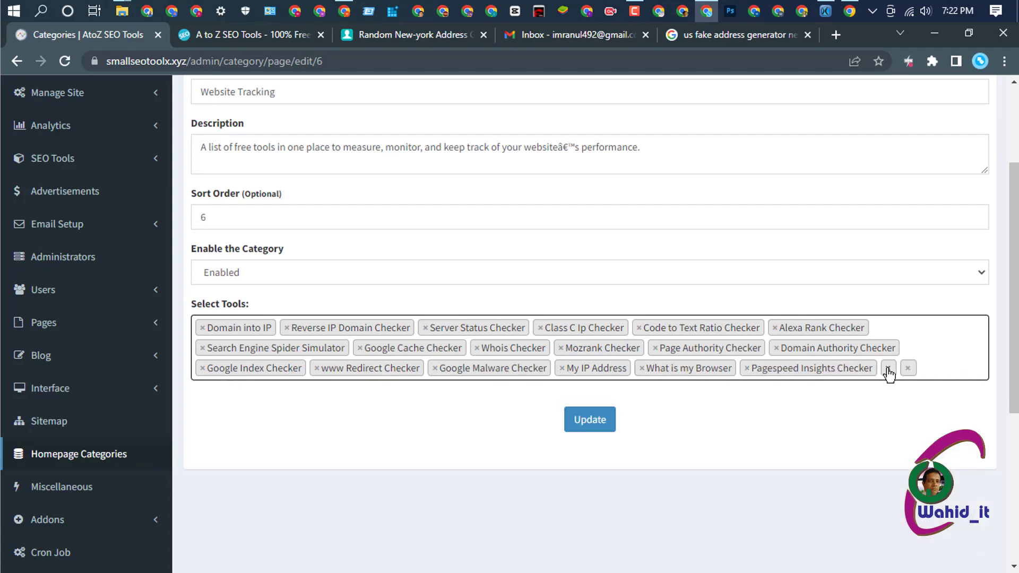
{"action": "left_click", "coordinate": [888, 369]}
{"action": "left_click", "coordinate": [888, 369]}
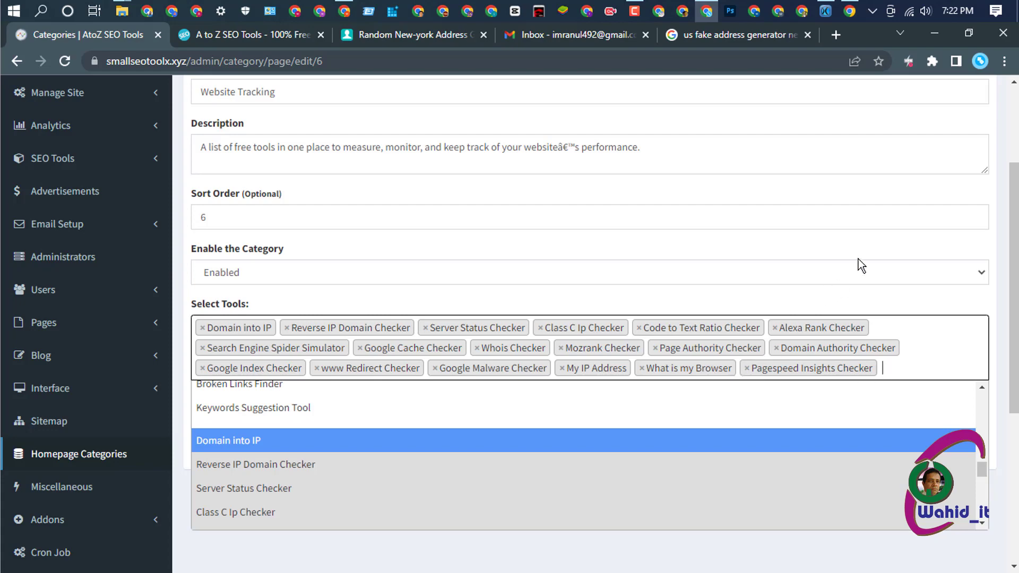
- Save Website Tracking with only its 18 named tools
{"action": "scroll", "coordinate": [857, 260], "scroll_direction": "down", "scroll_amount": 3}
{"action": "left_click", "coordinate": [607, 440]}
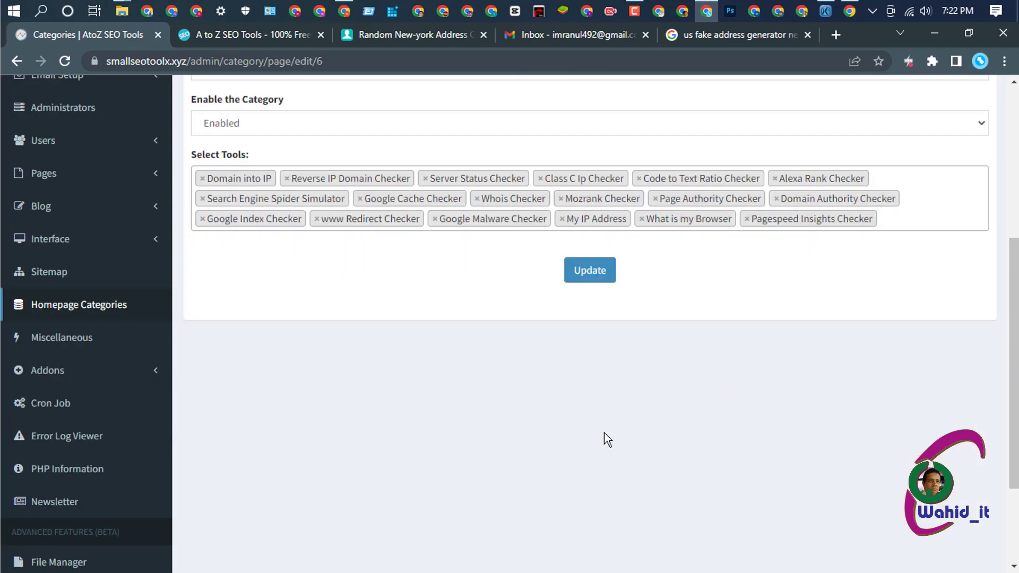
{"action": "left_click", "coordinate": [592, 270]}
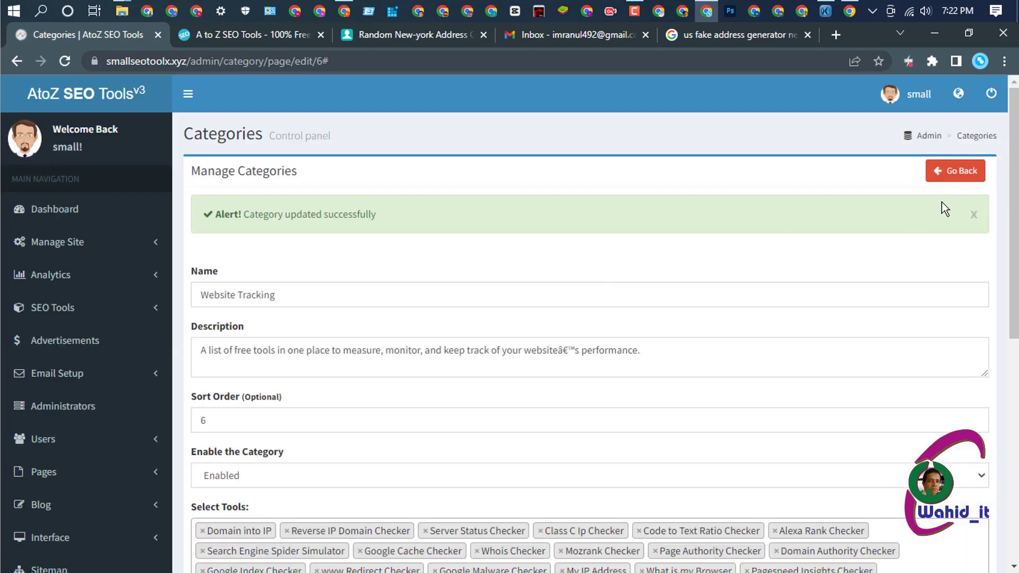
- Go back to the categories and reload the live site to check Website Tracking tools
{"action": "left_click", "coordinate": [947, 170]}
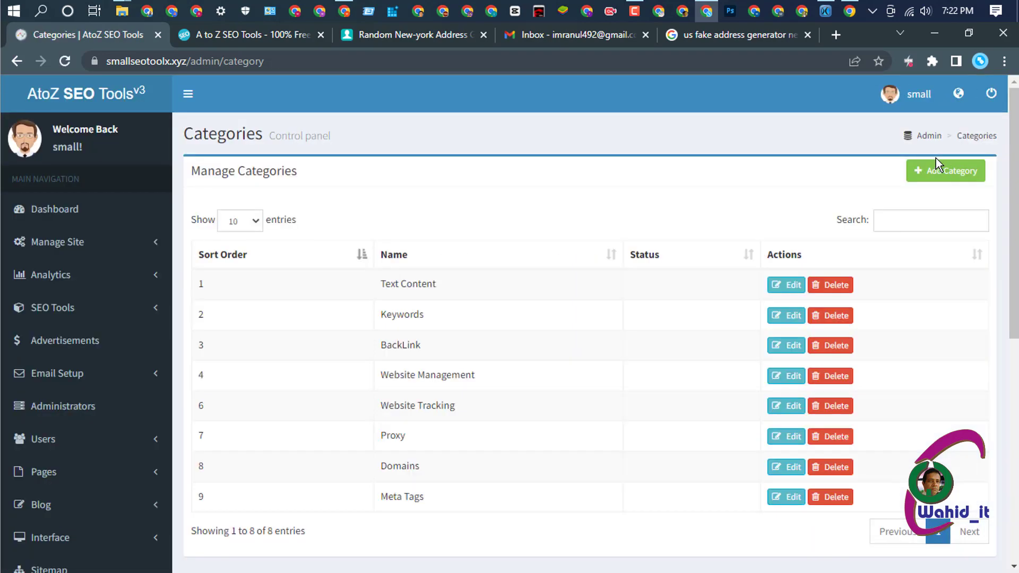
{"action": "left_click", "coordinate": [269, 35]}
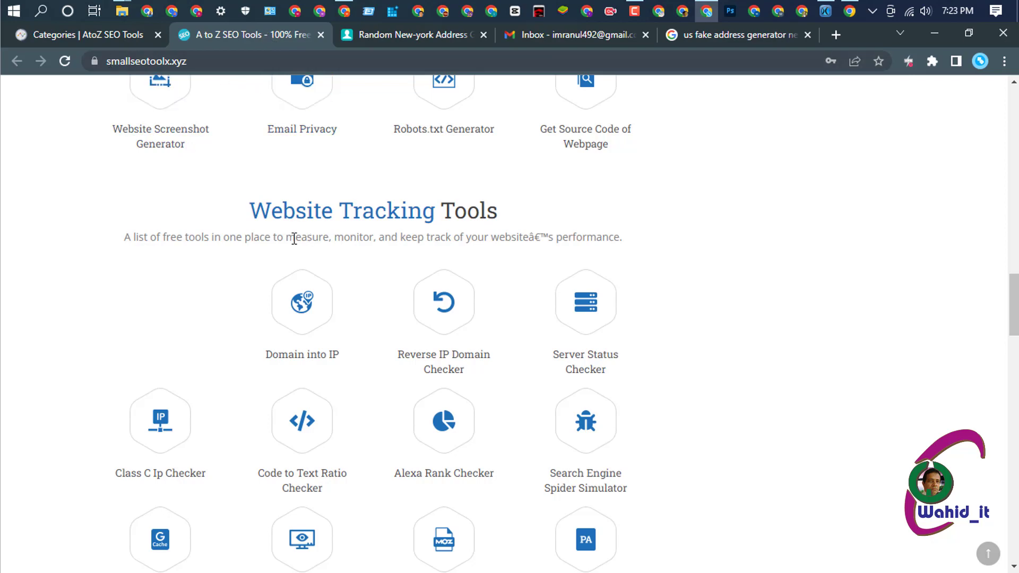
{"action": "left_click", "coordinate": [65, 61]}
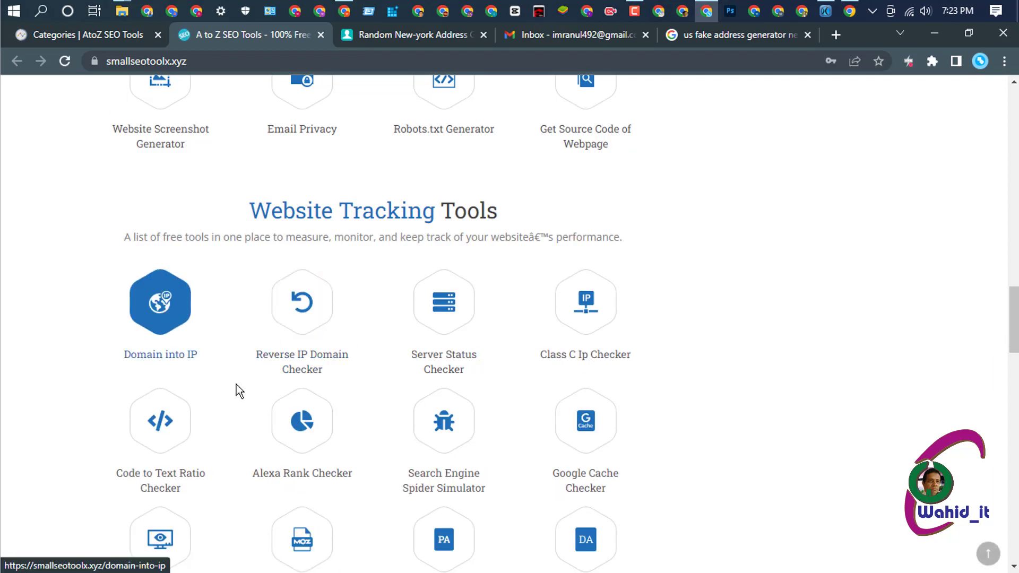
{"action": "scroll", "coordinate": [237, 384], "scroll_direction": "down", "scroll_amount": 10}
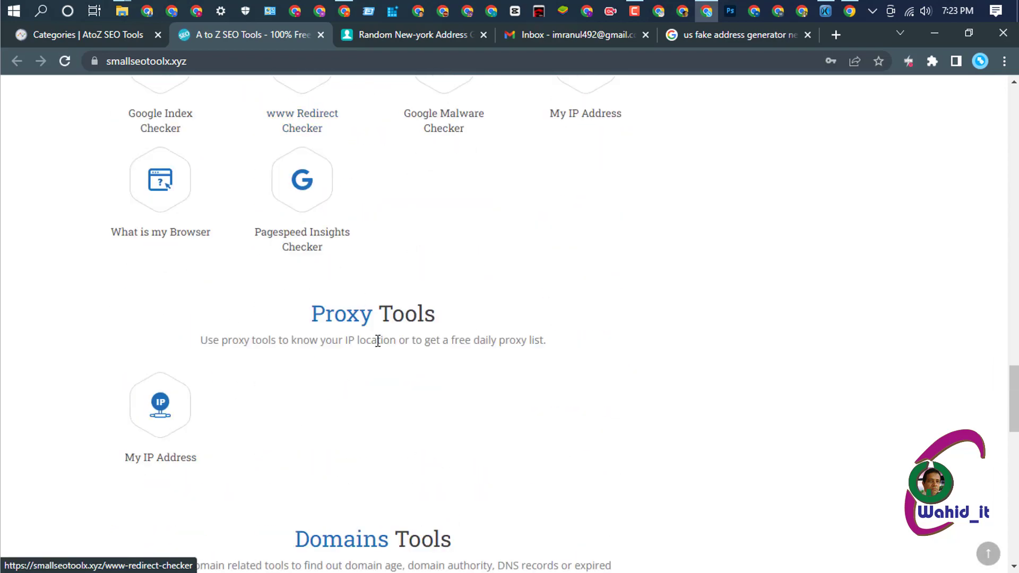
{"action": "scroll", "coordinate": [390, 313], "scroll_direction": "down", "scroll_amount": 1}
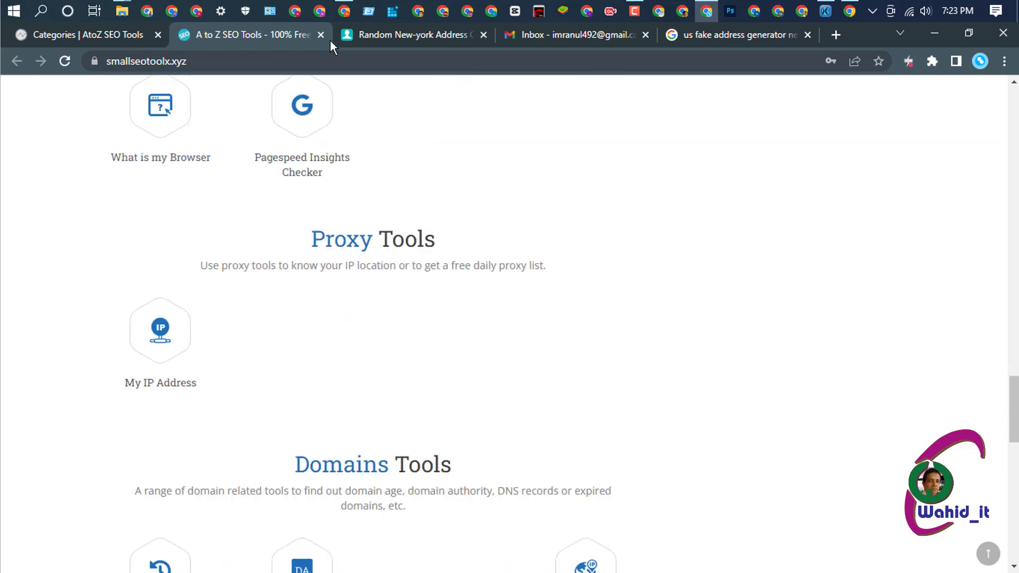
- Return to the admin Categories page and open the Proxy category for editing
{"action": "left_click", "coordinate": [111, 33]}
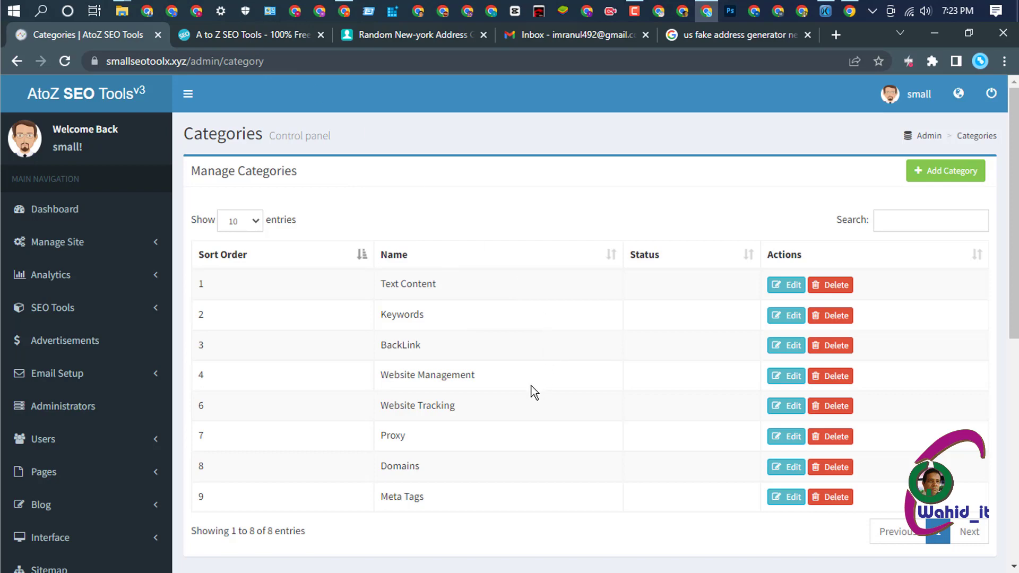
{"action": "left_click", "coordinate": [214, 31]}
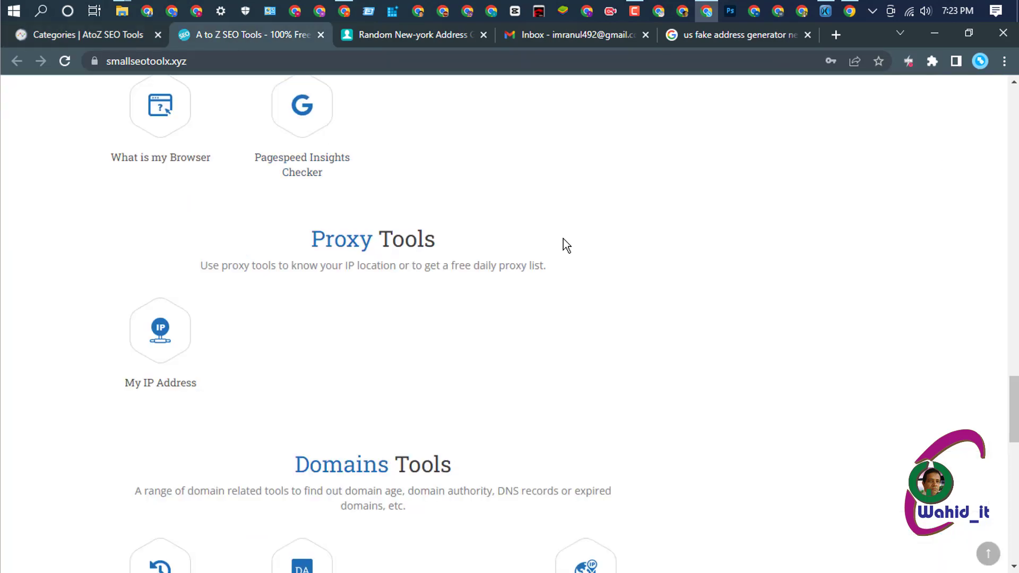
{"action": "left_click", "coordinate": [391, 35]}
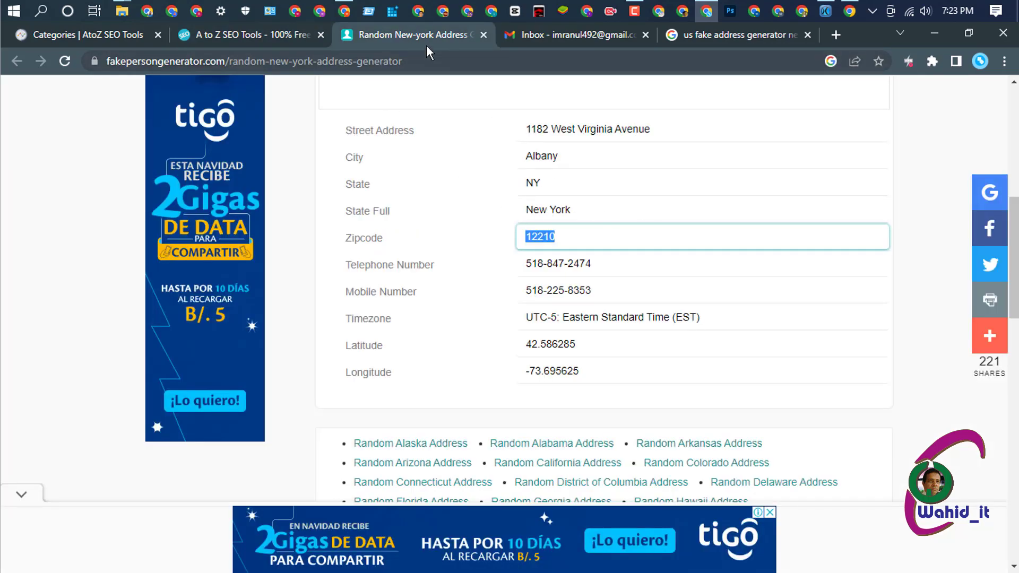
{"action": "left_click", "coordinate": [121, 35]}
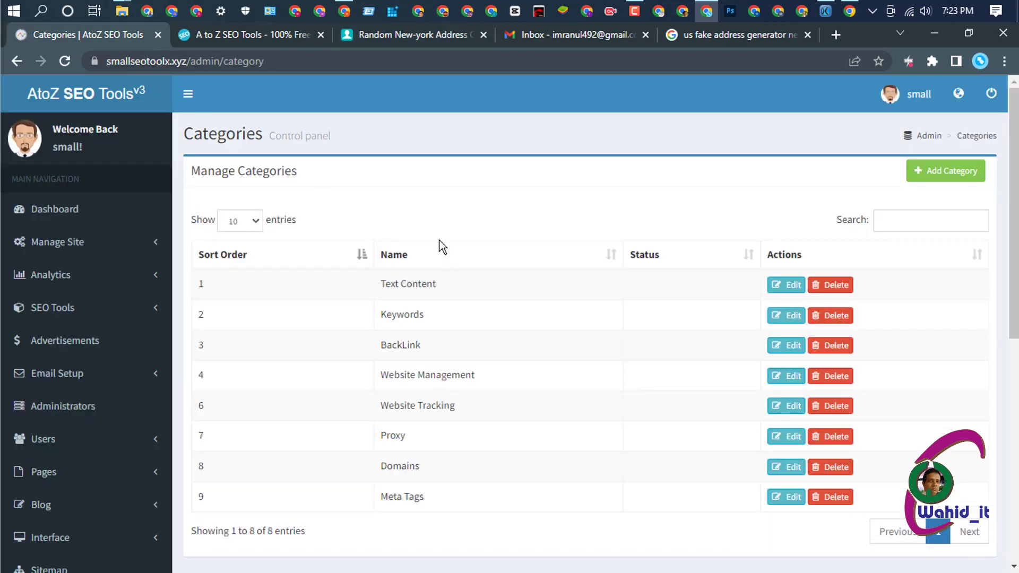
{"action": "left_click", "coordinate": [261, 31]}
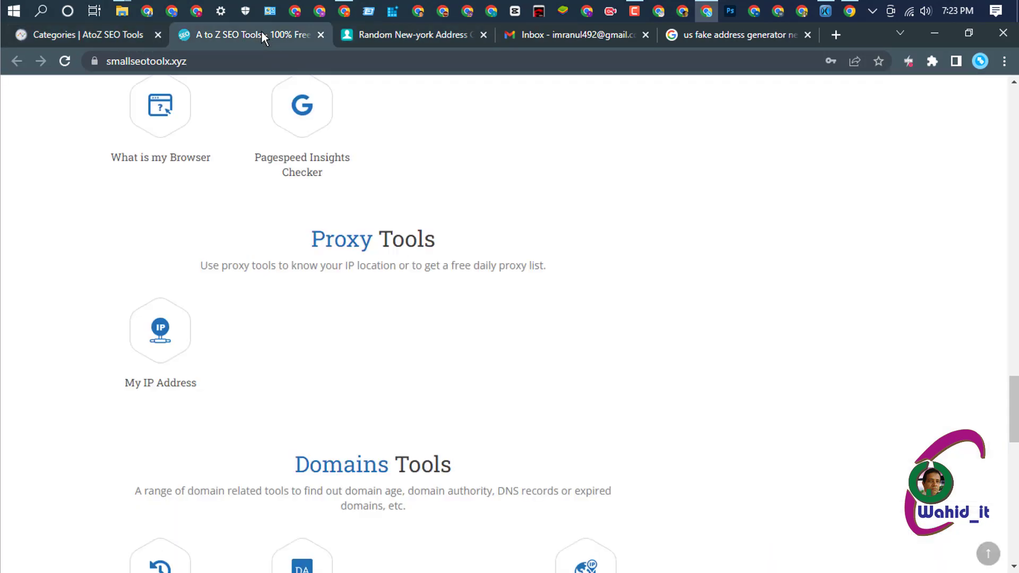
{"action": "left_click", "coordinate": [132, 30]}
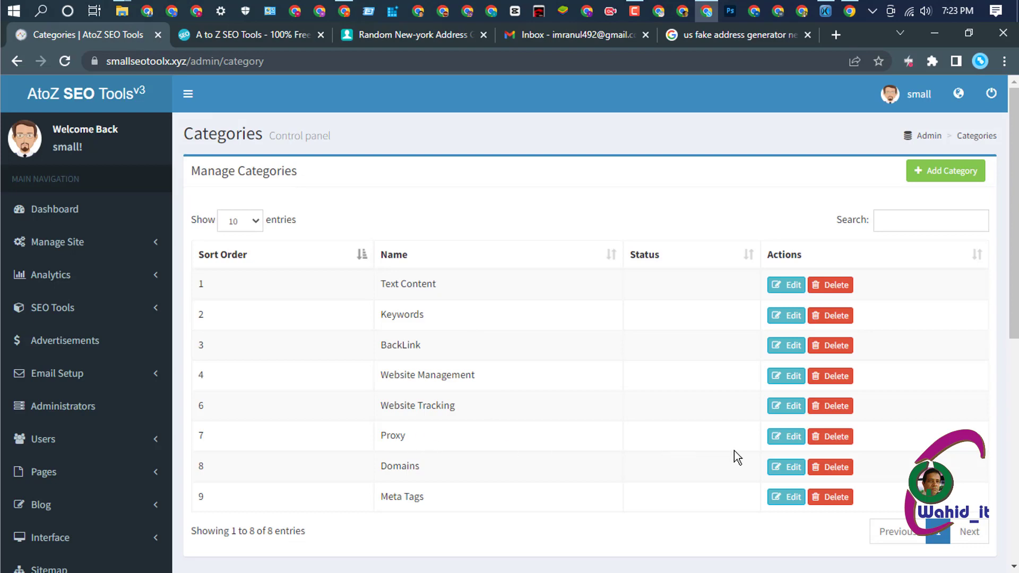
{"action": "left_click", "coordinate": [783, 441]}
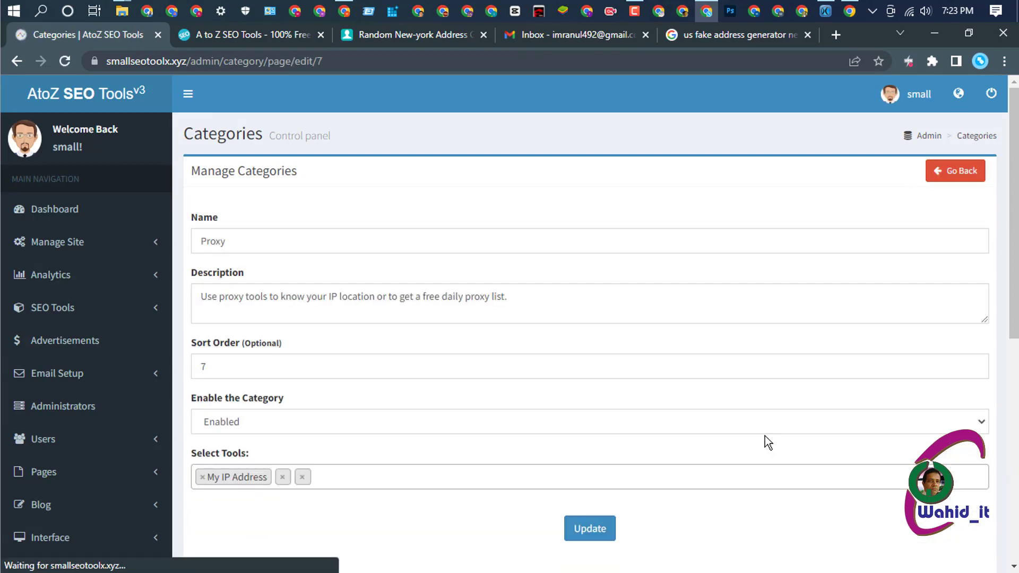
- Remove both blank entries from Proxy, keeping only My IP Address, and save it
{"action": "scroll", "coordinate": [647, 350], "scroll_direction": "down", "scroll_amount": 1}
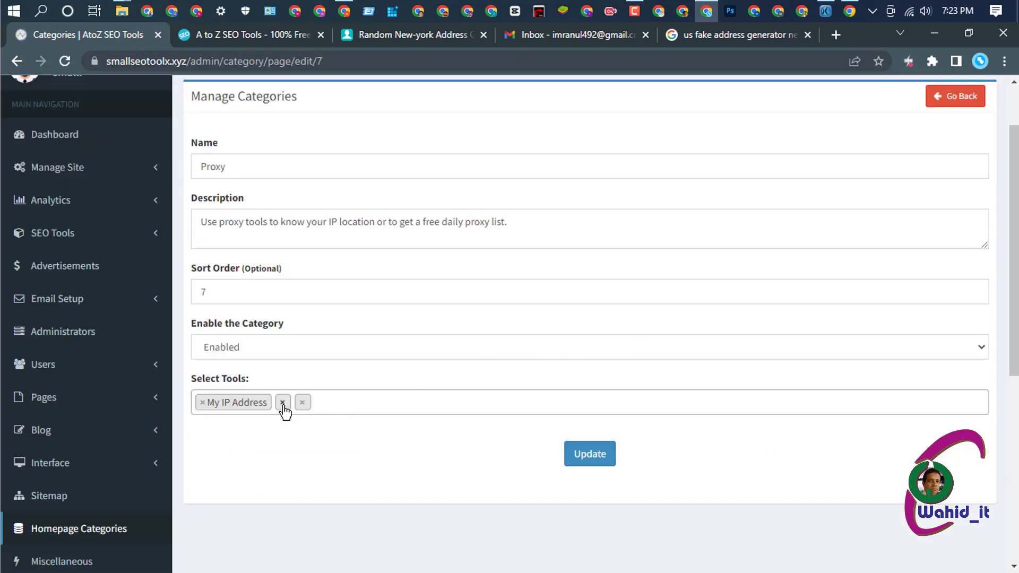
{"action": "left_click", "coordinate": [285, 403]}
{"action": "left_click", "coordinate": [284, 403]}
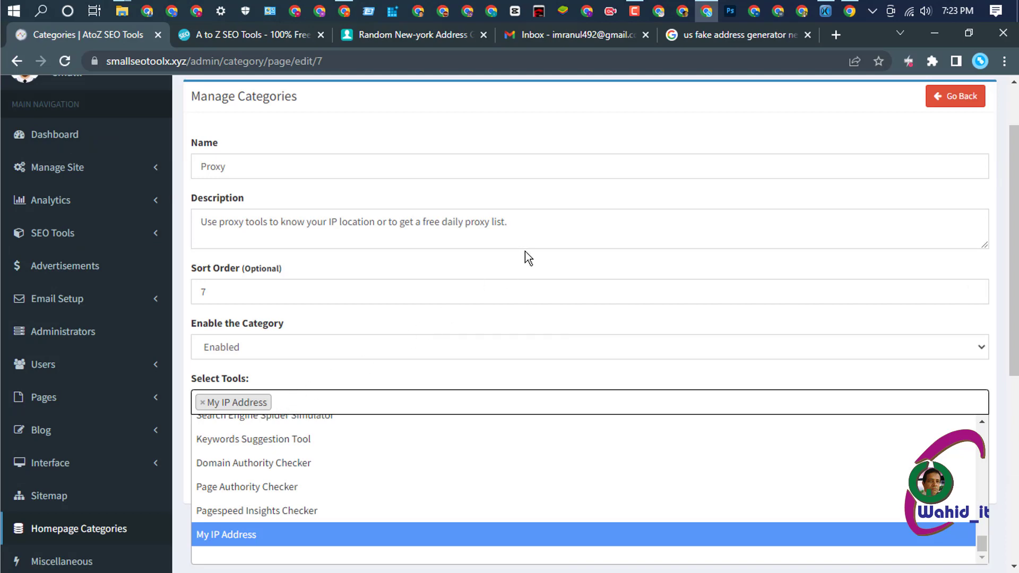
{"action": "scroll", "coordinate": [524, 251], "scroll_direction": "down", "scroll_amount": 2}
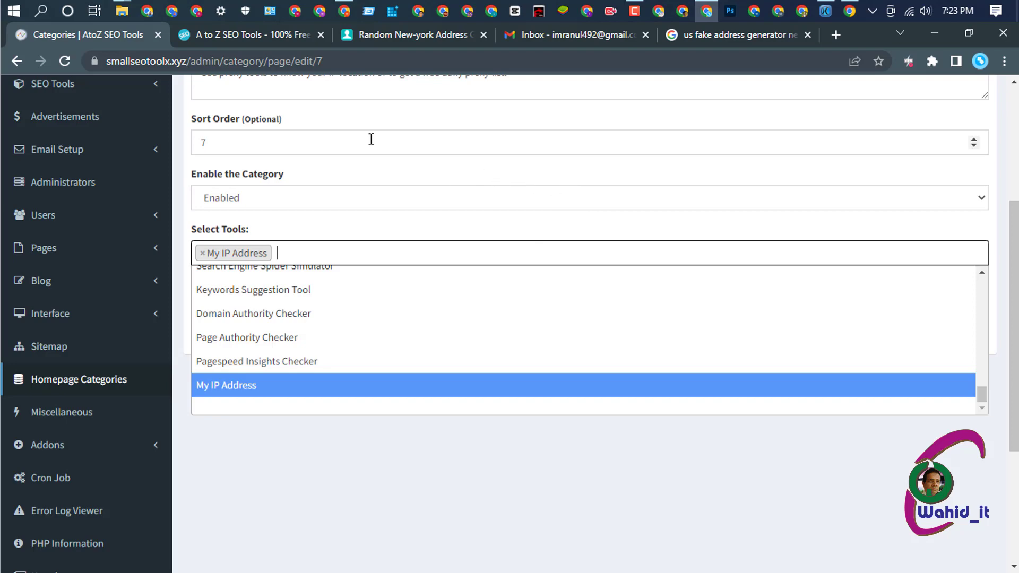
{"action": "left_click", "coordinate": [534, 467]}
{"action": "left_click", "coordinate": [578, 312]}
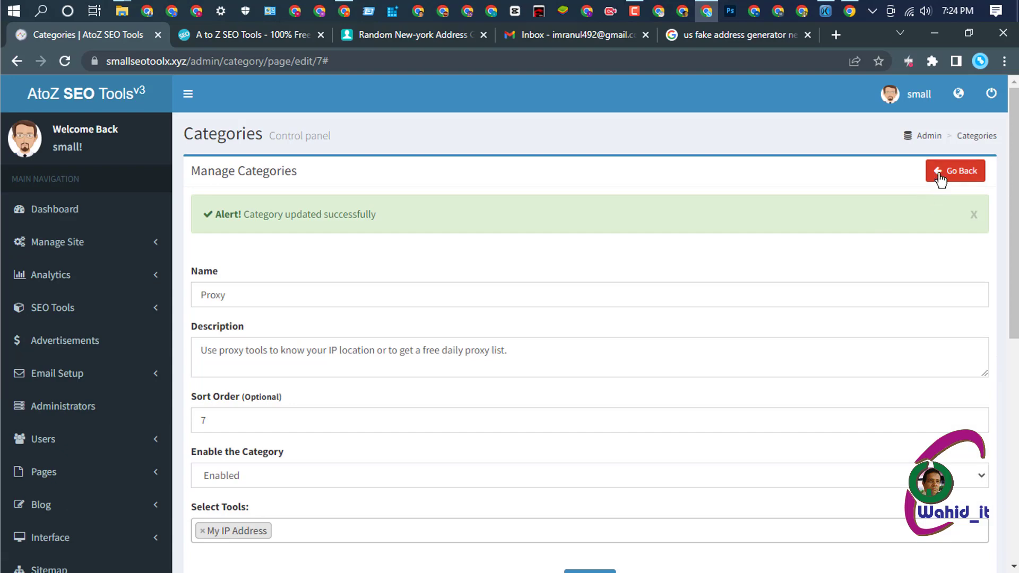
{"action": "left_click", "coordinate": [939, 173]}
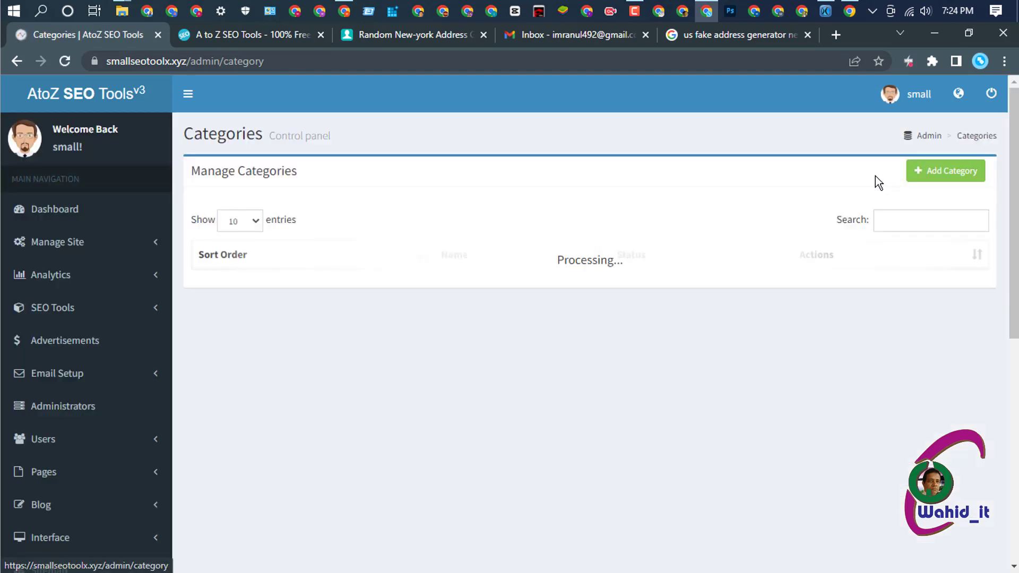
- Reload the live homepage to verify the change, then return to admin categories
{"action": "left_click", "coordinate": [224, 32]}
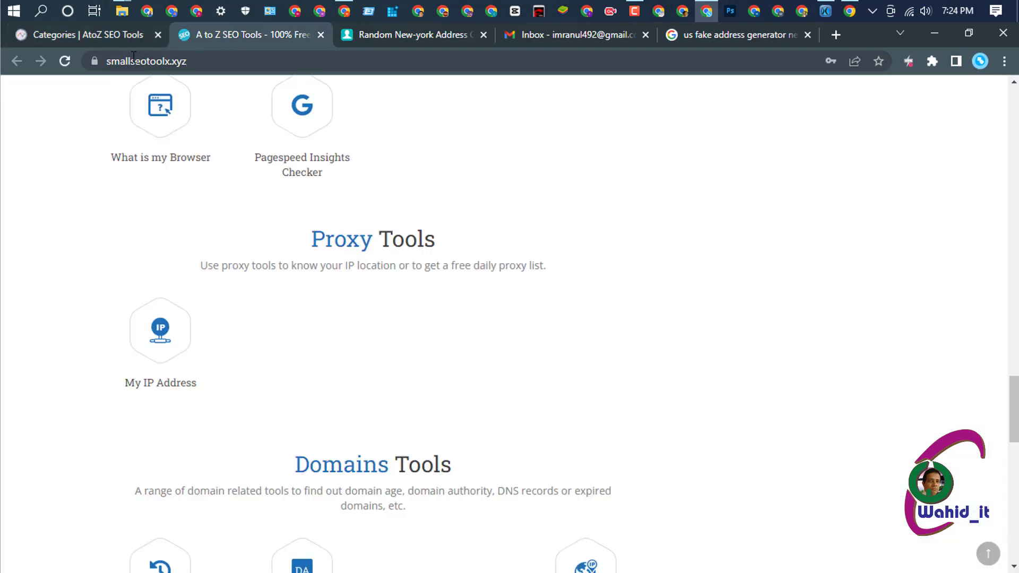
{"action": "left_click", "coordinate": [65, 62]}
{"action": "scroll", "coordinate": [396, 395], "scroll_direction": "down", "scroll_amount": 4}
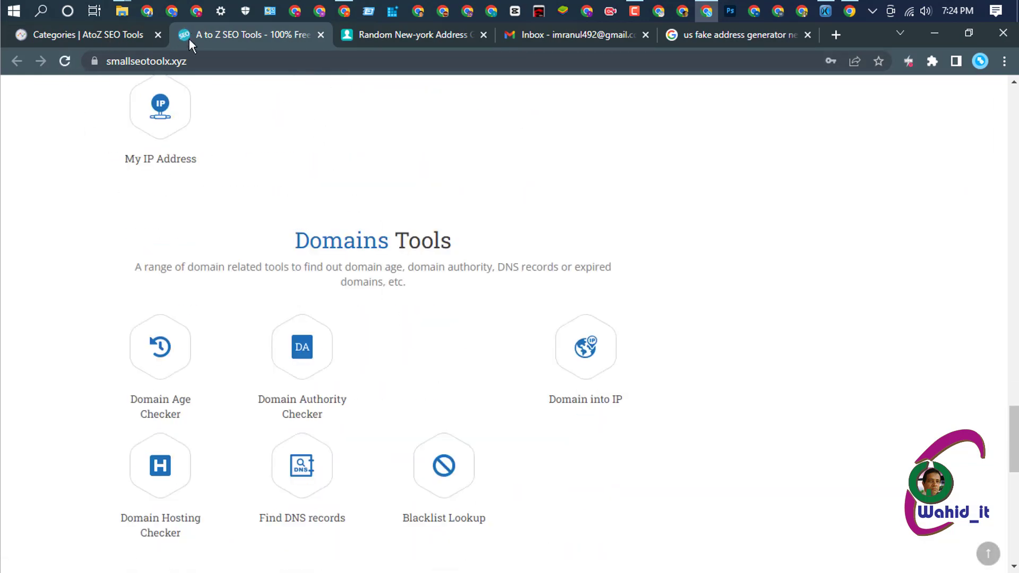
{"action": "left_click", "coordinate": [98, 34]}
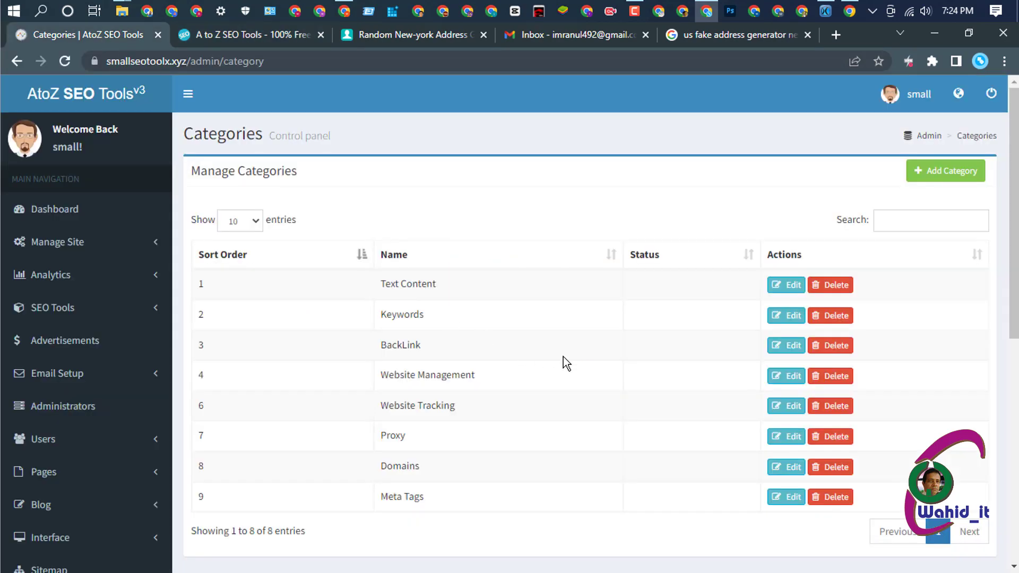
- Delete the empty tag from Domains' Select Tools, attempt an update, and go back
{"action": "left_click", "coordinate": [786, 467]}
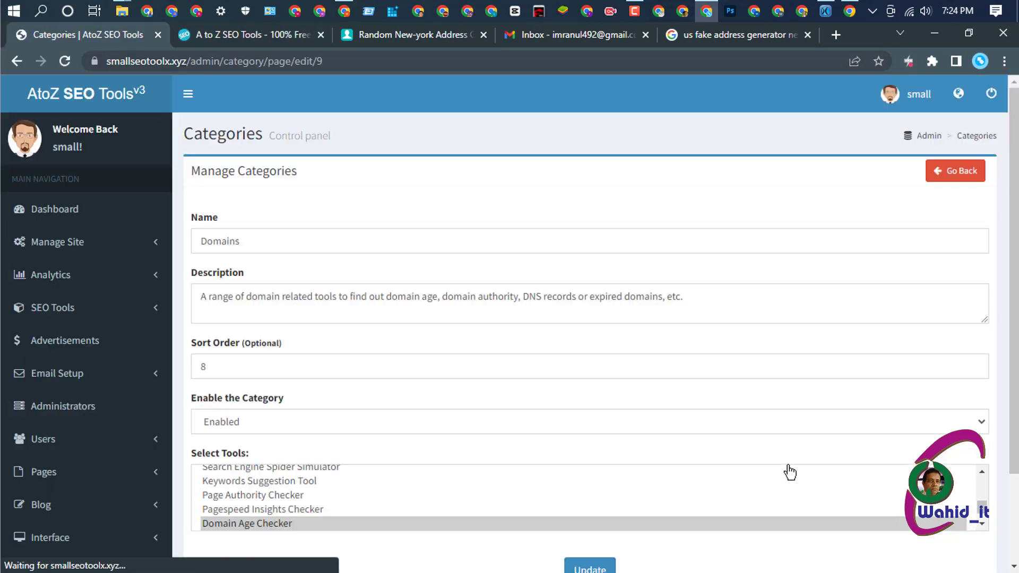
{"action": "scroll", "coordinate": [483, 353], "scroll_direction": "down", "scroll_amount": 3}
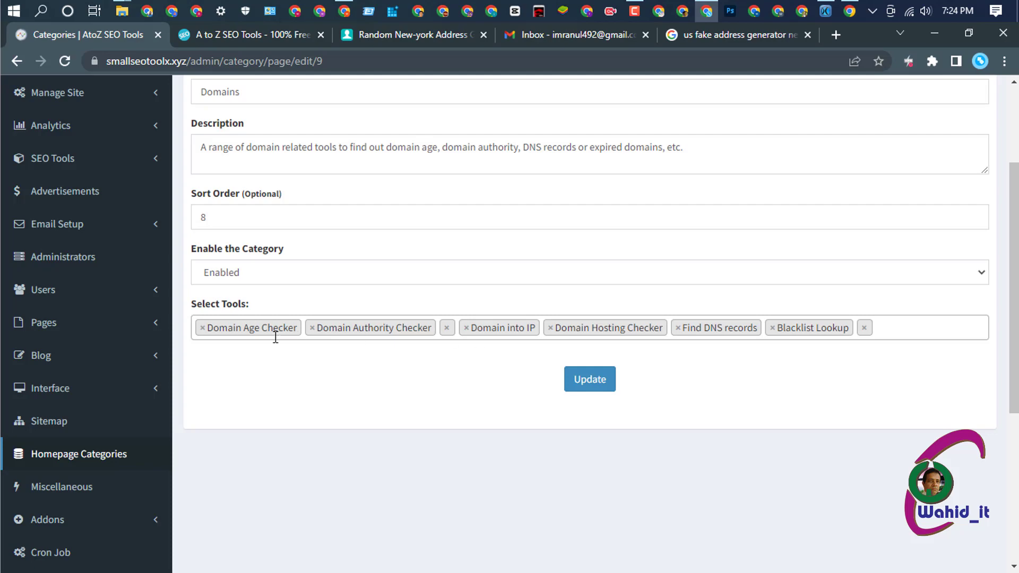
{"action": "left_click", "coordinate": [446, 329]}
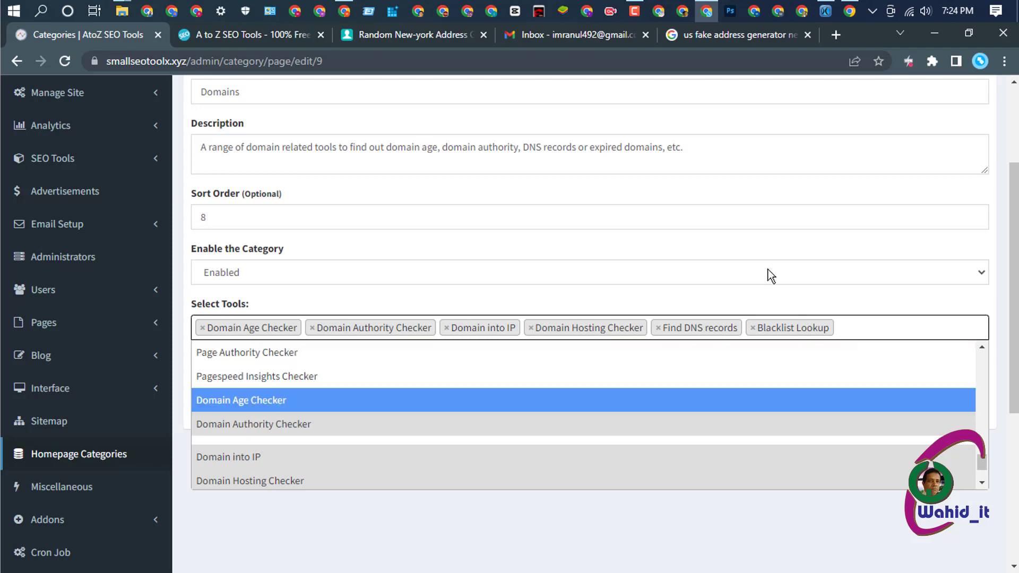
{"action": "scroll", "coordinate": [669, 245], "scroll_direction": "down", "scroll_amount": 3}
{"action": "left_click", "coordinate": [612, 396]}
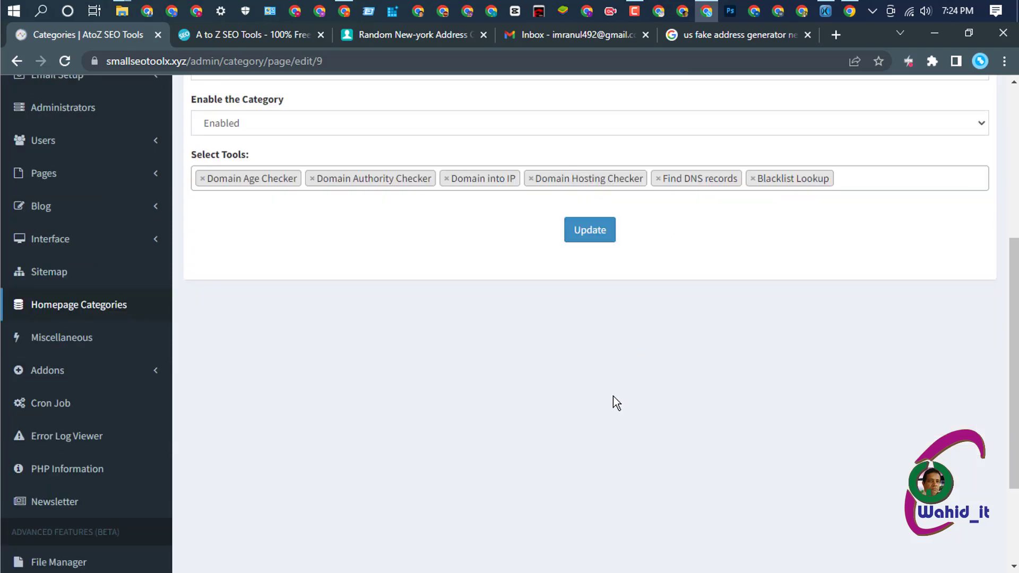
{"action": "left_click", "coordinate": [592, 233]}
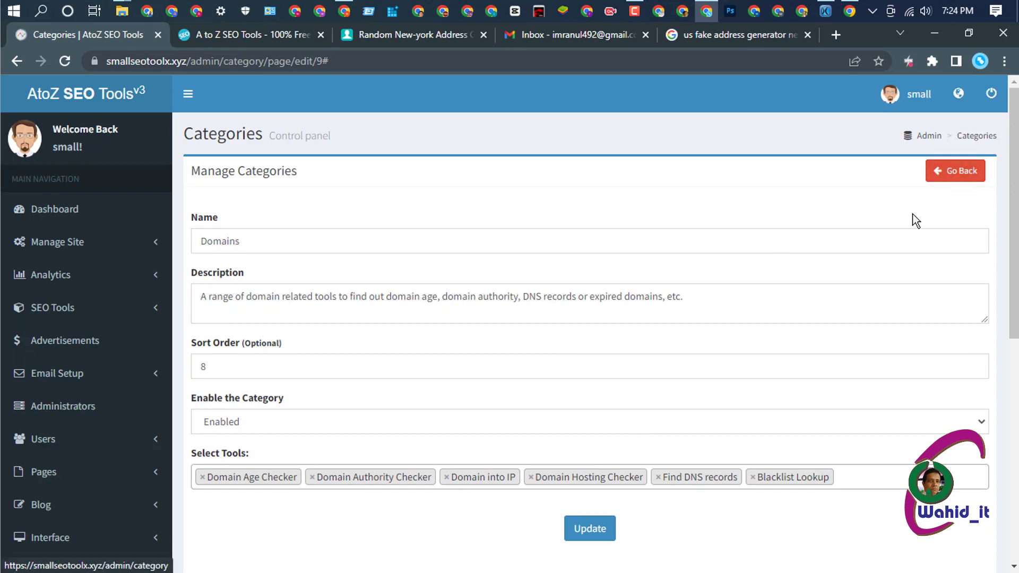
{"action": "scroll", "coordinate": [690, 361], "scroll_direction": "down", "scroll_amount": 2}
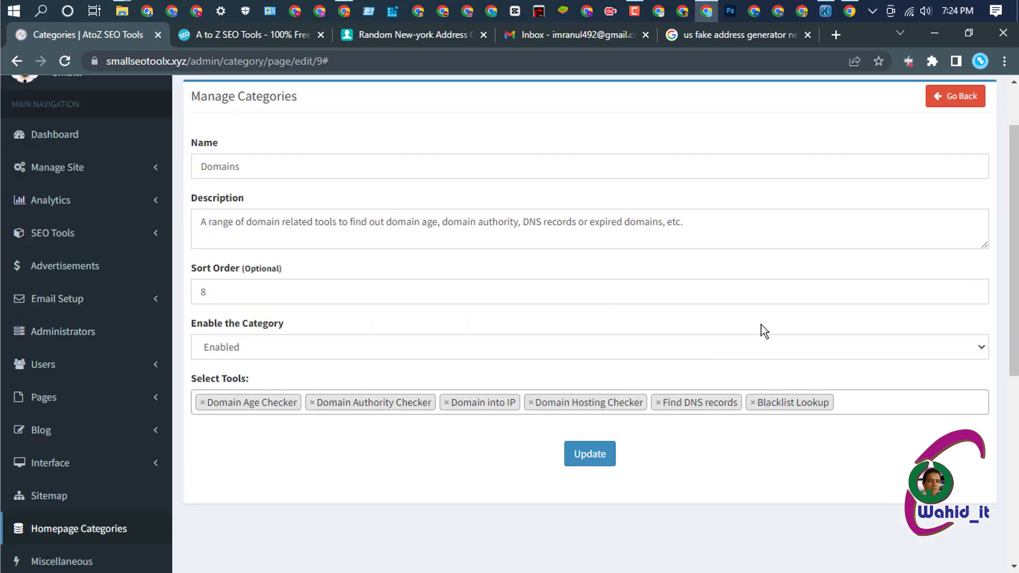
{"action": "left_click", "coordinate": [938, 96]}
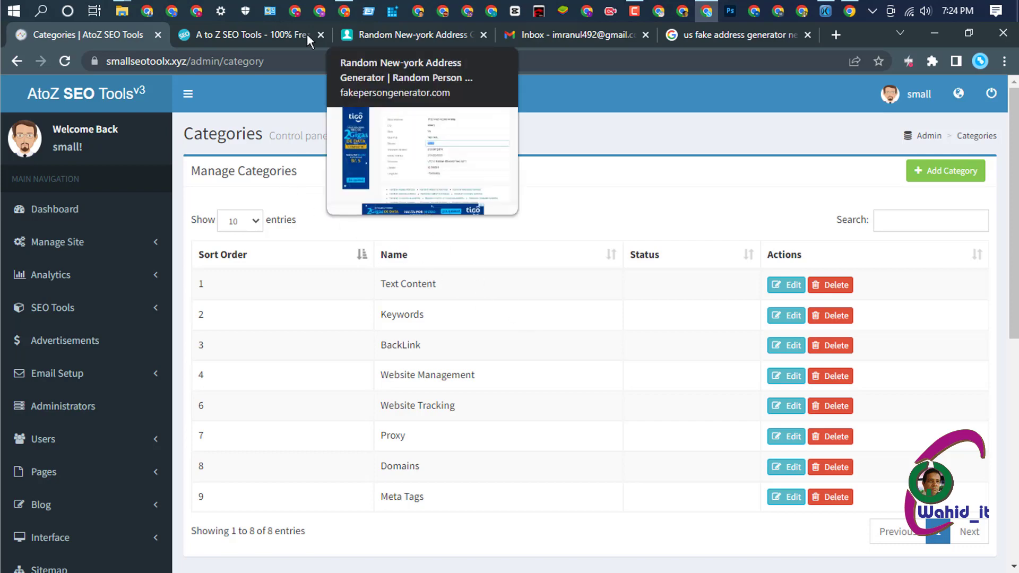
- Reopen Domains and save it without the blank tool
{"action": "left_click", "coordinate": [253, 34]}
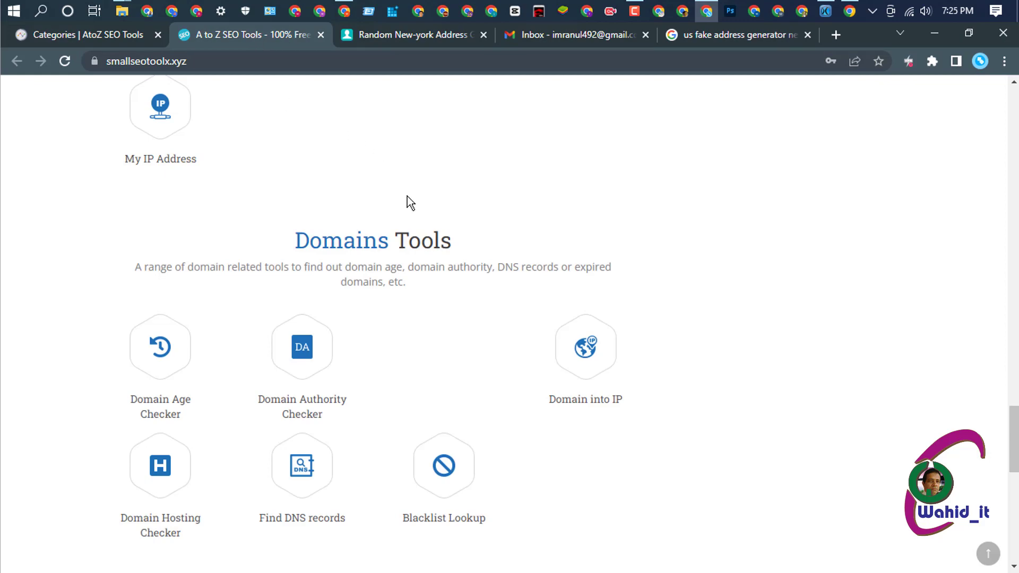
{"action": "left_click", "coordinate": [97, 32]}
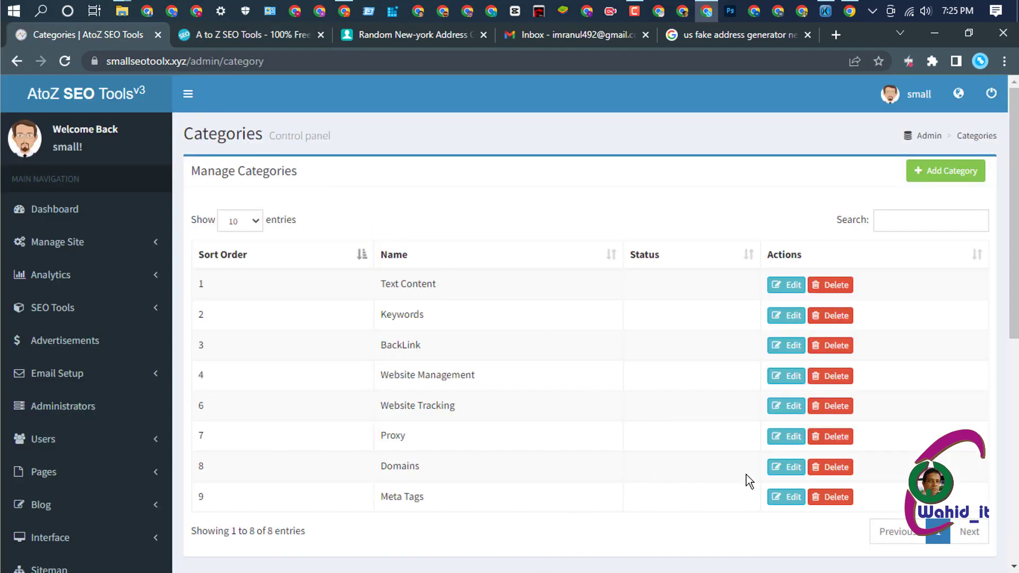
{"action": "left_click", "coordinate": [785, 467]}
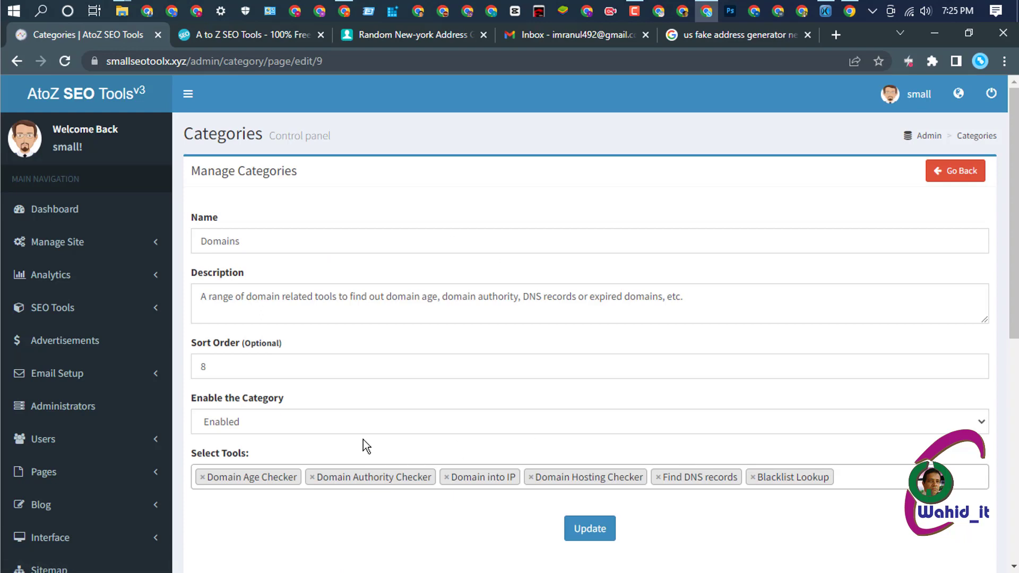
{"action": "scroll", "coordinate": [397, 407], "scroll_direction": "down", "scroll_amount": 1}
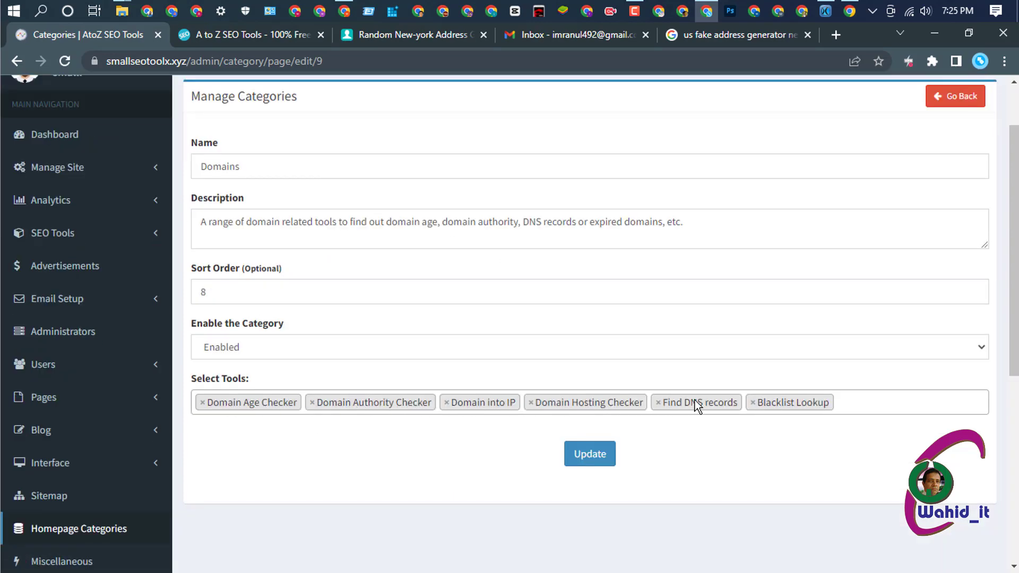
{"action": "left_click", "coordinate": [594, 455]}
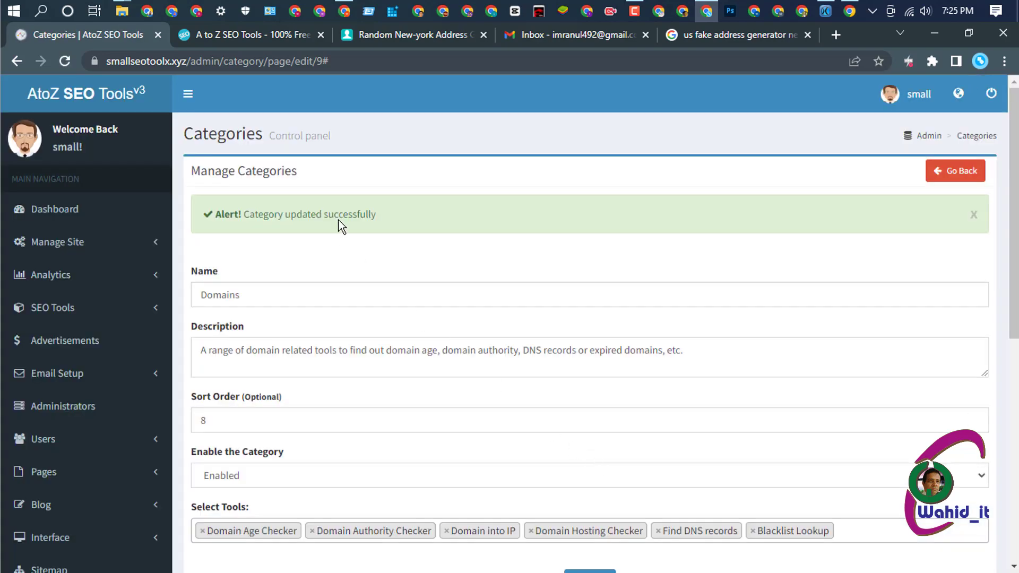
{"action": "left_click", "coordinate": [947, 182]}
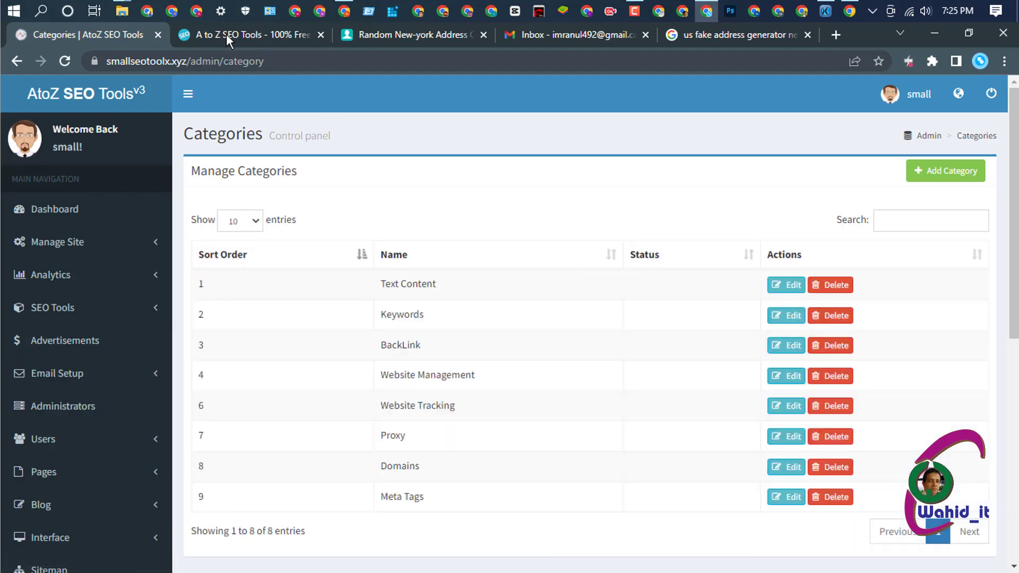
- Reload the live homepage to confirm six gap-free Domains tools, then return to admin categories
{"action": "left_click", "coordinate": [242, 37]}
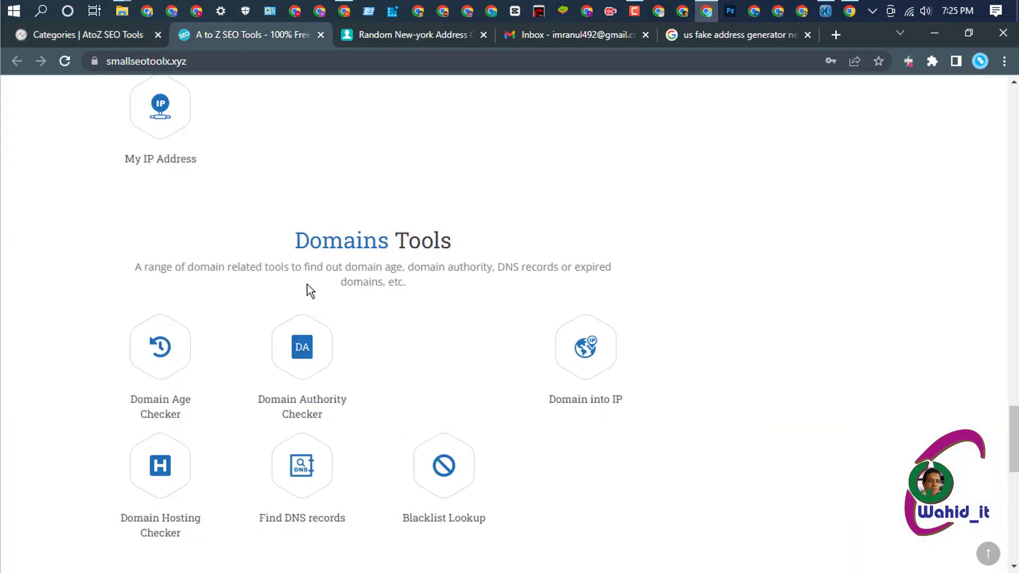
{"action": "left_click", "coordinate": [64, 61]}
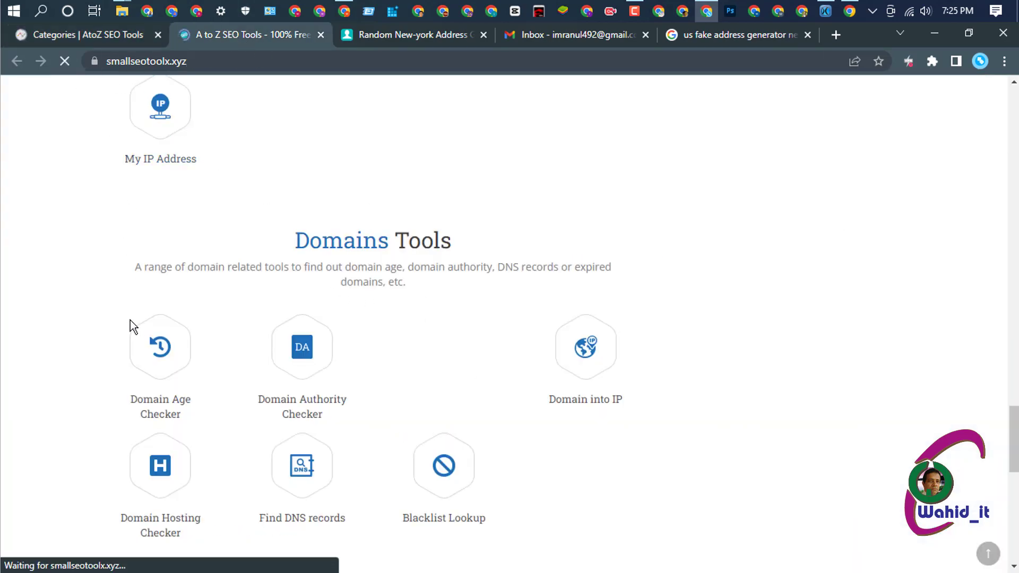
{"action": "scroll", "coordinate": [542, 371], "scroll_direction": "down", "scroll_amount": 7}
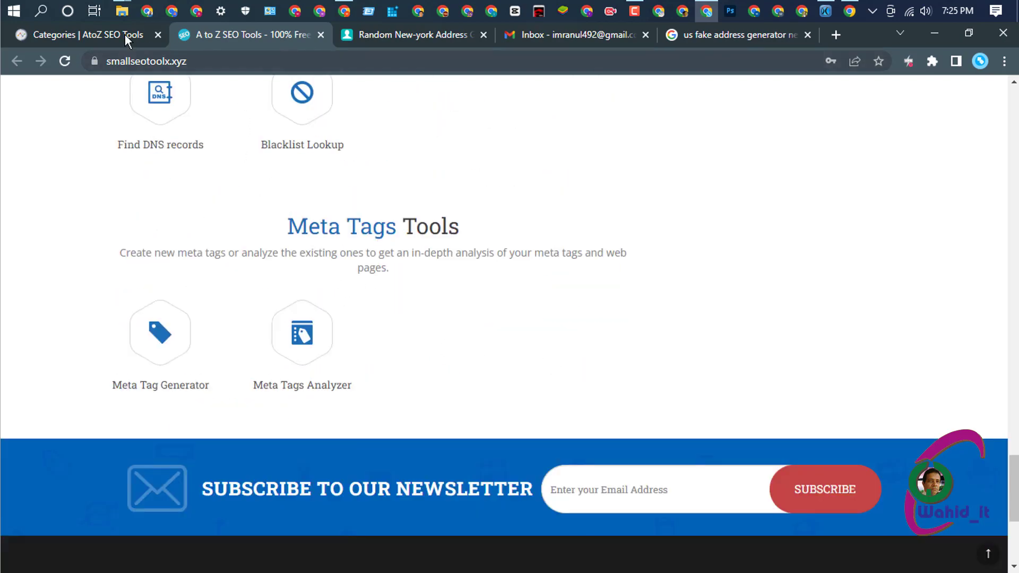
{"action": "left_click", "coordinate": [117, 35]}
{"action": "scroll", "coordinate": [470, 322], "scroll_direction": "down", "scroll_amount": 1}
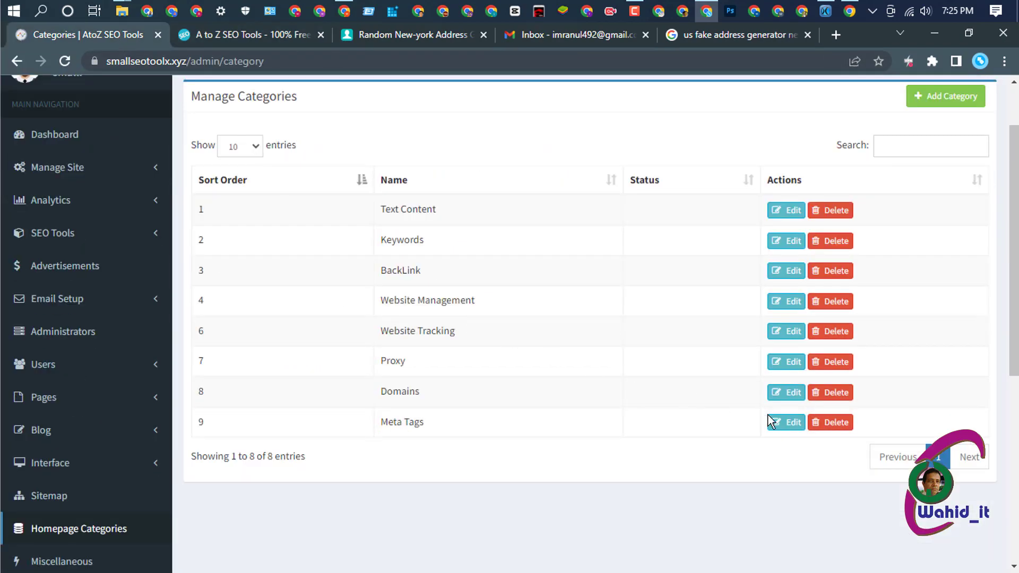
- Open and save the Meta Tags category, then return to the categories list
{"action": "left_click", "coordinate": [782, 422]}
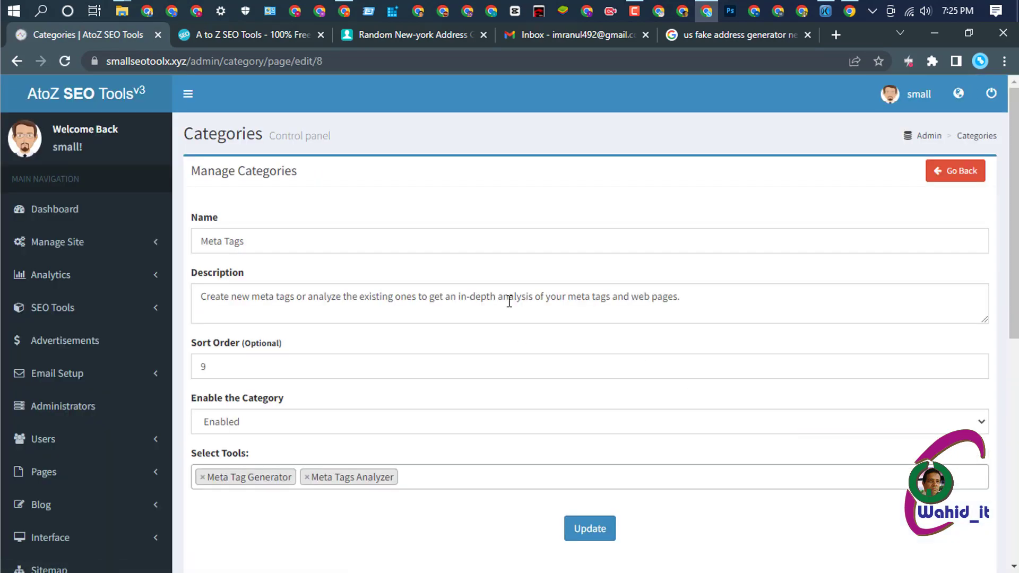
{"action": "scroll", "coordinate": [501, 298], "scroll_direction": "down", "scroll_amount": 3}
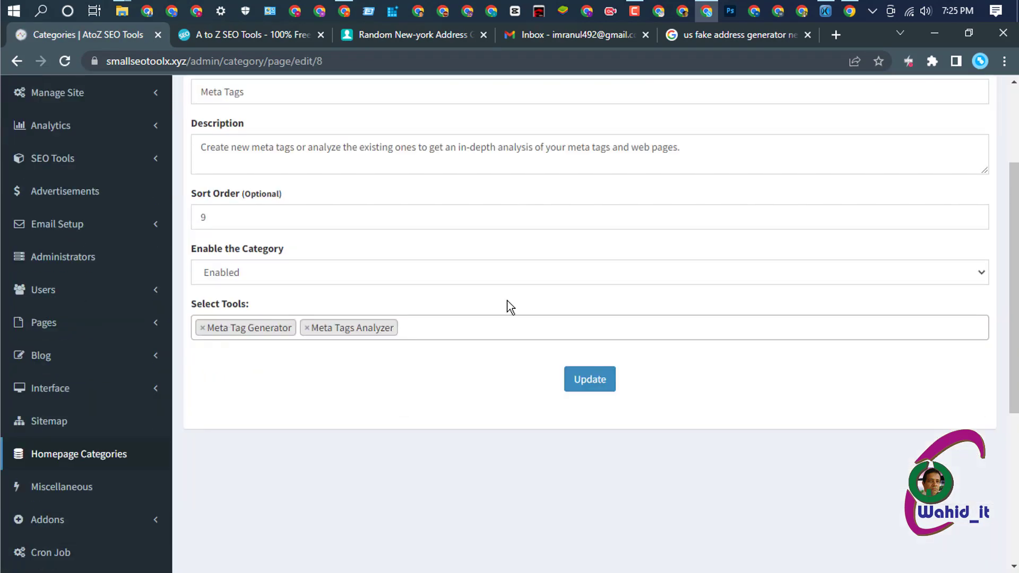
{"action": "left_click", "coordinate": [588, 383]}
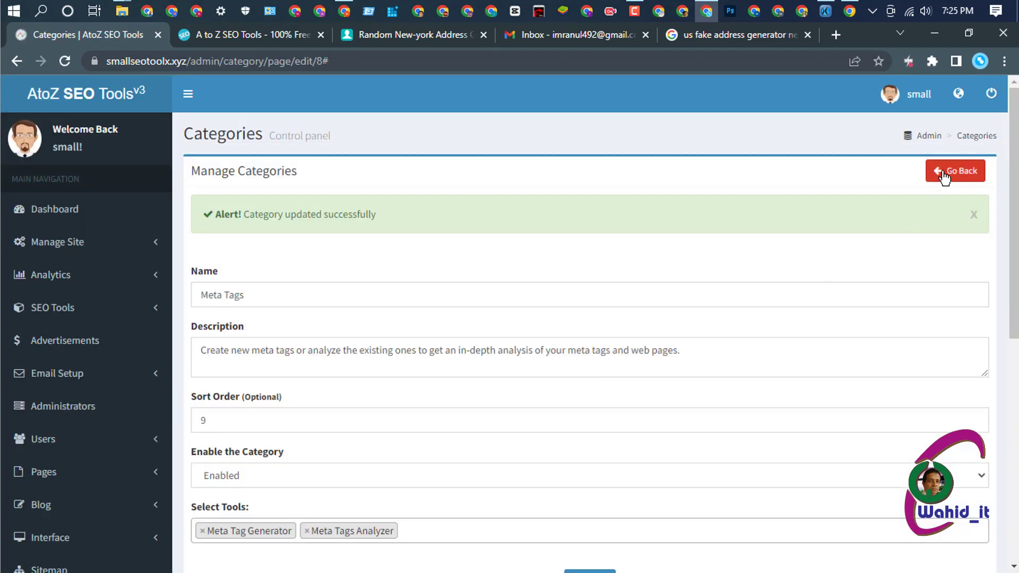
{"action": "left_click", "coordinate": [944, 171]}
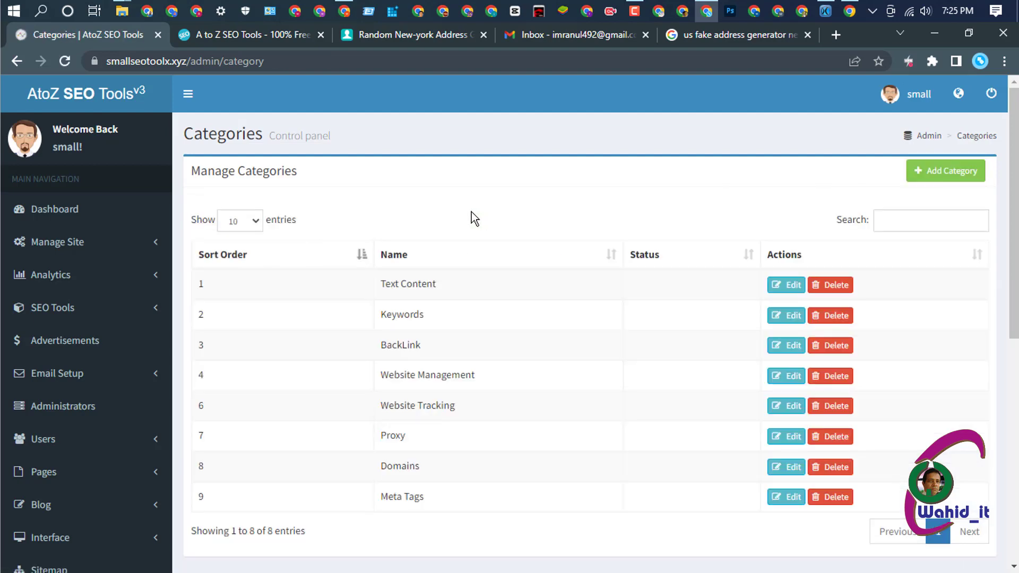
{"action": "scroll", "coordinate": [471, 212], "scroll_direction": "down", "scroll_amount": 4}
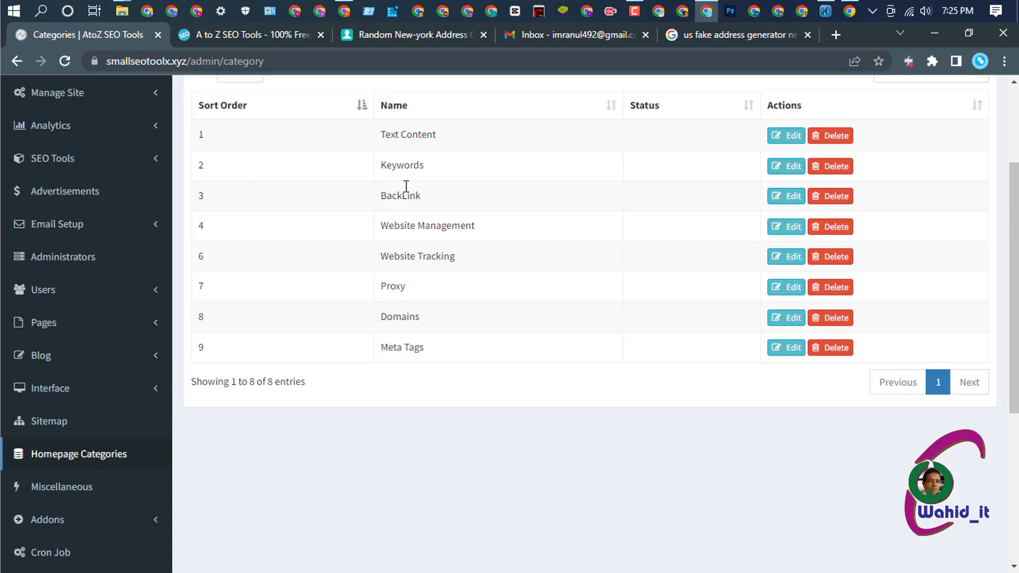
- Reload the live homepage and scroll up through the listings to Text Content Tools
{"action": "left_click", "coordinate": [238, 36]}
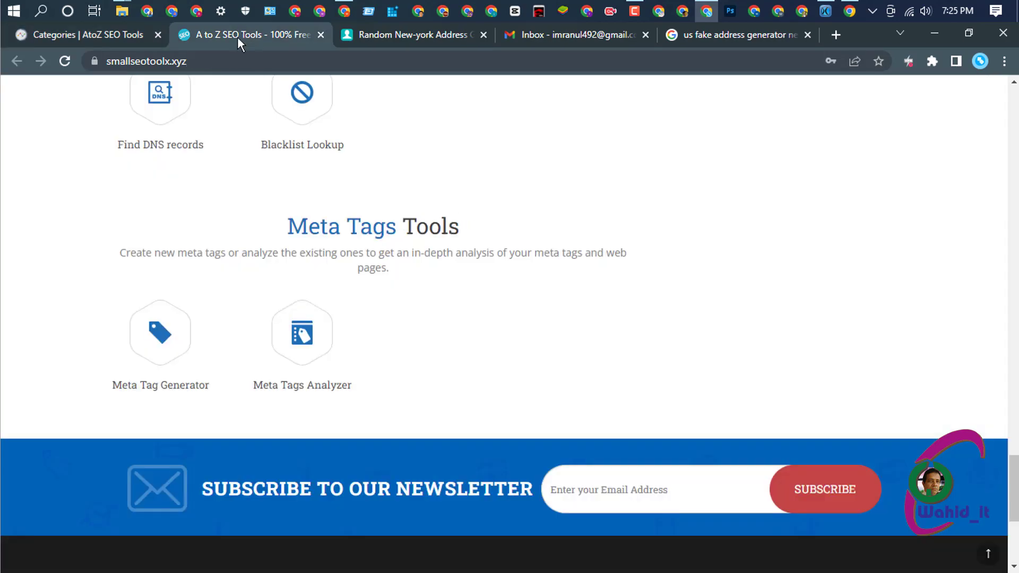
{"action": "left_click", "coordinate": [63, 59]}
{"action": "scroll", "coordinate": [250, 316], "scroll_direction": "up", "scroll_amount": 20}
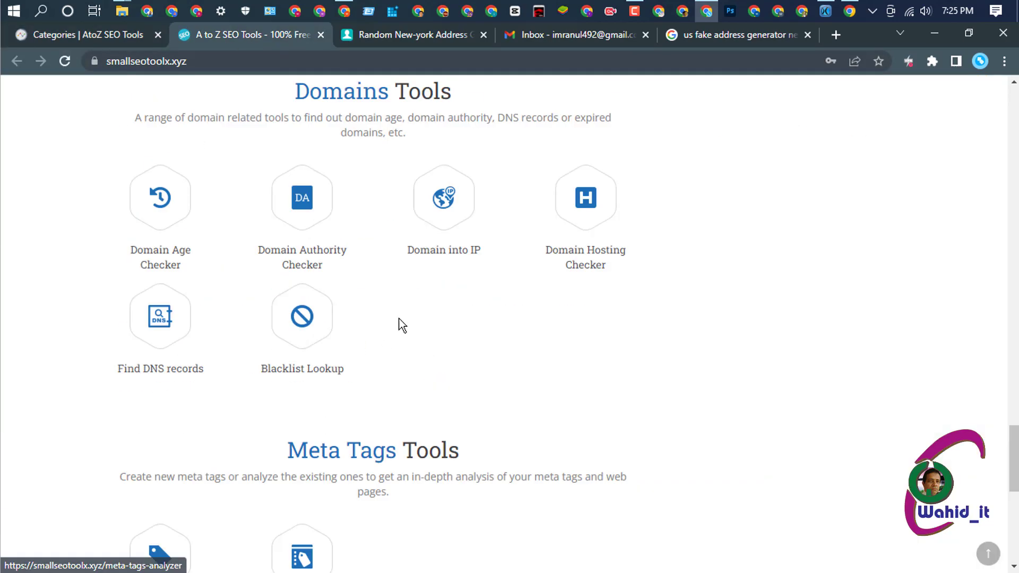
{"action": "scroll", "coordinate": [470, 294], "scroll_direction": "up", "scroll_amount": 7}
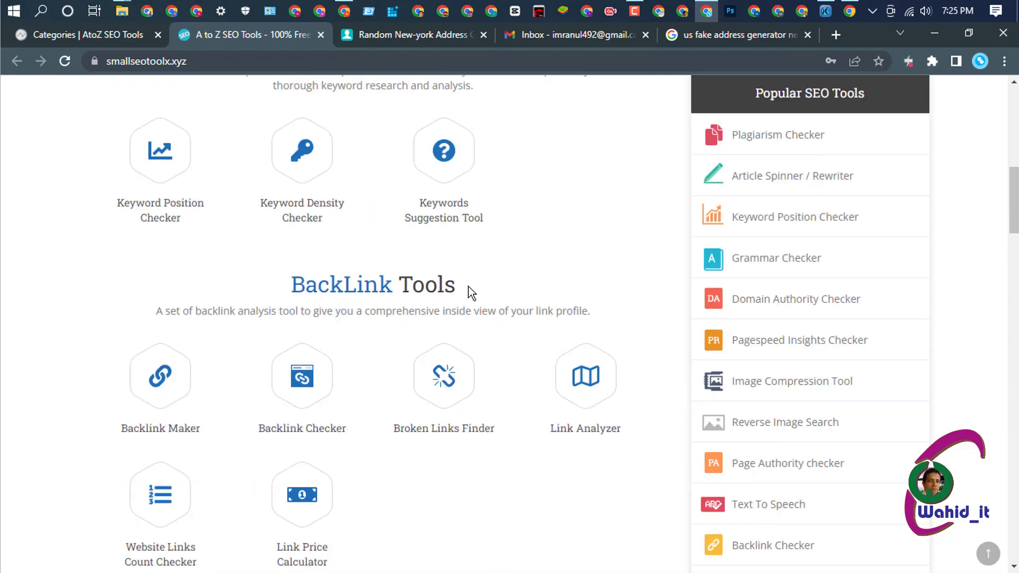
{"action": "scroll", "coordinate": [470, 293], "scroll_direction": "up", "scroll_amount": 4}
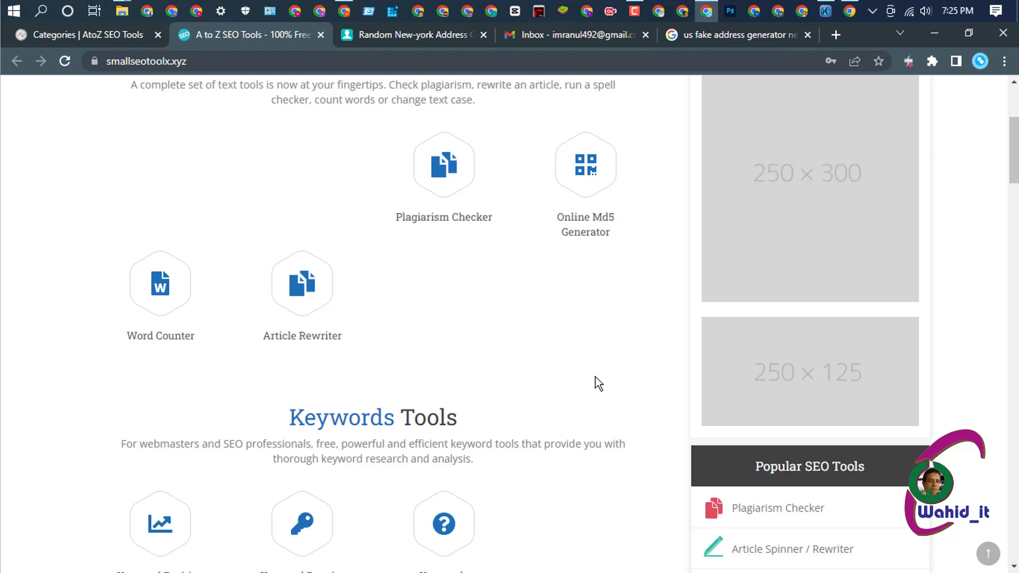
{"action": "scroll", "coordinate": [608, 315], "scroll_direction": "up", "scroll_amount": 5}
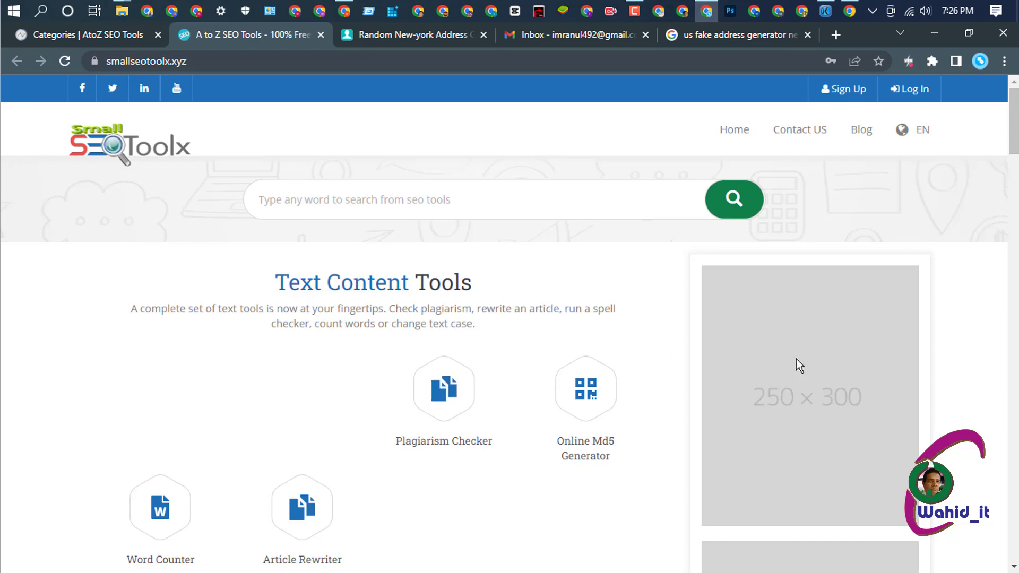
{"action": "scroll", "coordinate": [800, 352], "scroll_direction": "down", "scroll_amount": 3}
{"action": "scroll", "coordinate": [800, 351], "scroll_direction": "up", "scroll_amount": 3}
- Open the Advertisement settings and clear the dummy code from Ad Spots 1, 2 and 3
{"action": "left_click", "coordinate": [104, 35]}
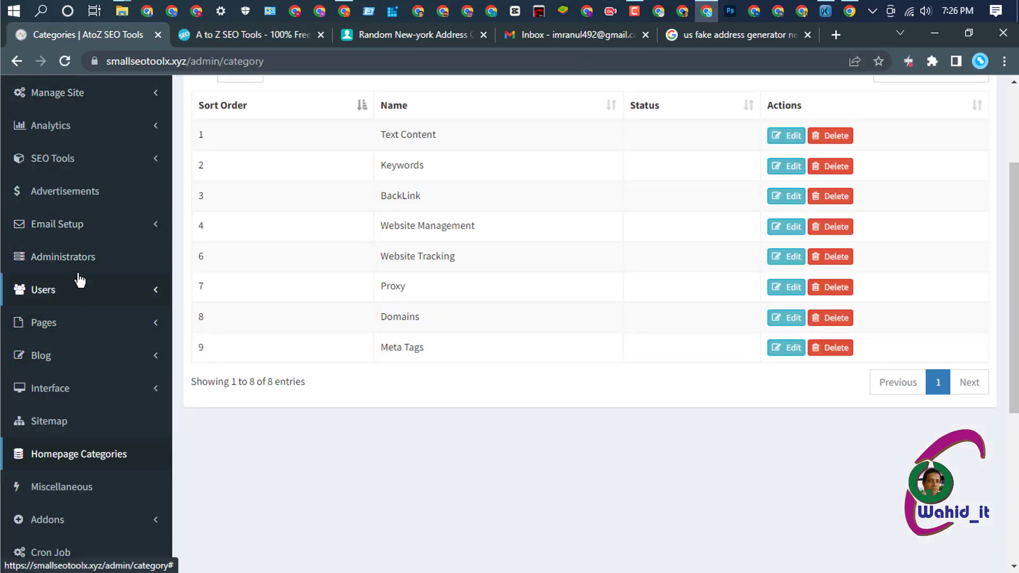
{"action": "left_click", "coordinate": [63, 197]}
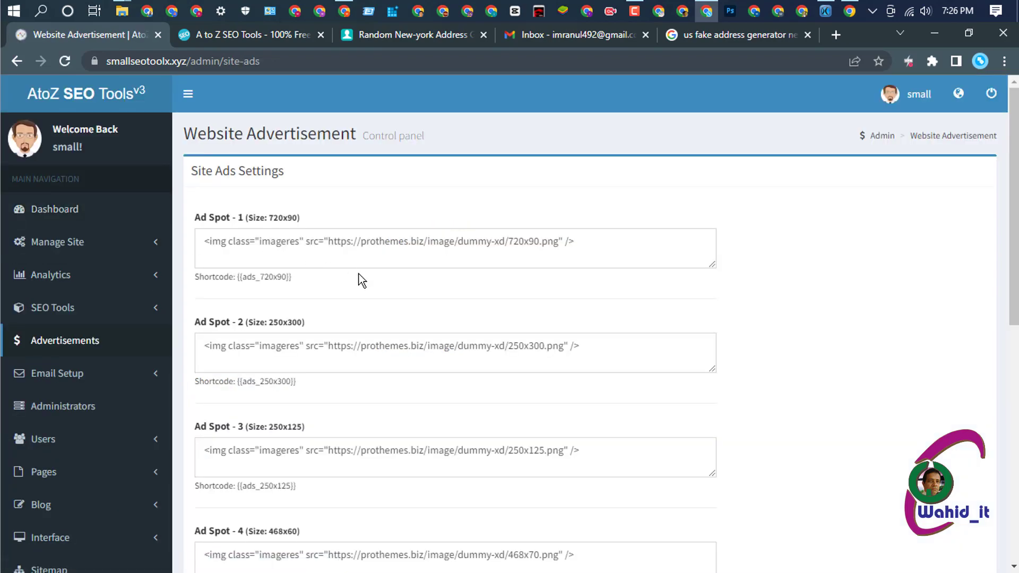
{"action": "left_click", "coordinate": [358, 249]}
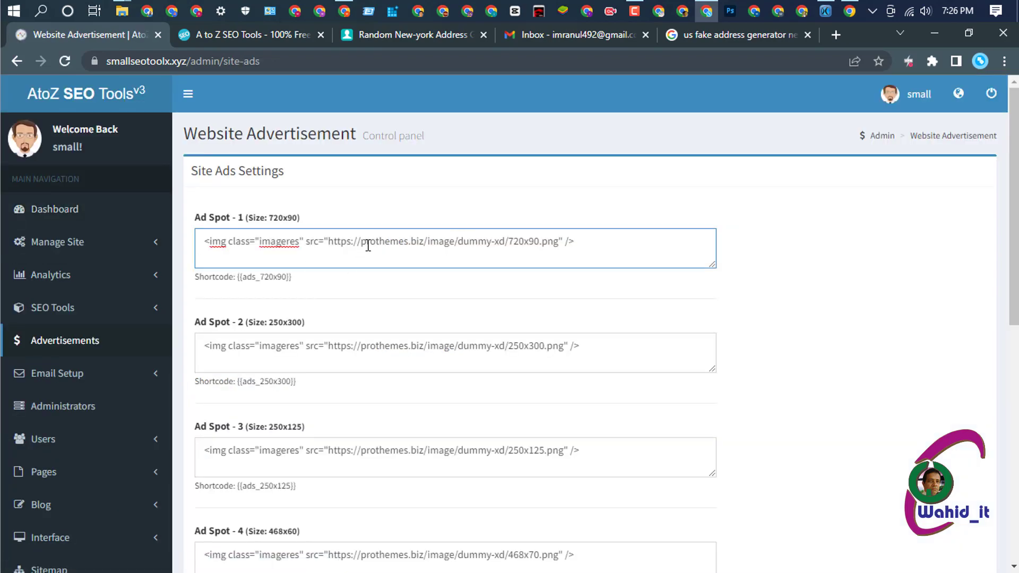
{"action": "key", "text": "ctrl+a"}
{"action": "key", "text": "BackSpace"}
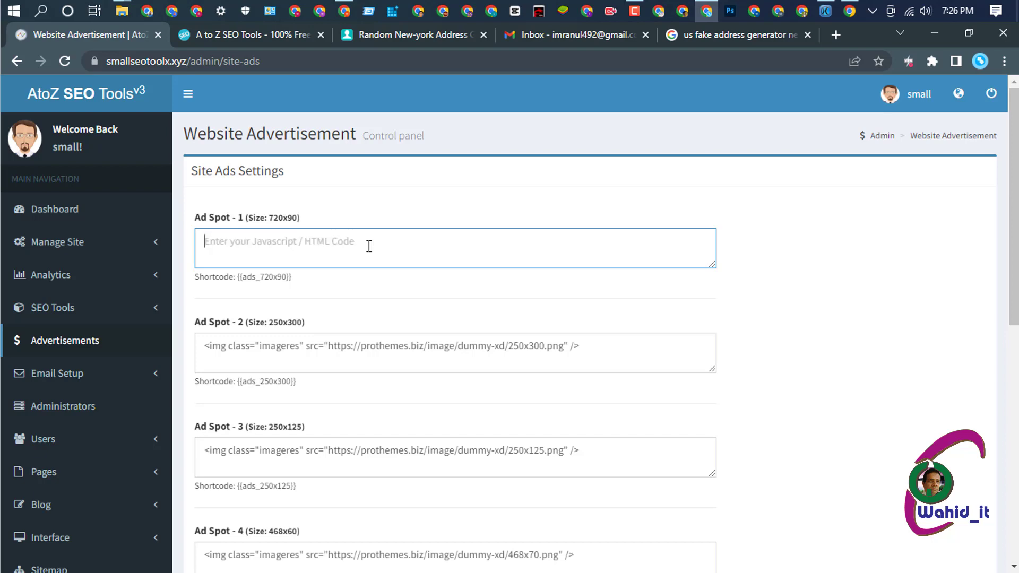
{"action": "left_click", "coordinate": [322, 347]}
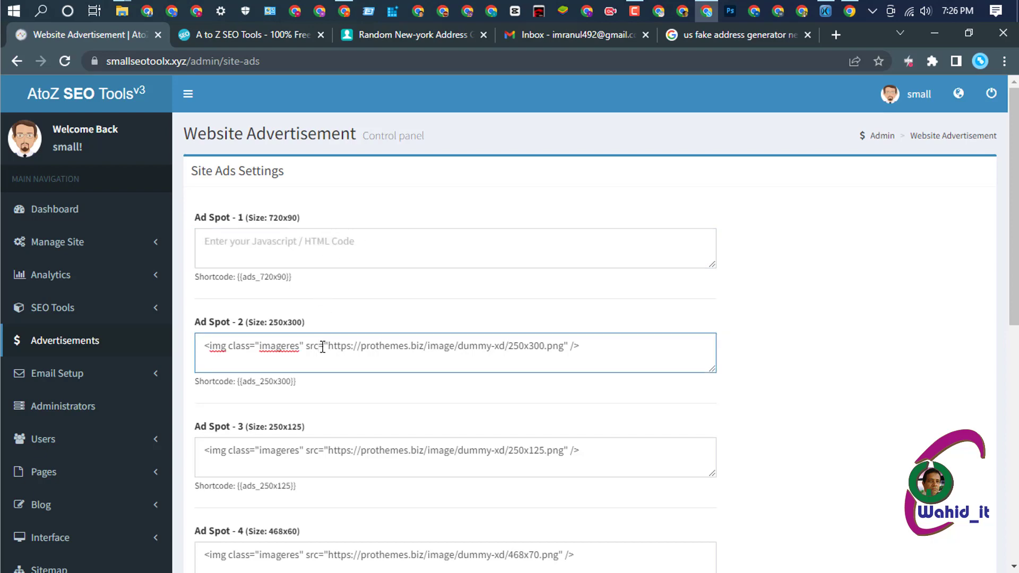
{"action": "key", "text": "ctrl+a"}
{"action": "key", "text": "BackSpace"}
{"action": "scroll", "coordinate": [339, 363], "scroll_direction": "down", "scroll_amount": 2}
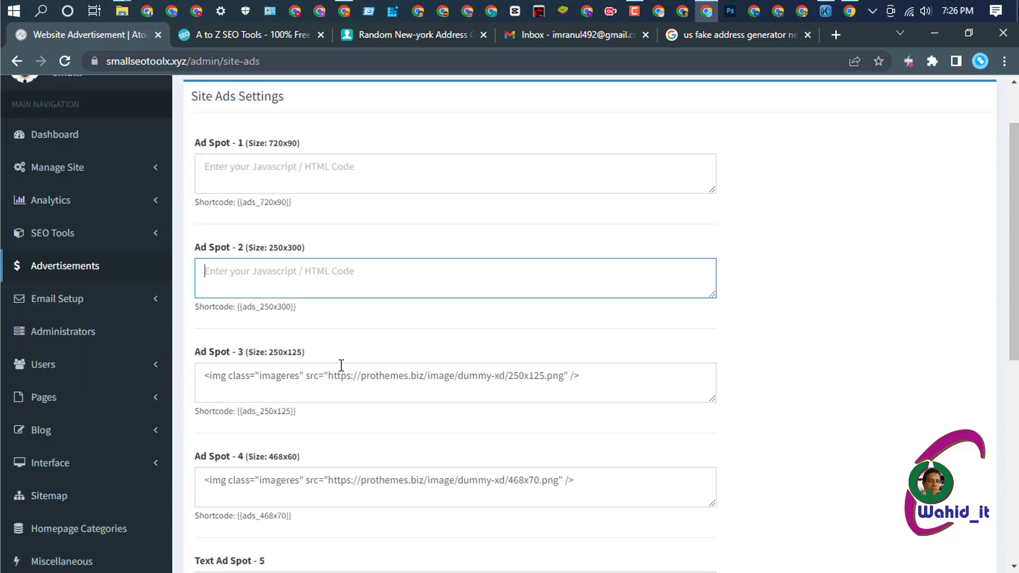
{"action": "left_click", "coordinate": [337, 379]}
{"action": "key", "text": "ctrl+a"}
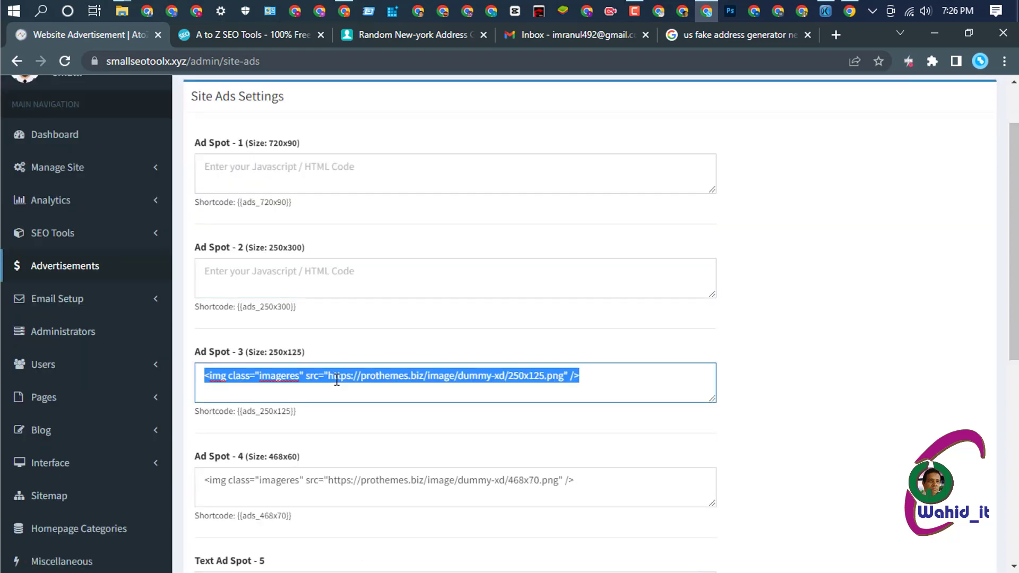
{"action": "key", "text": "BackSpace"}
- Clear Ad Spot 4 and Text Ad Spot 5, then save the ad settings
{"action": "scroll", "coordinate": [418, 343], "scroll_direction": "down", "scroll_amount": 3}
{"action": "left_click", "coordinate": [410, 337]}
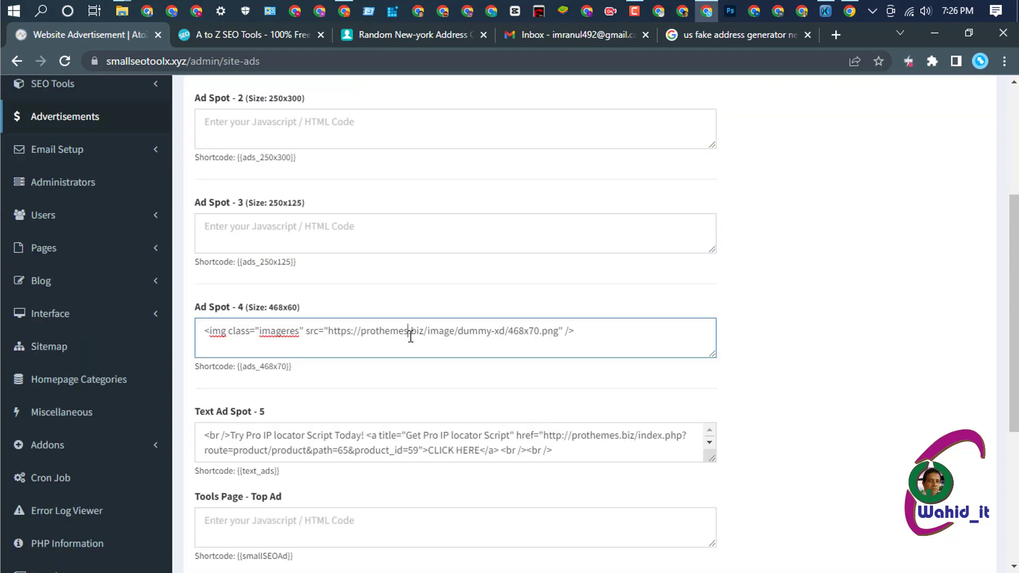
{"action": "key", "text": "ctrl+a"}
{"action": "key", "text": "BackSpace"}
{"action": "scroll", "coordinate": [410, 337], "scroll_direction": "down", "scroll_amount": 3}
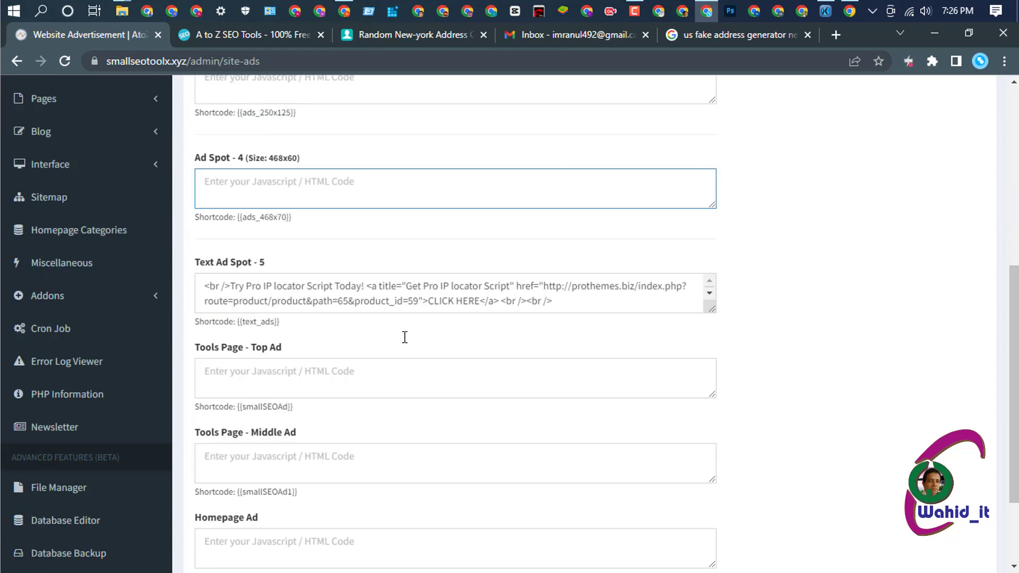
{"action": "left_click", "coordinate": [409, 295]}
{"action": "key", "text": "ctrl+a"}
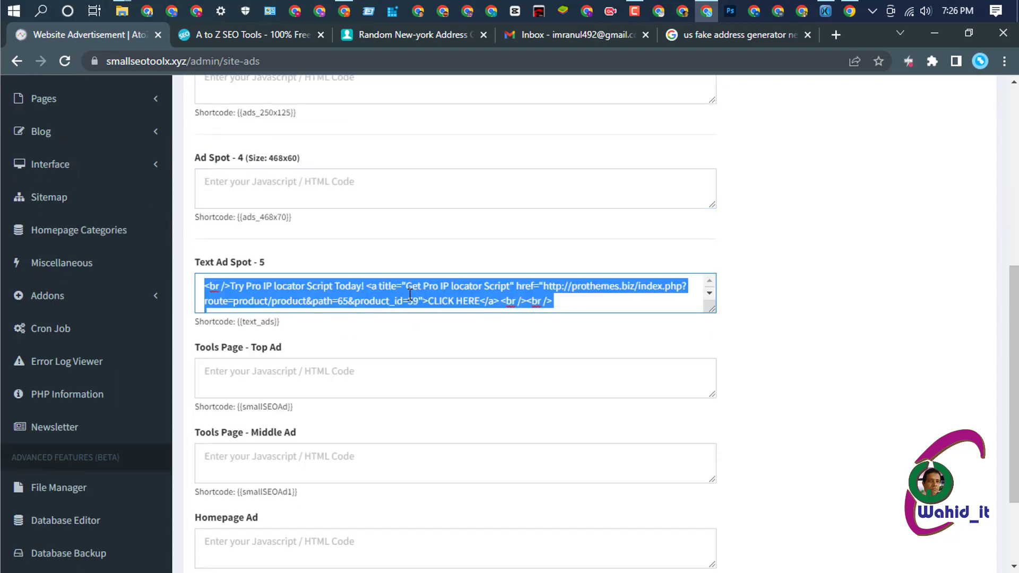
{"action": "key", "text": "BackSpace"}
{"action": "scroll", "coordinate": [411, 292], "scroll_direction": "down", "scroll_amount": 3}
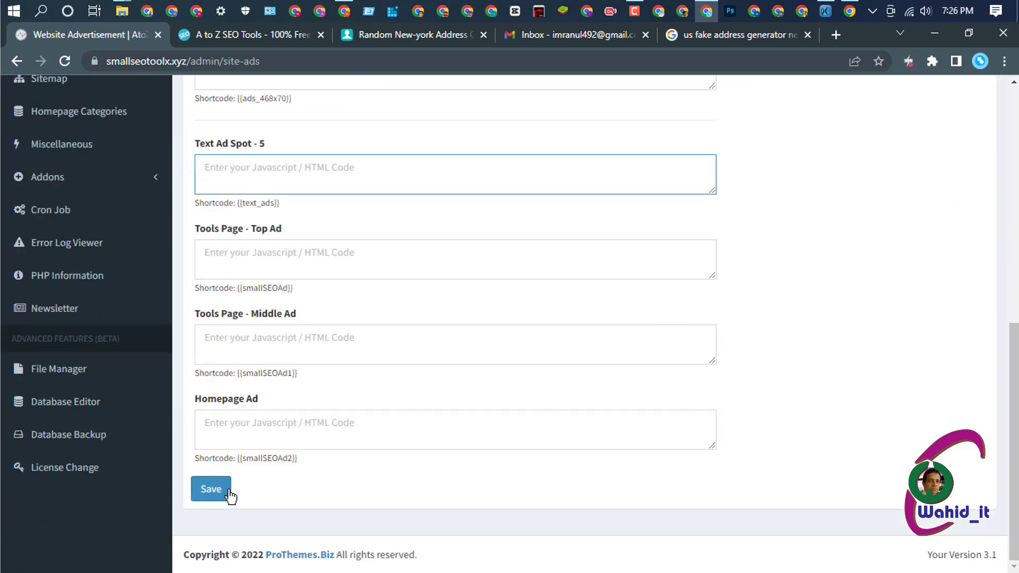
{"action": "left_click", "coordinate": [212, 489]}
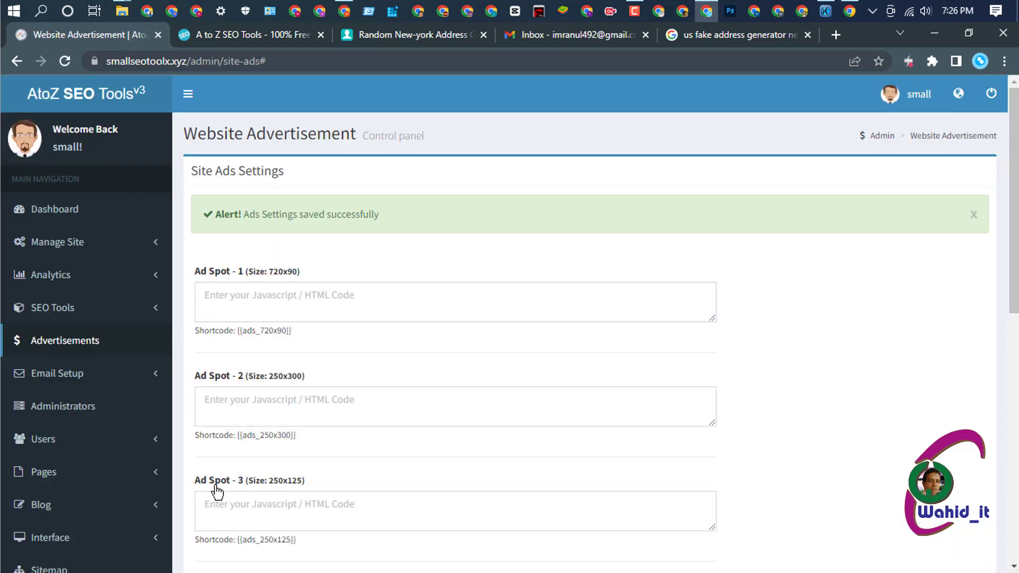
- Scroll through the public homepage and reload it to check the ad slots
{"action": "left_click", "coordinate": [247, 34]}
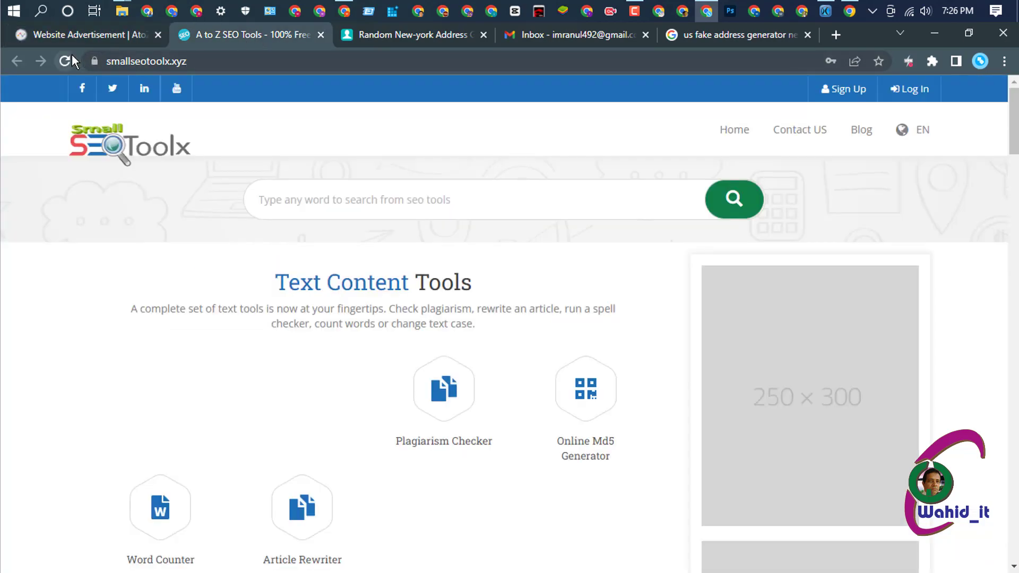
{"action": "scroll", "coordinate": [364, 298], "scroll_direction": "down", "scroll_amount": 10}
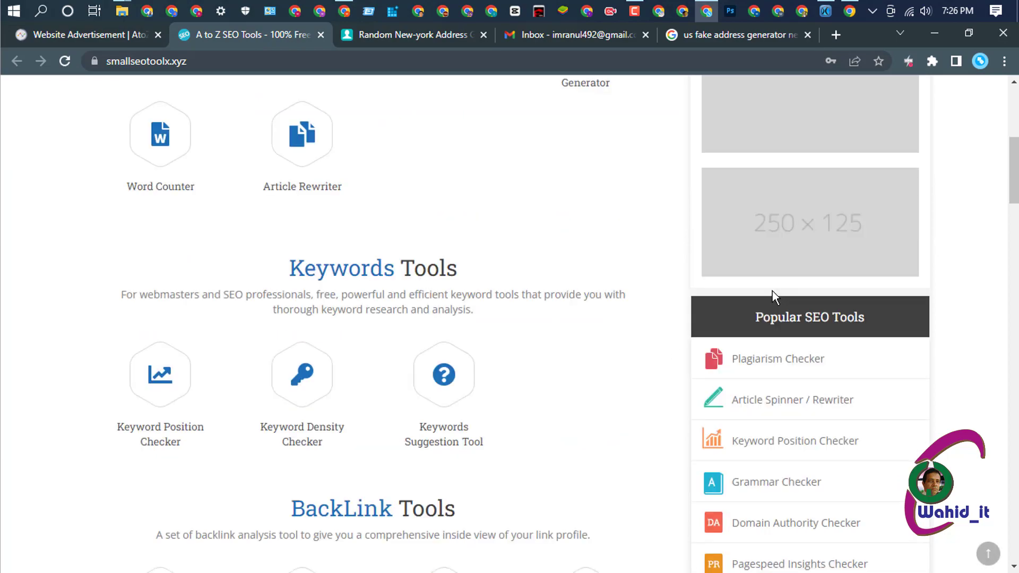
{"action": "scroll", "coordinate": [772, 308], "scroll_direction": "down", "scroll_amount": 20}
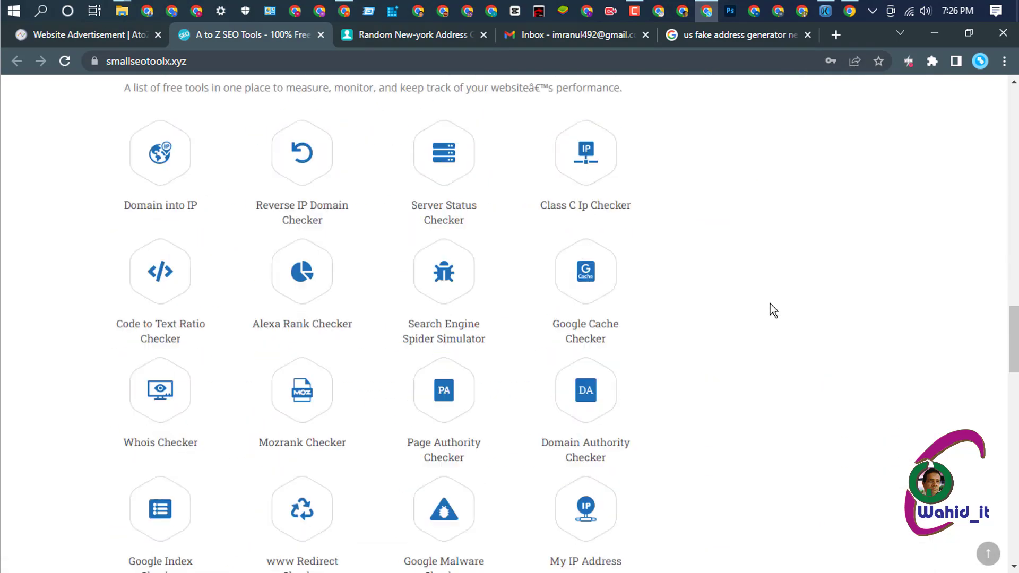
{"action": "scroll", "coordinate": [770, 312], "scroll_direction": "down", "scroll_amount": 20}
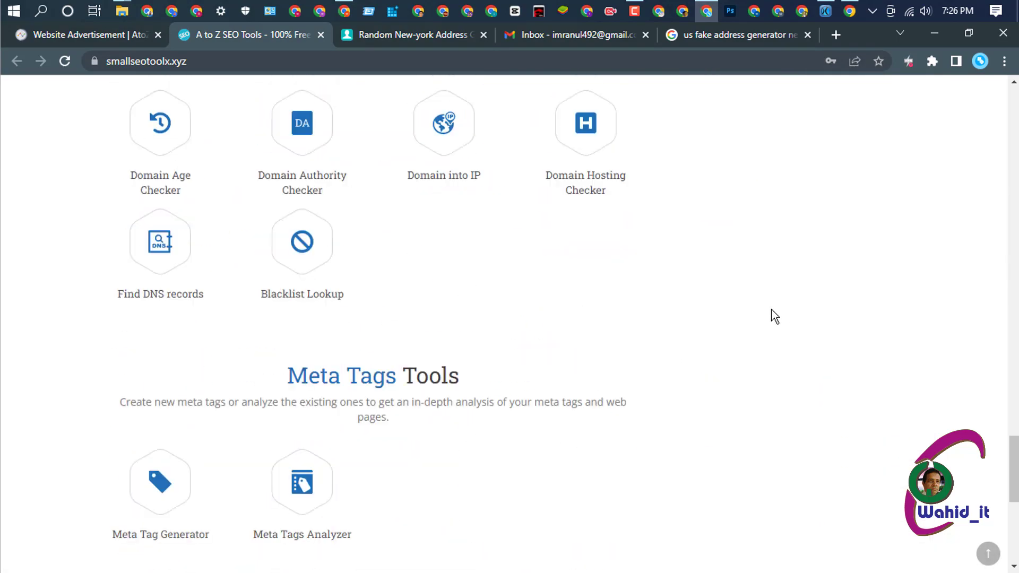
{"action": "scroll", "coordinate": [771, 308], "scroll_direction": "up", "scroll_amount": 20}
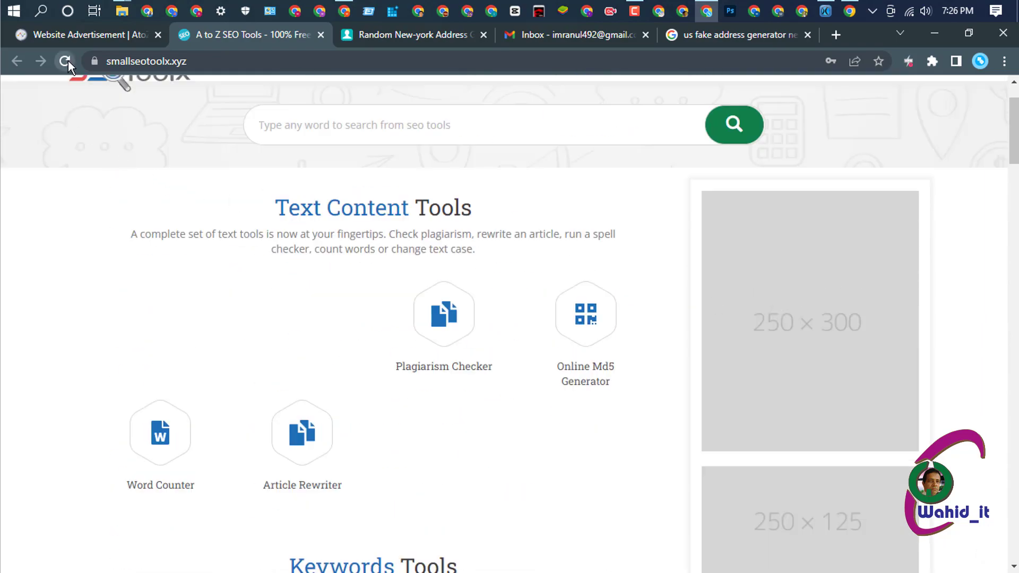
{"action": "left_click", "coordinate": [585, 315]}
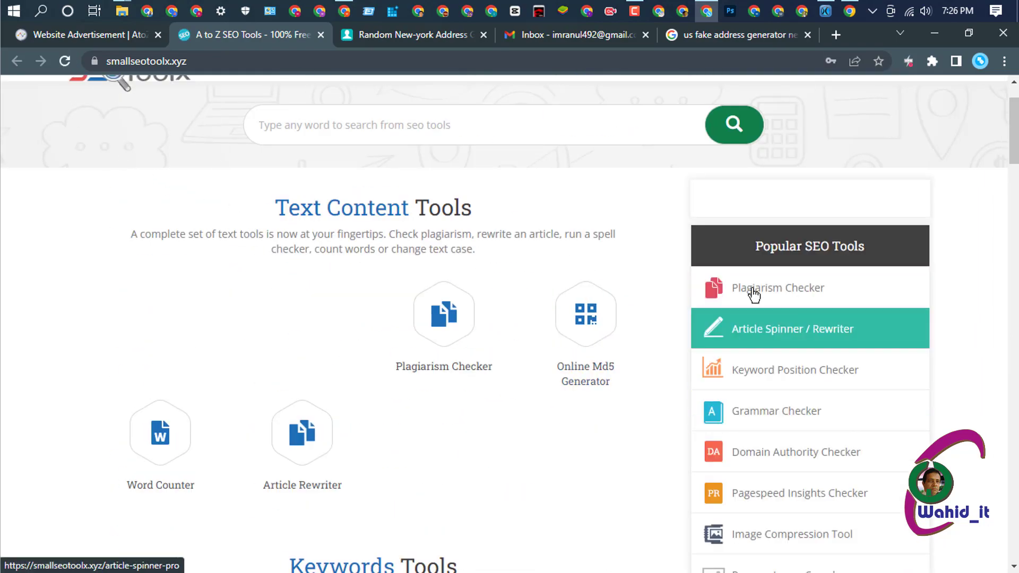
- Try the Article Spinner / Rewriter link (Page Not Found), then compare the homepage with the ad settings admin page
{"action": "left_click", "coordinate": [778, 336]}
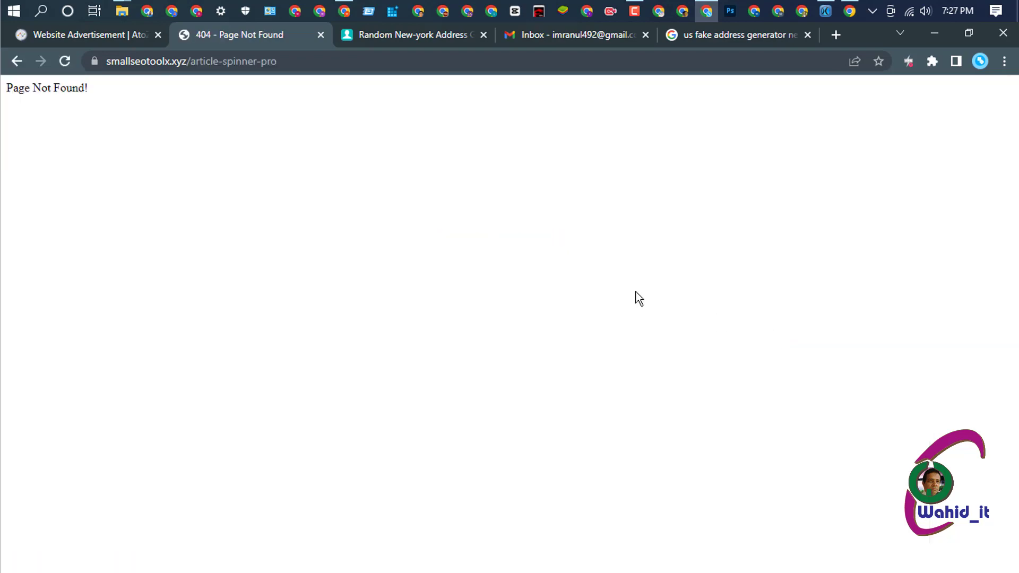
{"action": "left_click", "coordinate": [19, 61]}
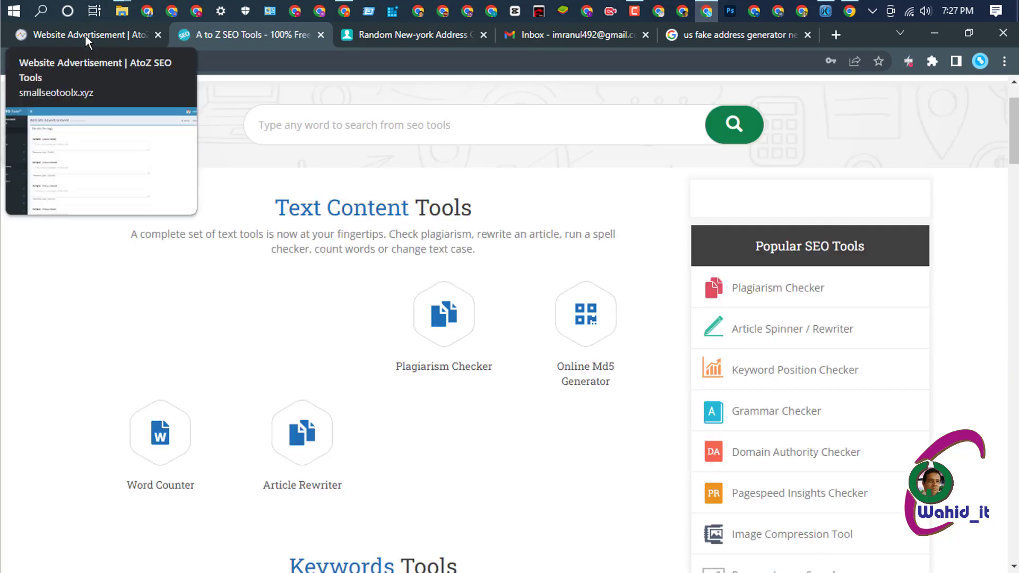
{"action": "left_click", "coordinate": [85, 34]}
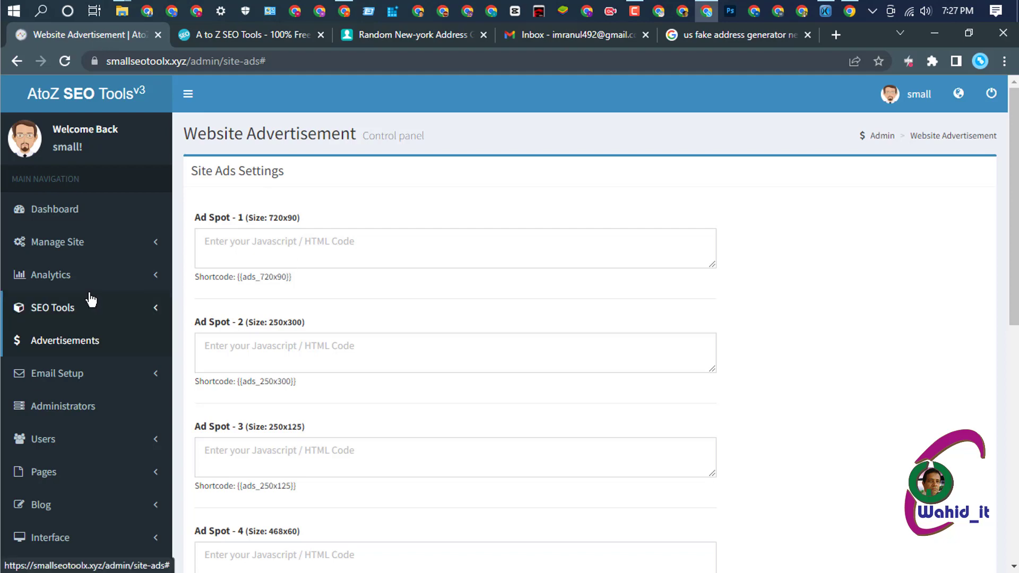
{"action": "scroll", "coordinate": [95, 295], "scroll_direction": "down", "scroll_amount": 6}
{"action": "scroll", "coordinate": [110, 296], "scroll_direction": "up", "scroll_amount": 6}
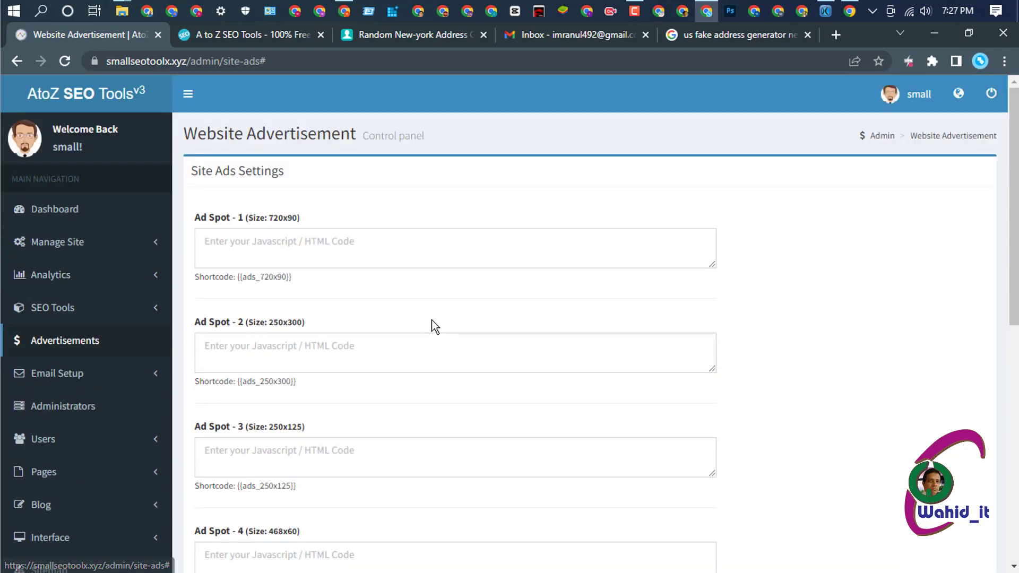
{"action": "left_click", "coordinate": [253, 34]}
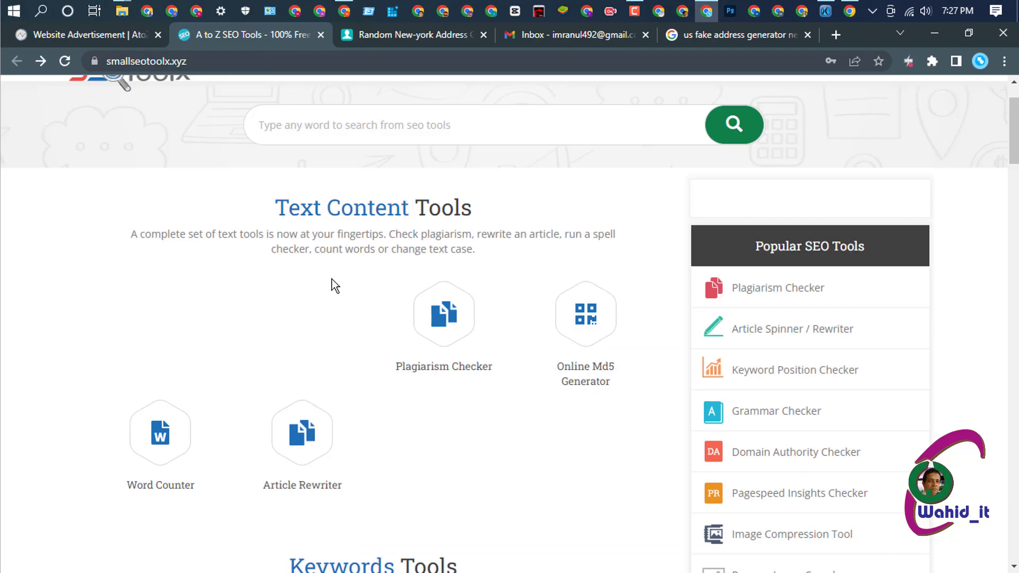